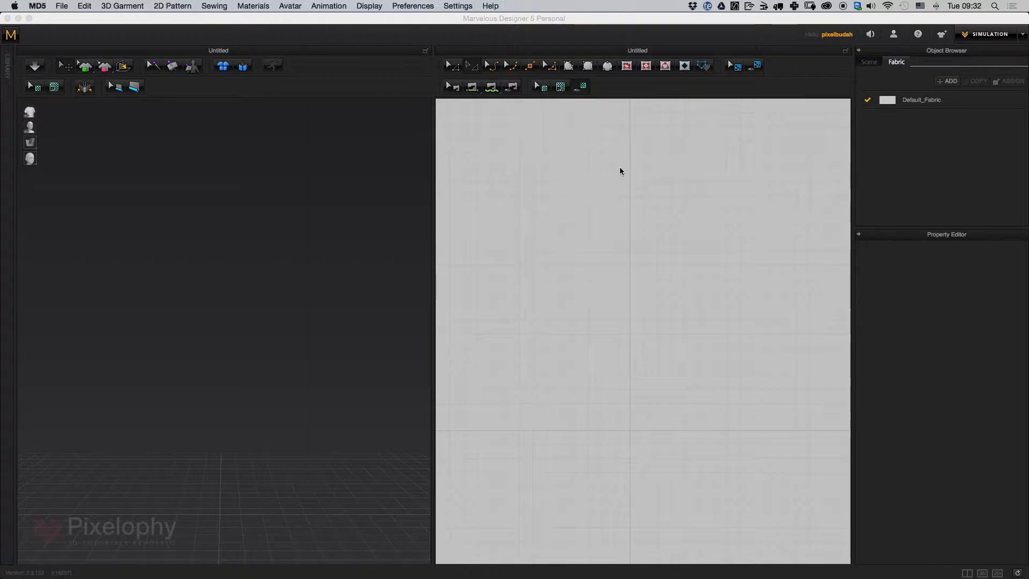
Draw a circular pattern with a circumference of about 1157 mm in the 2D window
left_click(607, 65)
left_click_drag(643, 275, 642, 300)
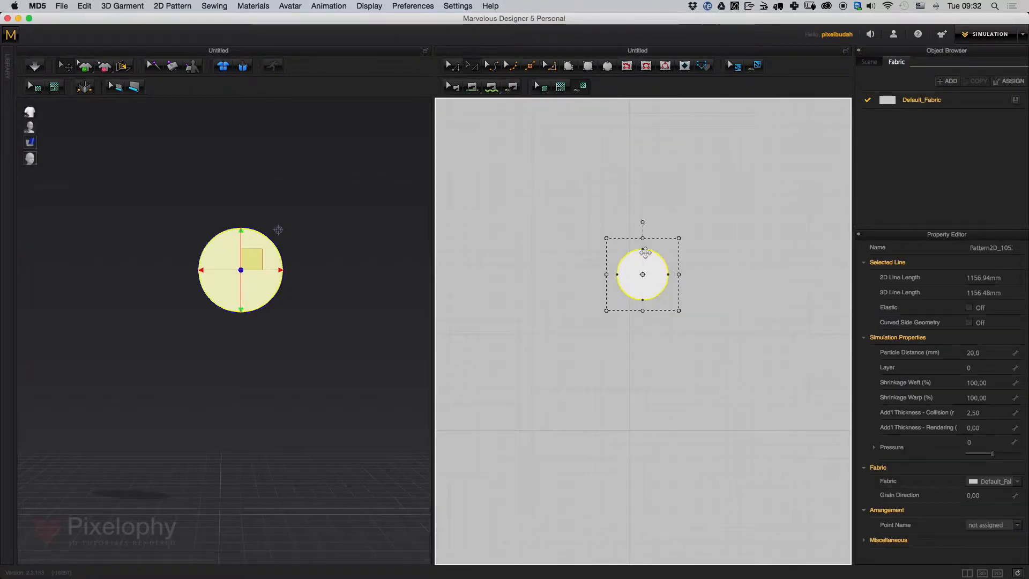
left_click(236, 416)
right_click_drag(237, 416, 289, 402)
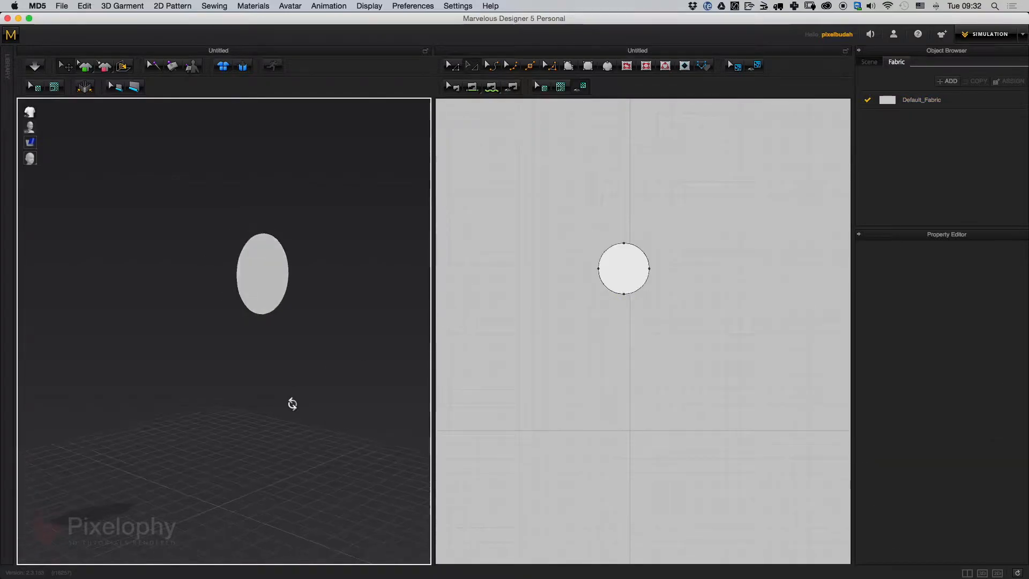
Tilt the circle in the 3D window and run the simulation so it drops flat onto the ground
left_click(264, 283)
left_click(275, 272)
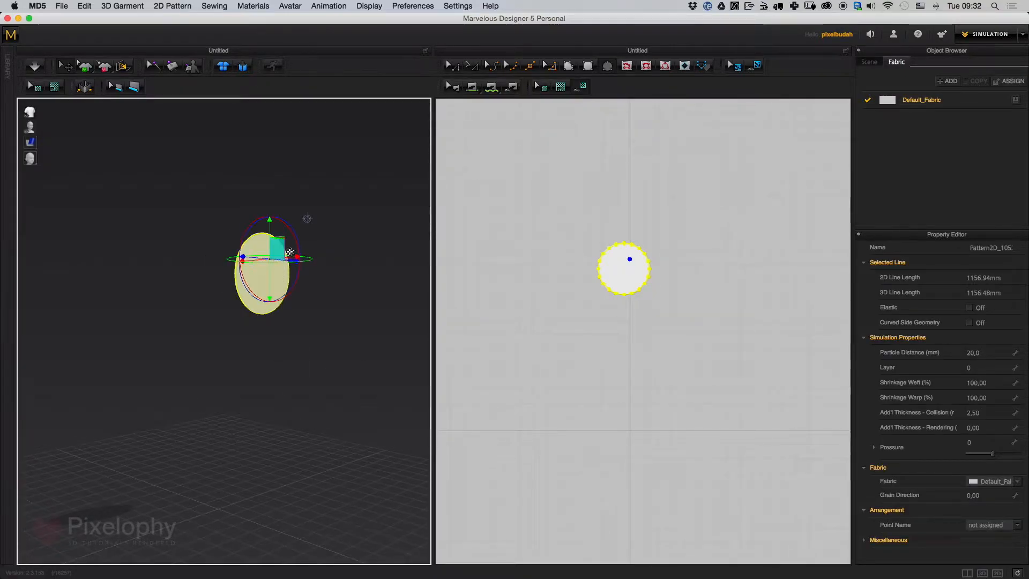
left_click_drag(307, 219, 249, 195)
right_click_drag(354, 241, 317, 247)
key("space")
right_click_drag(296, 408, 346, 466)
middle_click_drag(347, 466, 361, 367)
right_click_drag(360, 368, 326, 438)
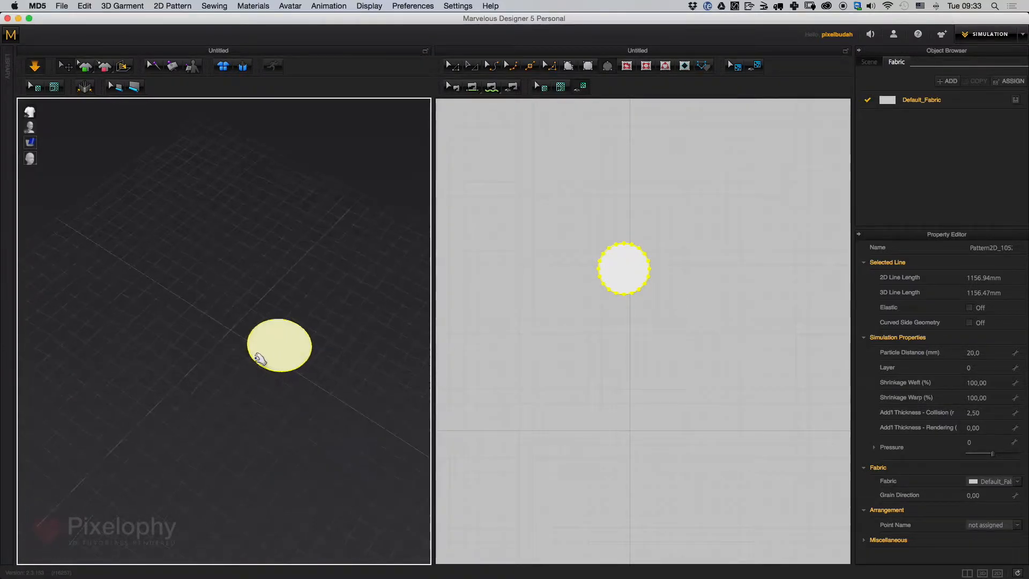
Pull the simulated circle a short way across the ground by its edge
left_click_drag(260, 356, 238, 354)
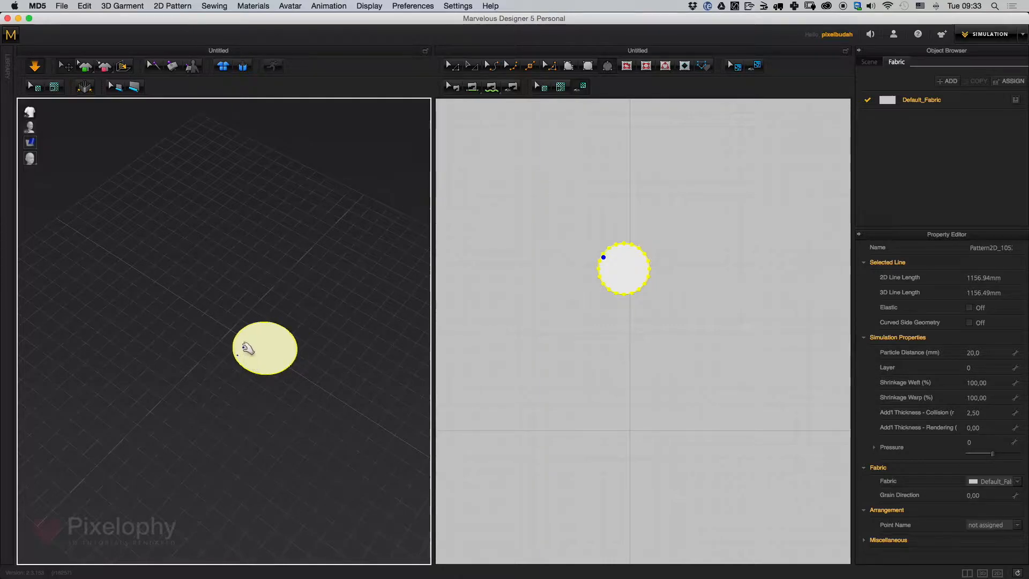
right_click_drag(315, 381, 258, 358)
middle_click_drag(263, 394, 269, 312)
scroll(283, 374, "up", 8)
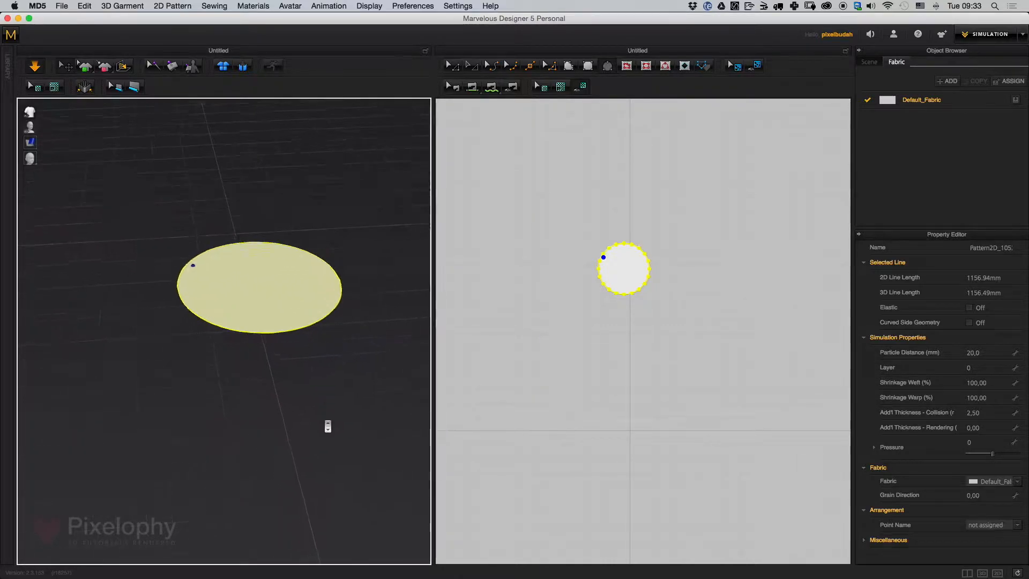
middle_click_drag(276, 373, 265, 405)
left_click_drag(184, 292, 157, 288)
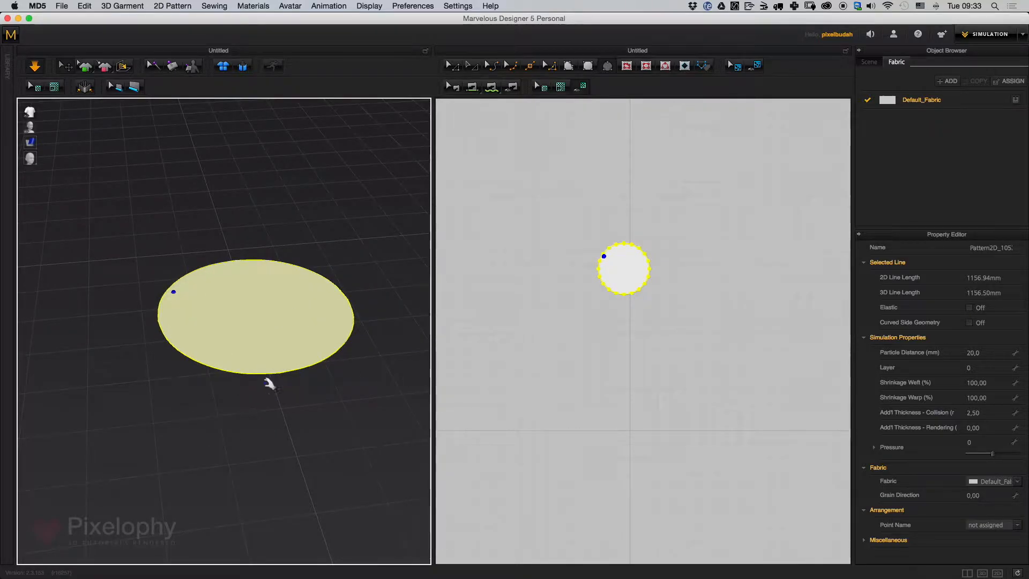
Freeze the circular pattern lying on the ground
right_click(283, 304)
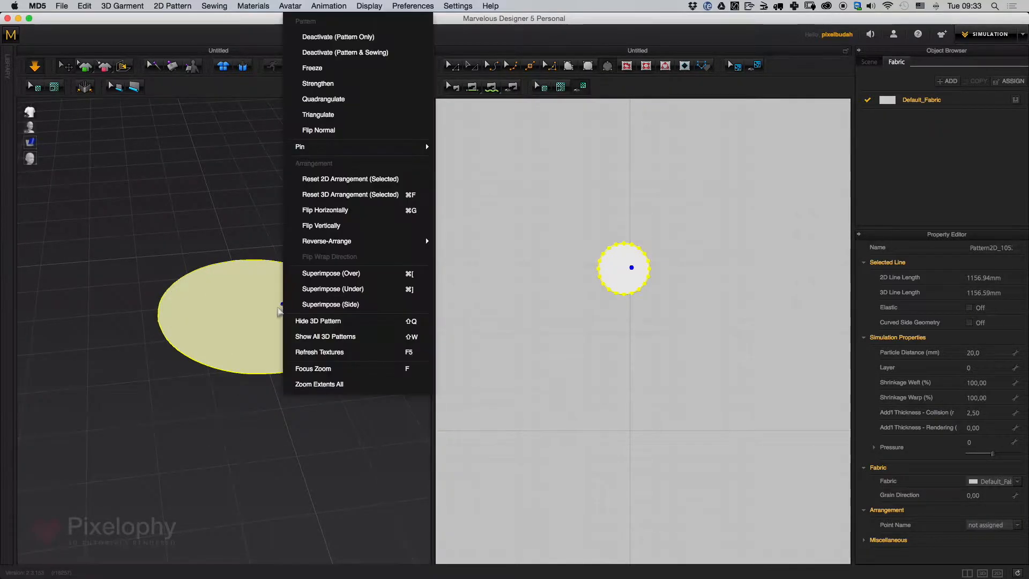
left_click(344, 161)
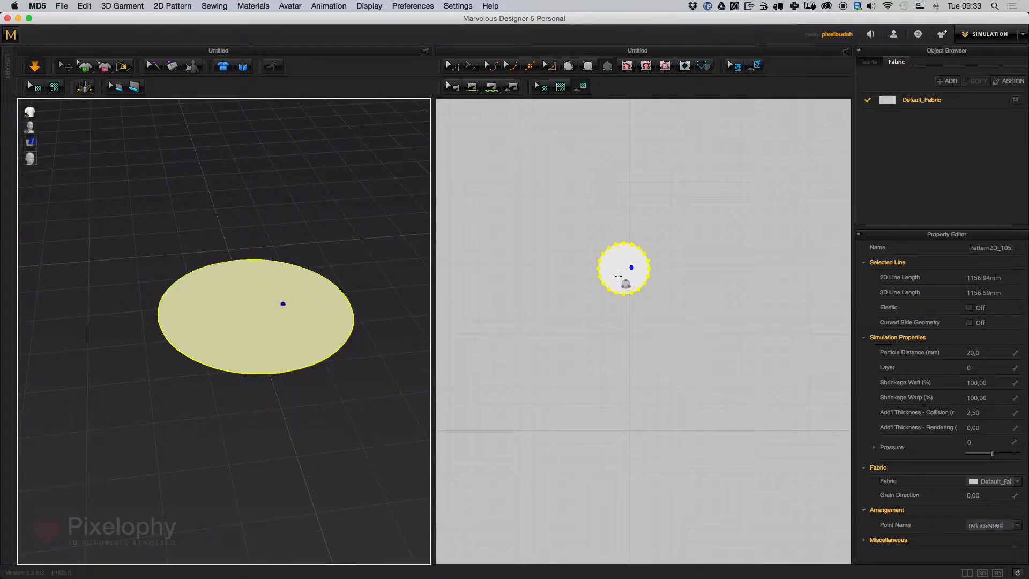
right_click(261, 290)
left_click(303, 68)
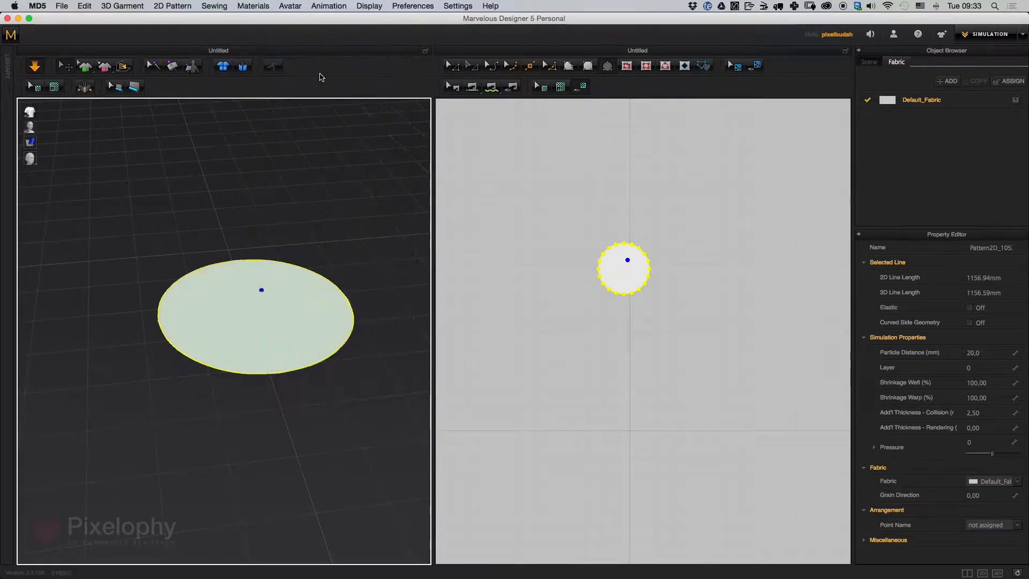
Pull on the frozen circle in the 3D window to test the freeze
mouse_move(292, 437)
right_mouse_down()
mouse_move(247, 409)
mouse_move(281, 422)
right_mouse_up()
left_click_drag(234, 327, 227, 243)
left_click_drag(211, 301, 282, 400)
left_click(282, 401)
right_click_drag(282, 400, 260, 464)
Move the circular pattern in the 2D window so it is centred near the vertical axis
left_click(655, 387)
left_click(542, 310)
middle_click_drag(646, 341, 693, 381)
scroll(629, 361, "up", 5)
scroll(609, 300, "up", 3)
left_click(616, 209)
scroll(647, 306, "up", 2)
middle_click_drag(647, 307, 650, 359)
left_click_drag(634, 272, 659, 275)
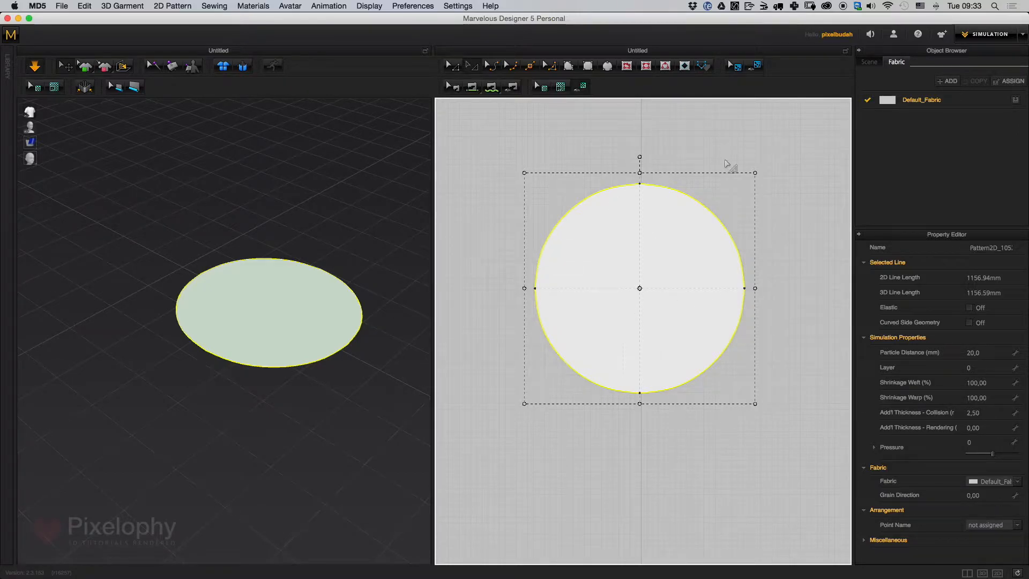
left_click(707, 163)
scroll(664, 256, "up", 5)
left_click(626, 66)
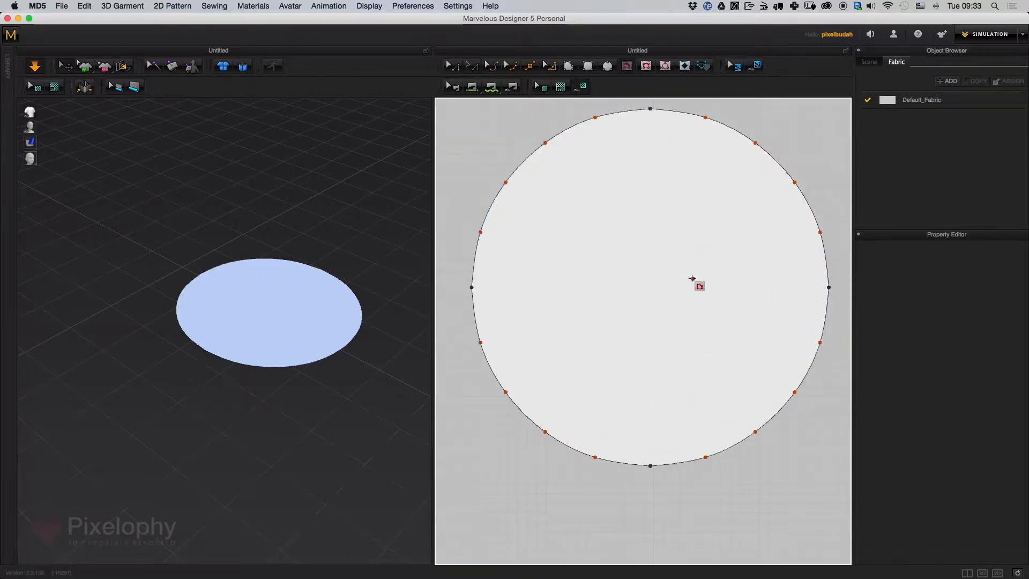
left_click(630, 304)
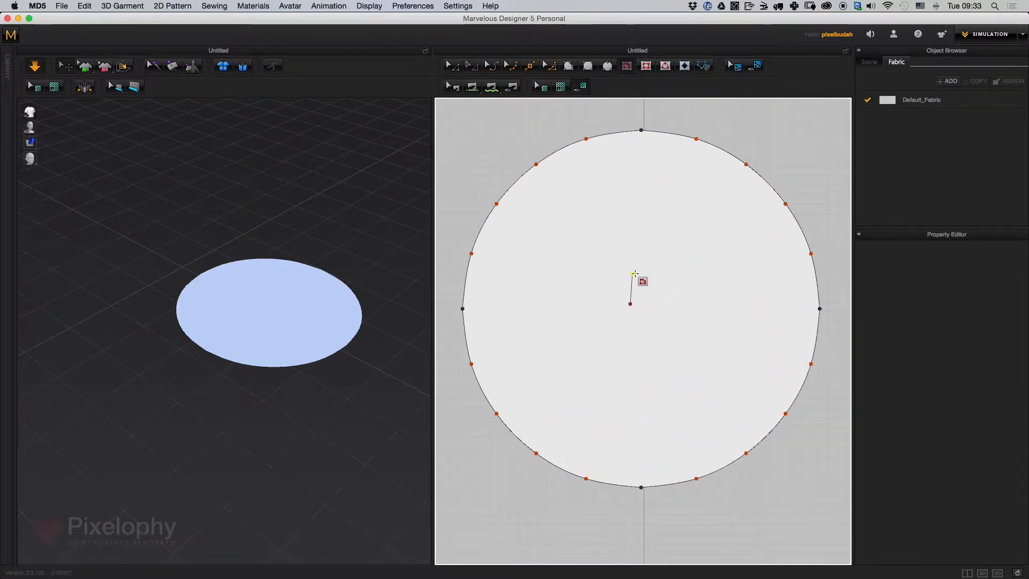
left_click(628, 281)
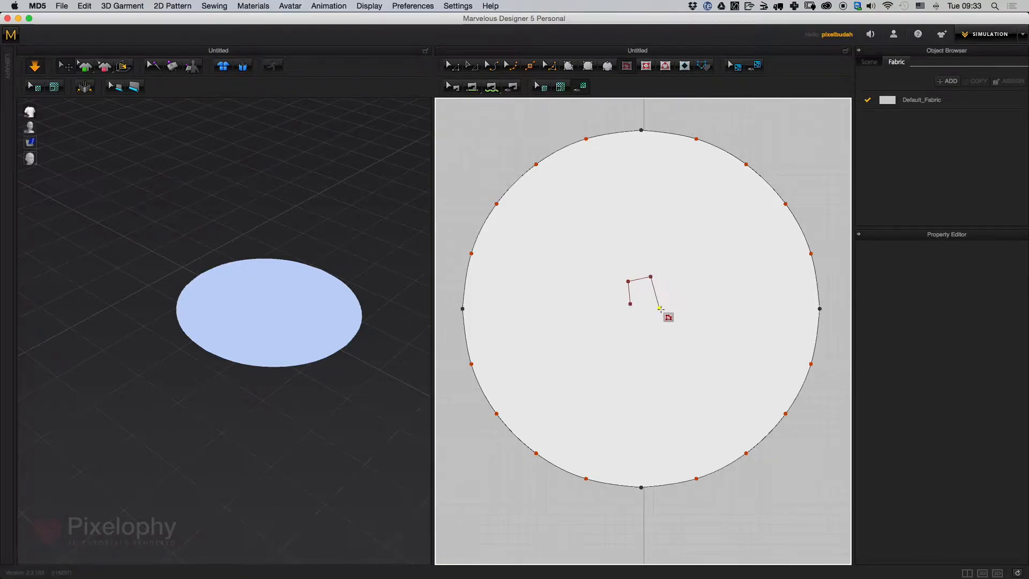
left_click(663, 303)
left_click(632, 323)
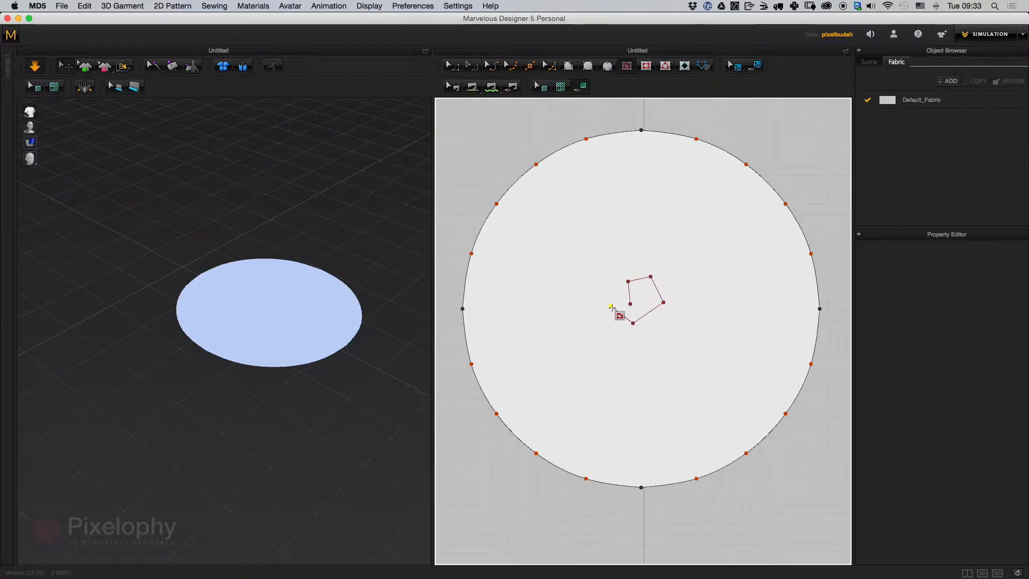
left_click(643, 260)
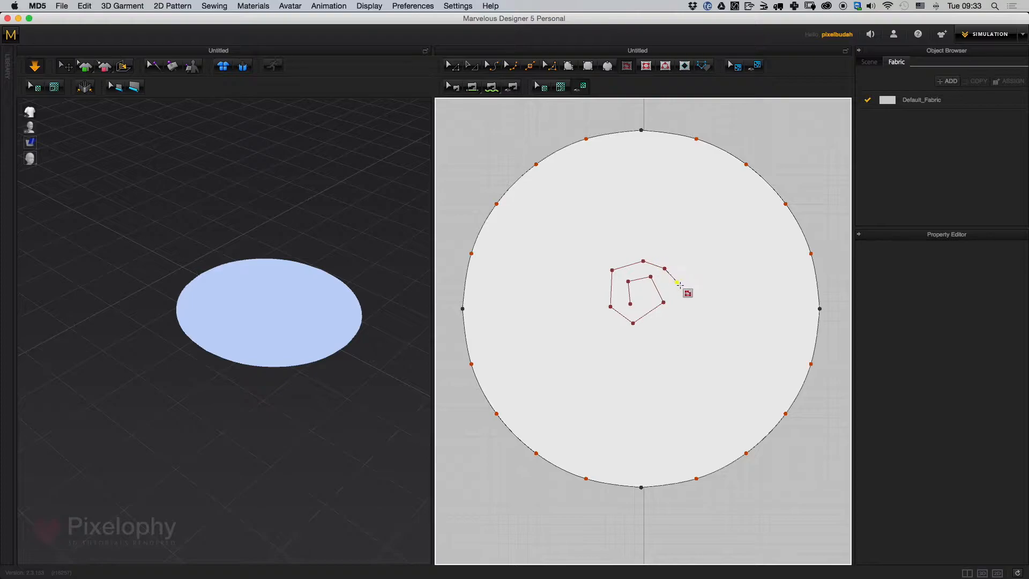
left_click(687, 309)
key("Escape")
Draw an open, angular internal spiral of about four turns, working outward from the circle's centre with the internal polygon/line tool
left_click(630, 288)
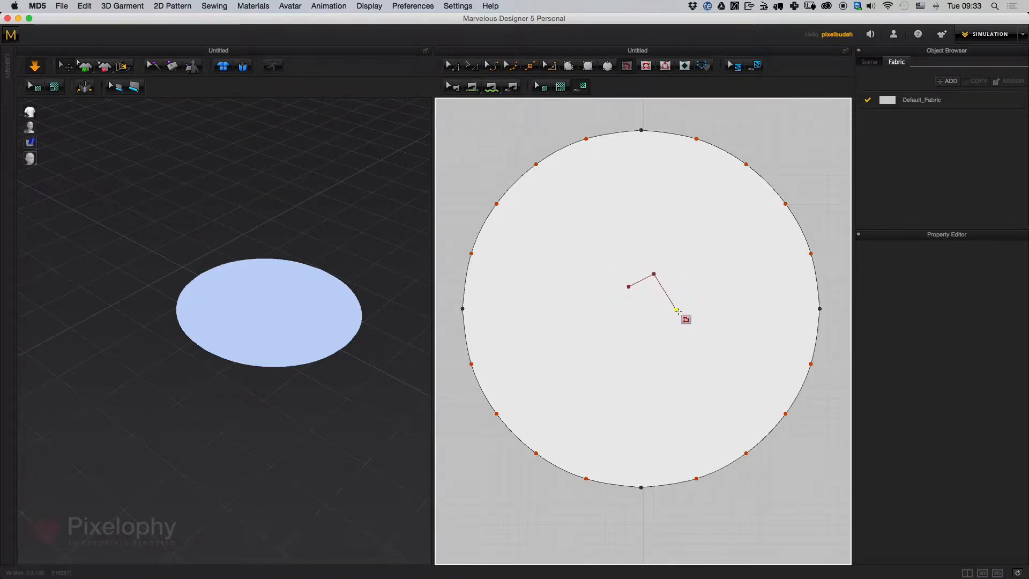
left_click(676, 311)
left_click(636, 326)
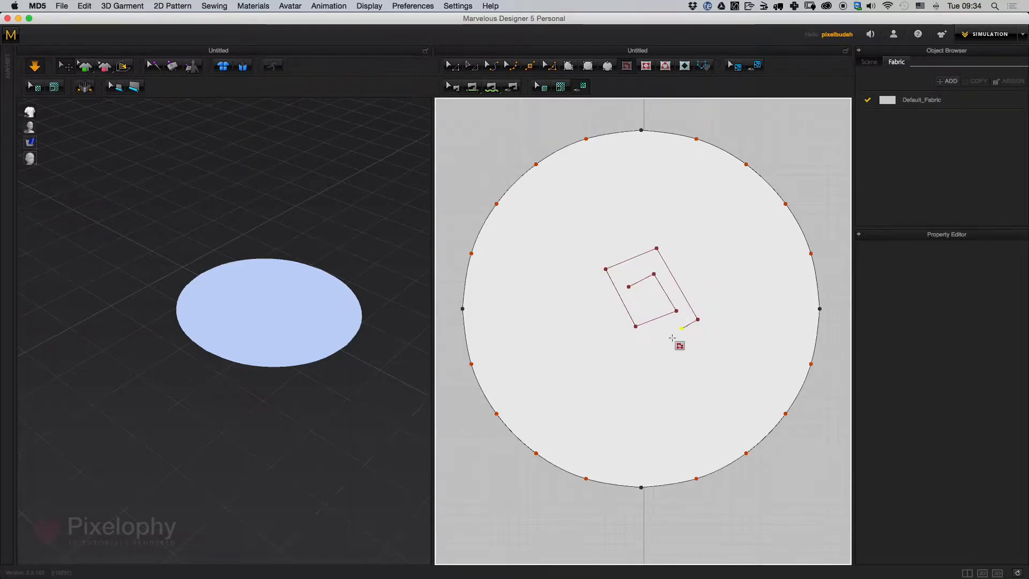
left_click(583, 267)
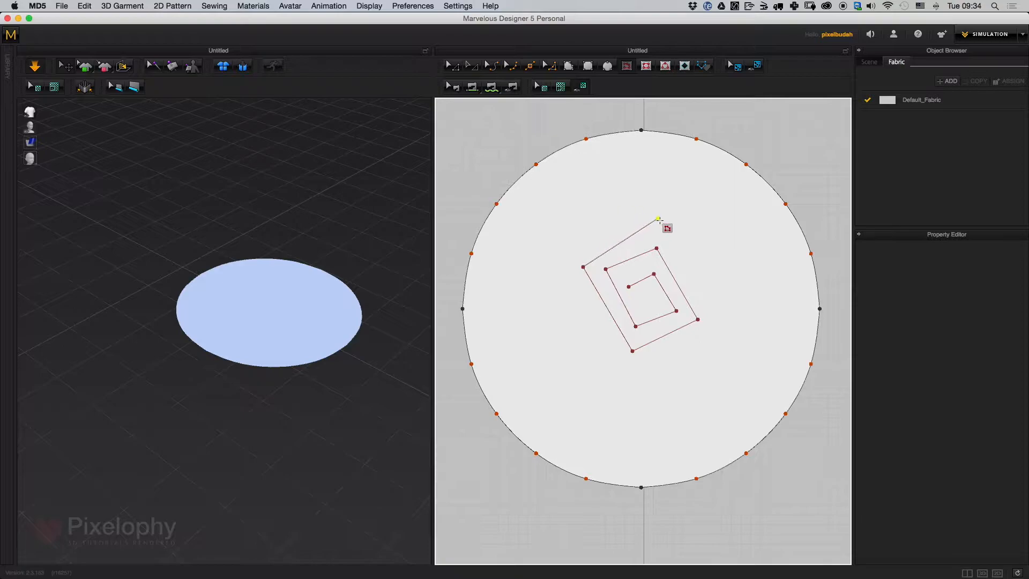
left_click(636, 383)
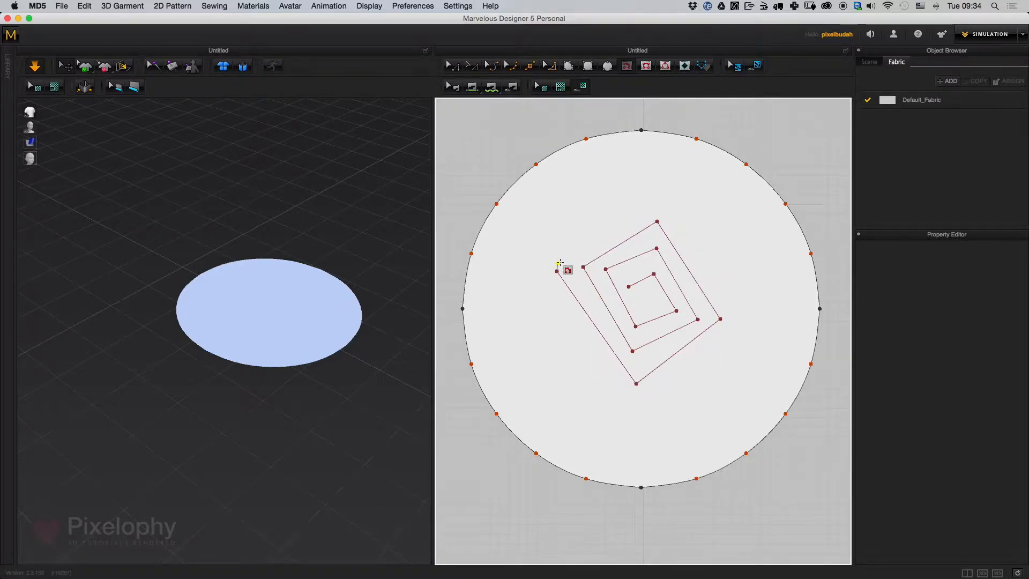
left_click(637, 199)
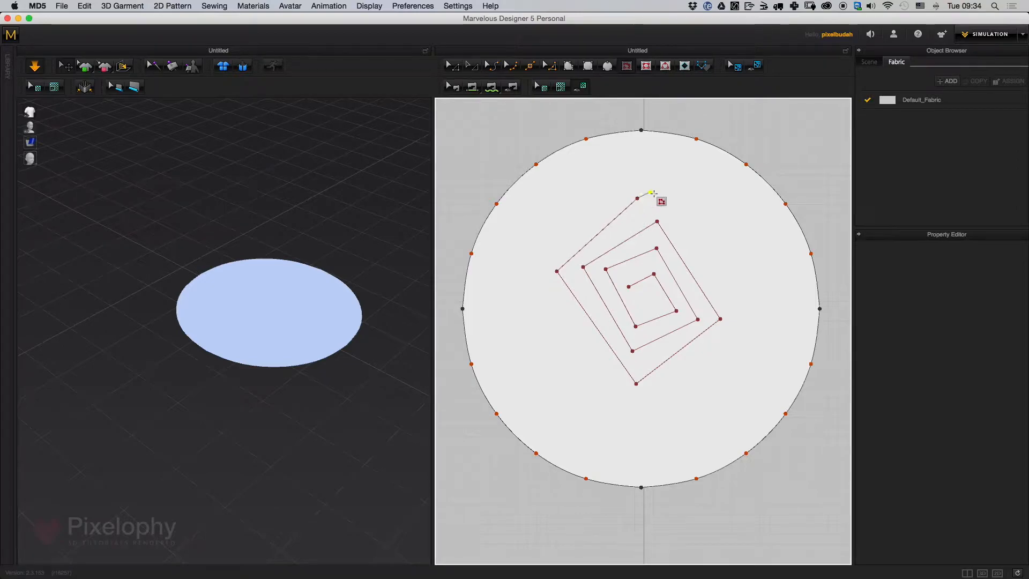
left_click(748, 306)
left_click(648, 412)
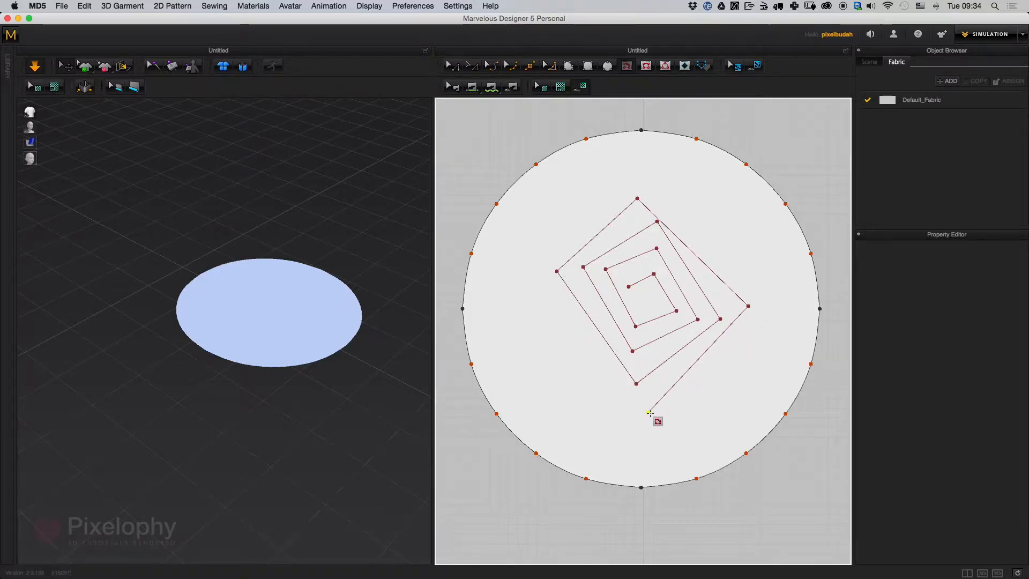
double_click(530, 295)
Edit the points of the spiral's inner turns, moving them closer together toward the centre
left_click(471, 68)
left_click(471, 126)
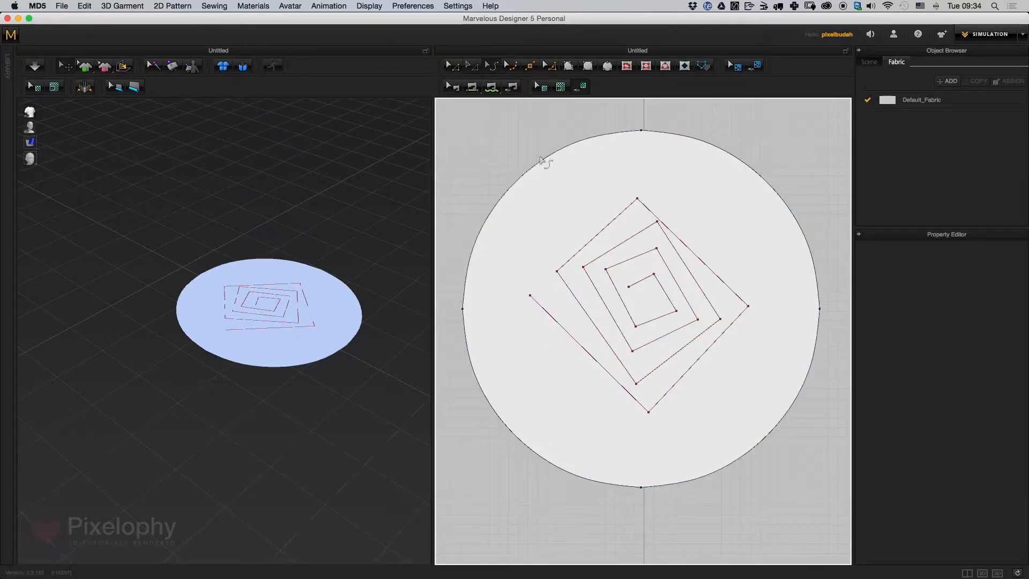
left_click(463, 87)
left_click_drag(657, 249, 617, 285)
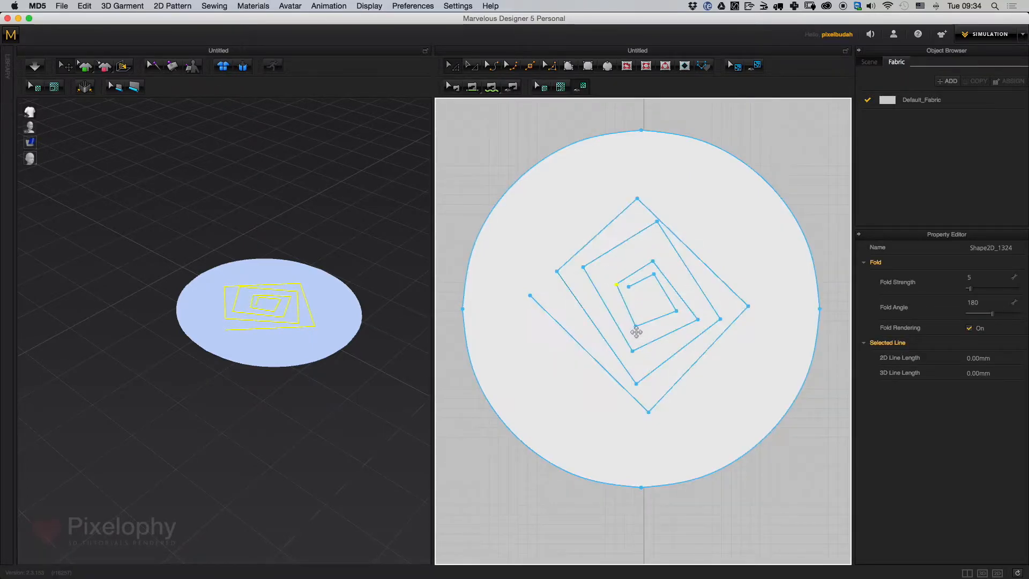
left_click_drag(636, 325, 667, 302)
left_click(649, 273)
left_click(758, 165)
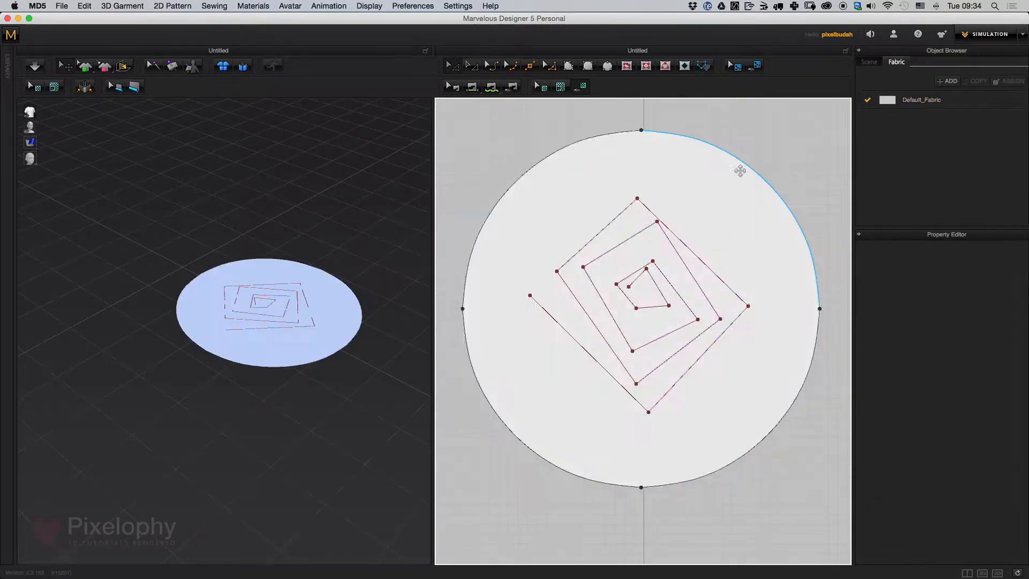
left_click_drag(646, 268, 663, 303)
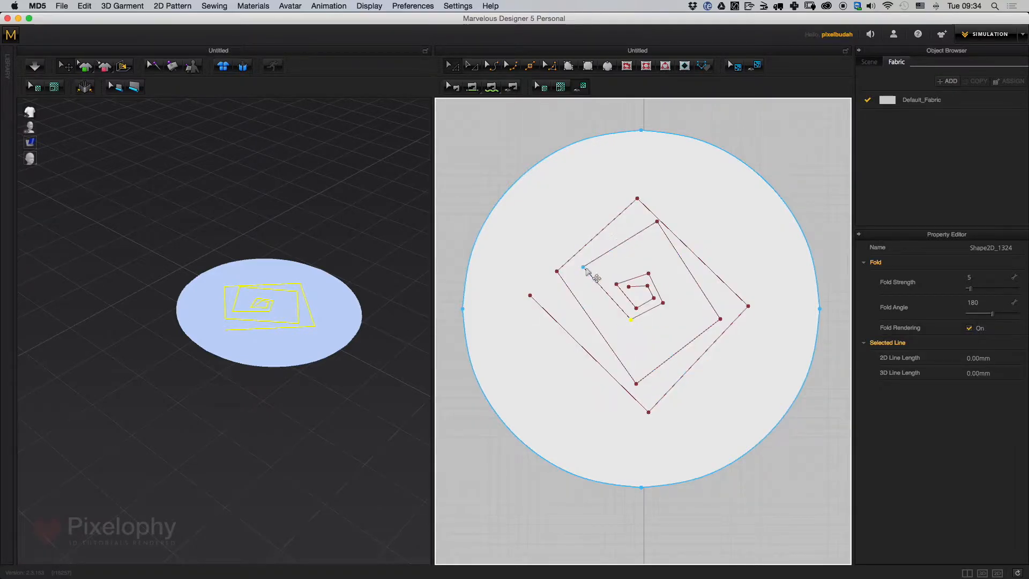
Move the points of the spiral's outer turns inward so the turns are evenly and closely spaced
left_click_drag(600, 281, 601, 281)
left_click_drag(657, 222, 649, 257)
left_click_drag(720, 319, 676, 306)
left_click_drag(637, 383, 628, 335)
left_click_drag(557, 272, 583, 277)
left_click_drag(637, 198, 645, 240)
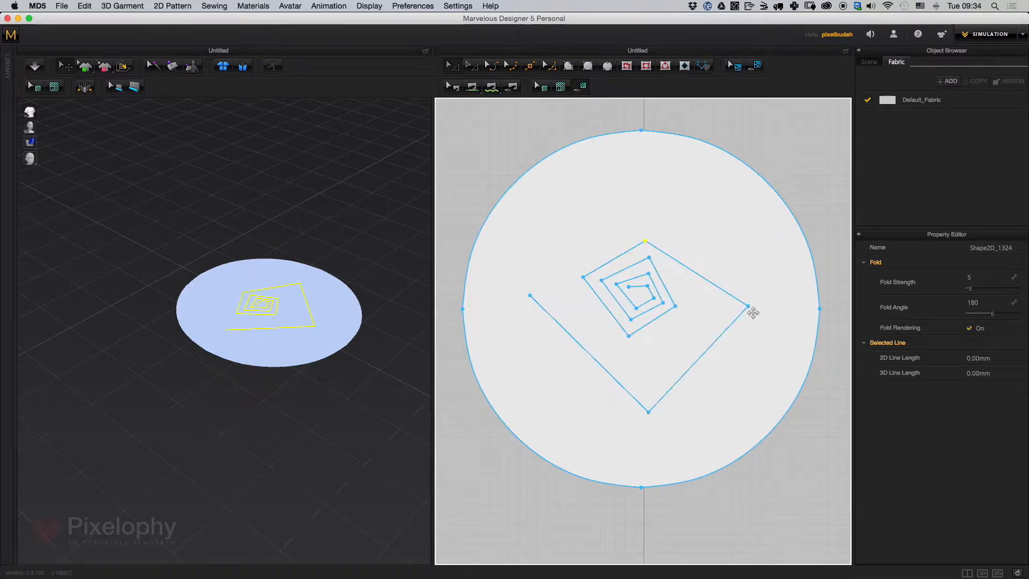
left_click_drag(748, 307, 696, 303)
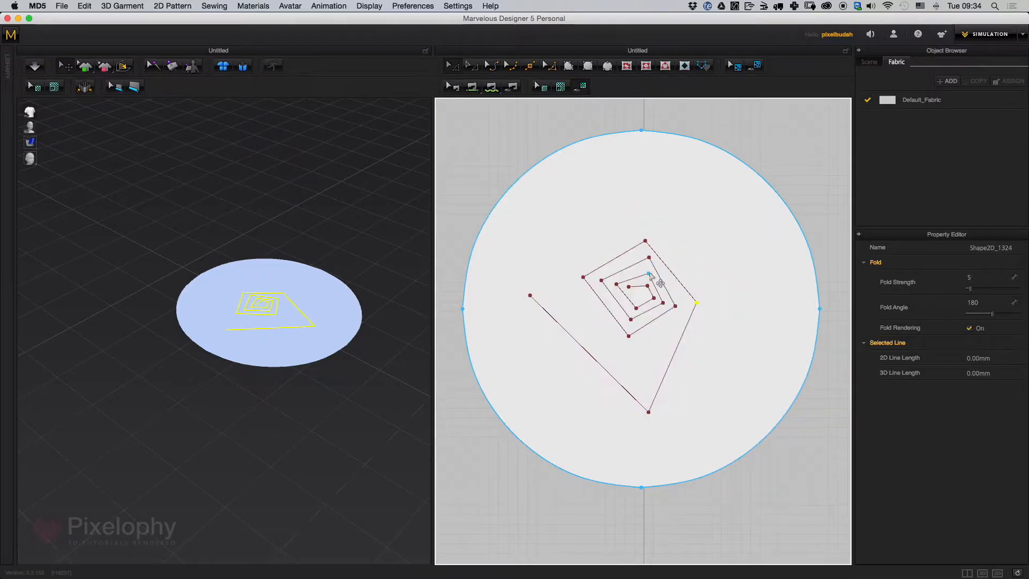
left_click_drag(649, 412, 628, 359)
left_click_drag(547, 289, 565, 280)
Select the whole internal spiral and move it to the centre of the circle
left_click(796, 143)
middle_click_drag(647, 281, 629, 274)
left_click(617, 306)
left_click(629, 298)
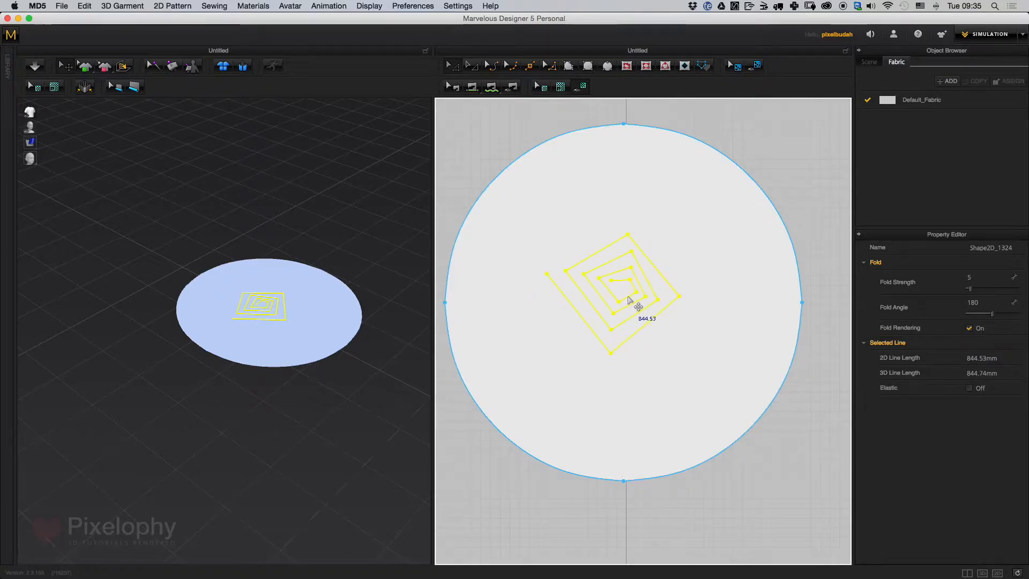
scroll(638, 311, "up", 5)
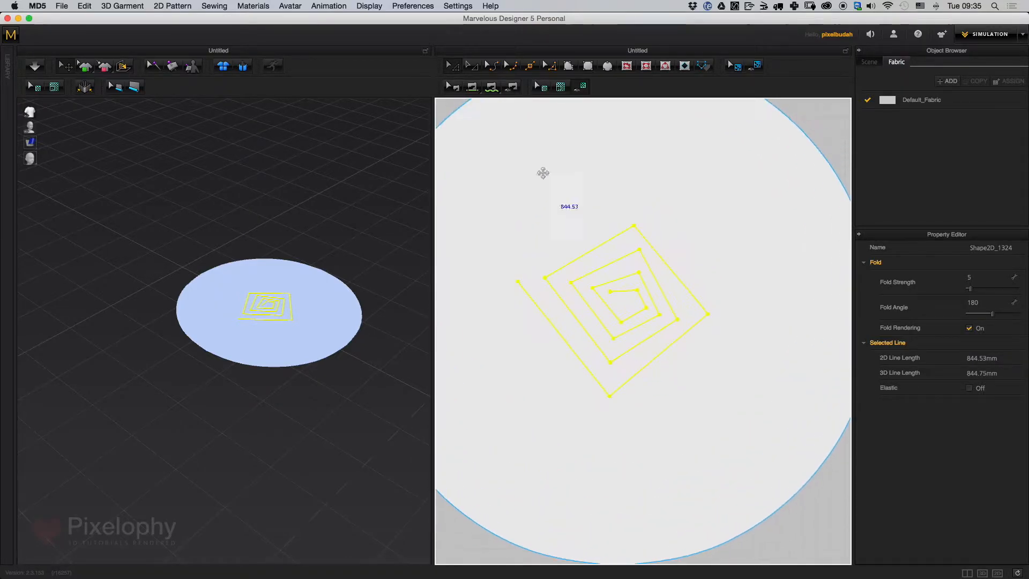
Bend the spiral's straight segments outward into arcs with Edit Curvature to form a rounded spiral
left_click(488, 84)
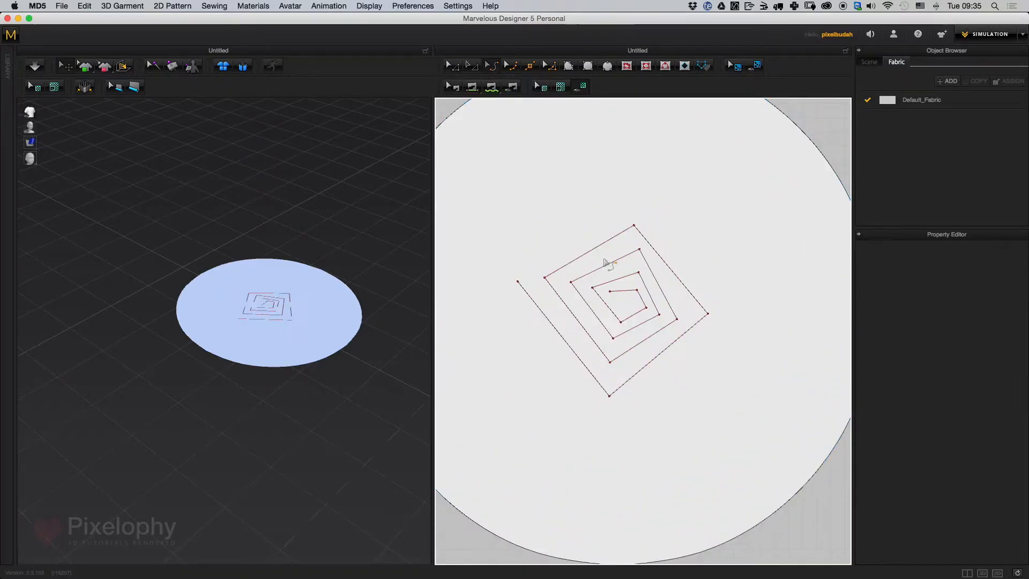
left_click_drag(597, 247, 577, 217)
left_click_drag(666, 263, 693, 294)
left_click_drag(673, 347, 680, 376)
left_click_drag(575, 363, 559, 377)
left_click_drag(641, 342, 654, 358)
left_click_drag(590, 338, 582, 350)
mouse_move(596, 316)
left_mouse_down()
mouse_move(589, 326)
mouse_move(602, 325)
left_mouse_up()
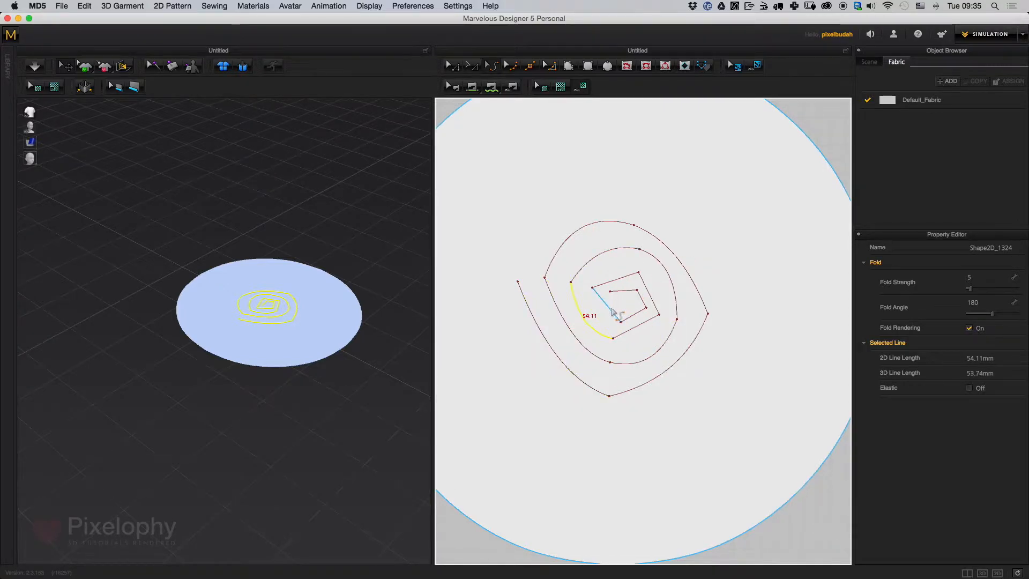
left_click(640, 316)
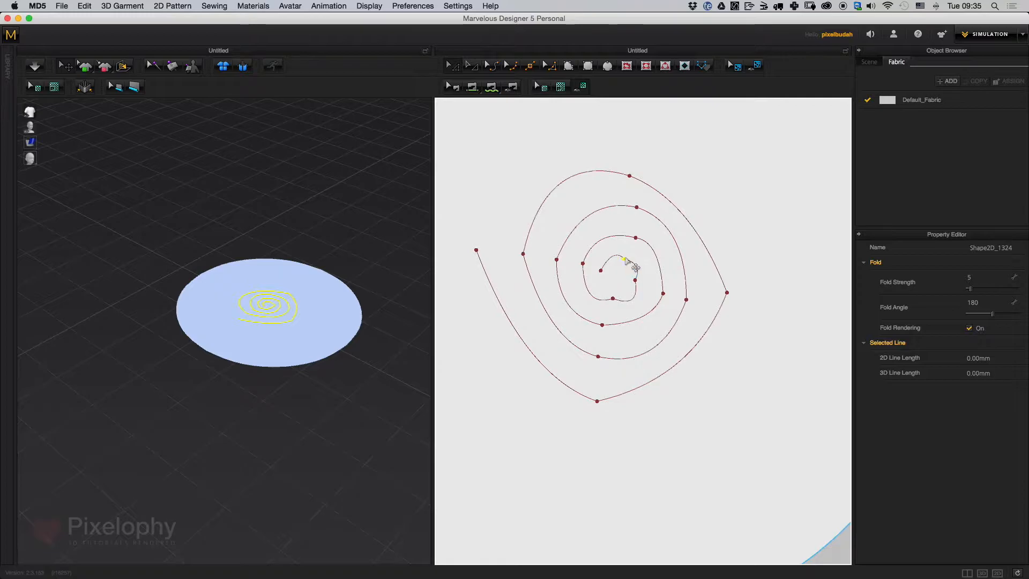
Convert points on the spiral's innermost turn to curve points and adjust them so the turn is smoothly rounded
right_click(625, 260)
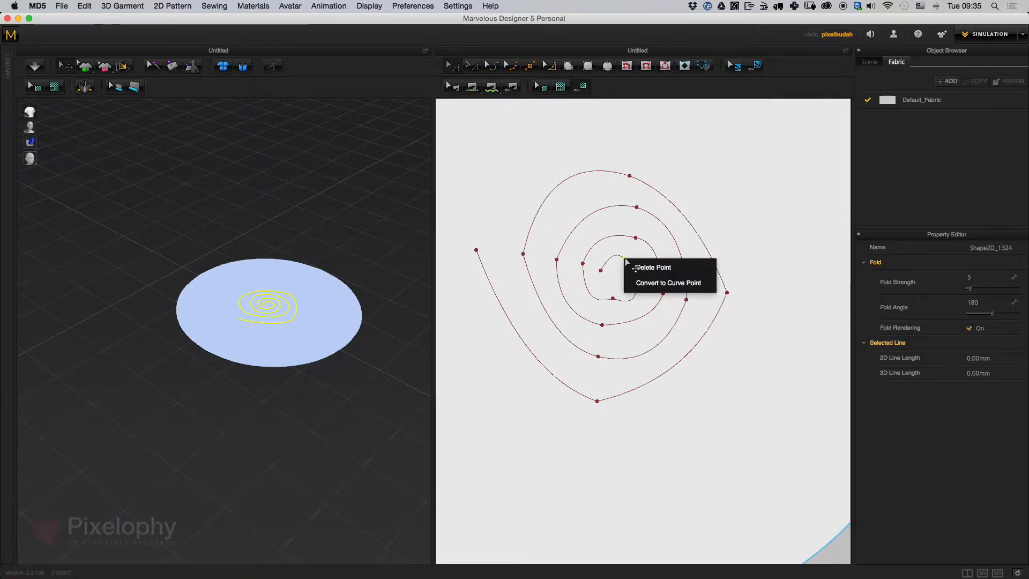
left_click(682, 284)
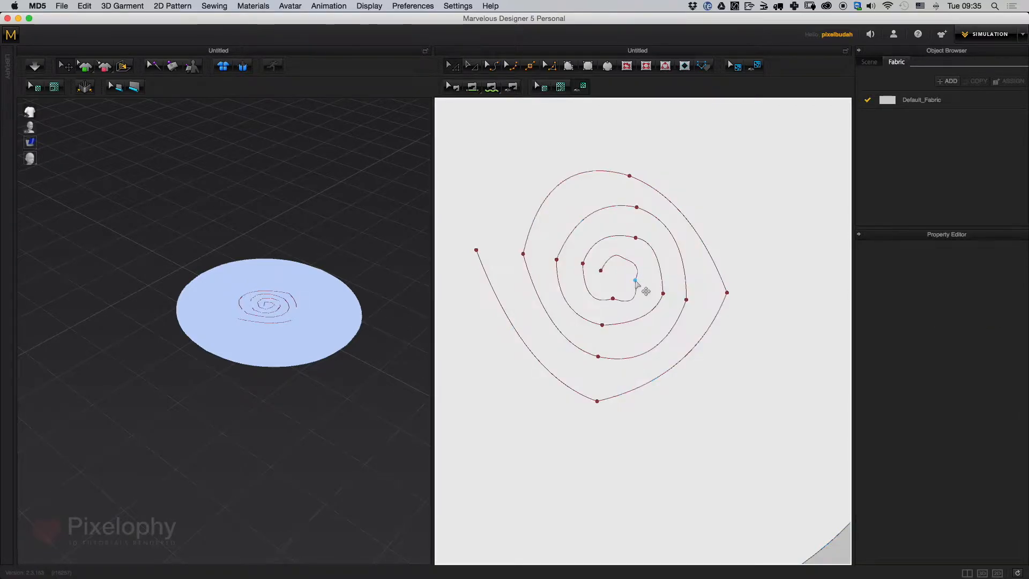
left_click(511, 68)
left_click(635, 282)
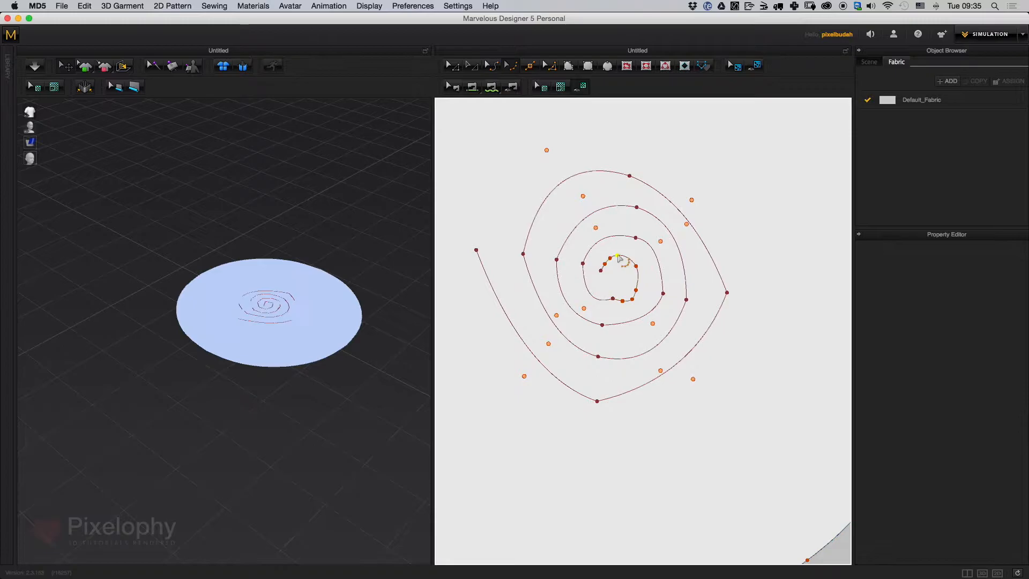
left_click_drag(632, 300, 625, 302)
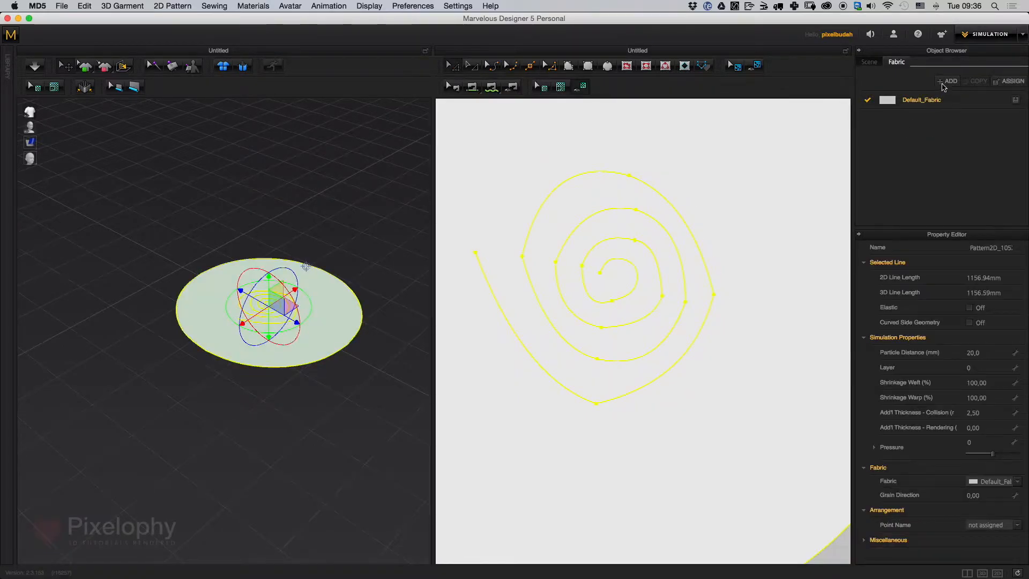
Add a new fabric, set its colour to dark green (#396708), and assign it to the circular pattern
left_click(946, 80)
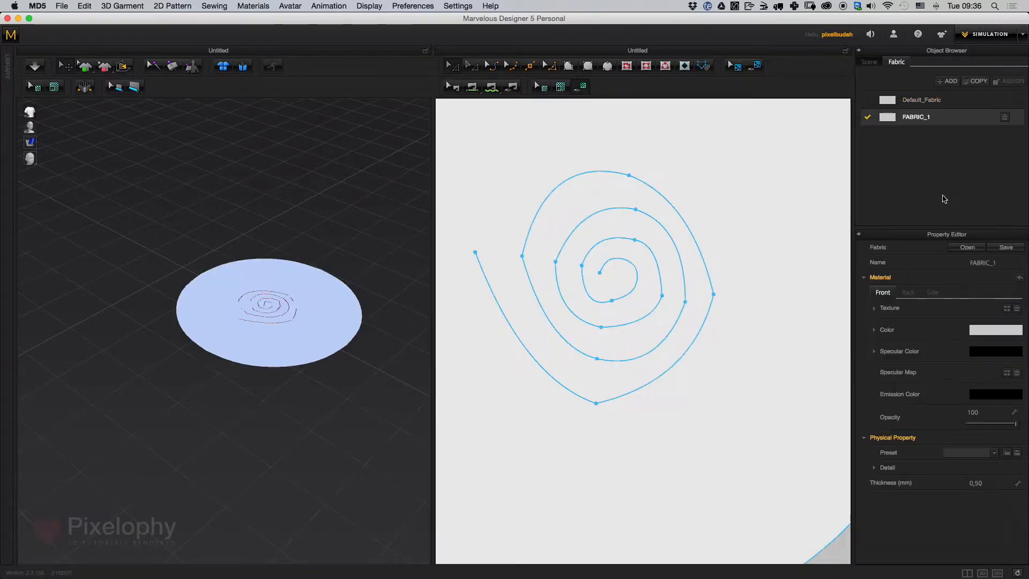
left_click(991, 332)
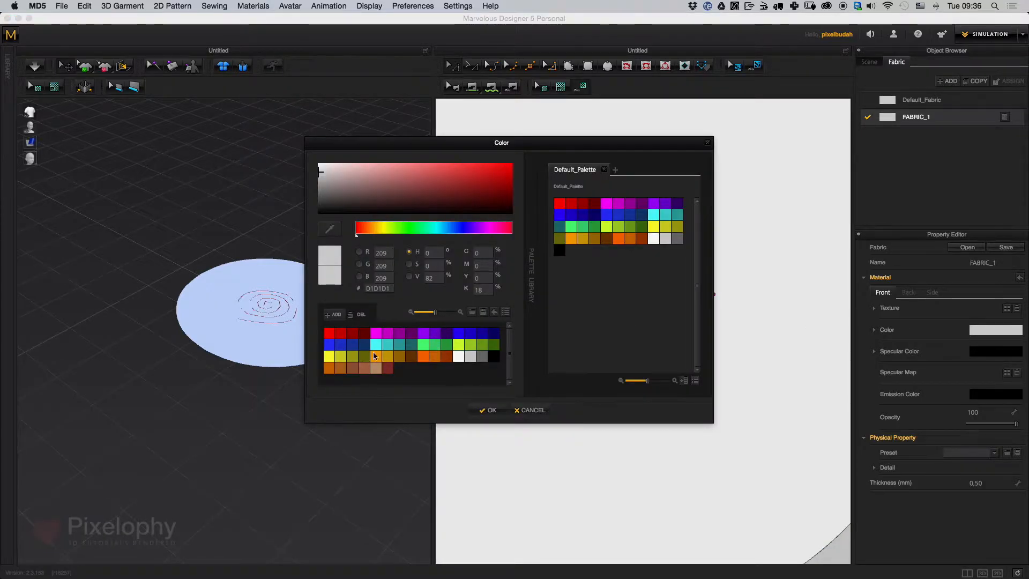
left_click(493, 349)
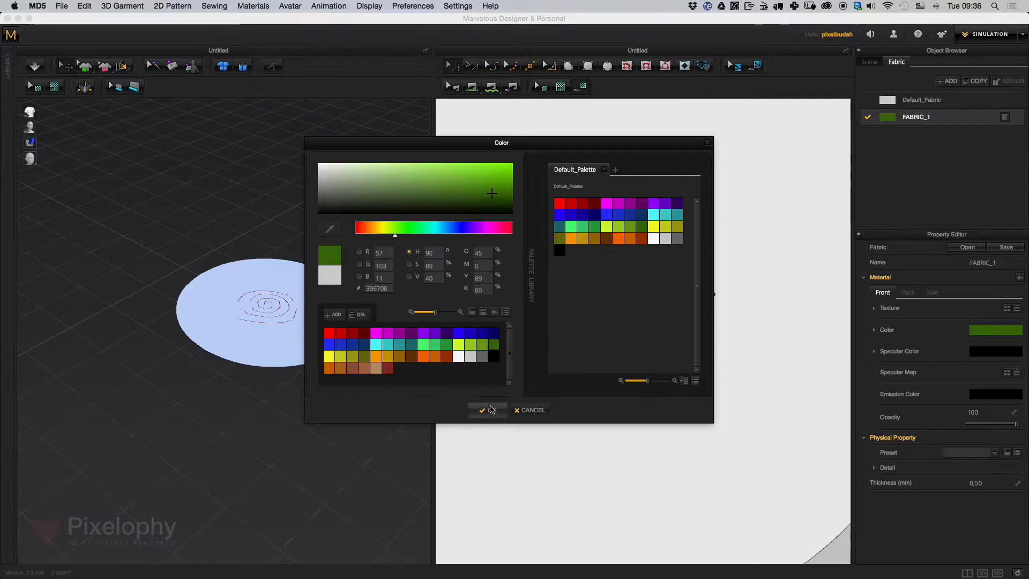
left_click(488, 409)
left_click_drag(745, 233, 750, 237)
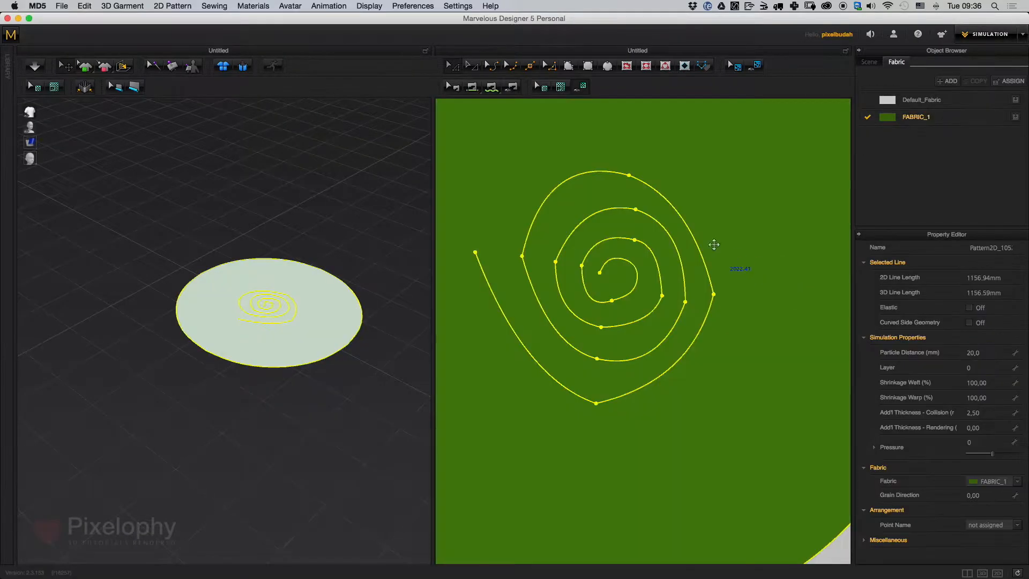
Bend the segments of the spiral's outer turns further outward with Edit Curvature to make them rounder
left_click(835, 554)
left_click(674, 353)
left_click_drag(675, 353, 688, 394)
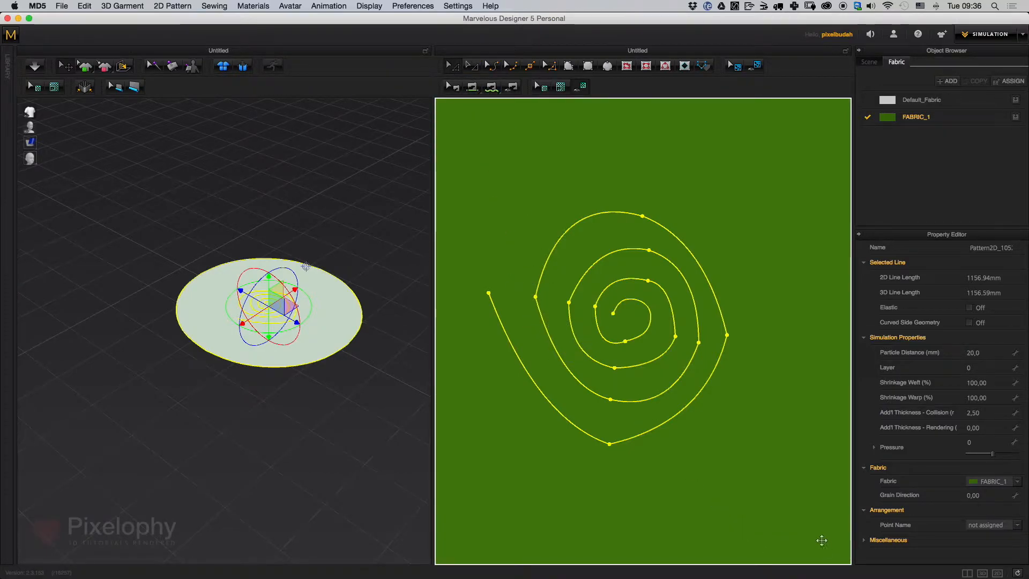
middle_click_drag(821, 540, 677, 390)
left_click(785, 456)
middle_click_drag(613, 341, 702, 421)
left_click(480, 227)
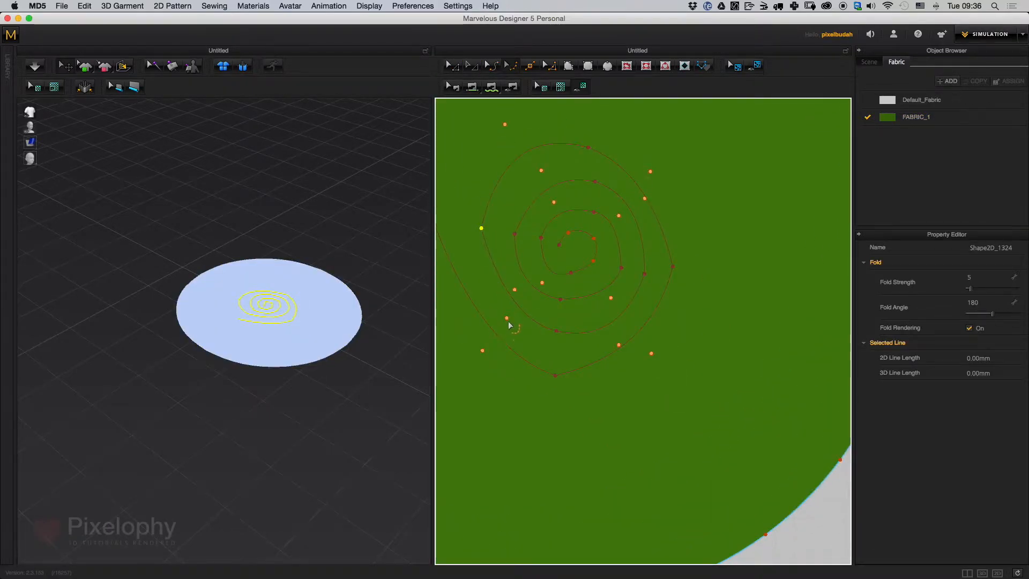
middle_click_drag(545, 238, 584, 261)
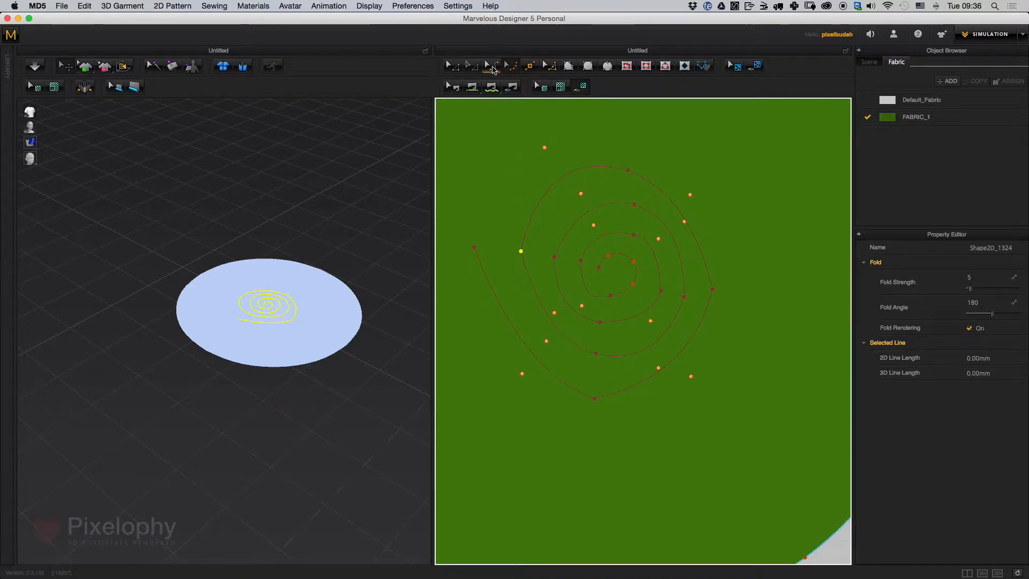
left_click_drag(546, 341, 527, 333)
left_click_drag(658, 367, 709, 400)
left_click(693, 377)
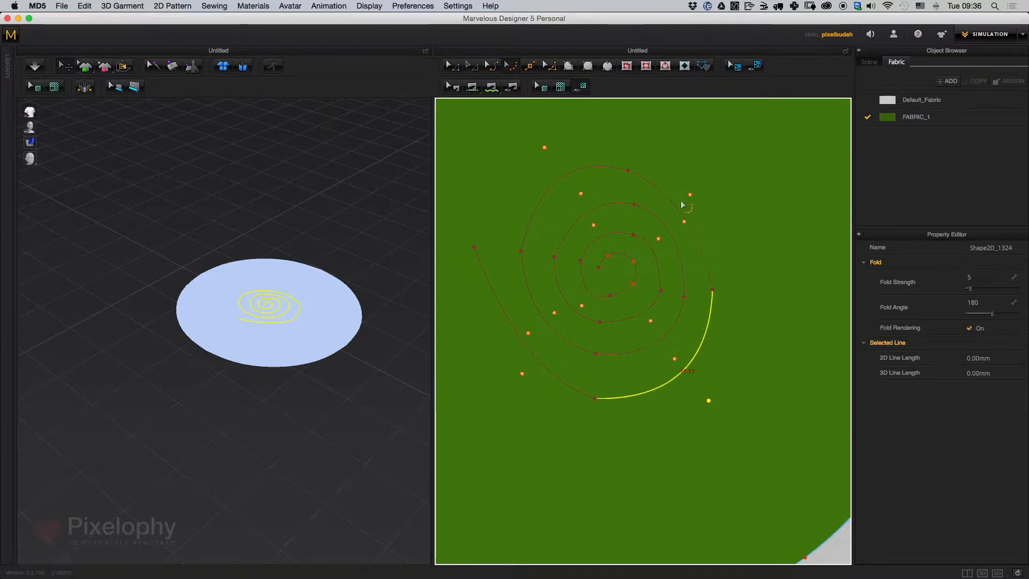
left_click_drag(690, 196, 704, 193)
left_click(581, 194)
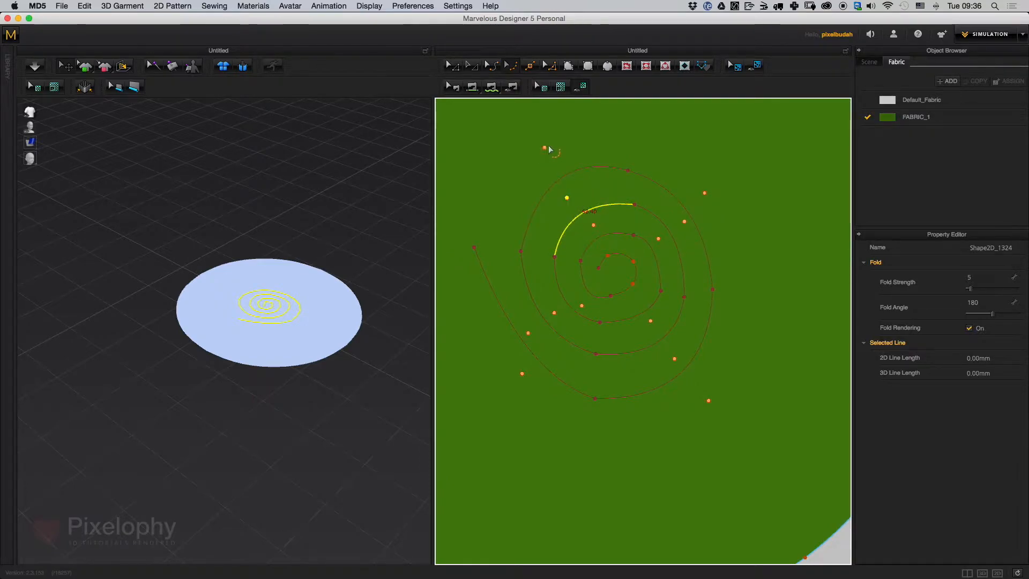
left_click_drag(522, 375, 478, 354)
Move the spiral's outer end point and outer-turn points inward so the turns are evenly spaced
left_click(454, 67)
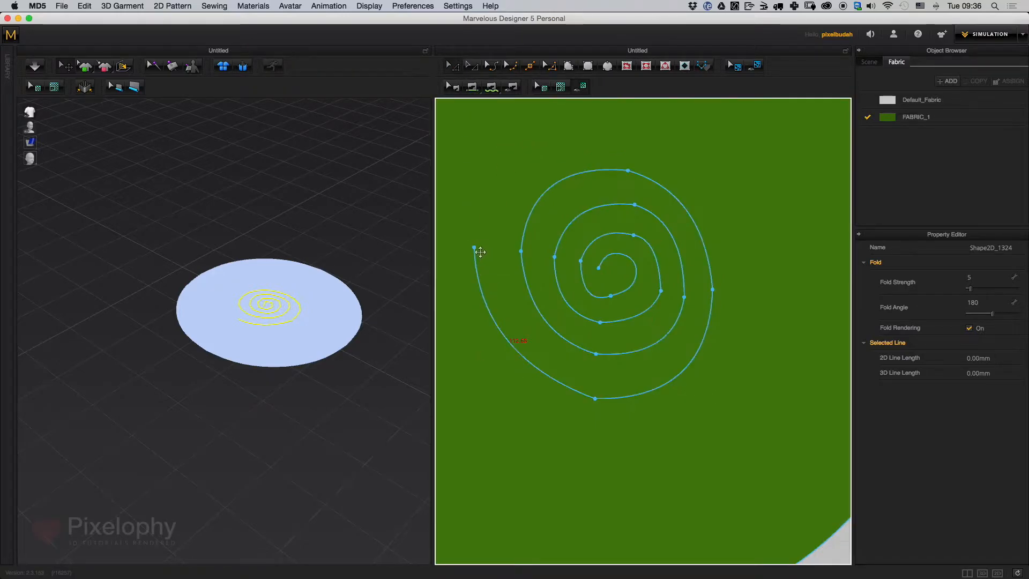
left_click_drag(475, 248, 498, 239)
left_click_drag(595, 399, 597, 378)
left_click_drag(712, 290, 706, 286)
left_click_drag(498, 239, 498, 236)
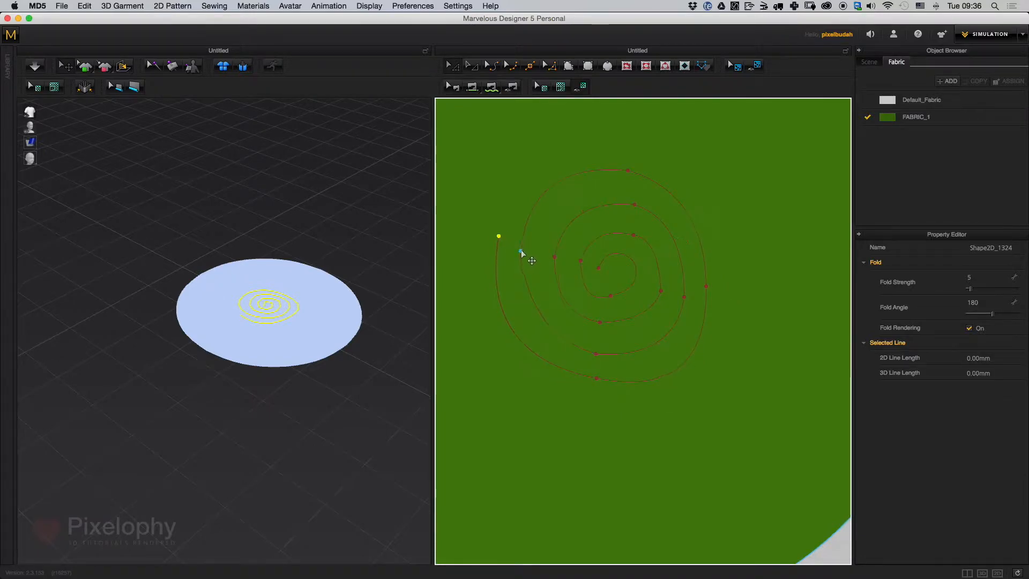
left_click_drag(628, 171, 639, 179)
left_click_drag(527, 257, 530, 260)
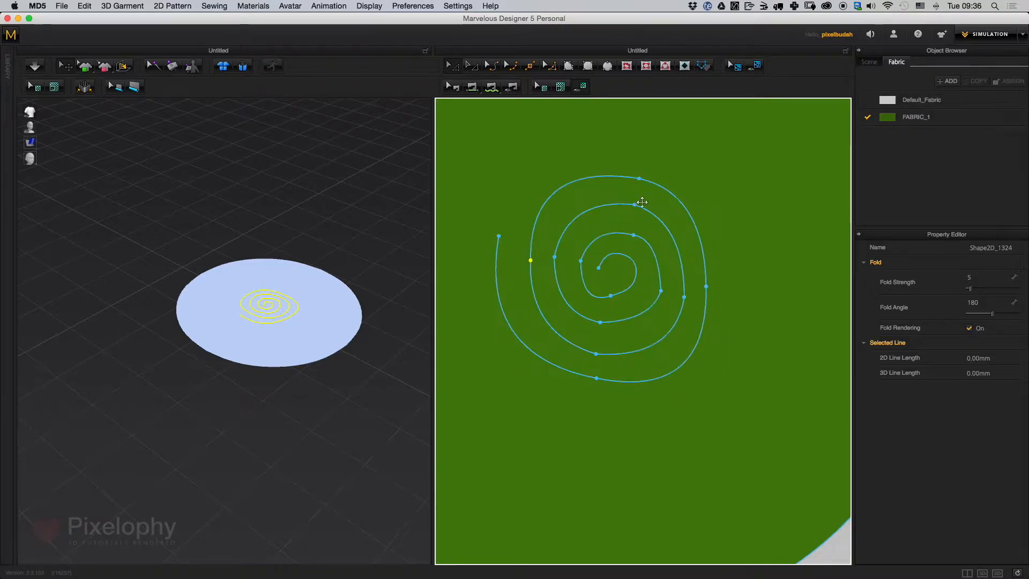
left_click(634, 235)
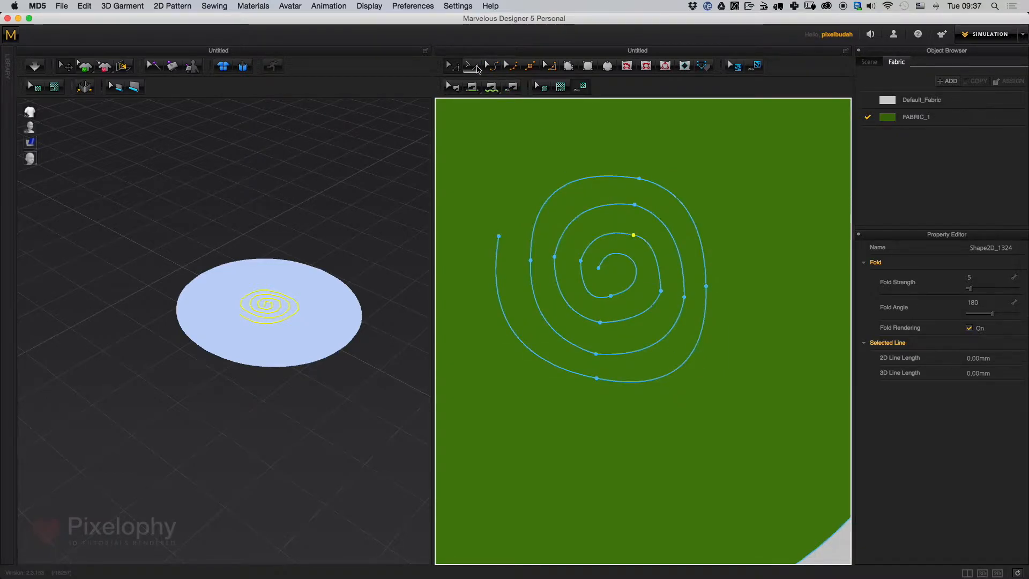
Flatten the arc of the spiral's outermost lower-right segment slightly with Edit Curvature, and deselect the spiral
left_click(510, 66)
left_click_drag(707, 402, 700, 389)
scroll(668, 310, "down", 5)
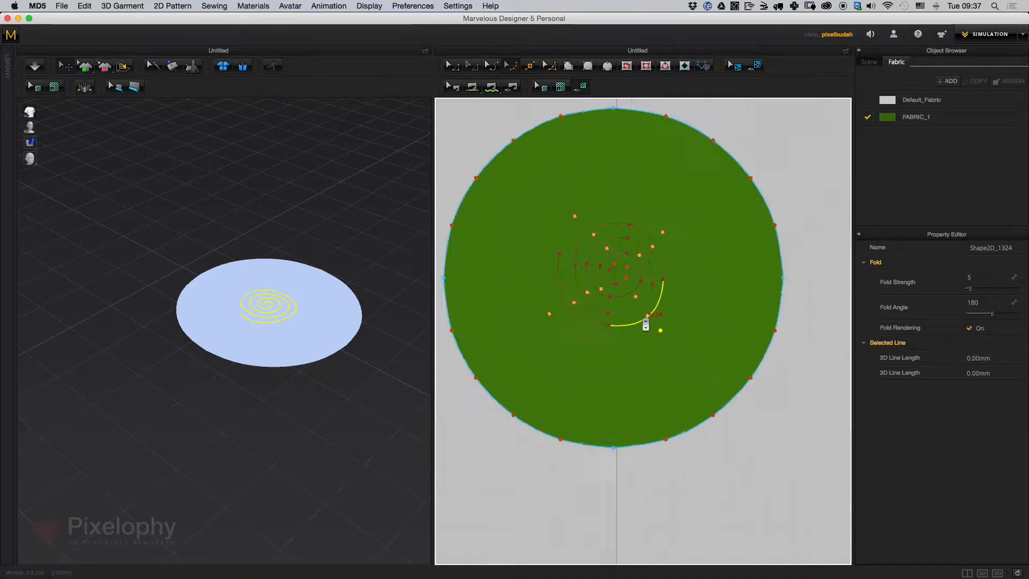
left_click(470, 68)
middle_click_drag(678, 160, 633, 315)
left_click(688, 240)
scroll(639, 316, "down", 1)
scroll(611, 292, "up", 1)
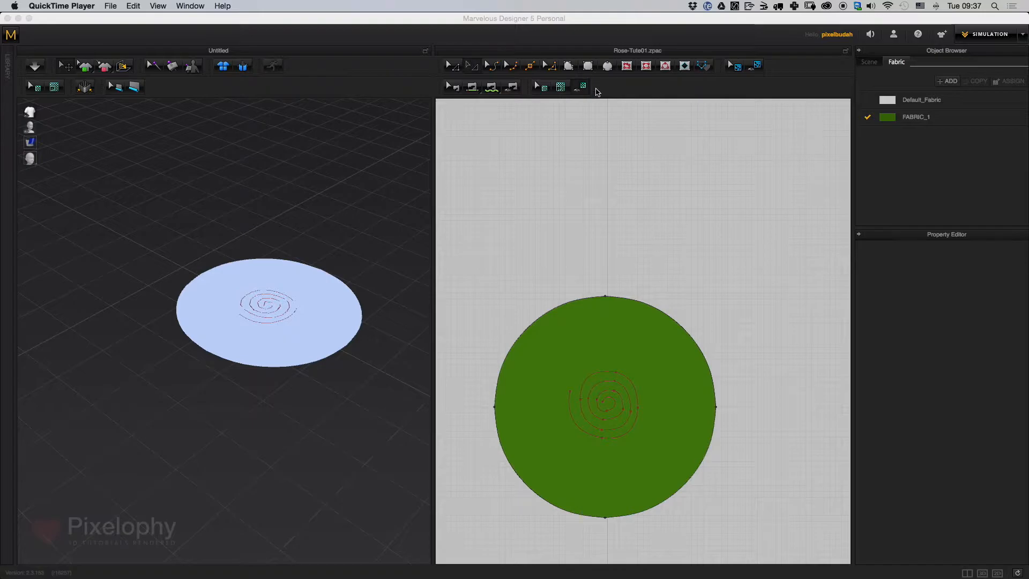
Draw a long horizontal rectangular pattern strip about 84 mm high above the circle
left_click(591, 75)
left_click_drag(553, 176, 835, 229)
middle_click_drag(713, 143, 633, 164)
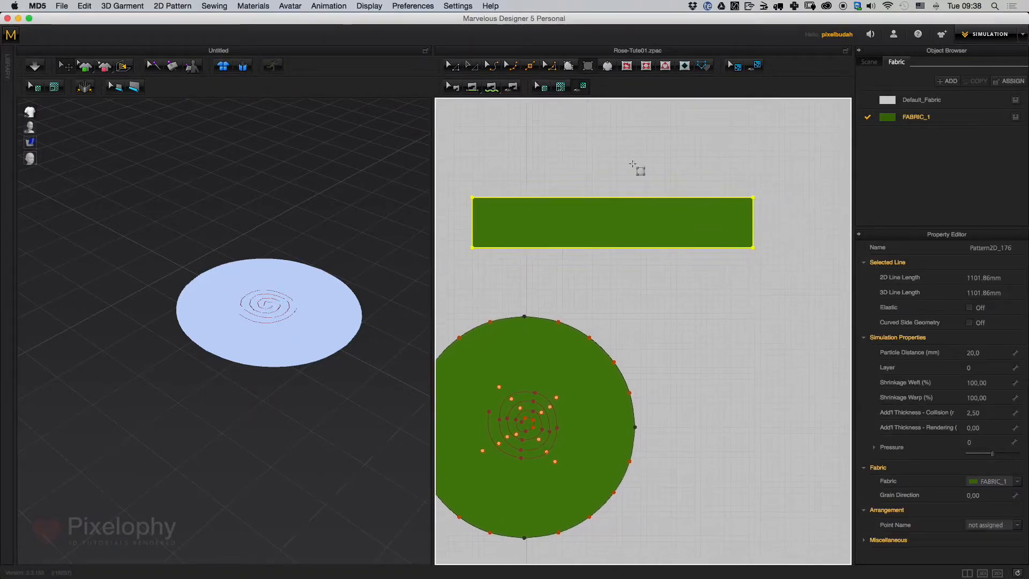
Stretch the rectangular strip horizontally to a length of about 539 mm, keeping its height
left_click(472, 66)
left_click_drag(765, 222, 807, 220)
middle_click_drag(670, 336, 699, 279)
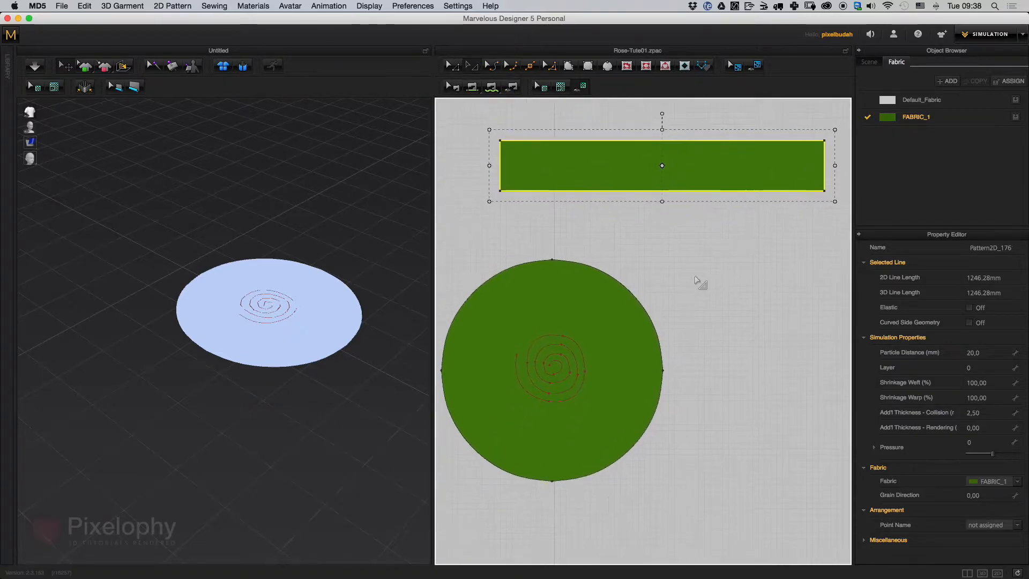
left_click(732, 248)
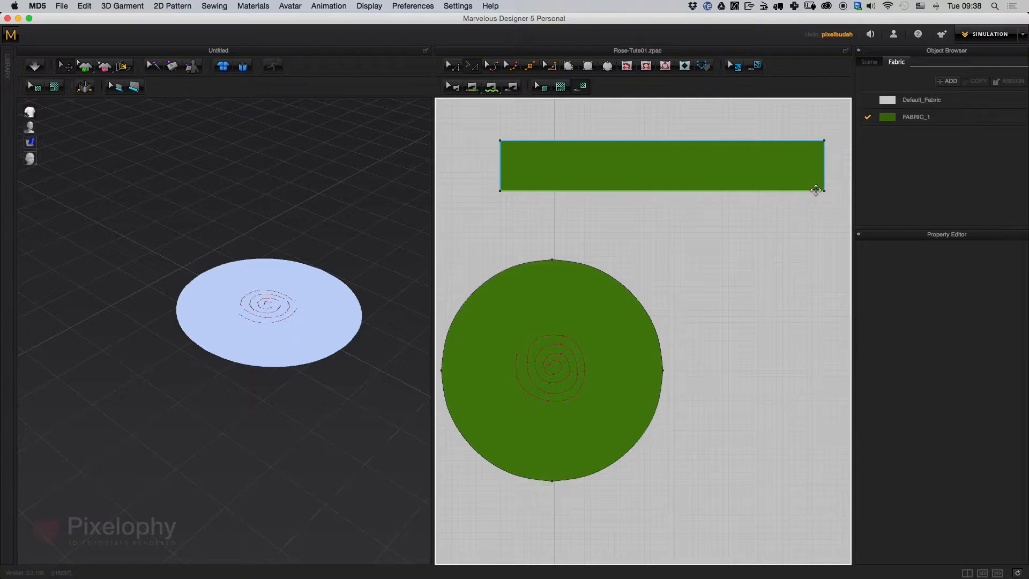
Turn on the line length display for the 2D patterns and select the whole spiral to read its length
middle_click_drag(588, 334, 613, 325)
right_click(745, 286)
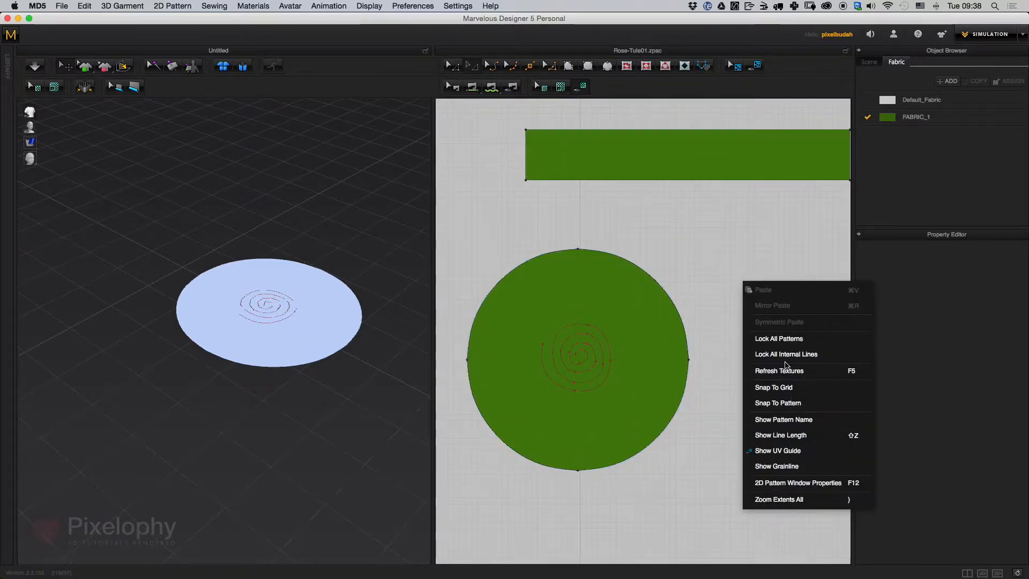
left_click(782, 434)
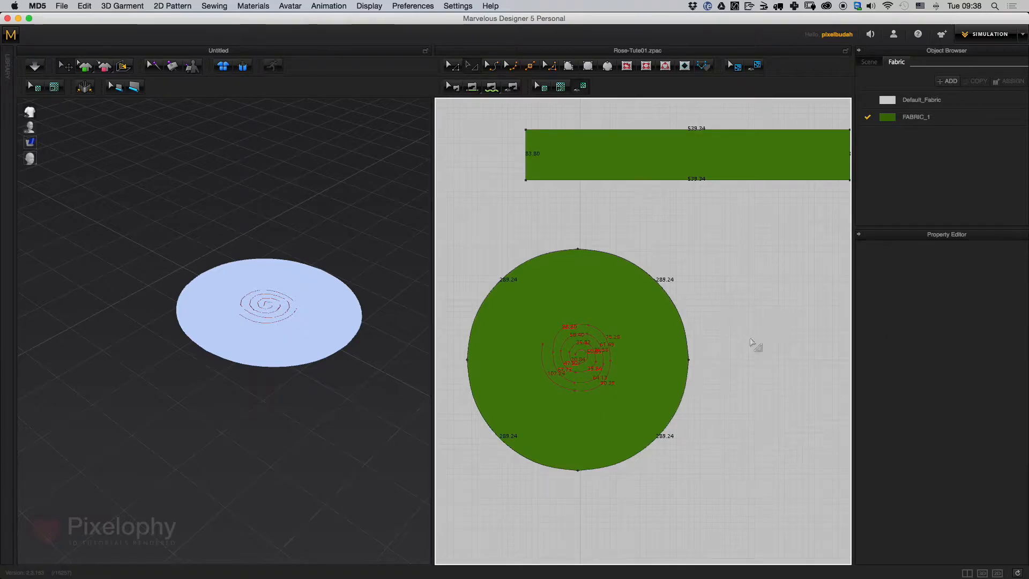
scroll(715, 322, "up", 6)
middle_click_drag(699, 352, 736, 358)
left_click(725, 385)
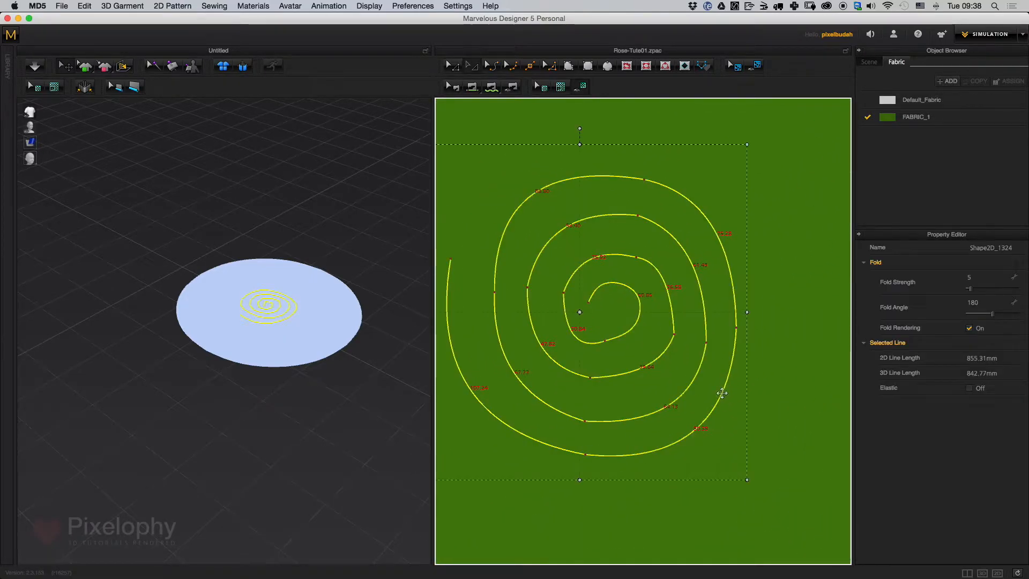
Select the spiral's segments one after another from the centre outward to measure their combined length
scroll(702, 386, "down", 5)
scroll(688, 361, "up", 2)
scroll(688, 360, "up", 2)
middle_click_drag(660, 365, 592, 414)
key("z")
left_click(643, 378)
left_click(602, 380, "shift")
left_click(617, 346, "shift")
left_click(662, 360, "shift")
left_click(649, 407, "shift")
left_click(592, 402, "shift")
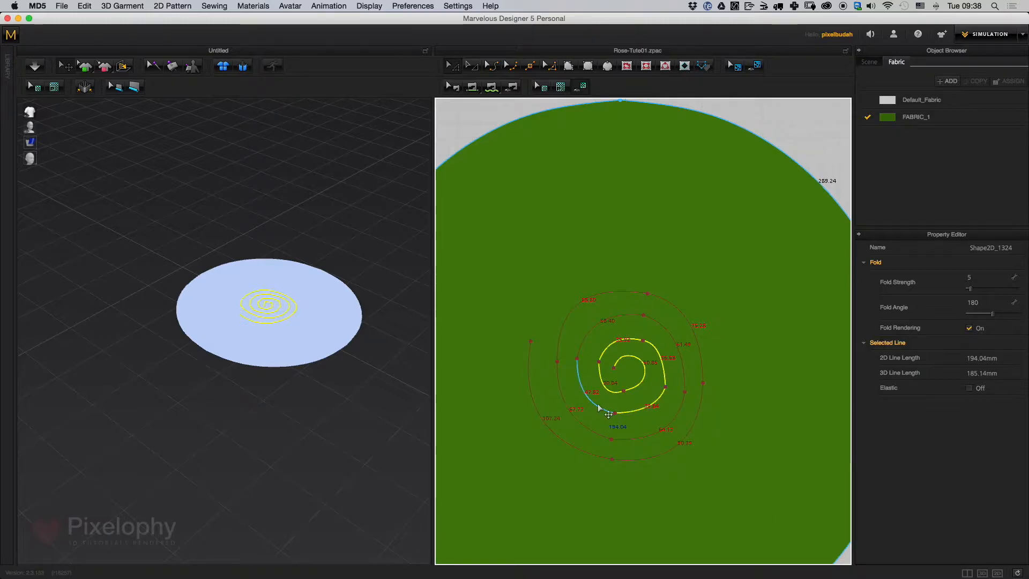
left_click(623, 317, "shift")
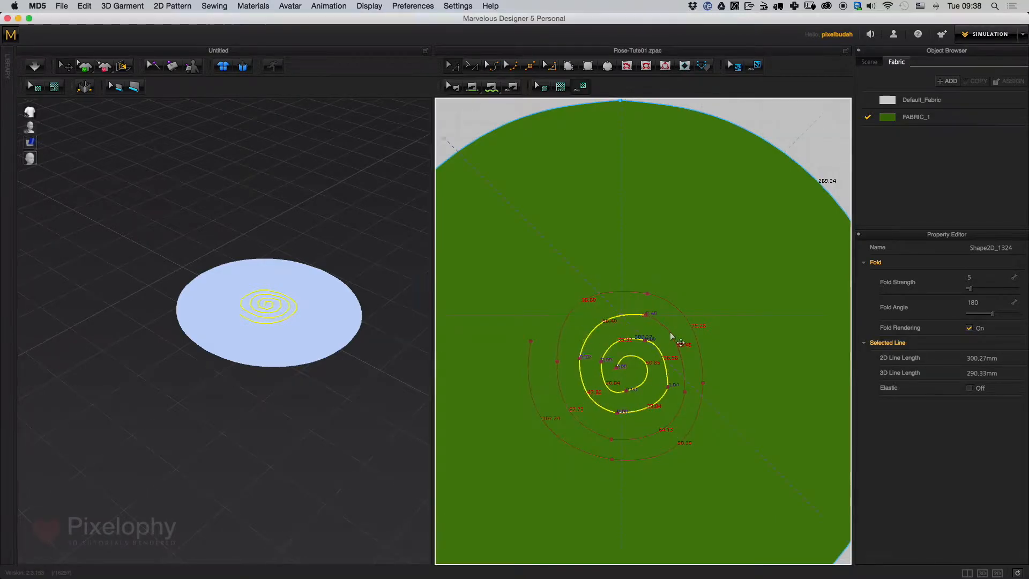
left_click(679, 346, "shift")
double_click(679, 422)
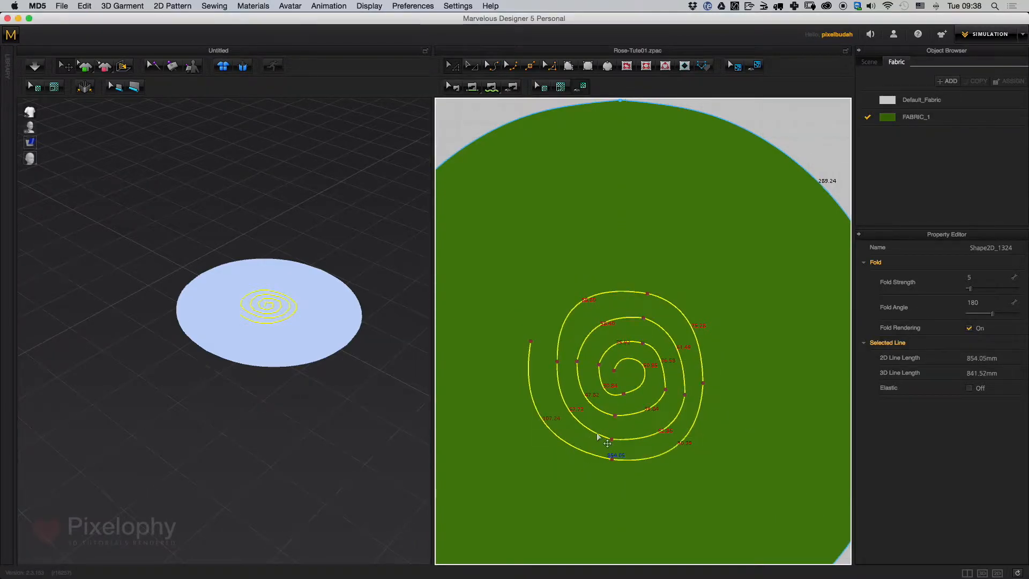
Stretch the rectangular strip horizontally in several passes to a length of about 867 mm
middle_click_drag(734, 233, 597, 414)
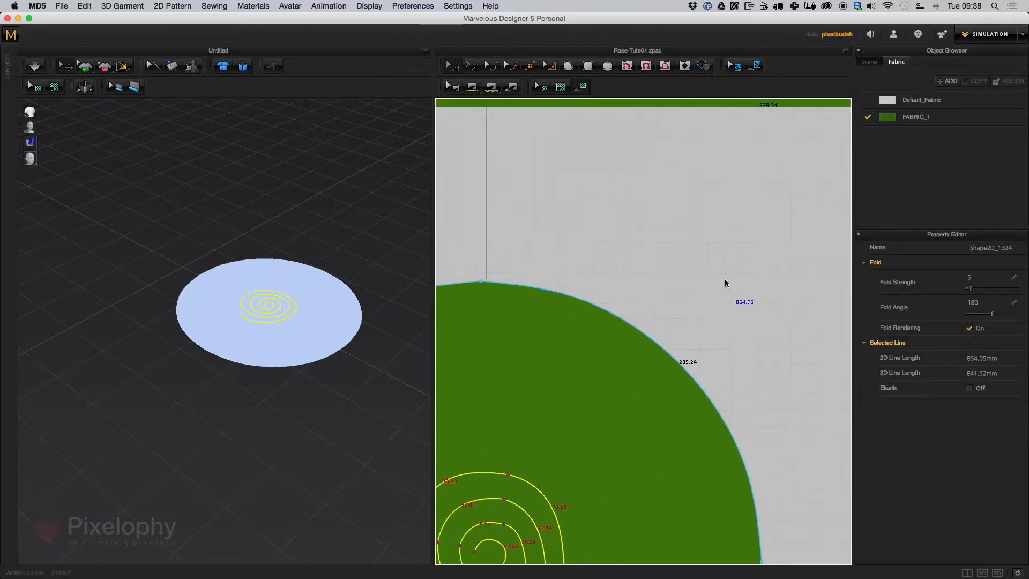
left_click(727, 282)
middle_click_drag(735, 299, 639, 409)
right_click_drag(641, 409, 645, 361, "alt")
middle_click_drag(676, 265, 559, 219)
left_click(609, 230)
key("a")
left_click_drag(688, 224, 814, 243)
middle_click_drag(808, 252, 752, 254)
left_click_drag(766, 225, 802, 225)
middle_click_drag(553, 301, 671, 285)
scroll(671, 284, "down", 9)
scroll(720, 321, "up", 7)
middle_click_drag(722, 311, 596, 338)
scroll(734, 266, "up", 2)
left_click_drag(759, 248, 787, 242)
Widen the 2D pattern window by narrowing the 3D window, keeping the circle in view in 3D
middle_click_drag(638, 336, 706, 298)
left_click_drag(431, 317, 253, 332)
middle_click_drag(184, 387, 157, 397)
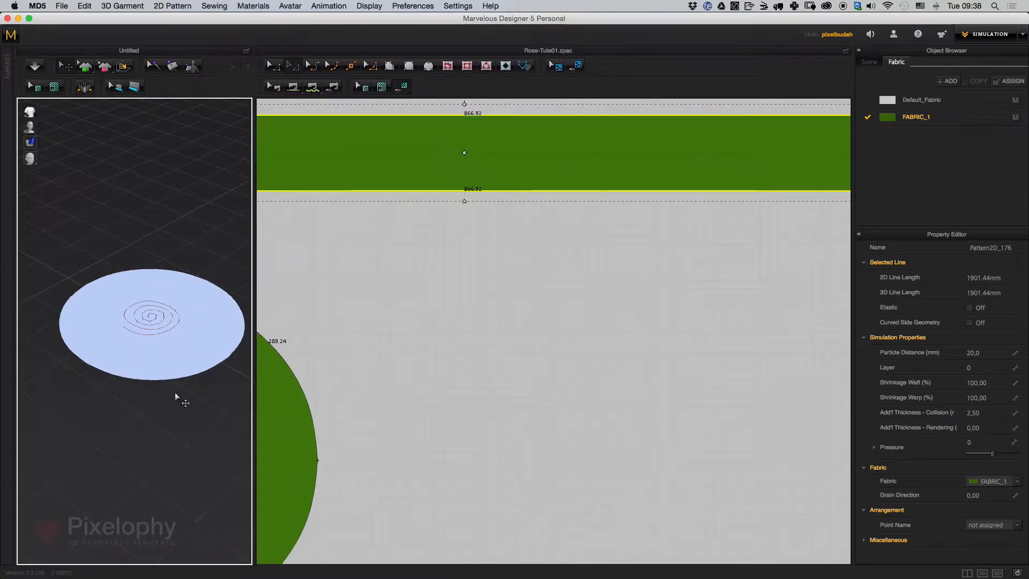
Shift the strip slightly above the circle and shorten it to about 854 mm to match the spiral's length
middle_click_drag(501, 293, 588, 283)
scroll(570, 287, "down", 5)
scroll(610, 289, "up", 3)
middle_click_drag(591, 317, 648, 293)
left_click_drag(655, 190, 648, 173)
middle_click_drag(605, 193, 666, 232)
middle_click_drag(743, 208, 512, 237)
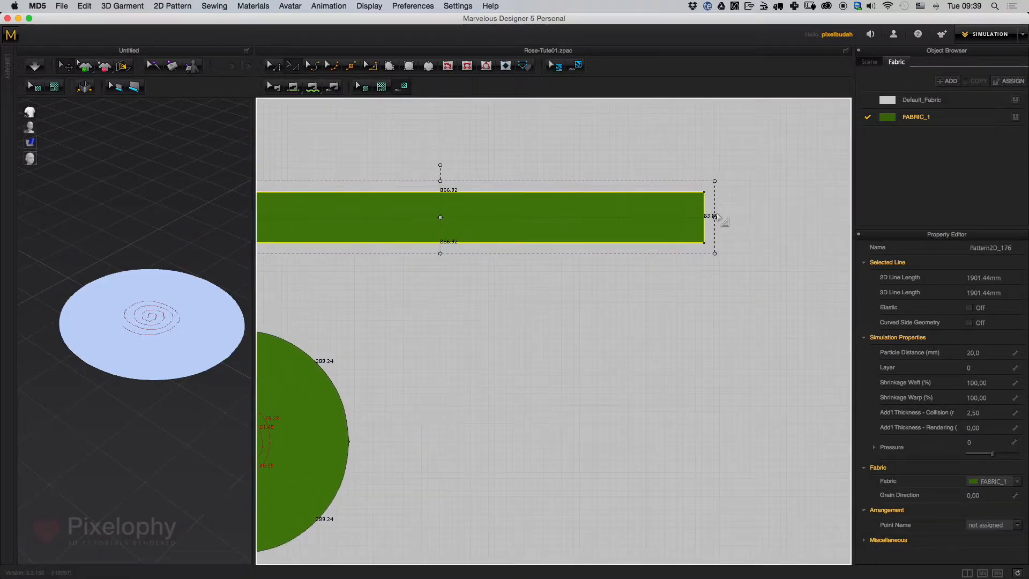
left_click_drag(711, 219, 706, 218)
middle_click_drag(539, 284, 686, 244)
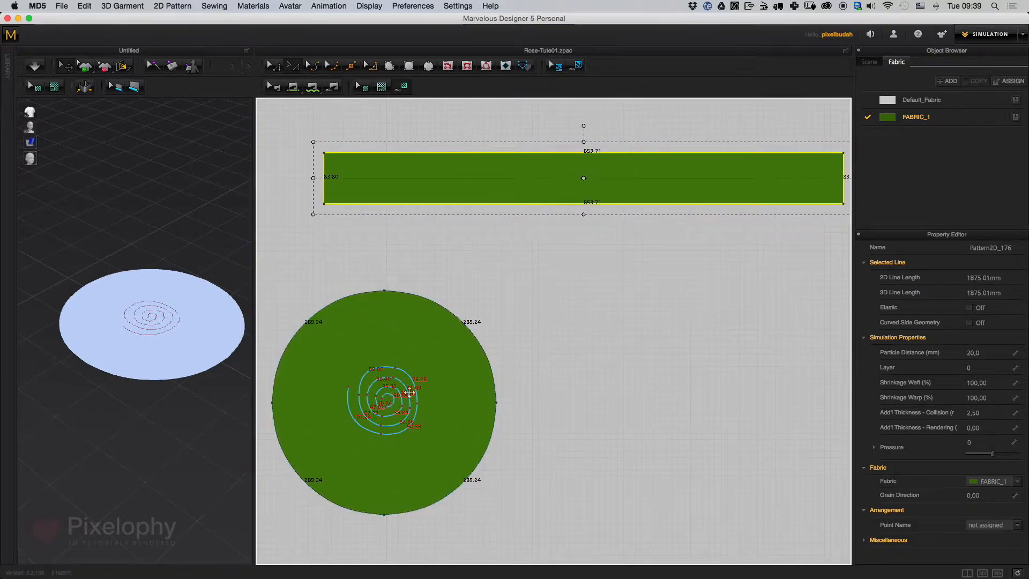
Start a free sewing seam along the strip's entire lower edge, from its left corner to its right corner
middle_click_drag(427, 397, 456, 415)
middle_click_drag(602, 269, 601, 258)
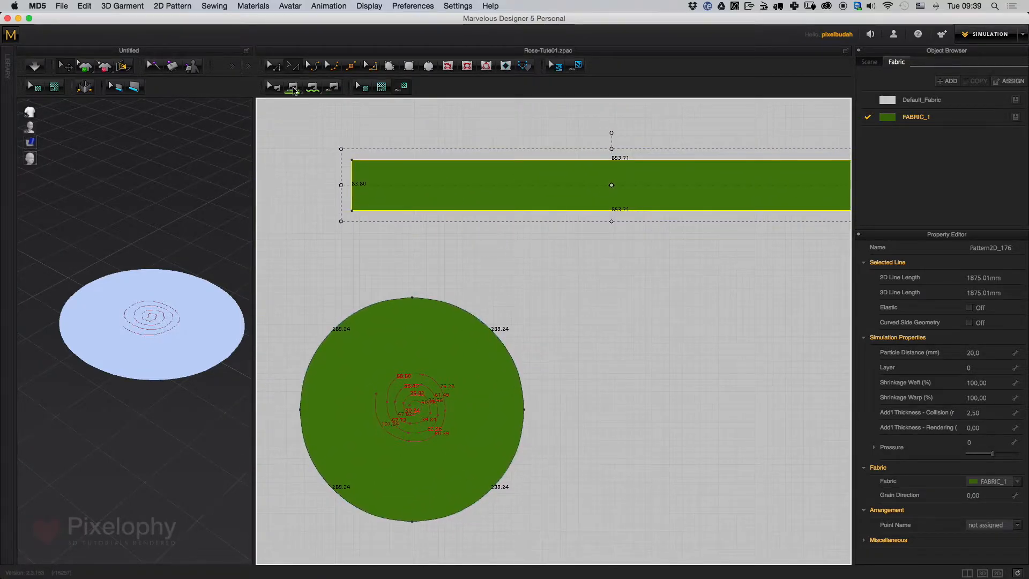
middle_click_drag(325, 107, 327, 100)
left_click(312, 88)
left_click(354, 205)
middle_click_drag(565, 250, 486, 227)
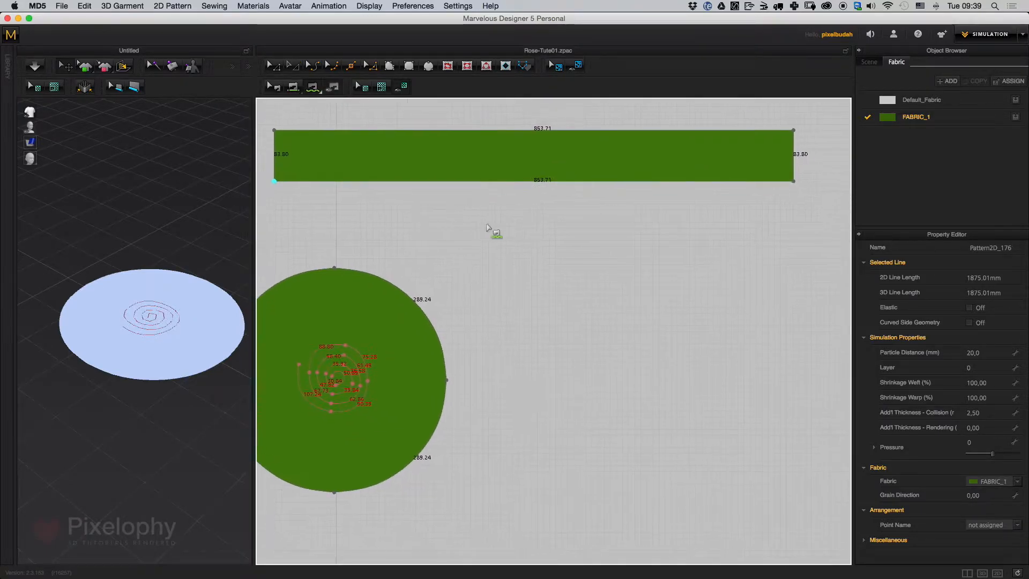
left_click(793, 182)
Complete the seam by sewing it along the whole spiral, from its centre point to its outer end
middle_click_drag(615, 295, 742, 267)
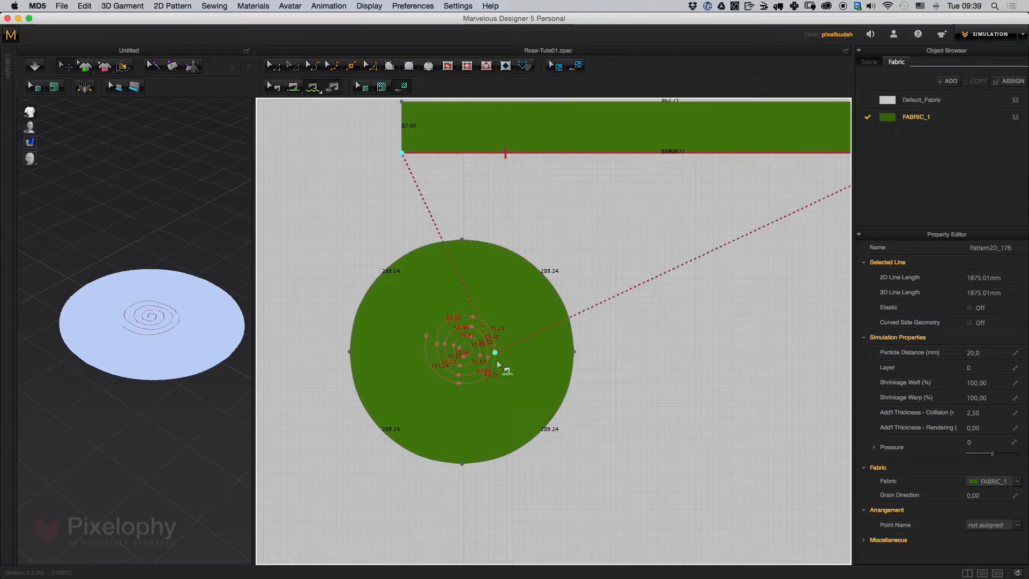
scroll(472, 327, "up", 5)
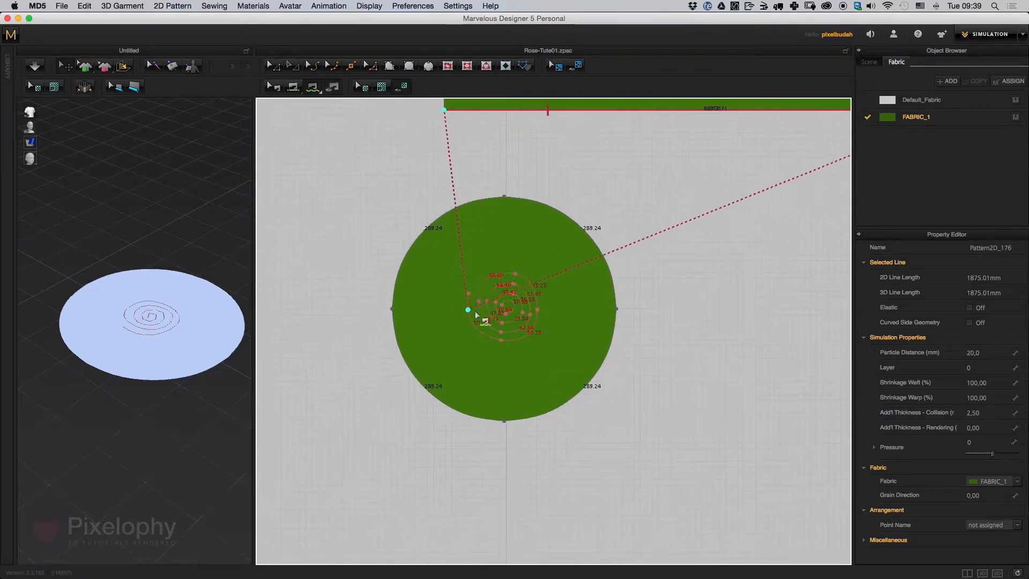
middle_click_drag(492, 366, 571, 377)
left_click(490, 267)
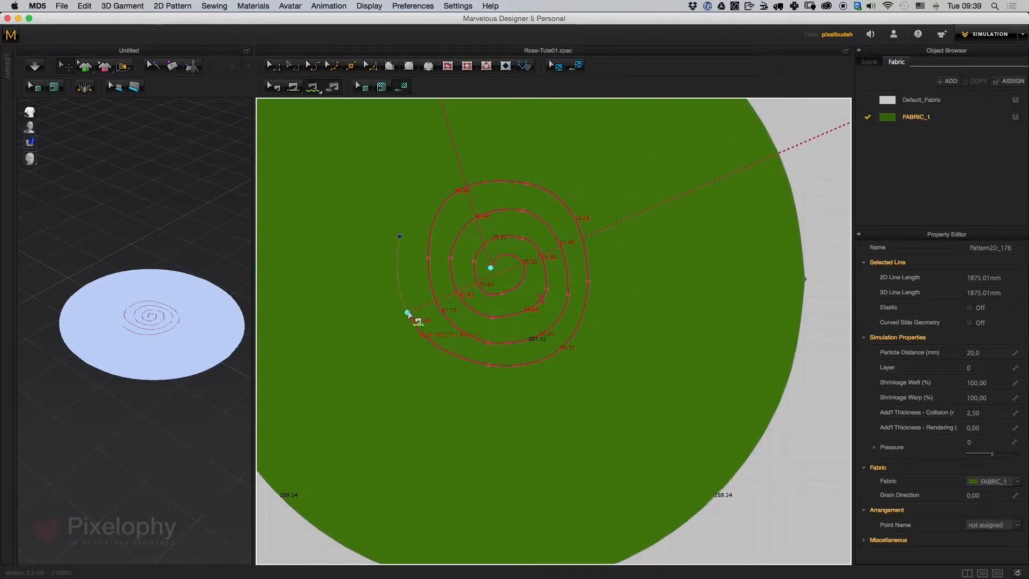
left_click(399, 236)
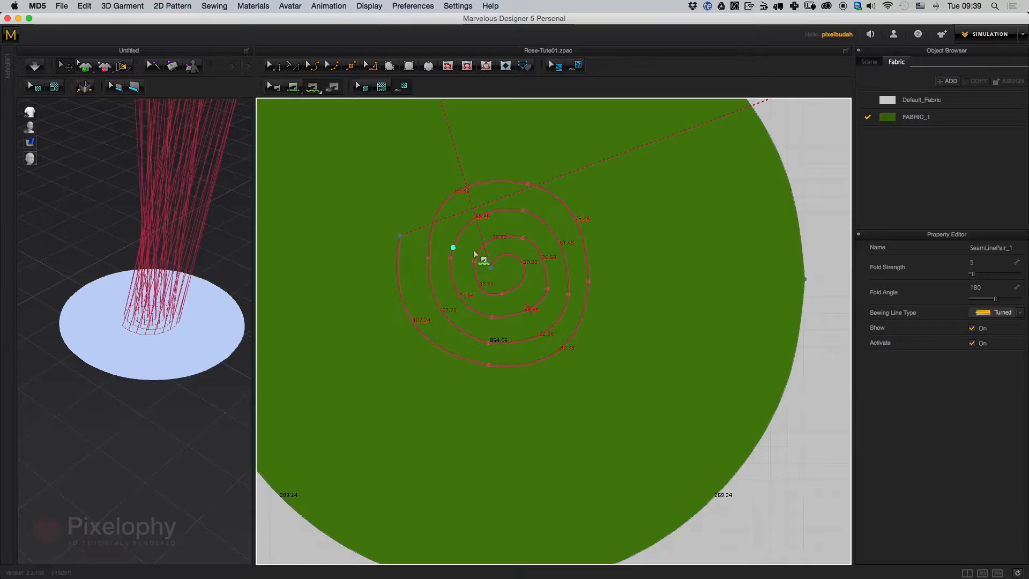
Widen the 3D window to about half of the workspace by narrowing the 2D pattern window
scroll(454, 248, "down", 5)
middle_click_drag(217, 426, 227, 492)
scroll(227, 492, "down", 2)
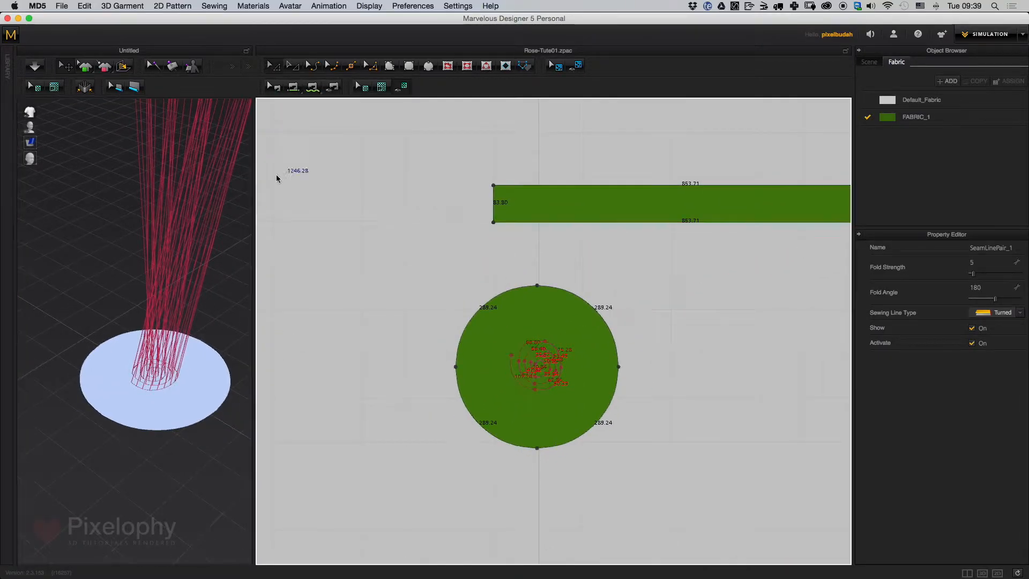
left_click_drag(254, 299, 532, 308)
Move the strip down close to the circle in 3D and run the simulation to close the spiral seam
middle_click_drag(424, 306, 482, 437)
scroll(482, 436, "down", 5)
right_click_drag(386, 326, 327, 284)
middle_click_drag(272, 164, 315, 290)
left_click_drag(346, 208, 288, 433)
middle_click_drag(359, 396, 367, 268)
scroll(370, 282, "up", 4)
key("space")
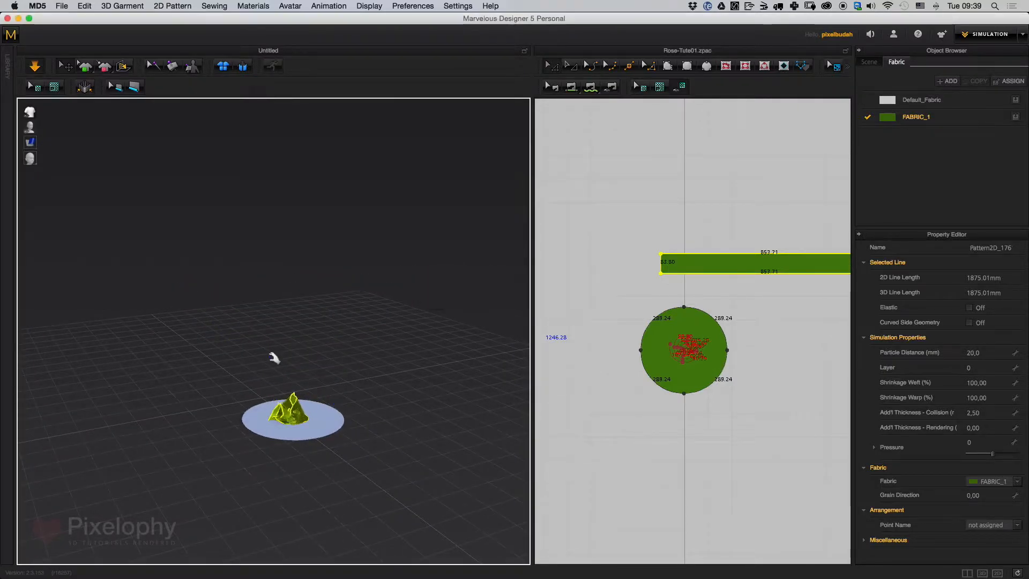
Pull on the crumpled strip in 3D during the simulation so that it untangles into a standing roll
right_click_drag(388, 432, 383, 459)
scroll(416, 460, "up", 3)
scroll(416, 459, "up", 3)
scroll(433, 489, "up", 3)
middle_click_drag(383, 459, 334, 497)
scroll(334, 497, "up", 3)
left_click_drag(301, 289, 243, 233)
mouse_move(352, 292)
left_mouse_down()
mouse_move(374, 290)
mouse_move(349, 342)
mouse_move(384, 305)
mouse_move(348, 282)
mouse_move(386, 240)
left_mouse_up()
right_click_drag(386, 240, 346, 226)
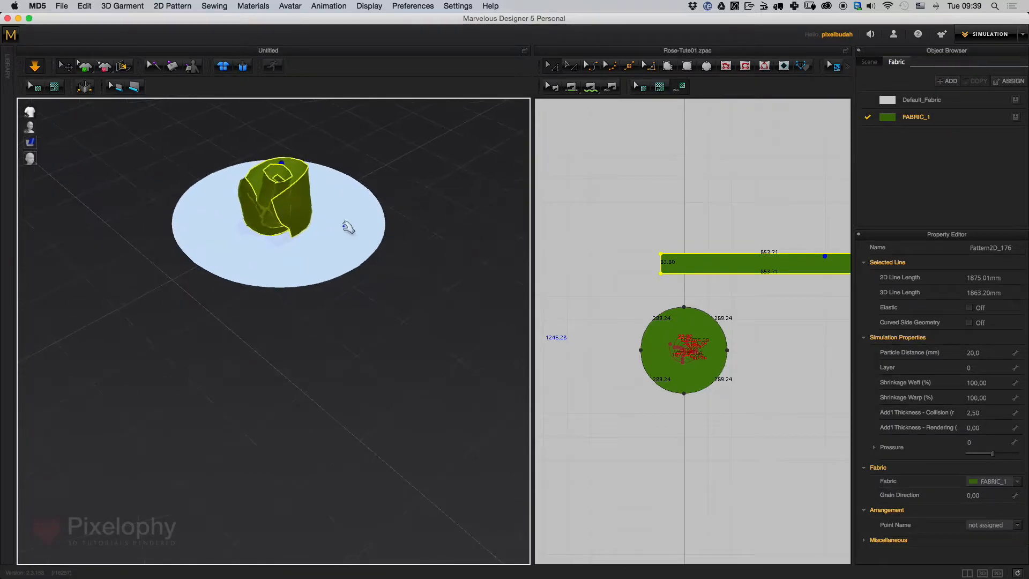
Tug the rolled strip's layers apart during the simulation, checking the coil from above, and deselect it
middle_click_drag(347, 226, 368, 254)
mouse_move(287, 231)
left_mouse_down()
mouse_move(280, 135)
mouse_move(295, 230)
mouse_move(331, 230)
mouse_move(322, 191)
mouse_move(295, 231)
mouse_move(307, 211)
left_mouse_up()
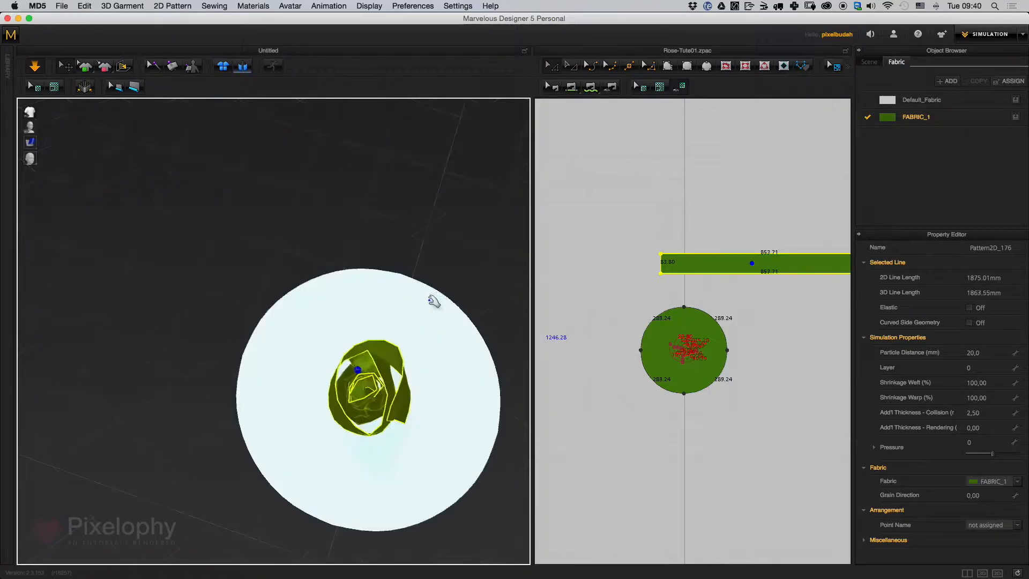
left_click_drag(432, 299, 476, 410)
right_click_drag(475, 410, 437, 425)
left_click(429, 425)
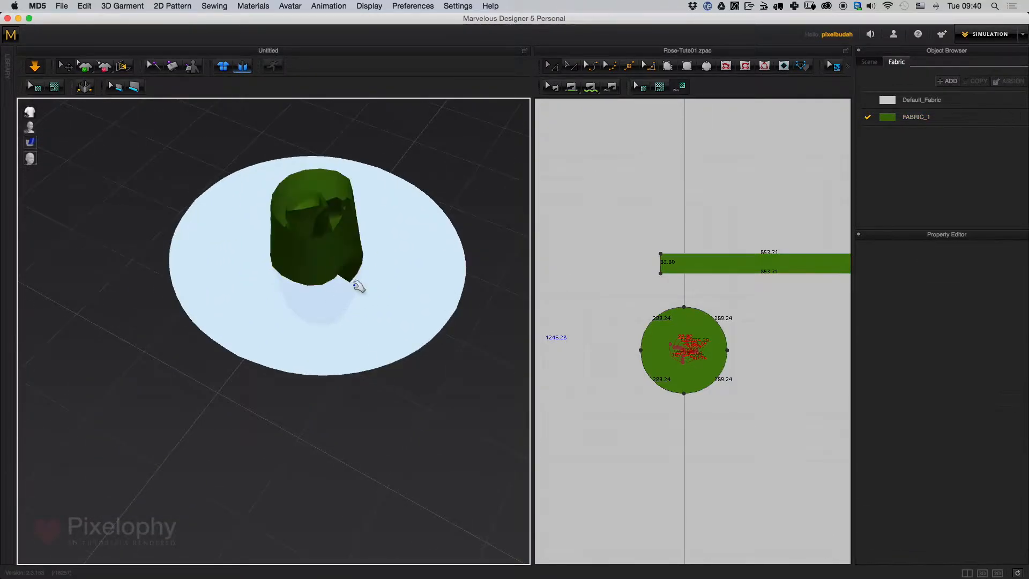
middle_click_drag(349, 199, 379, 342)
Strengthen the strip so it stands upright, and straighten its coiled layers in the running simulation
left_click(375, 369)
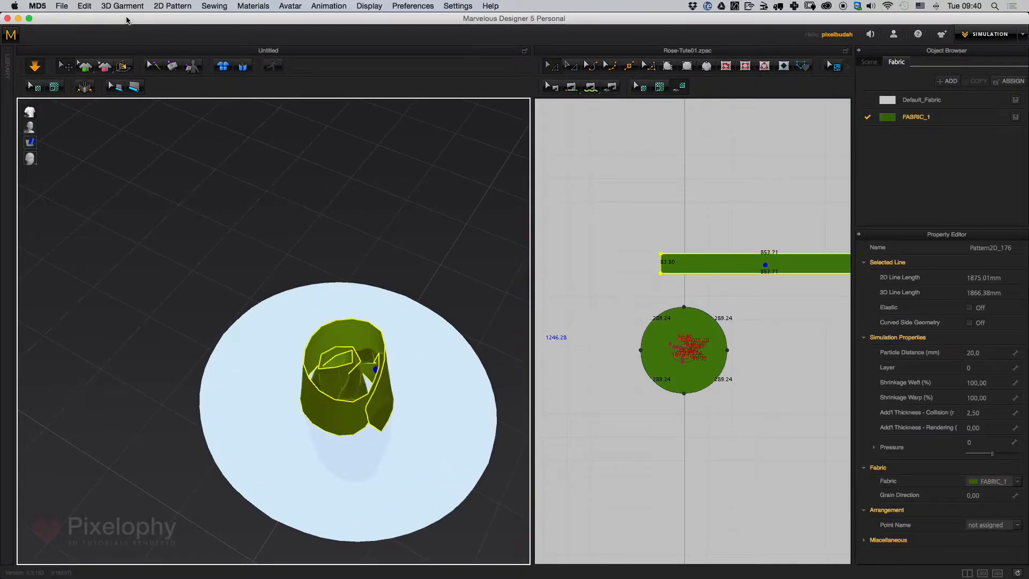
left_click(123, 5)
left_click(145, 130)
middle_click_drag(459, 261, 430, 361)
mouse_move(430, 360)
right_mouse_down()
mouse_move(415, 332)
mouse_move(420, 359)
right_mouse_up()
scroll(420, 346, "up", 6)
right_click_drag(184, 378, 363, 383)
left_click(363, 385)
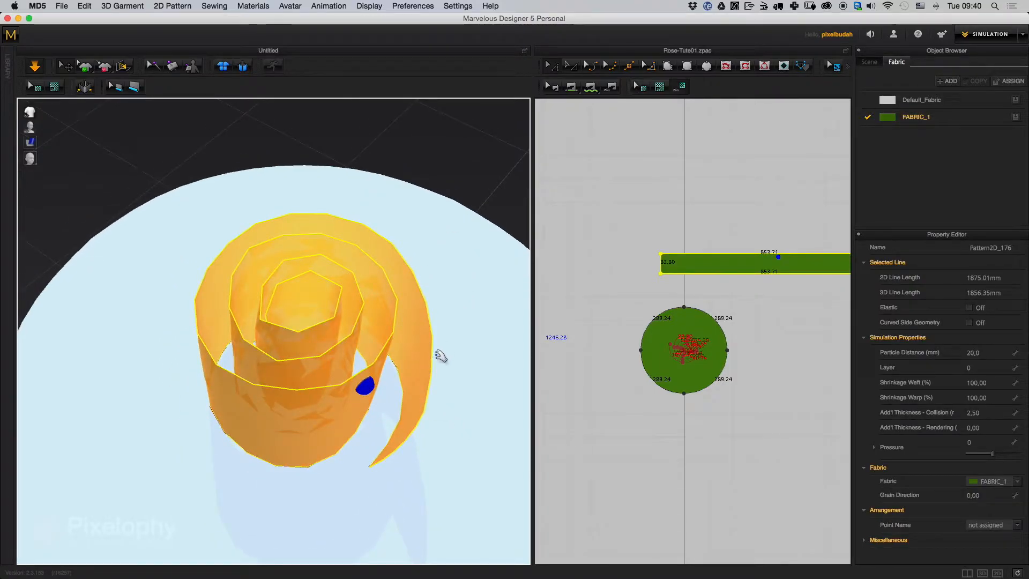
right_click_drag(408, 431, 376, 338)
Widen the 2D pattern window by narrowing the 3D window, with the circle's spiral enlarged in 2D
left_click(684, 420)
middle_click_drag(652, 346, 668, 307)
scroll(646, 302, "up", 10)
scroll(664, 305, "up", 2)
left_click_drag(532, 312, 292, 304)
mouse_move(260, 378)
middle_mouse_down()
mouse_move(235, 306)
mouse_move(233, 393)
mouse_move(254, 396)
middle_mouse_up()
middle_click_drag(527, 298, 554, 421)
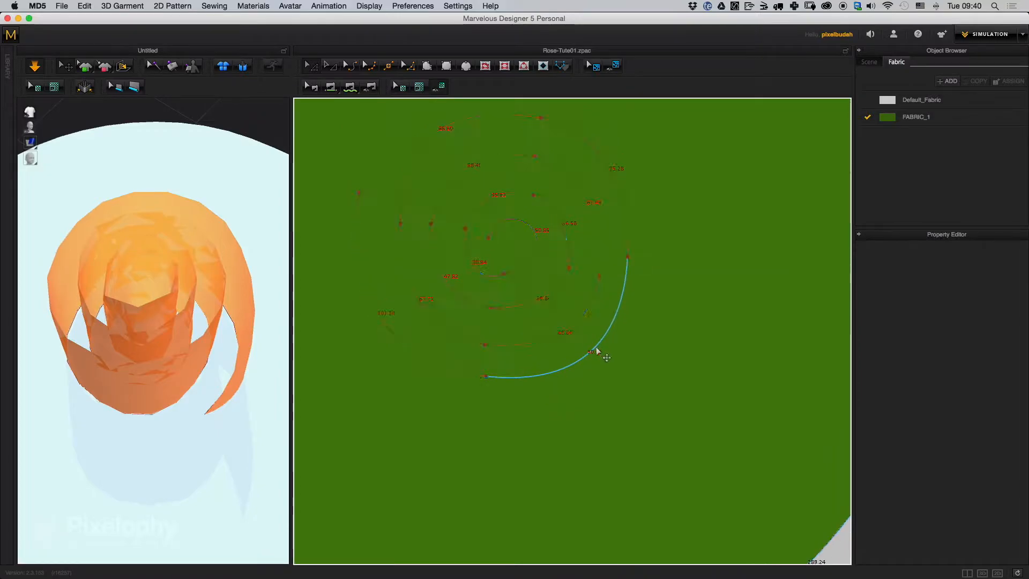
Move the points of the spiral's turns inward one by one to pull the turns closer together
left_click(596, 349)
scroll(515, 241, "down", 5)
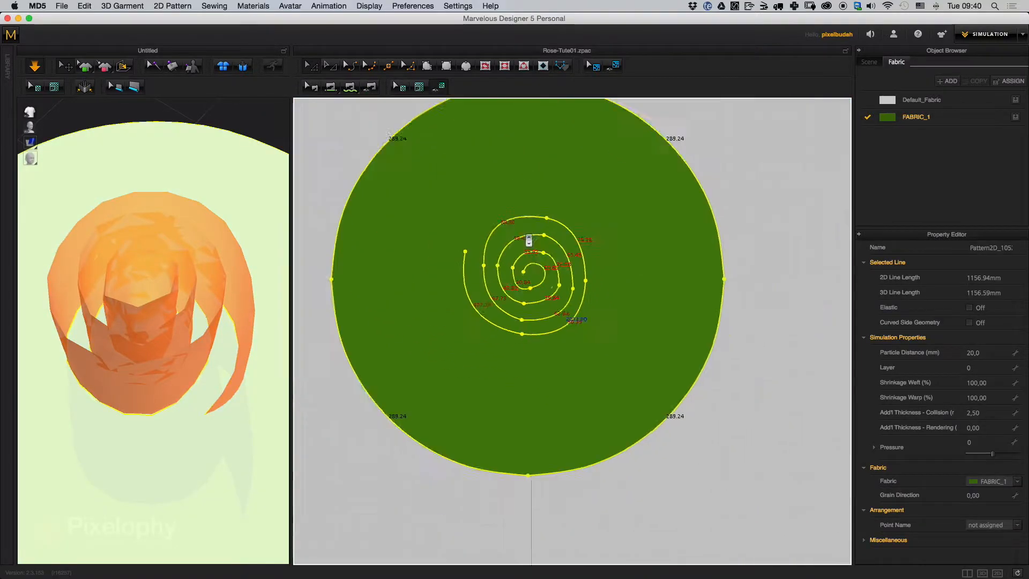
left_click(721, 432)
scroll(556, 340, "up", 5)
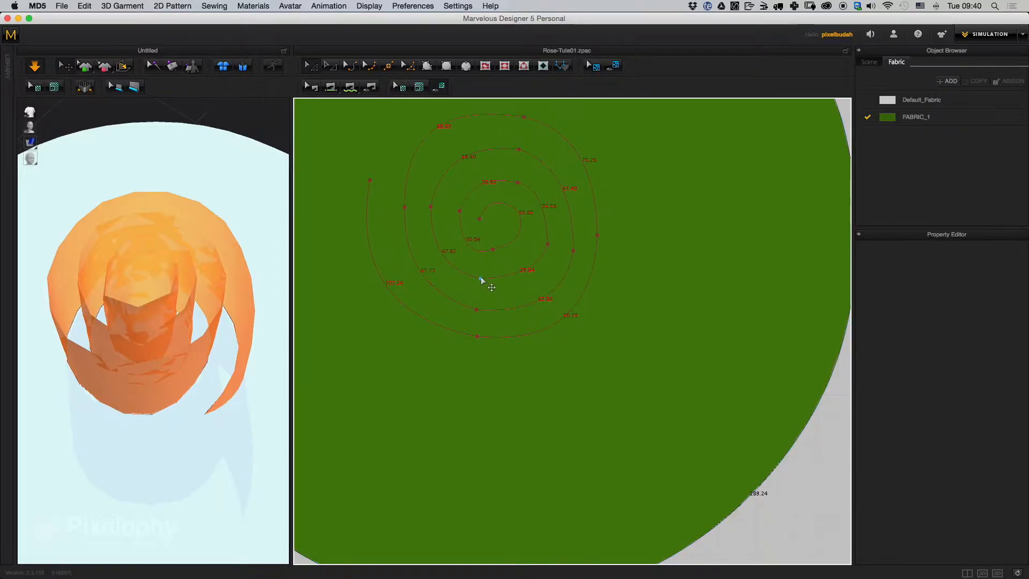
left_click_drag(481, 278, 485, 260)
left_click_drag(538, 237, 469, 217)
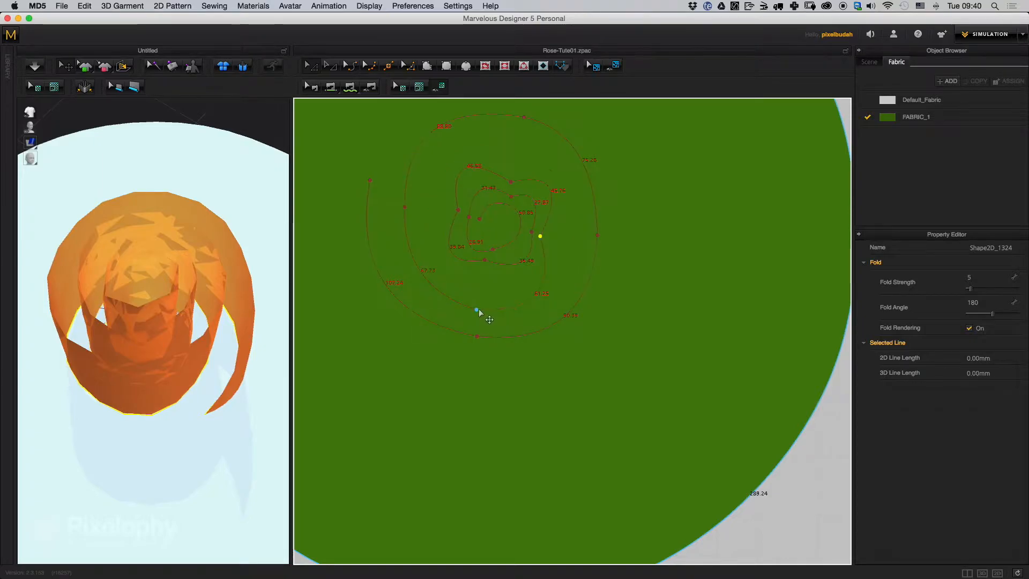
left_click_drag(477, 309, 481, 273)
left_click_drag(405, 207, 446, 206)
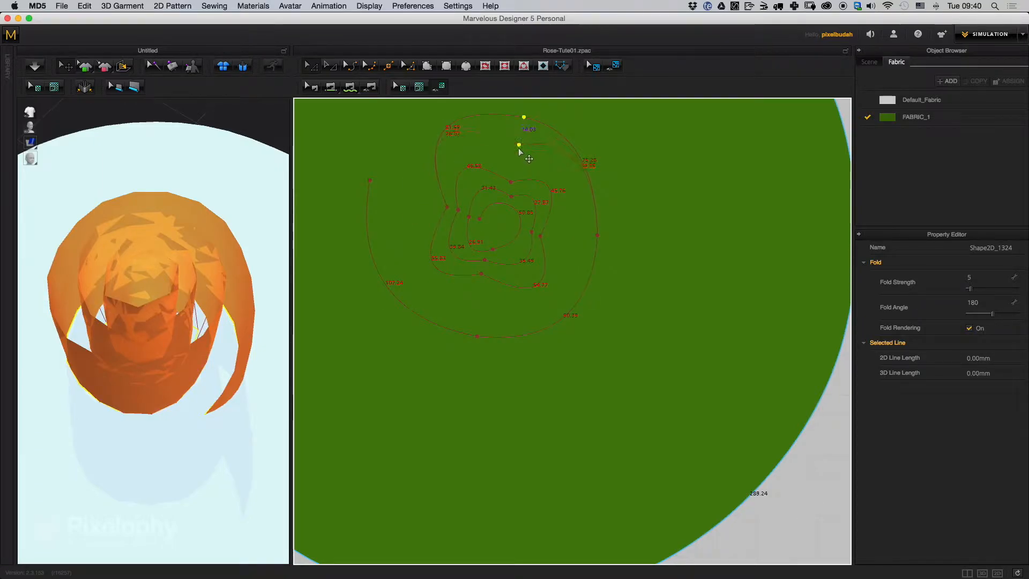
Adjust the curve control points around the tightened spiral to smooth its turns back into round arcs
left_click(353, 69)
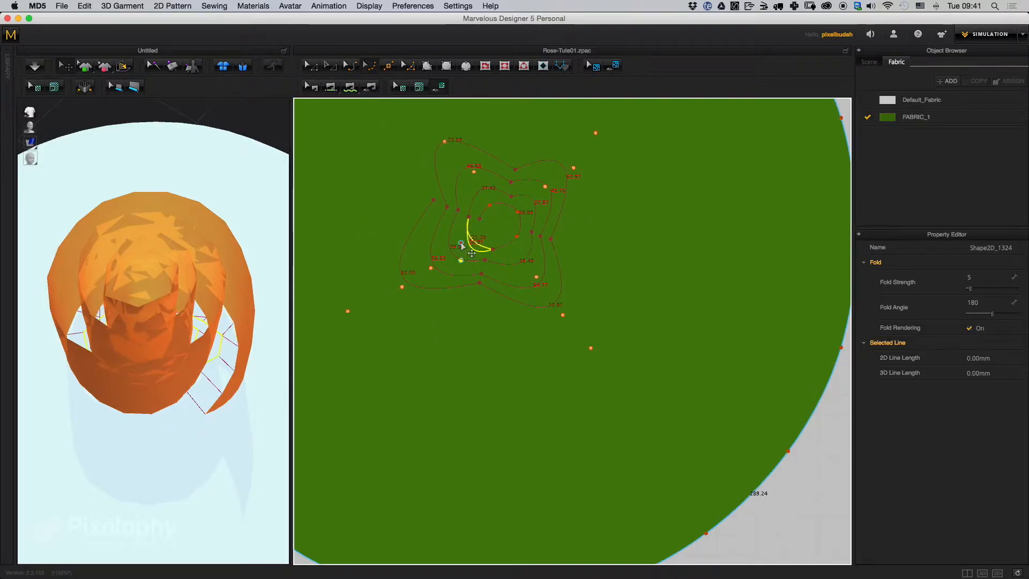
left_click_drag(545, 187, 534, 200)
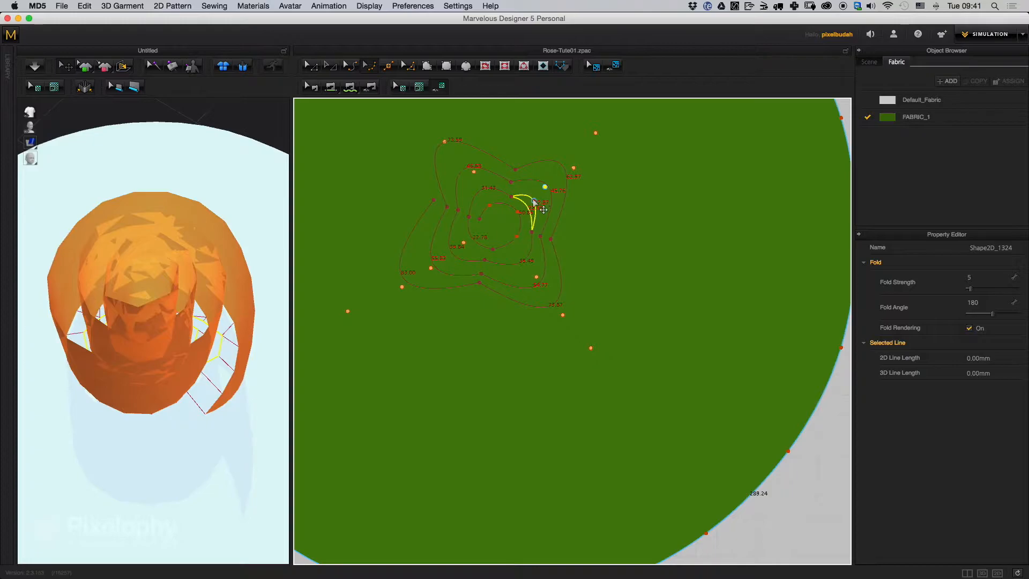
left_click_drag(474, 172, 482, 186)
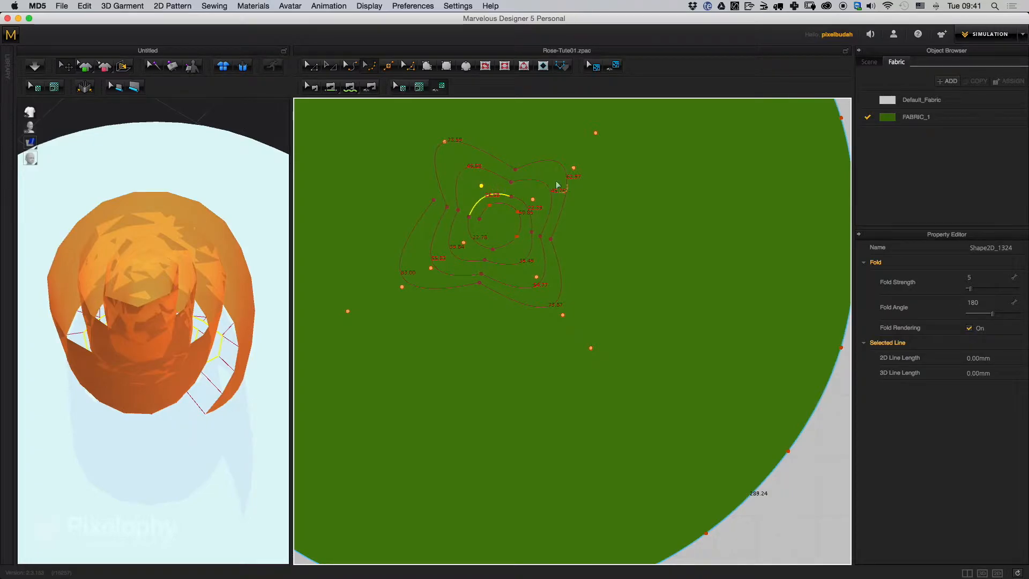
left_click_drag(572, 173, 472, 175)
middle_click_drag(458, 116, 471, 198)
left_click_drag(418, 180, 485, 233)
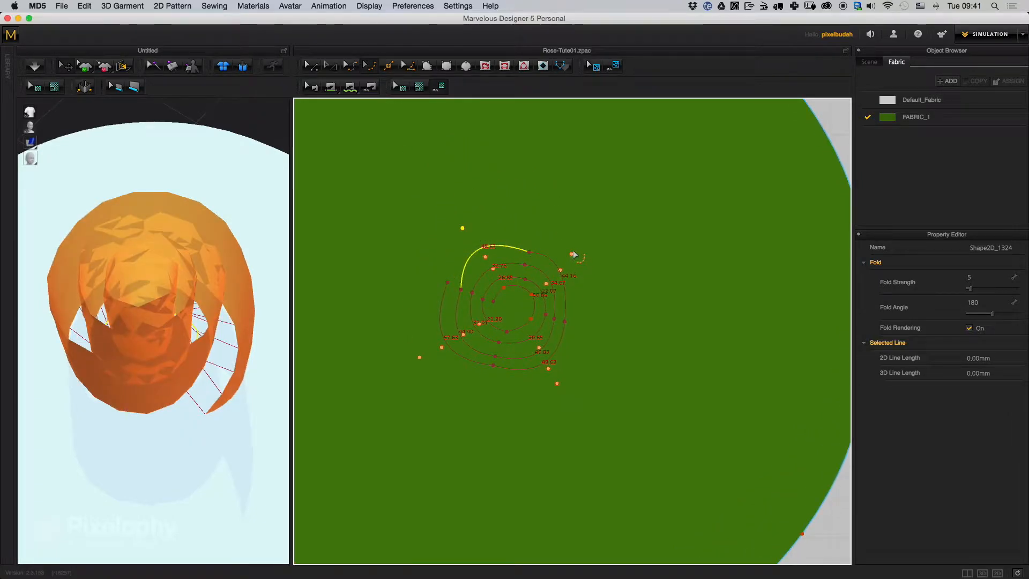
Simulate the tightened spiral and examine the rolled strip from above in 3D
scroll(208, 413, "up", 5)
middle_click_drag(220, 378, 190, 395)
right_click_drag(179, 386, 179, 452)
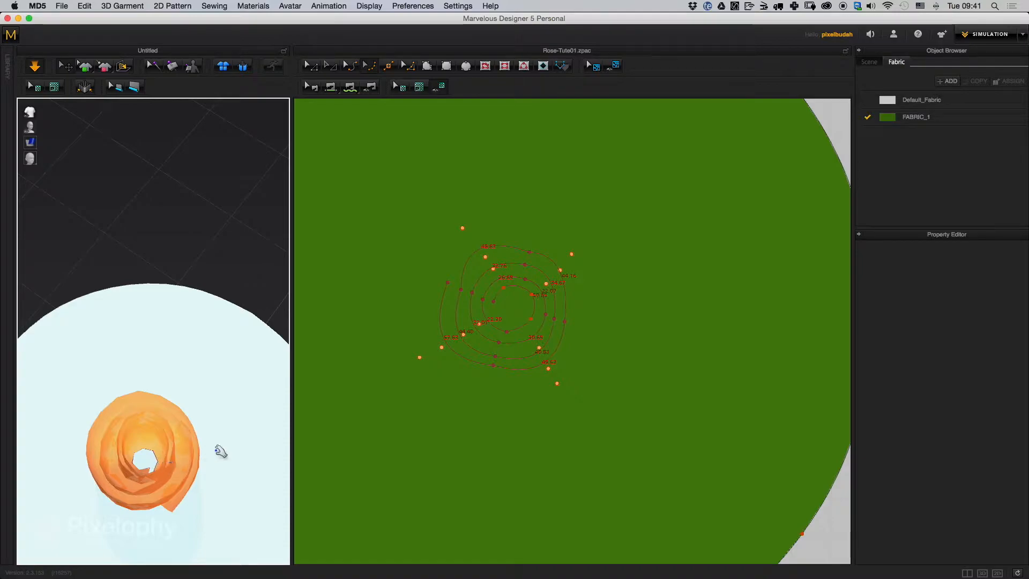
Move the spiral's innermost points closer to its centre and reshape the inner curves to match
middle_click_drag(511, 366, 513, 338)
scroll(538, 311, "up", 5)
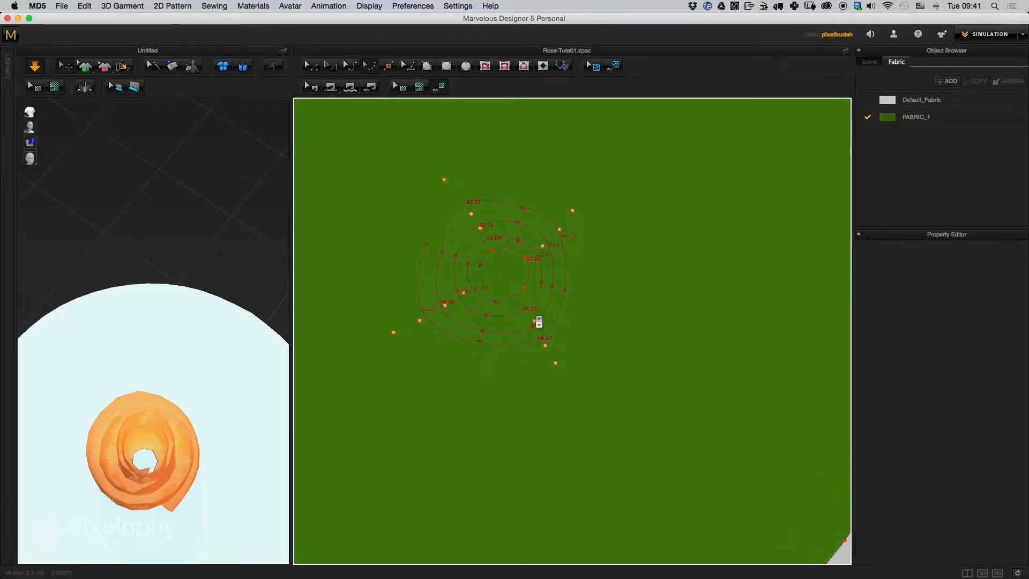
key("z")
left_click_drag(445, 242, 460, 267)
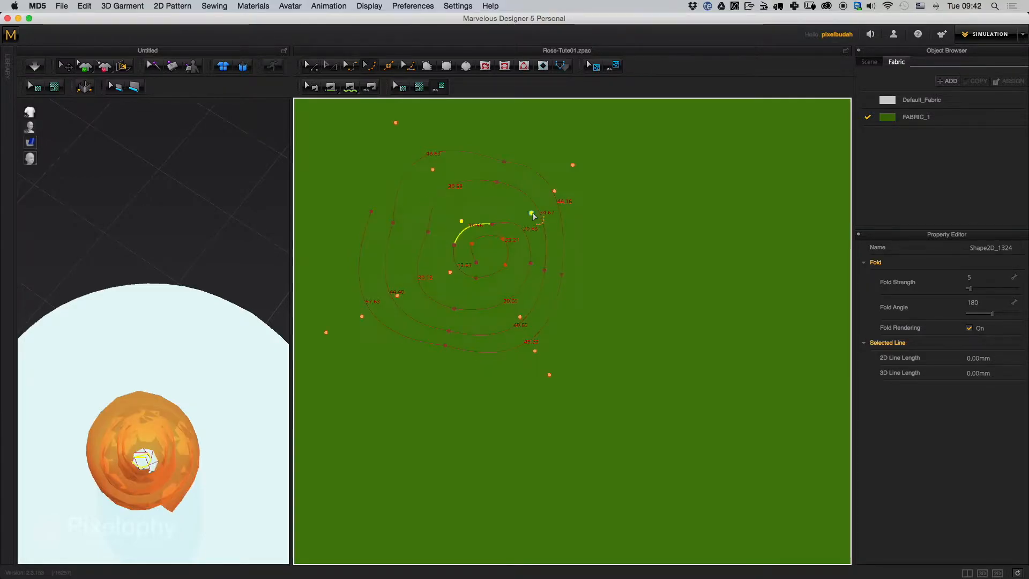
left_click_drag(531, 213, 523, 225)
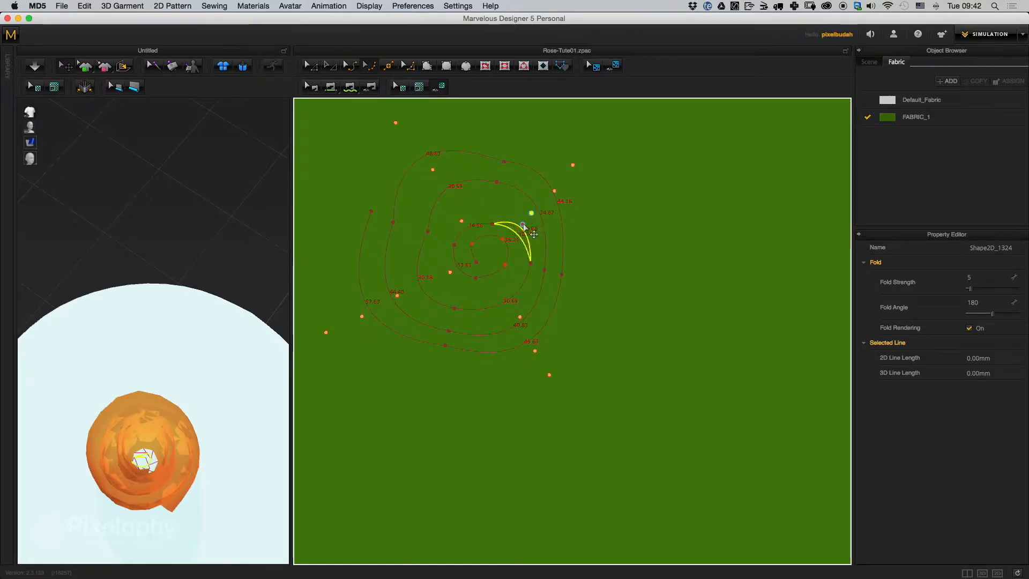
left_click(516, 315)
Move the points and segments of the spiral's middle and outer turns inward to tighten the coil
left_click(309, 67)
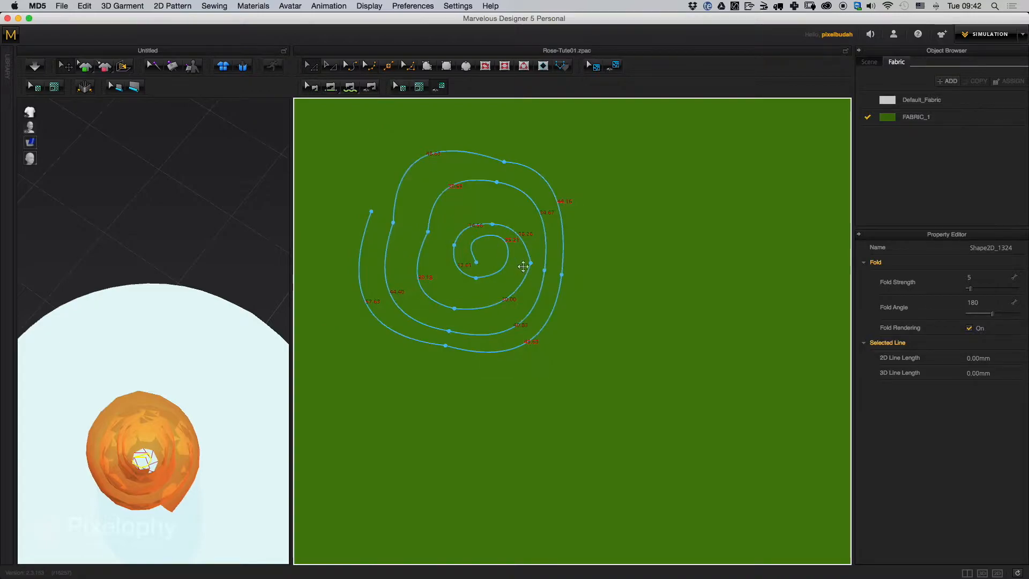
left_click_drag(531, 263, 521, 261)
left_click_drag(455, 309, 464, 296)
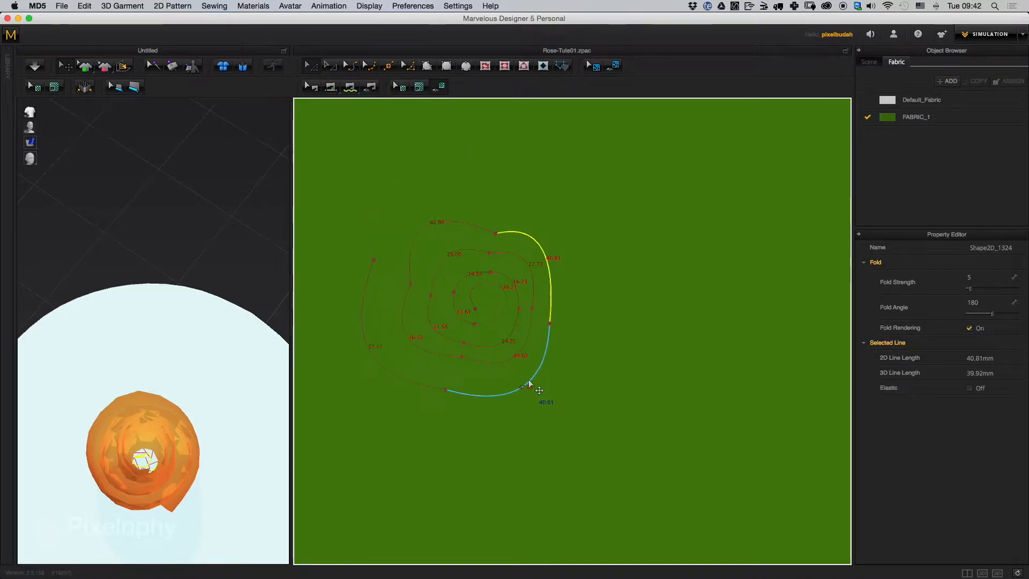
left_click_drag(527, 384, 526, 372)
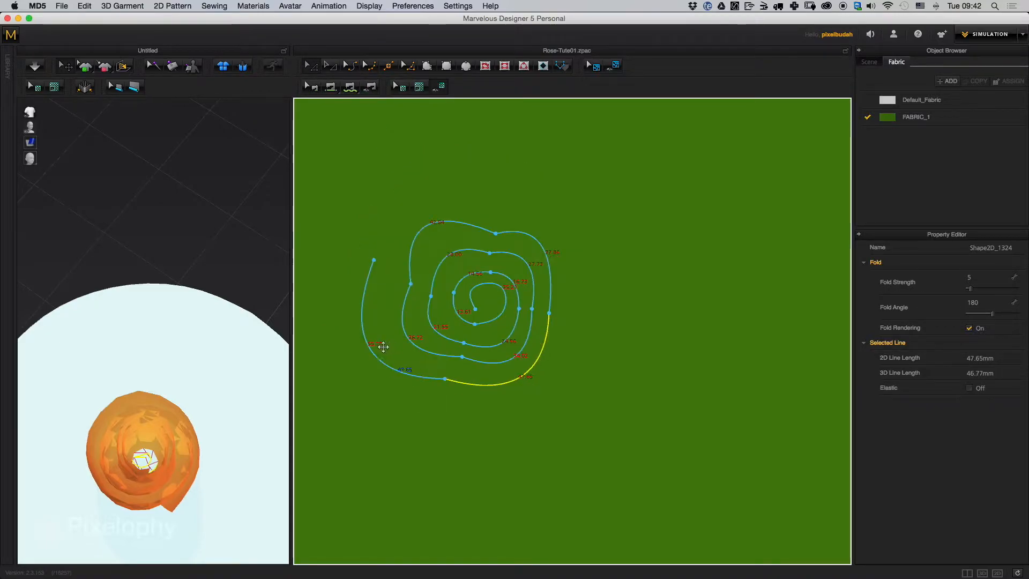
left_click_drag(368, 343, 381, 338)
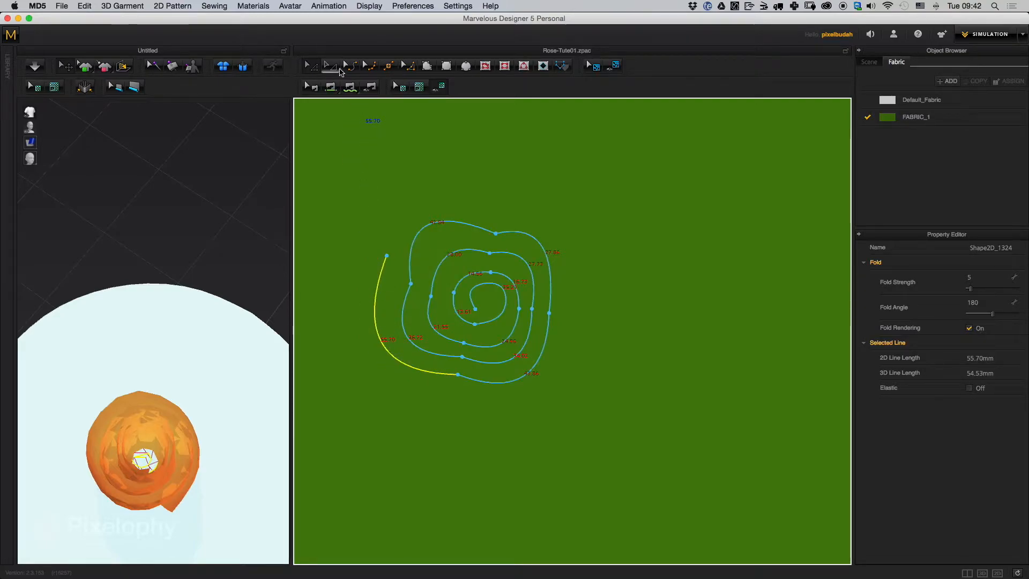
Smooth the spiral's middle and outer turns by pulling their curve control points inward
left_click(368, 65)
left_click_drag(379, 355, 405, 343)
left_click_drag(436, 235, 445, 249)
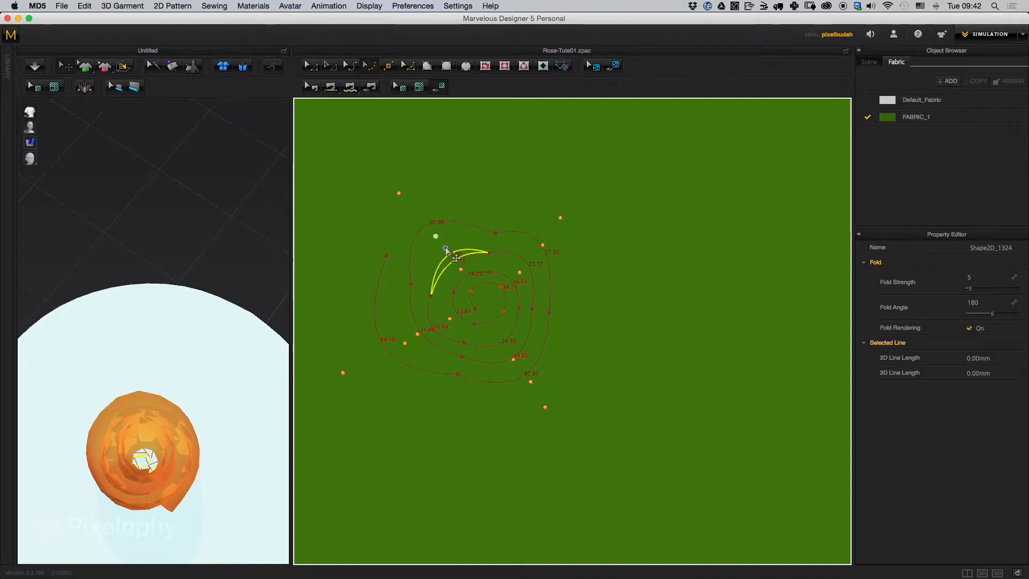
left_click_drag(398, 196, 407, 205)
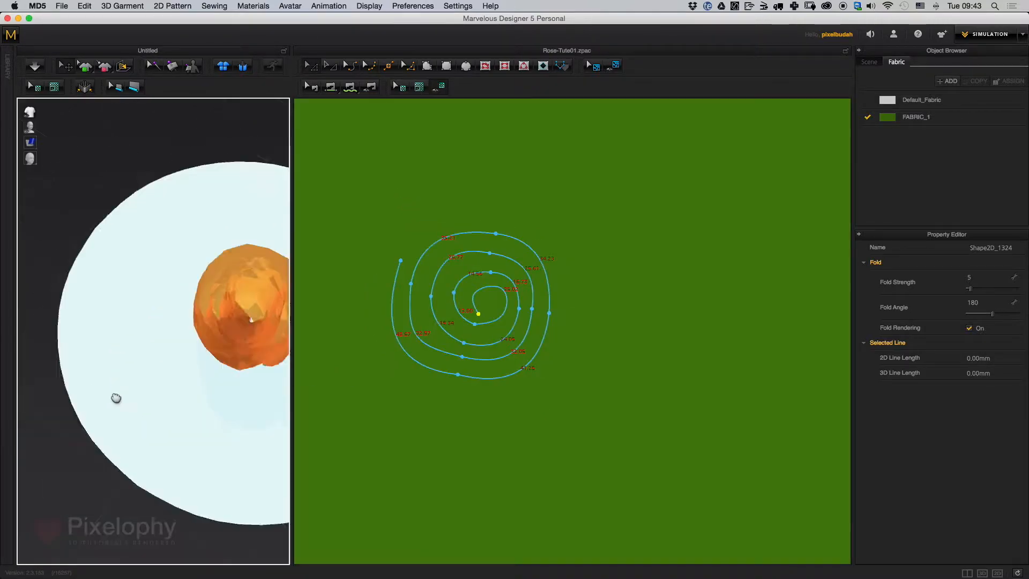
Run the simulation with the smaller spiral and examine the tighter rose from above and the side
middle_click_drag(116, 399, 175, 367)
key("space")
right_click_drag(230, 185, 218, 391)
middle_click_drag(218, 391, 214, 422)
Bring the full rectangular strip above the circle into view in the 2D pattern window
scroll(579, 246, "down", 6)
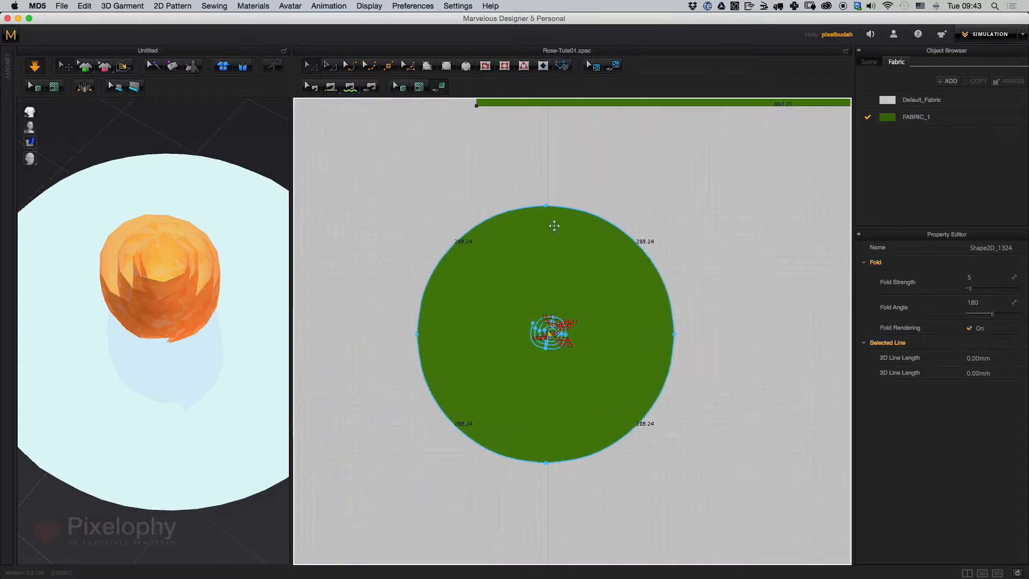
right_click_drag(735, 207, 599, 316)
middle_click_drag(599, 316, 534, 331)
middle_click_drag(644, 283, 615, 298)
scroll(615, 298, "down", 3)
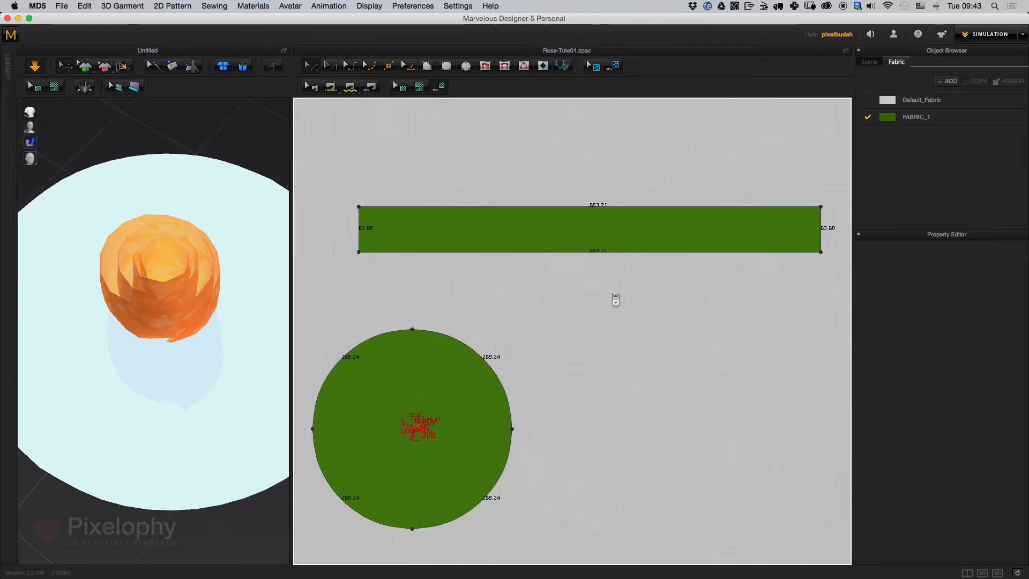
scroll(616, 298, "up", 2)
middle_click_drag(706, 244, 635, 323)
scroll(634, 323, "down", 1)
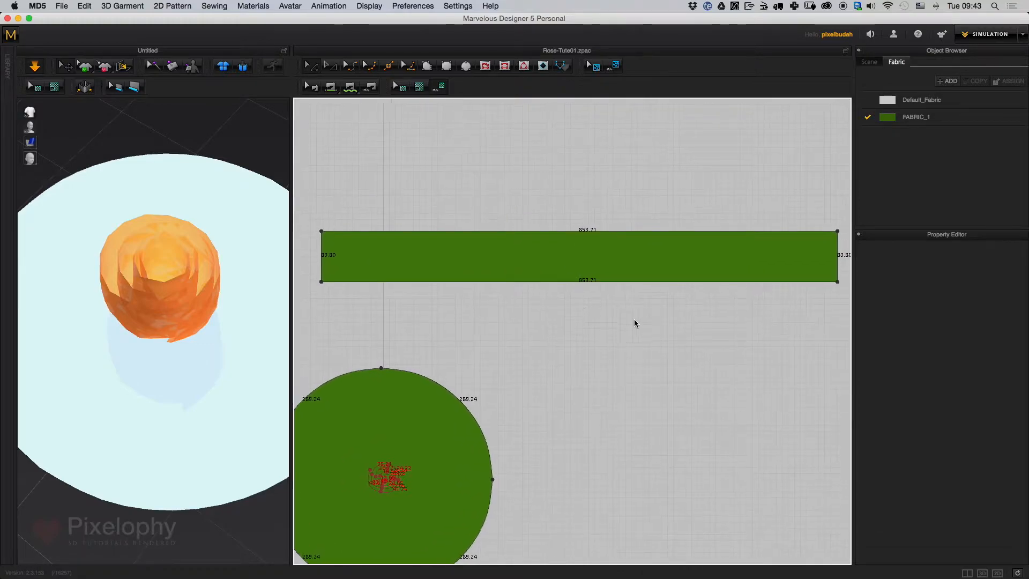
Round off the strip's two upper corners with arcs about 95 mm long and dip its top edge into a shallow concave curve
left_click(410, 69)
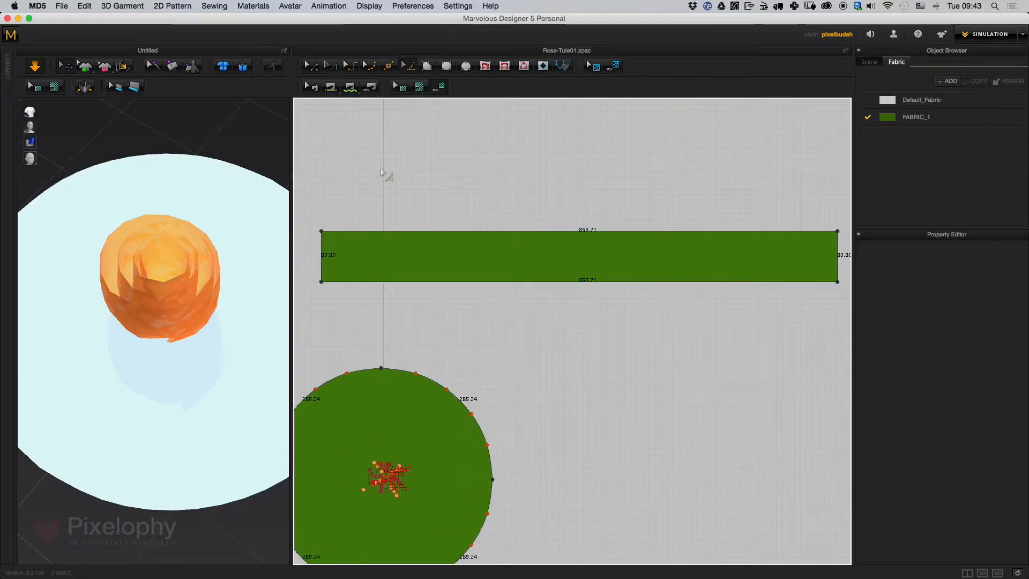
left_click_drag(322, 230, 349, 260)
middle_click_drag(665, 294, 625, 278)
left_click_drag(798, 217, 781, 251)
middle_click_drag(719, 275, 756, 284)
left_click(351, 66)
left_click_drag(559, 229, 562, 251)
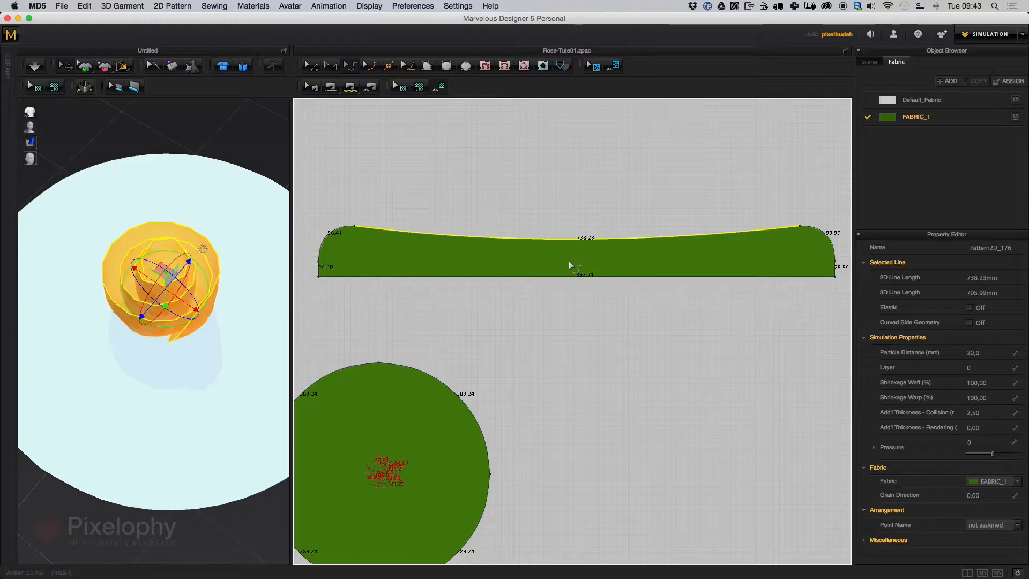
Simulate the rose with the reshaped strip and examine it close up in a widened 3D view
left_click(234, 152)
key("space")
right_click_drag(176, 340, 179, 389)
right_click_drag(155, 472, 154, 440)
middle_click_drag(154, 440, 156, 450)
scroll(156, 450, "down", 2)
left_click_drag(289, 349, 504, 364)
middle_click_drag(351, 378, 360, 379)
middle_click_drag(186, 352, 205, 351)
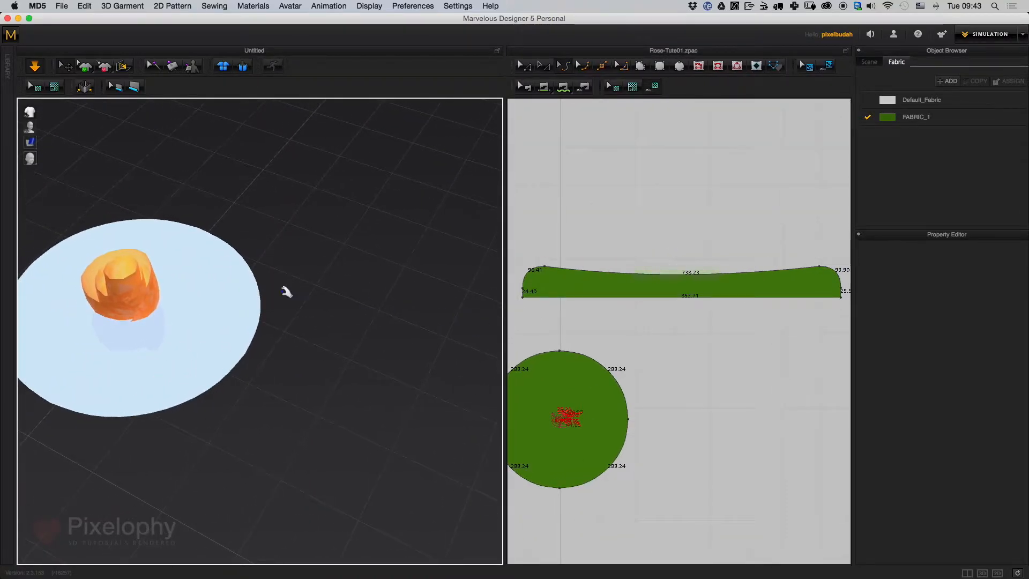
left_click(132, 305)
key("f")
right_click_drag(283, 378, 337, 378)
Try bowing the strip's top edge upward into a convex curve about 742 mm long and simulate the rose
middle_click_drag(683, 300, 703, 296)
left_click_drag(704, 275, 704, 240)
key("space")
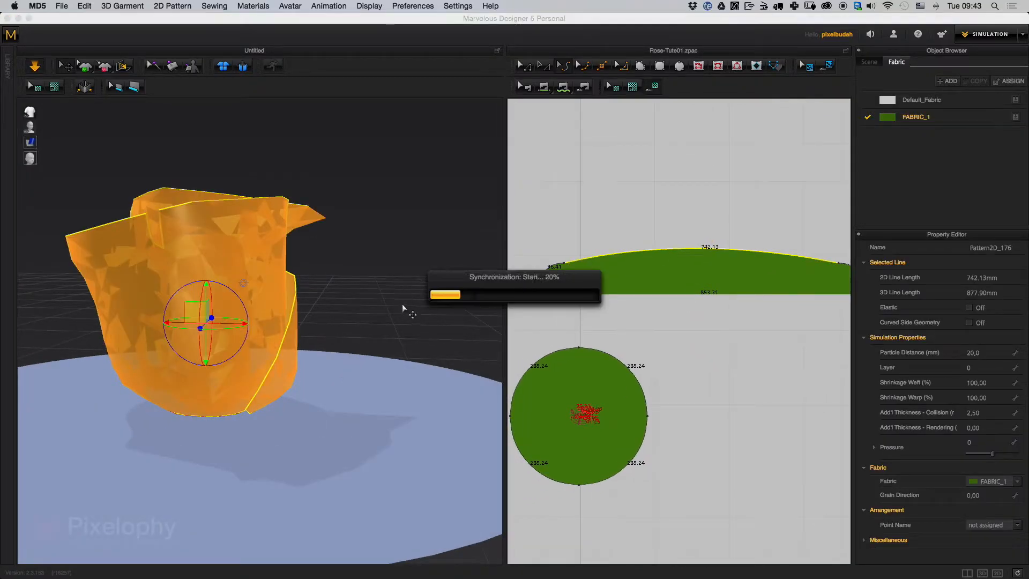
right_click_drag(404, 264, 413, 340)
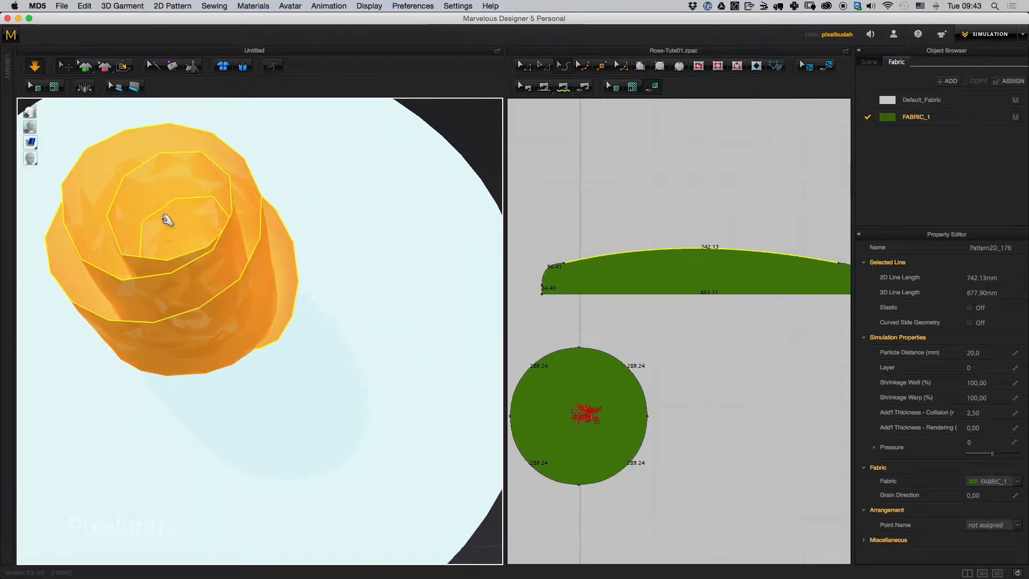
Pull the strip's top edge down into a shallow concave curve about 738 mm long and inspect the simulated rose
left_click(703, 214)
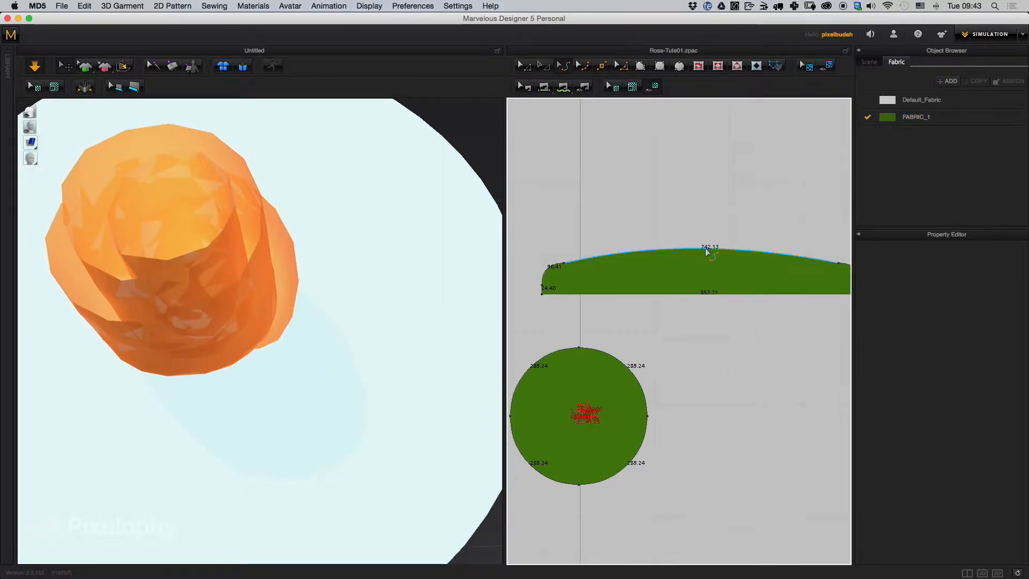
left_click_drag(705, 249, 710, 302)
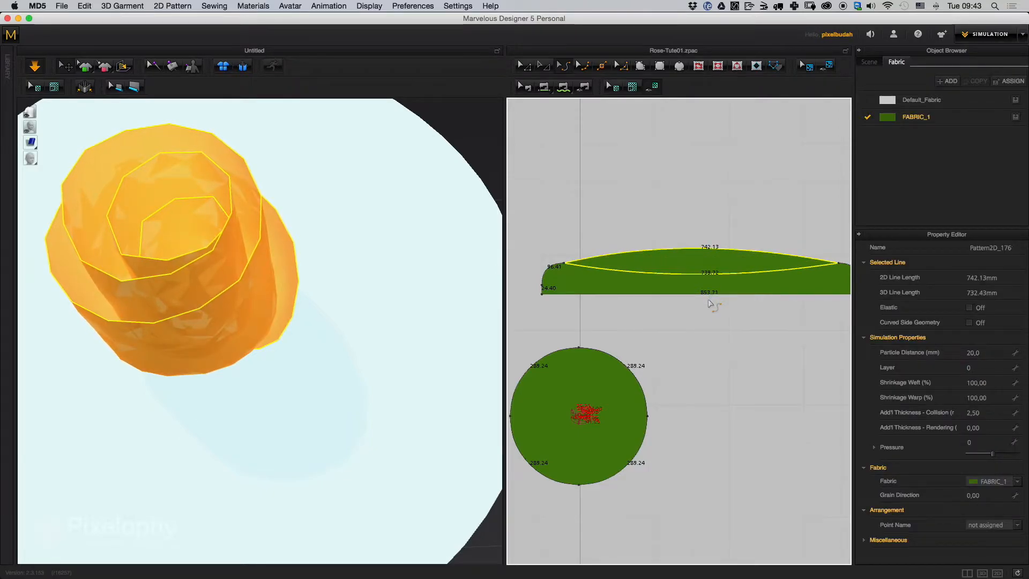
left_click_drag(708, 303, 708, 304)
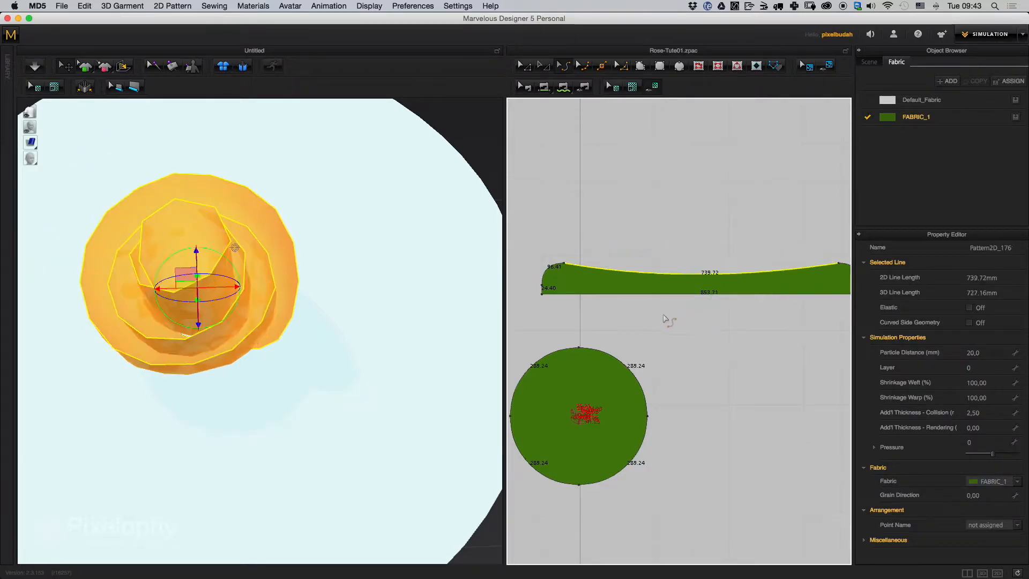
right_click_drag(346, 306, 372, 234)
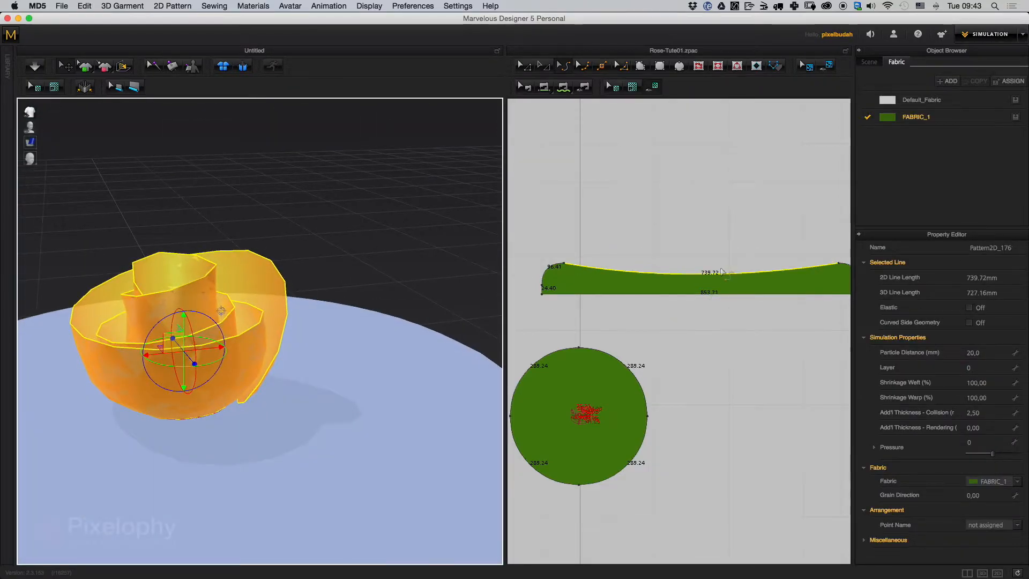
left_click(719, 272)
left_click(340, 252)
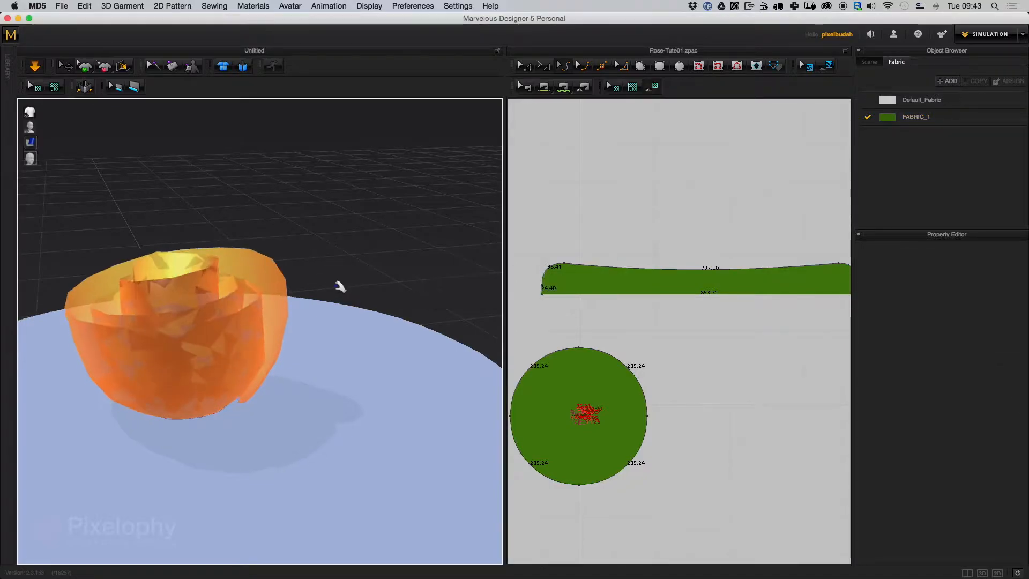
right_click_drag(351, 250, 362, 324)
right_click_drag(182, 303, 351, 163)
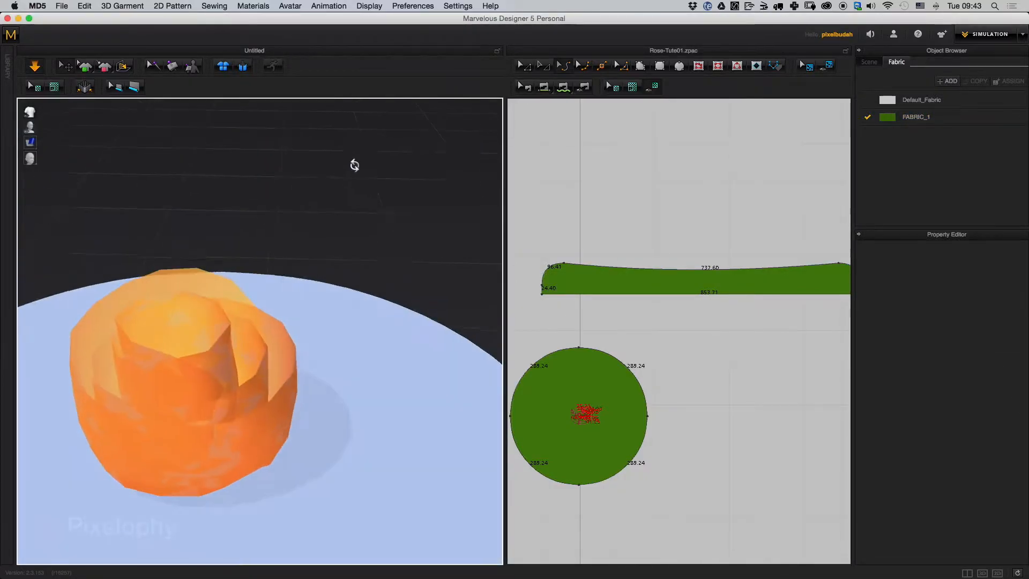
Tug the rolled cloth in the 3D view while it simulates to reposition the rose's layers
left_click(206, 365)
mouse_move(206, 365)
left_mouse_down()
mouse_move(207, 321)
mouse_move(218, 383)
mouse_move(193, 370)
mouse_move(258, 308)
left_mouse_up()
left_click(414, 219)
right_click_drag(415, 220, 449, 175)
left_click(217, 359)
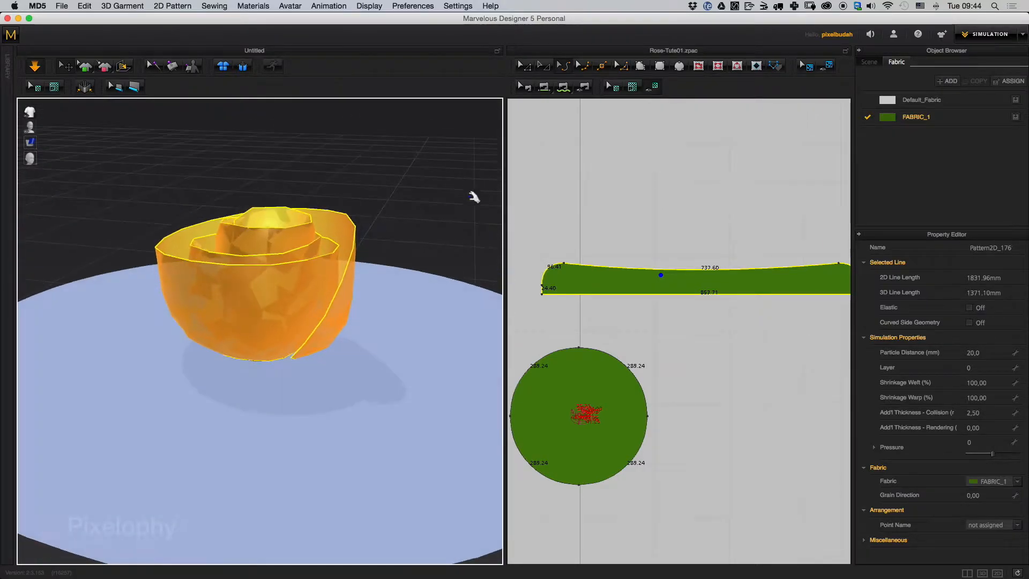
Stretch the whole strip pattern upward so that the petals become taller
left_click(721, 330)
middle_click_drag(654, 278, 618, 251)
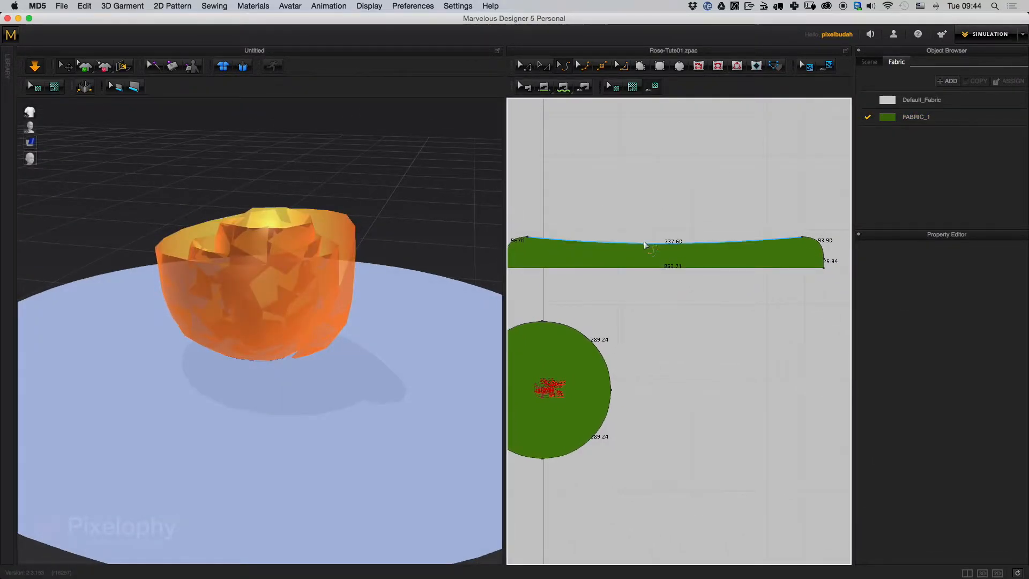
left_click(681, 261)
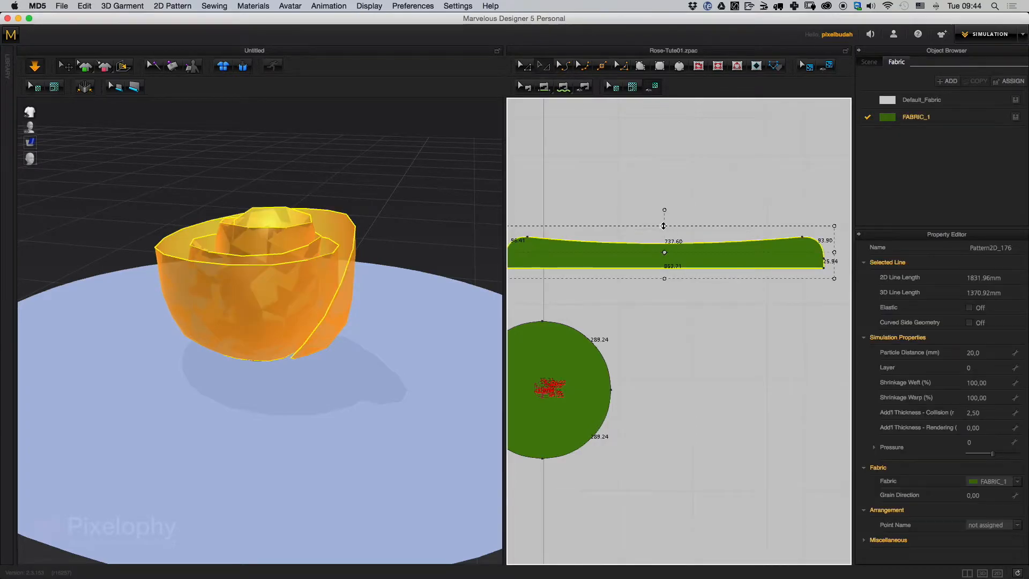
left_click(414, 219)
Pull the inner layers of the taller rose around from above during the simulation to settle the roll
right_click_drag(413, 219, 246, 301)
scroll(388, 320, "down", 5)
left_click(265, 297)
left_click_drag(266, 298, 257, 296)
mouse_move(252, 323)
right_mouse_down()
mouse_move(296, 391)
mouse_move(264, 335)
right_mouse_up()
left_click_drag(265, 335, 257, 323)
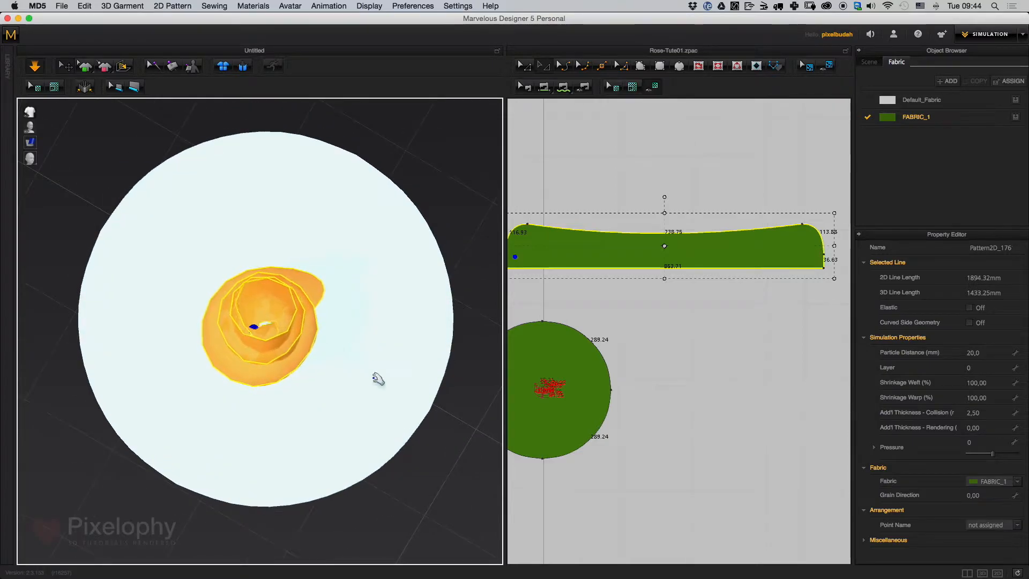
Examine the simulated taller rose from above and from several sides, near and far
left_click(292, 430)
right_click_drag(292, 429, 381, 370)
scroll(381, 377, "up", 5)
scroll(372, 414, "down", 3)
right_click_drag(372, 414, 311, 453)
scroll(376, 411, "down", 4)
scroll(343, 391, "up", 3)
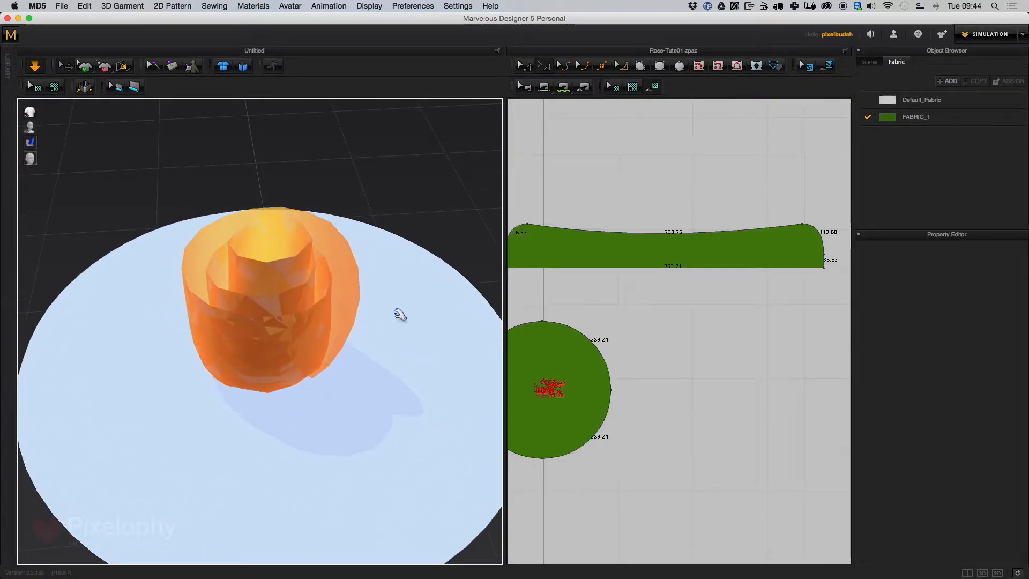
right_click_drag(223, 234, 378, 382)
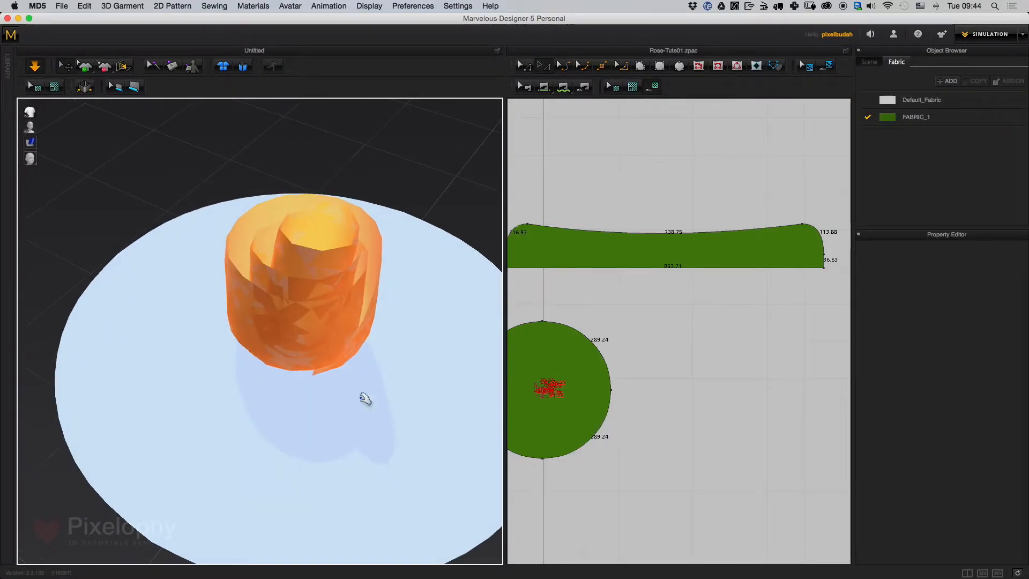
right_click_drag(356, 344, 245, 378)
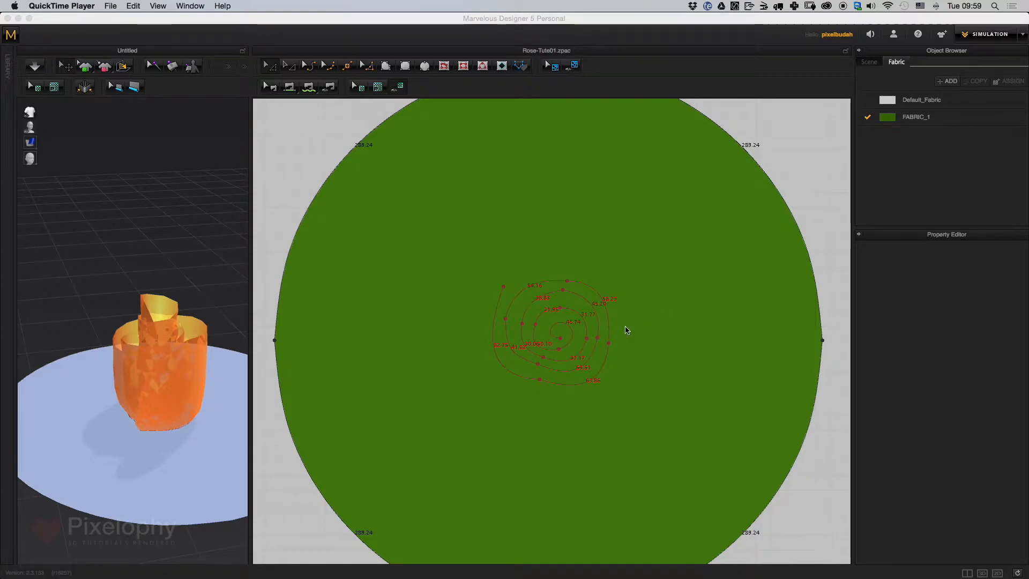
scroll(615, 376, "down", 8)
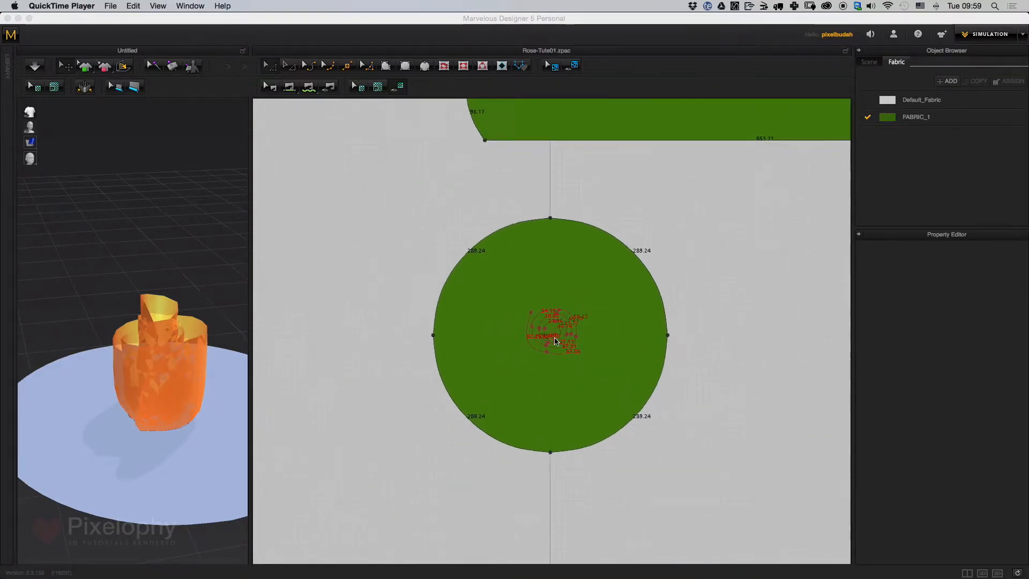
scroll(557, 344, "up", 6)
left_click(670, 371)
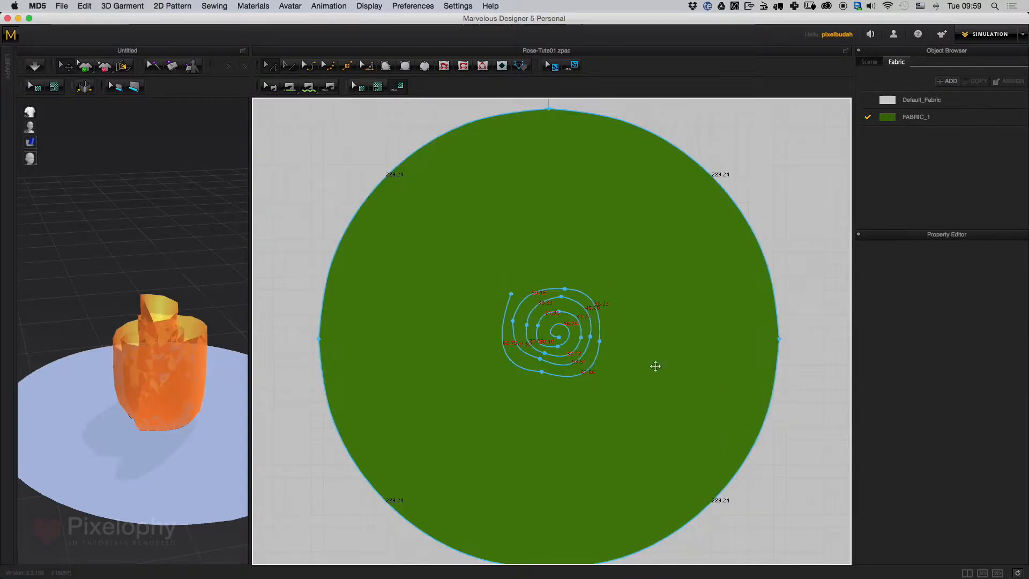
scroll(616, 354, "down", 3)
scroll(597, 407, "up", 3)
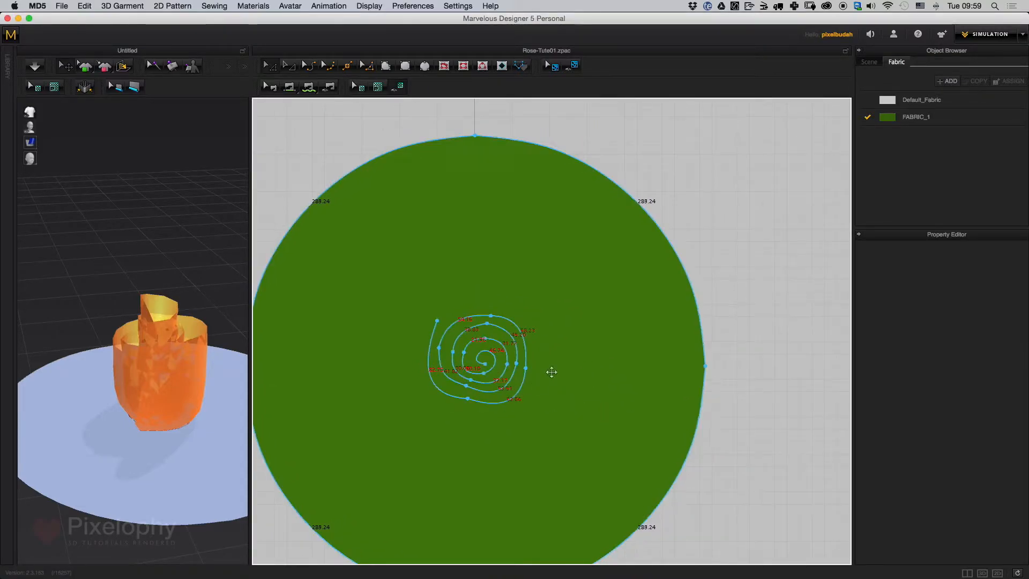
Bring the petal reference image 131.gif over the pattern, study the petal's shape and close the image
left_click_drag(1028, 257, 553, 191)
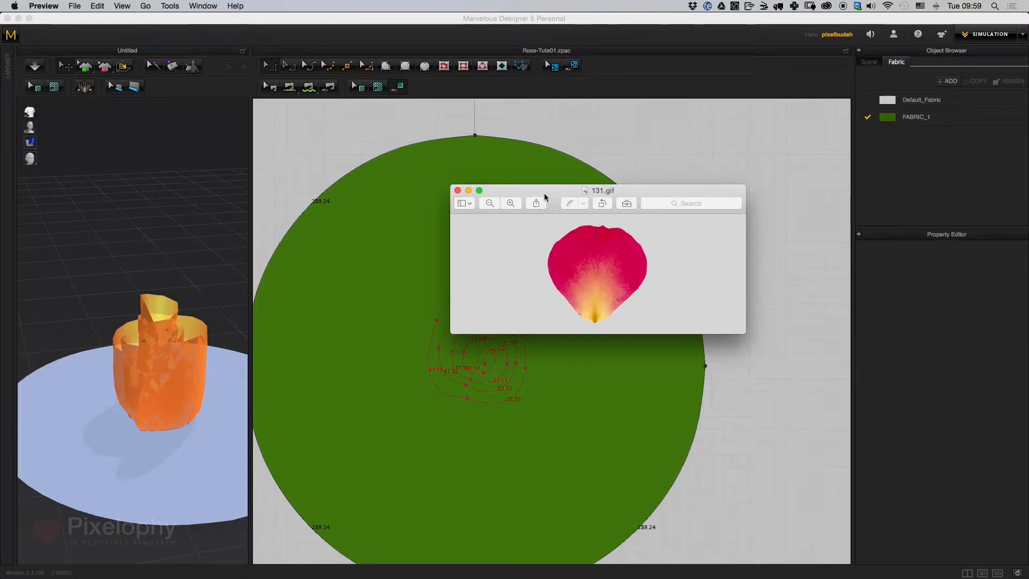
left_click_drag(563, 204, 782, 220)
key("super+q")
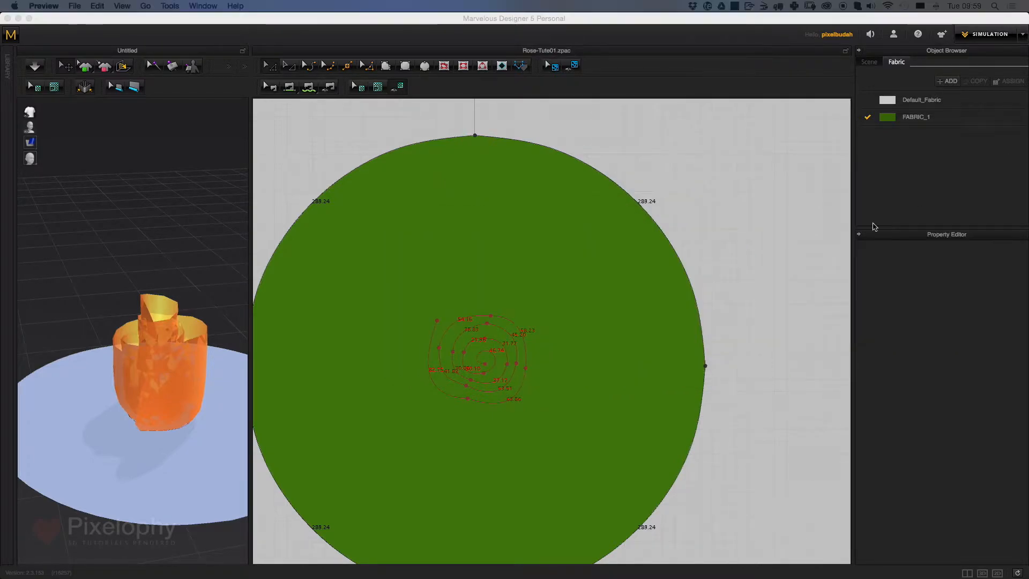
Draw a closed triangular pattern piece in the empty area below the strip's right end
middle_click_drag(758, 221, 317, 470)
middle_click_drag(646, 339, 534, 347)
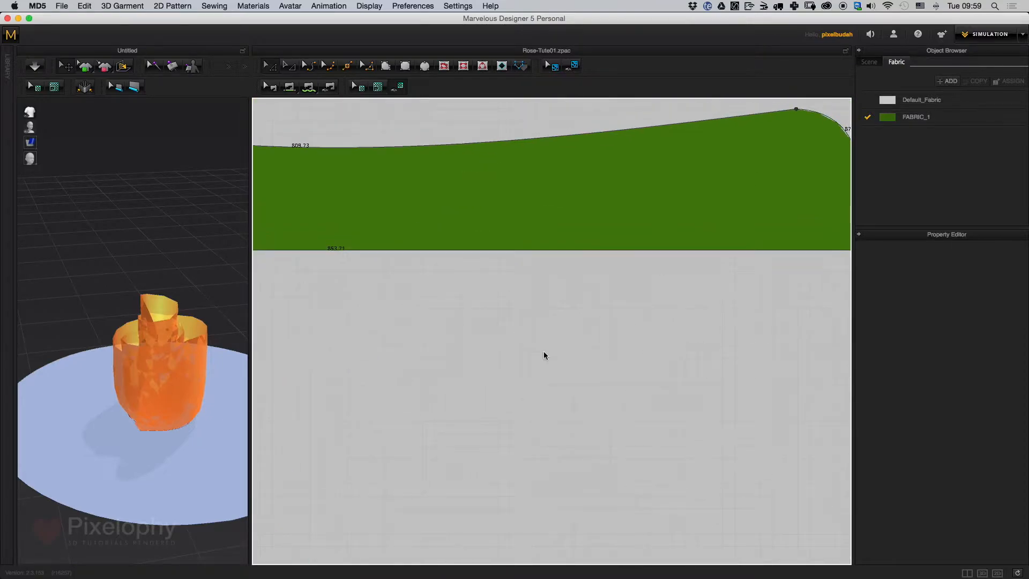
scroll(574, 383, "down", 3)
middle_click_drag(608, 329, 515, 258)
left_click(385, 67)
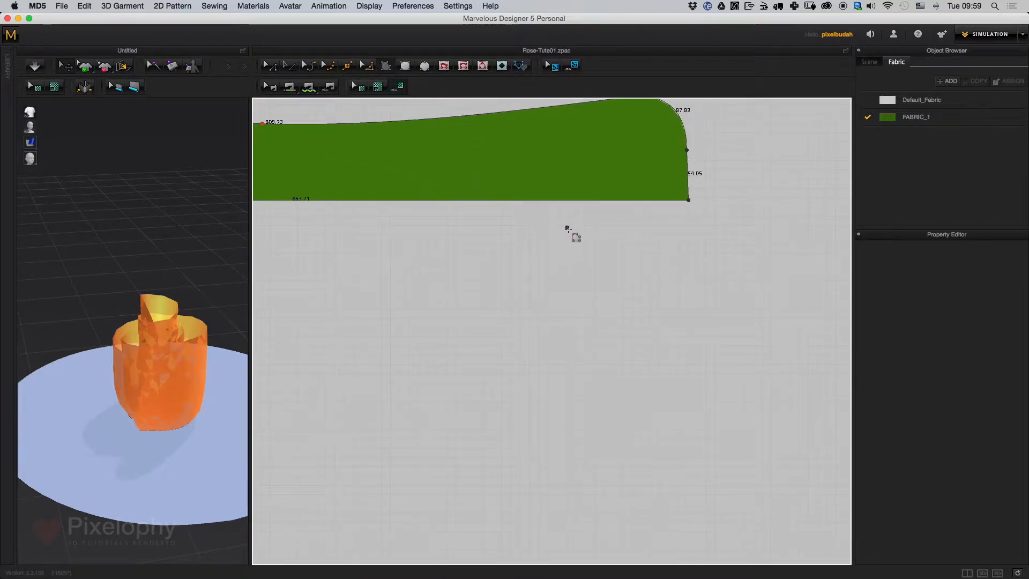
left_click(566, 226)
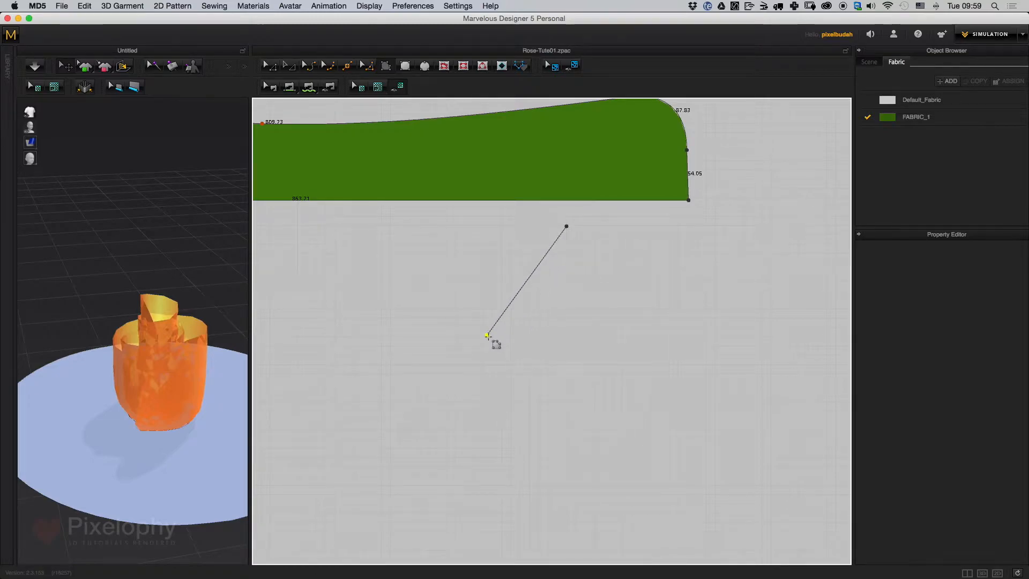
left_click(483, 337)
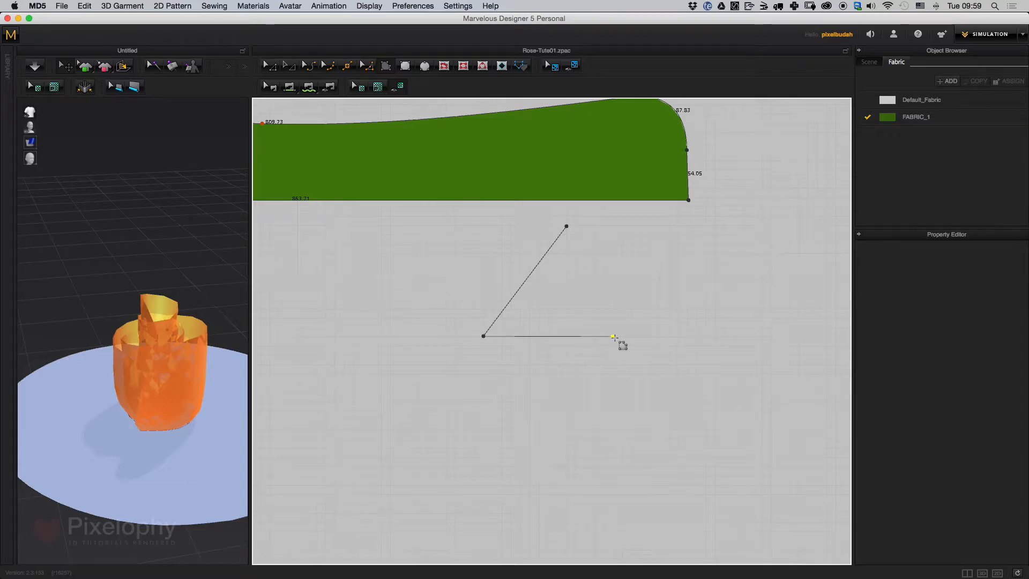
left_click(622, 336)
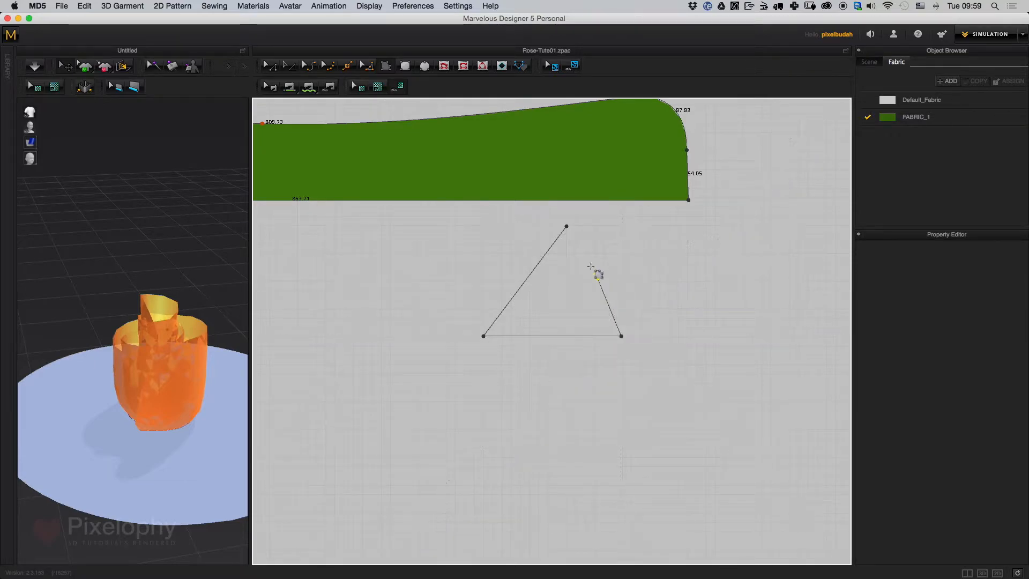
left_click(566, 227)
Move the triangle's top point to make all sides about 150 mm, and shift the piece farther below the strip
left_click(271, 67)
left_click(613, 246)
left_click_drag(569, 231, 555, 218)
left_click(295, 70)
left_click_drag(568, 294, 564, 388)
left_click(572, 476)
middle_click_drag(564, 358, 549, 300)
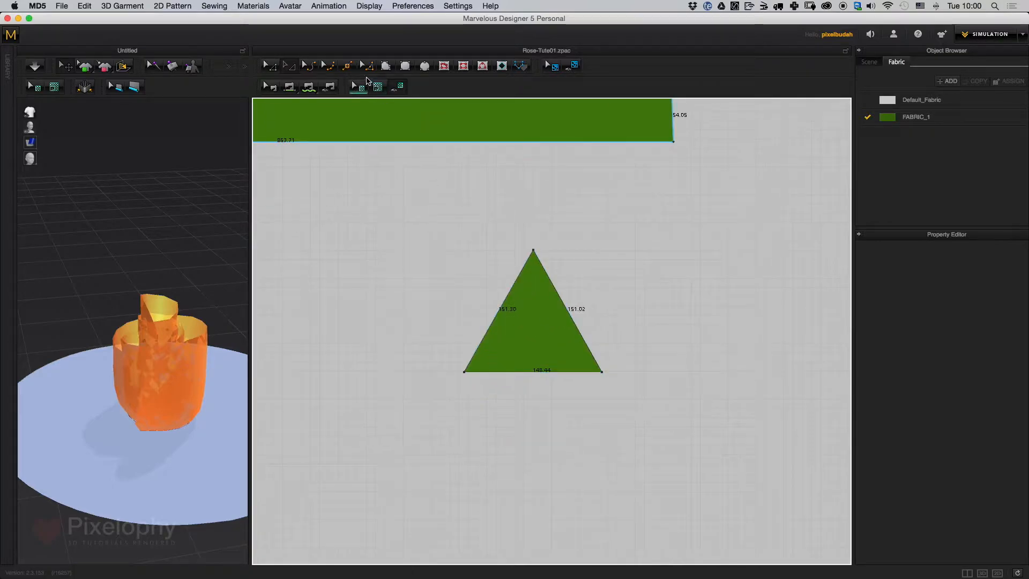
Bow the triangle's bottom and two side edges outward to give it a rounded petal shape
left_click_drag(537, 373, 536, 430)
left_click_drag(578, 293, 592, 257)
left_click_drag(501, 308, 470, 262)
Deepen the curve of the petal's bottom edge to about 172 mm long
left_click(289, 65)
left_click(666, 321)
middle_click_drag(628, 348, 615, 284)
scroll(549, 327, "up", 3)
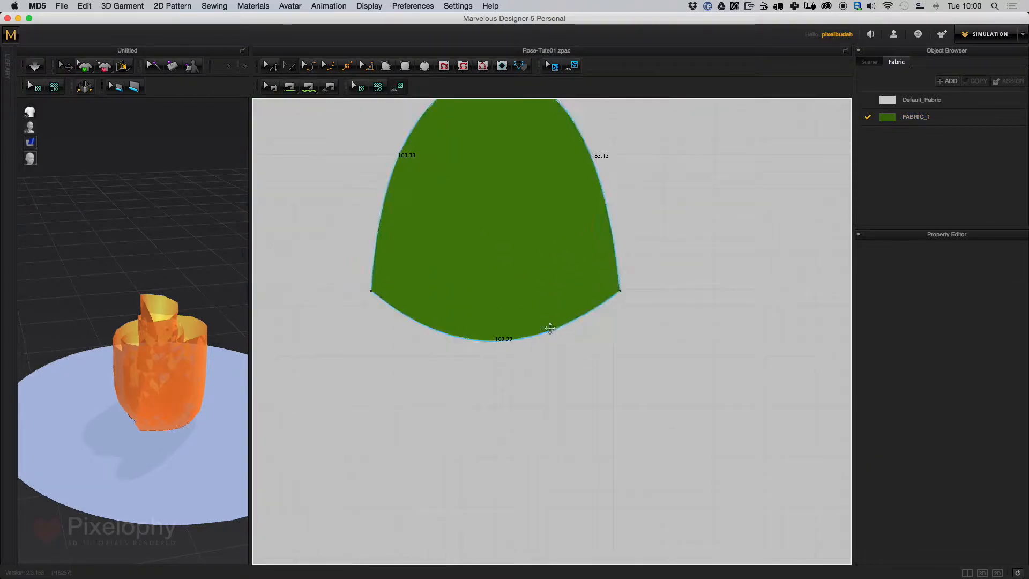
left_click(500, 343)
left_click(500, 343)
left_click(292, 73)
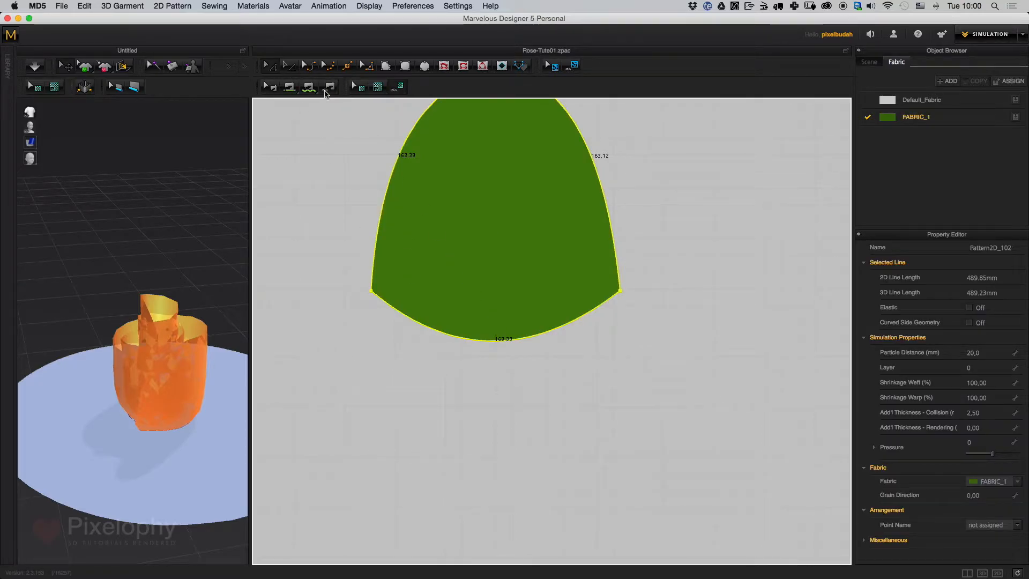
left_click(506, 358)
left_click_drag(507, 344, 507, 375)
middle_click_drag(512, 323, 516, 413)
left_click(684, 235)
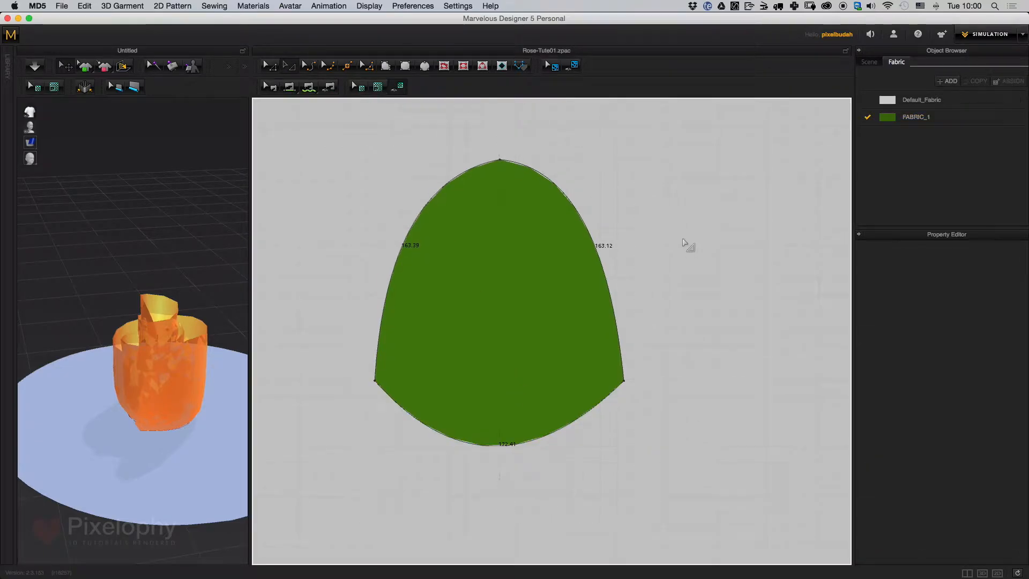
Compare the petal with the strip's right end, widen it slightly and place it clear below the strip
middle_click_drag(687, 239, 733, 264)
scroll(647, 291, "down", 10)
left_click_drag(555, 318, 595, 199)
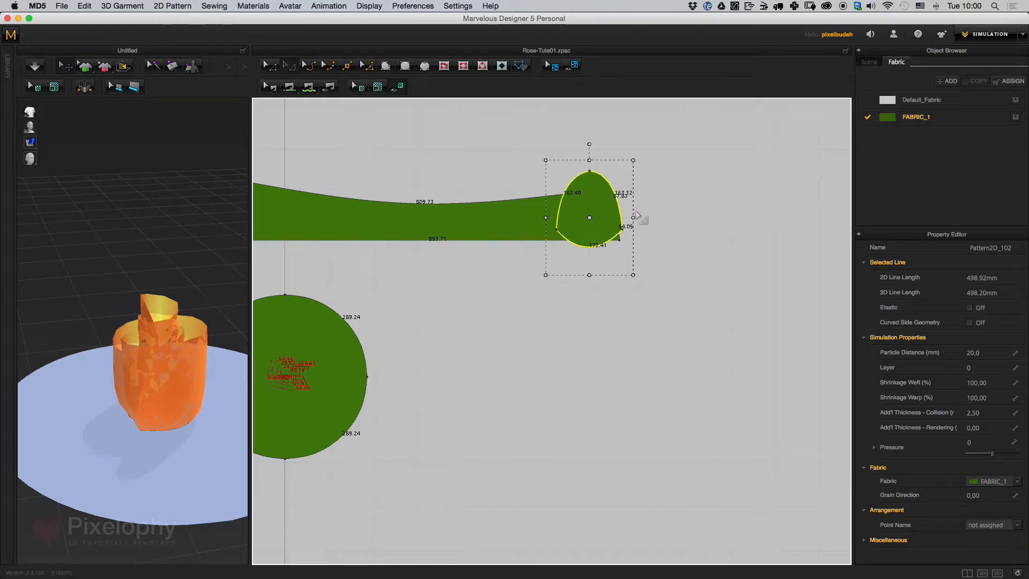
left_click_drag(634, 218, 536, 353)
left_click(634, 314)
middle_click_drag(580, 434, 614, 344)
scroll(614, 343, "up", 5)
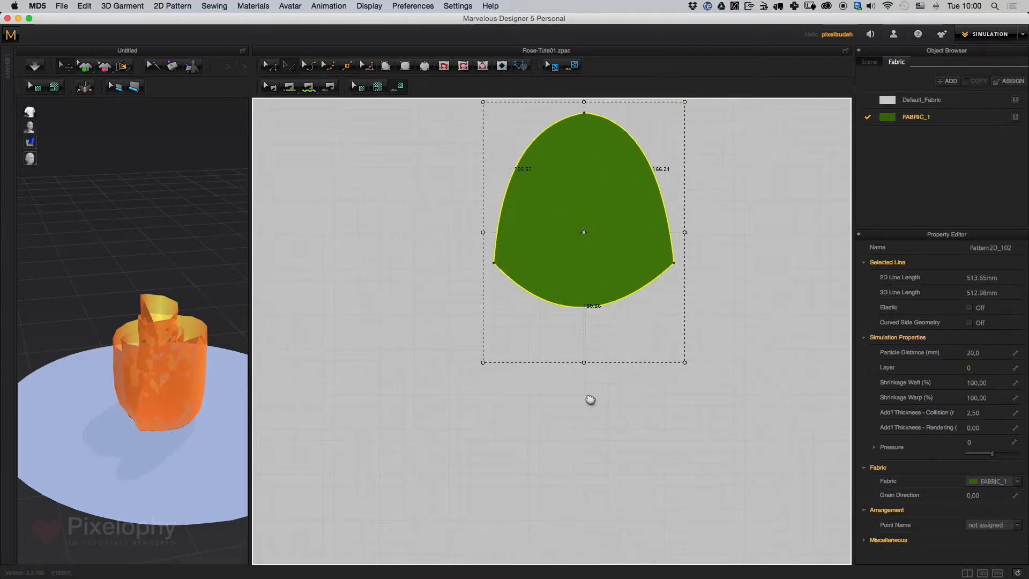
left_click(616, 381)
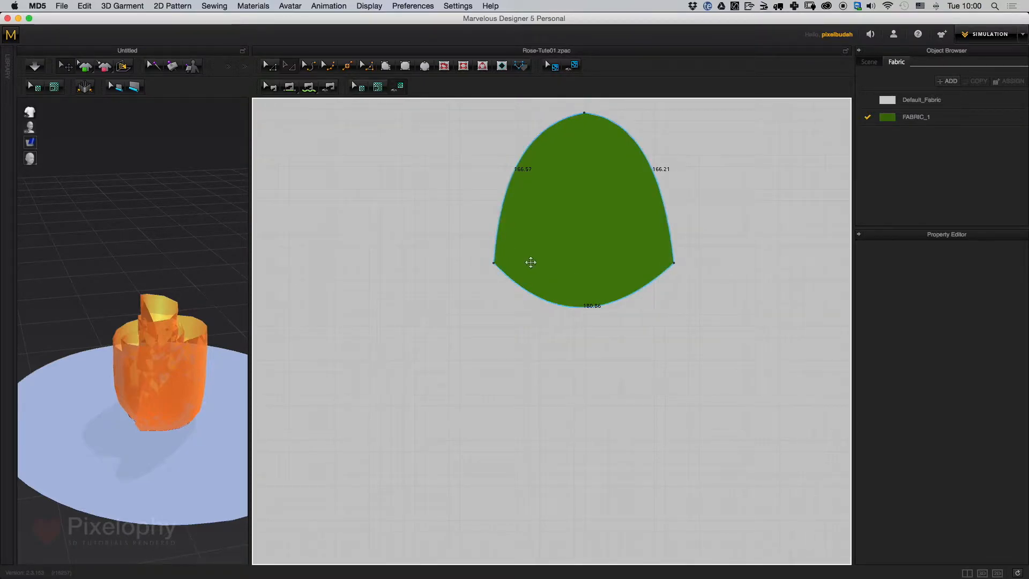
Draw a straight internal line about 57 mm long on the circular cloth, diagonally across the spiral's upper-right side
middle_click_drag(364, 407, 570, 370)
middle_click_drag(404, 361, 750, 378)
scroll(552, 315, "up", 5)
middle_click_drag(573, 333, 663, 383)
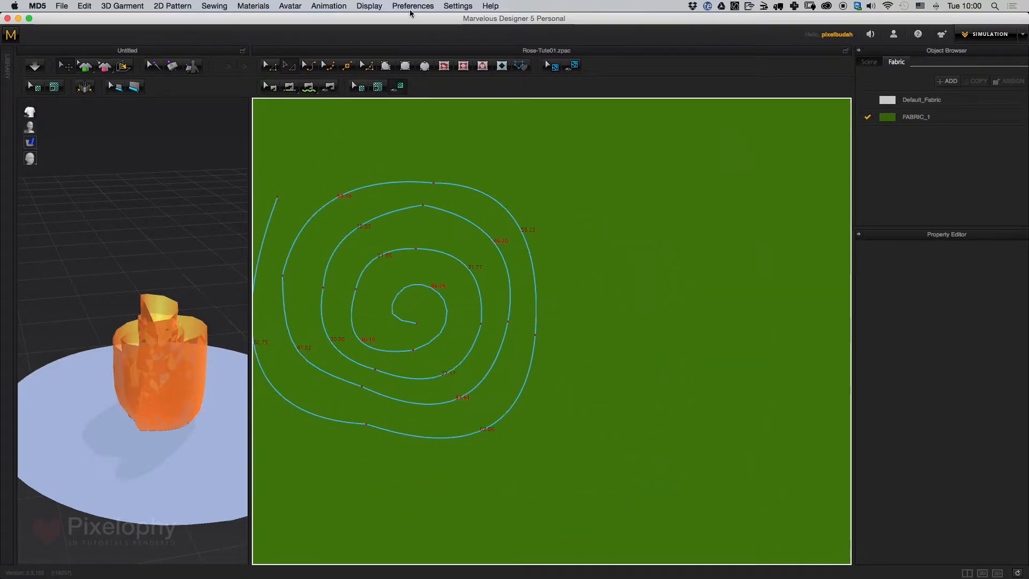
left_click(443, 65)
left_click(454, 159)
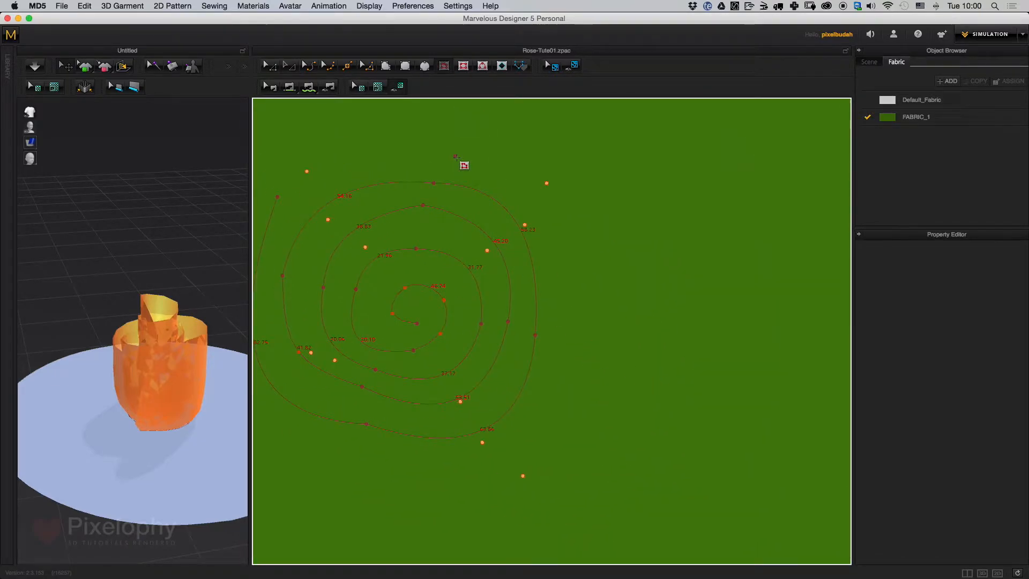
double_click(576, 325)
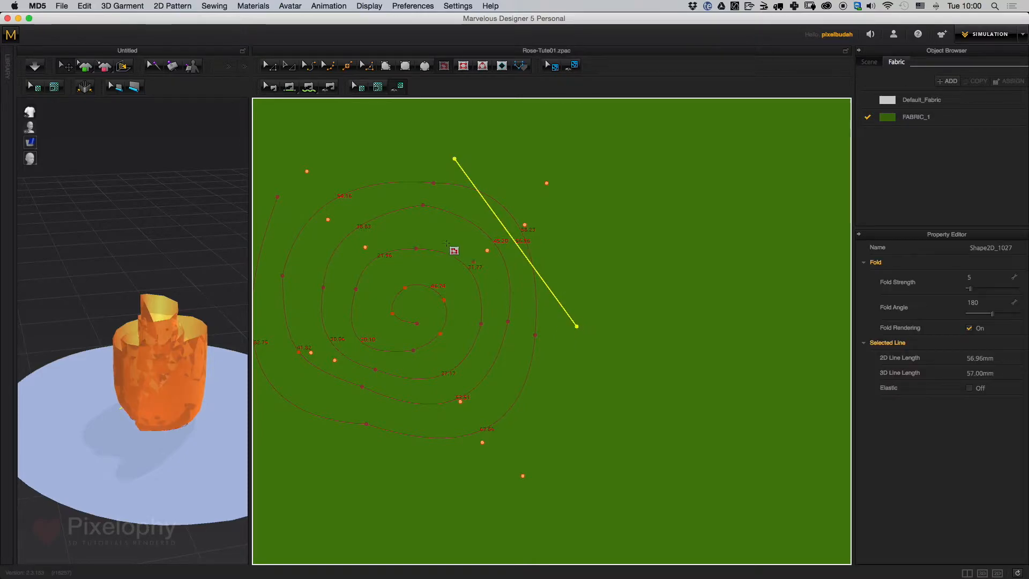
Bow the internal line outward into an arc about 65 mm long and place it just outside the spiral's outer turn
left_click(308, 66)
left_click_drag(512, 239, 575, 159)
left_click(270, 66)
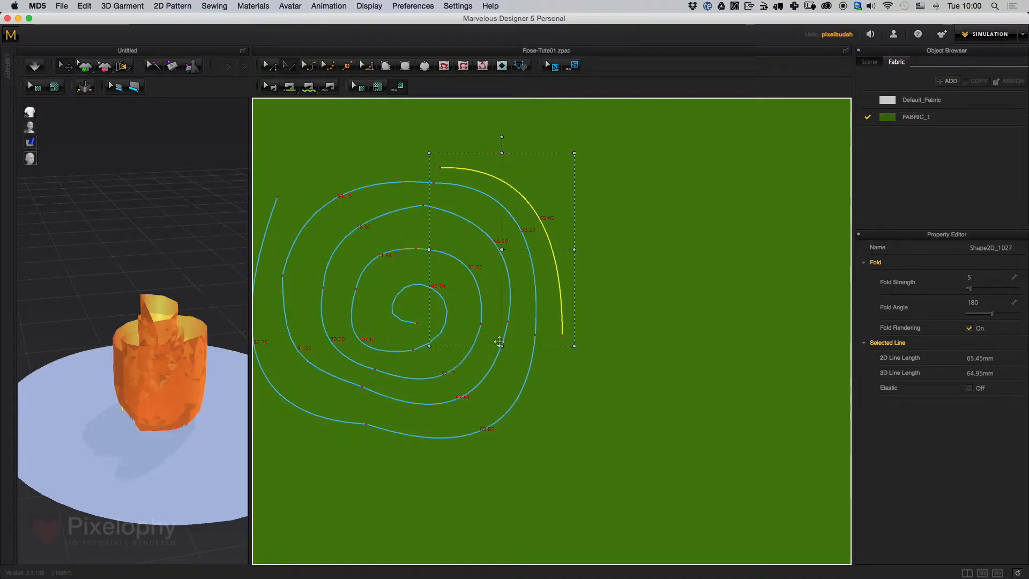
Lower the petal piece in 3D from high above the cloth to stand beside the rolled bloom
scroll(646, 268, "down", 5)
left_click_drag(250, 323, 606, 298)
middle_click_drag(532, 296, 469, 338)
scroll(468, 340, "down", 1)
scroll(468, 340, "down", 4)
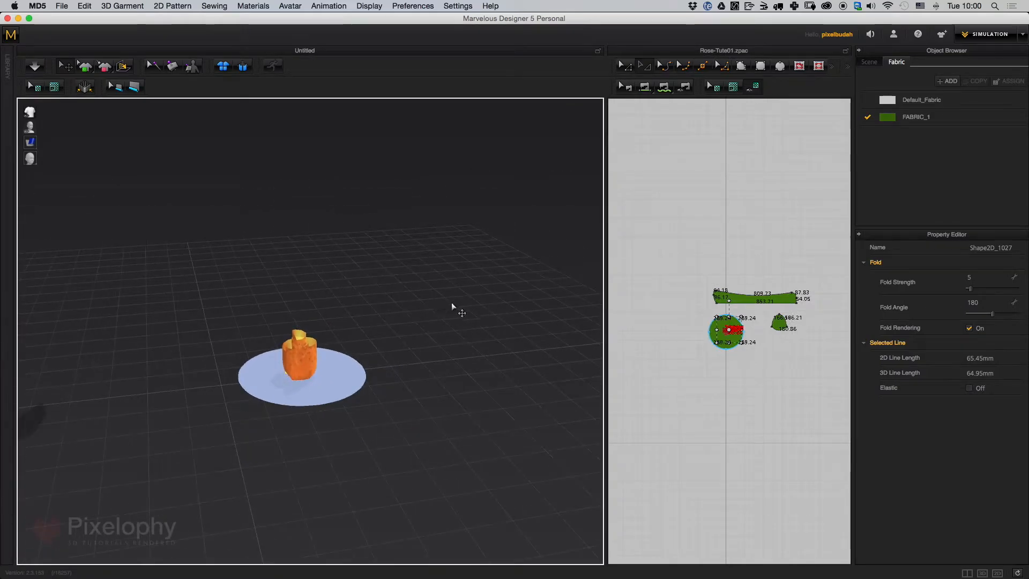
left_click(778, 324)
scroll(437, 277, "down", 5)
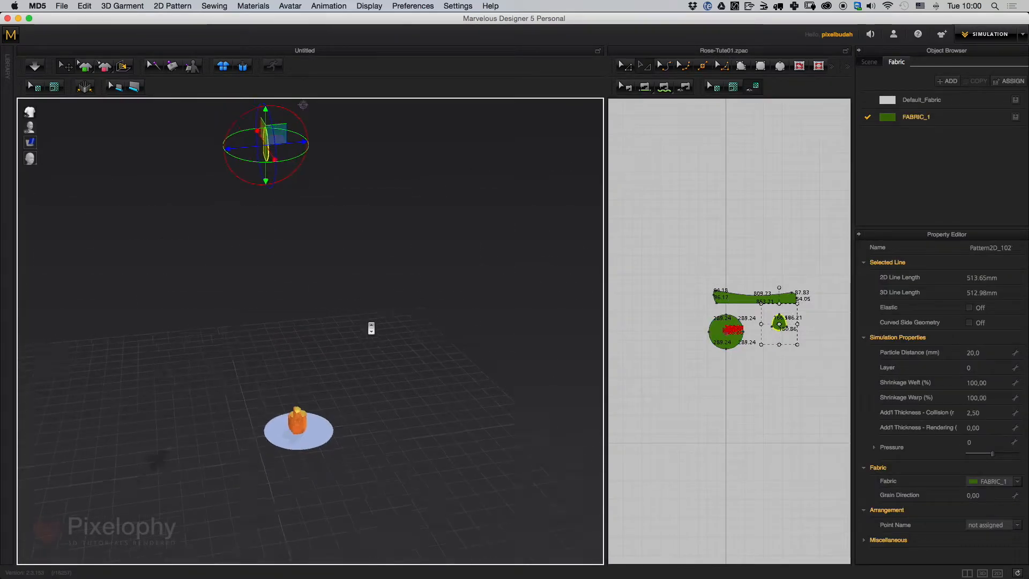
right_click_drag(288, 218, 472, 212)
left_click_drag(191, 190, 295, 388)
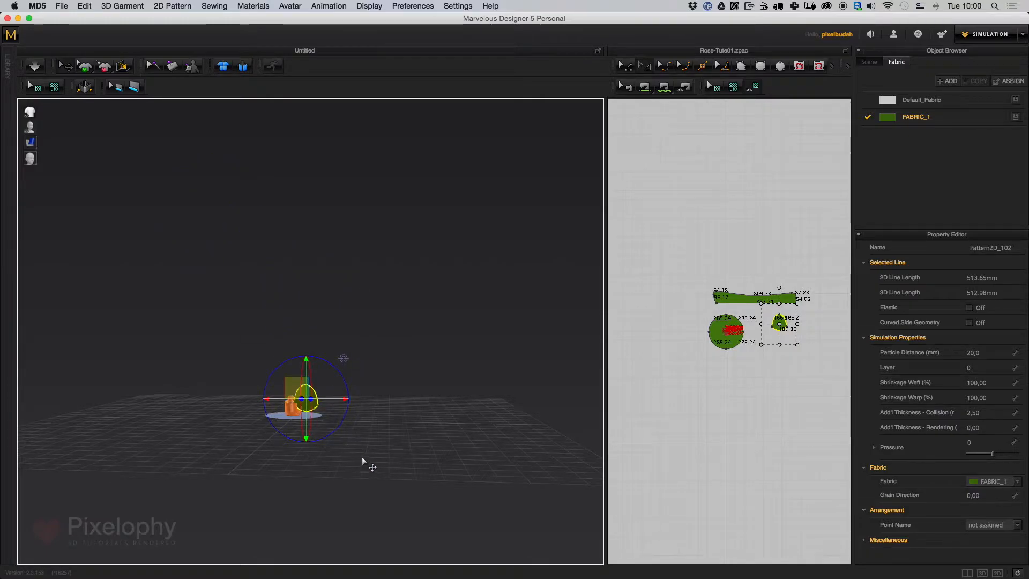
Scale the petal pattern down to side edges of about 103 mm and a base of about 112 mm
key("2")
right_click_drag(495, 293, 416, 335)
middle_click_drag(415, 335, 374, 388)
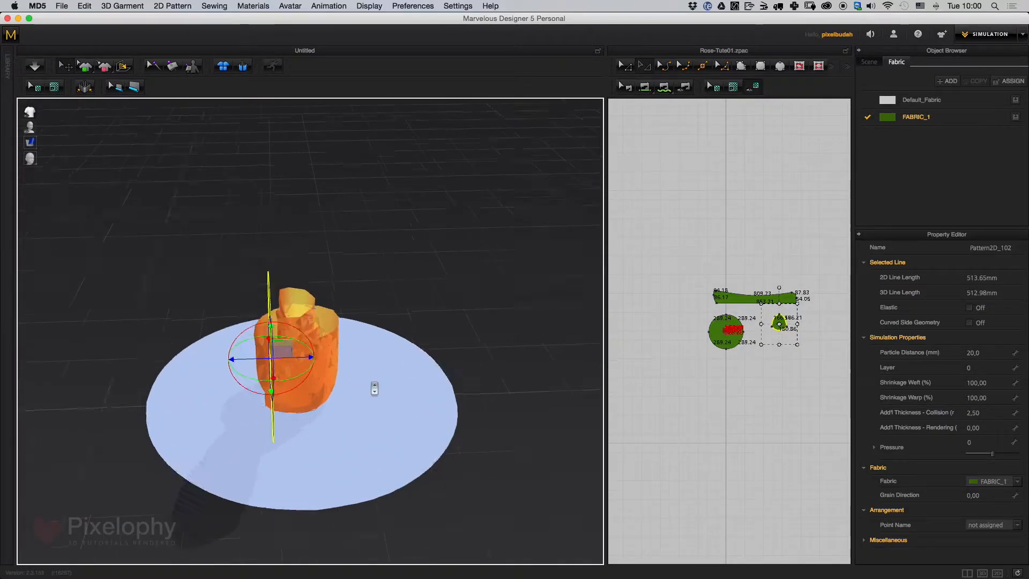
scroll(375, 387, "up", 5)
right_click_drag(477, 268, 438, 267)
scroll(371, 323, "down", 5)
middle_click_drag(372, 324, 423, 134)
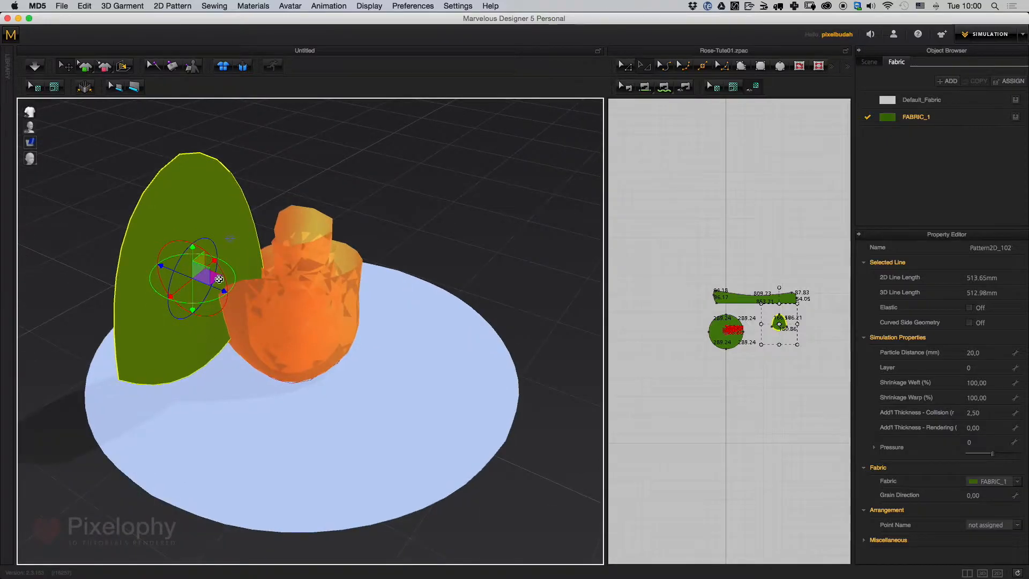
right_click_drag(219, 279, 368, 305)
scroll(746, 344, "up", 5)
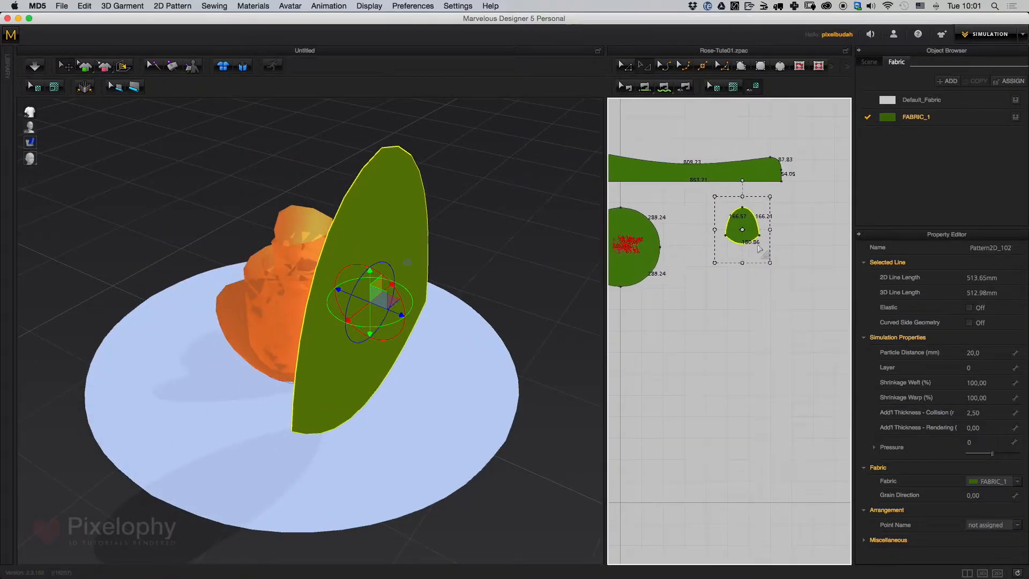
left_click_drag(770, 261, 756, 245)
right_click_drag(493, 287, 471, 318)
middle_click_drag(391, 307, 446, 383)
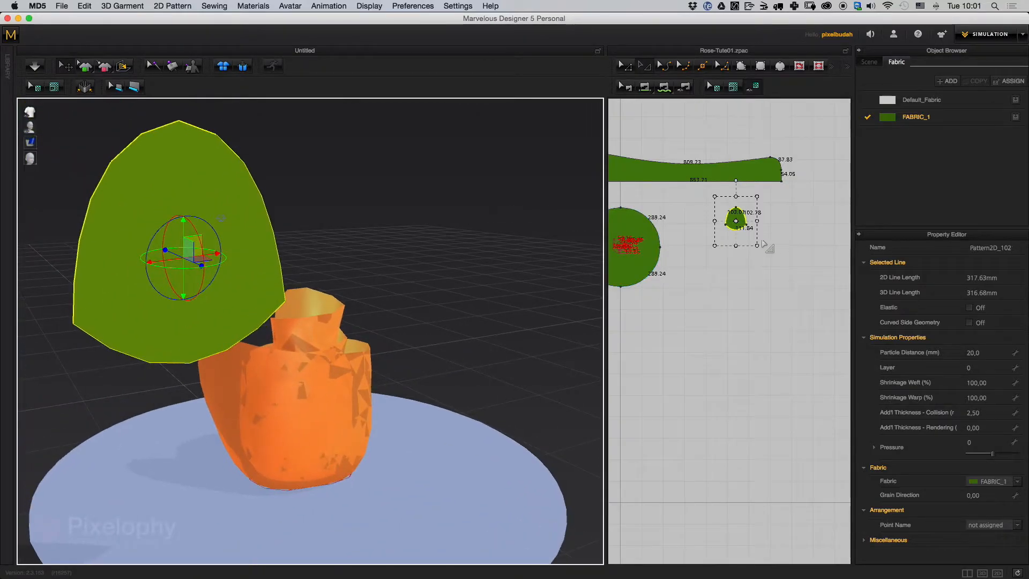
Narrow the petal until its sides and base are each about 97 mm long, and move the pattern closer to the circular cloth
left_click_drag(756, 223, 778, 220)
right_click_drag(271, 306, 455, 415)
middle_click_drag(454, 416, 455, 375)
middle_click_drag(754, 265, 708, 271)
left_click_drag(728, 233, 644, 229)
Sew the petal's base edge to the arc beside the spiral, redoing the crossed seam in the matching direction
middle_click_drag(691, 262, 811, 294)
scroll(811, 343, "up", 8)
middle_click_drag(737, 251, 755, 333)
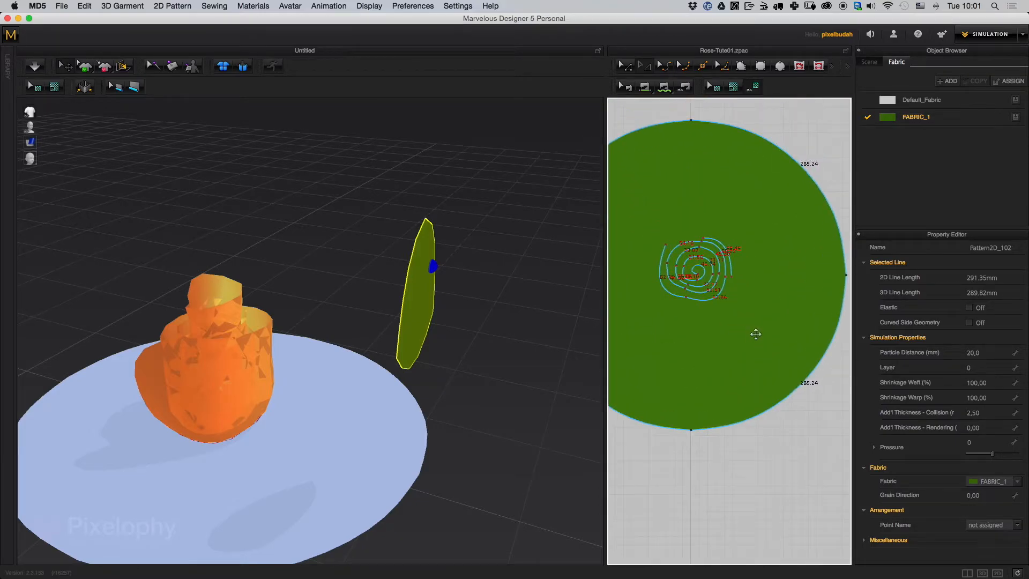
scroll(753, 331, "up", 2)
middle_click_drag(745, 280, 704, 323)
left_click_drag(605, 311, 282, 322)
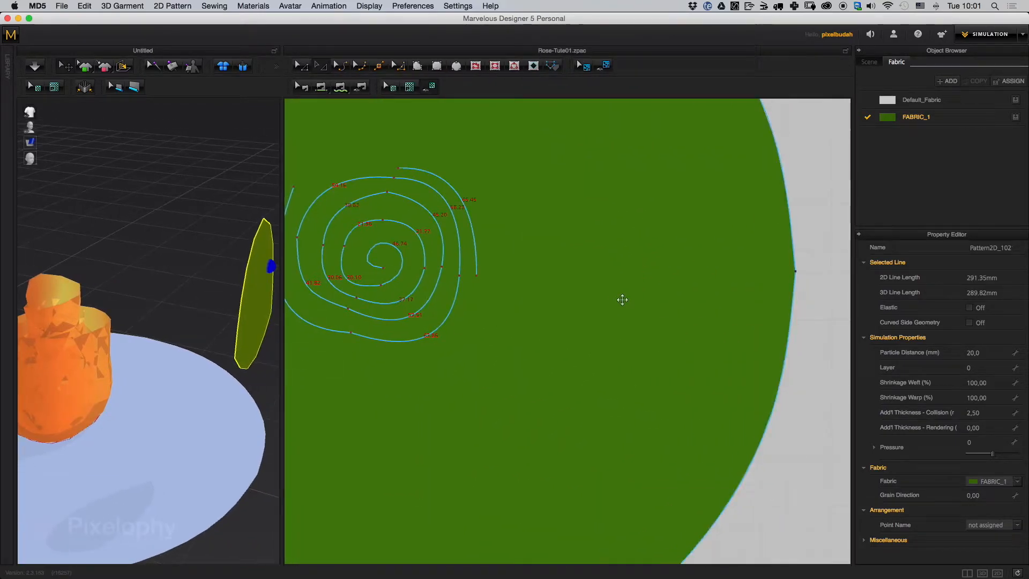
scroll(542, 319, "down", 8)
scroll(542, 319, "down", 1)
middle_click_drag(542, 319, 505, 305)
left_click(323, 92)
right_click_drag(616, 220, 669, 273, "alt")
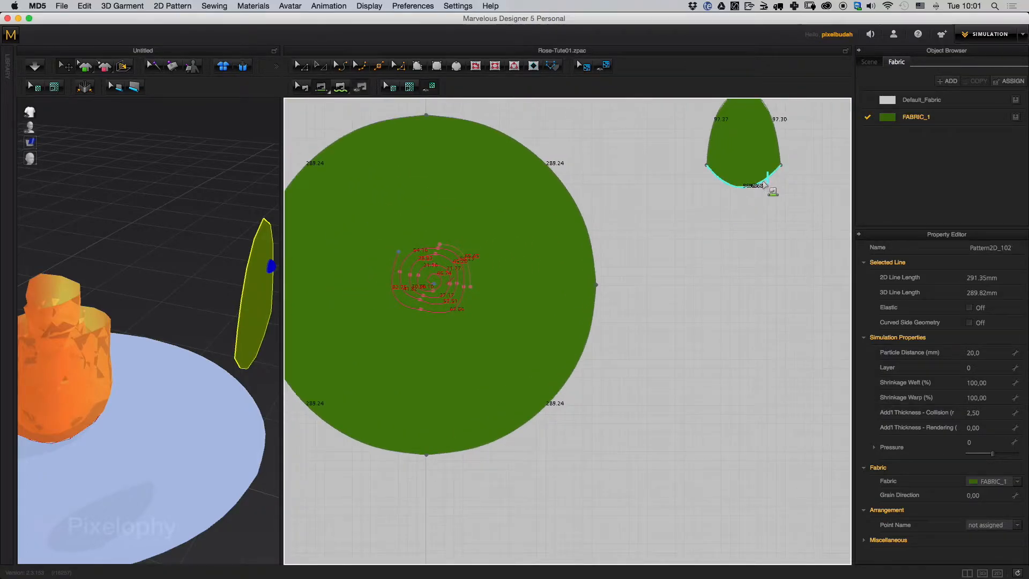
left_click(464, 257)
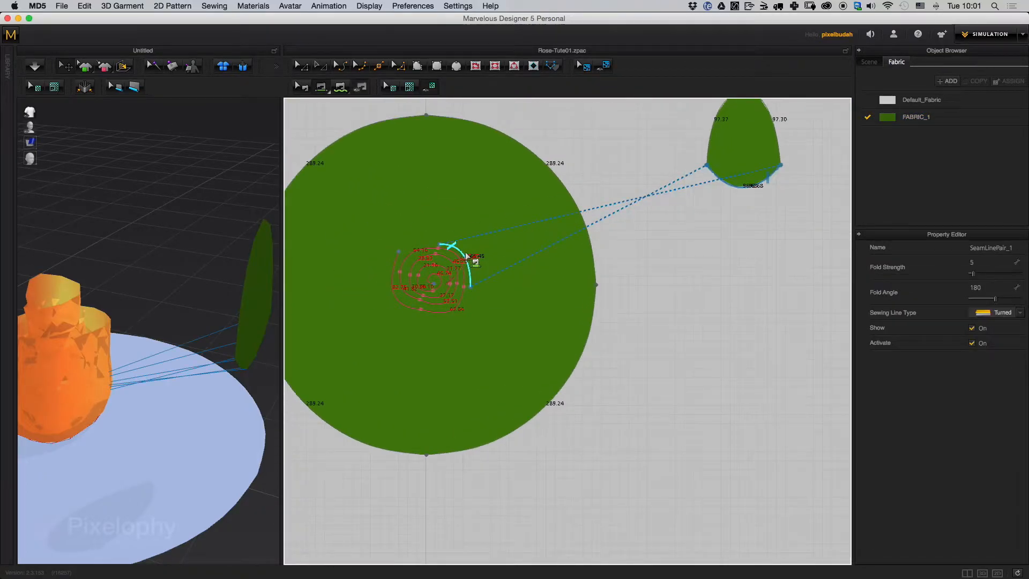
key("super+z")
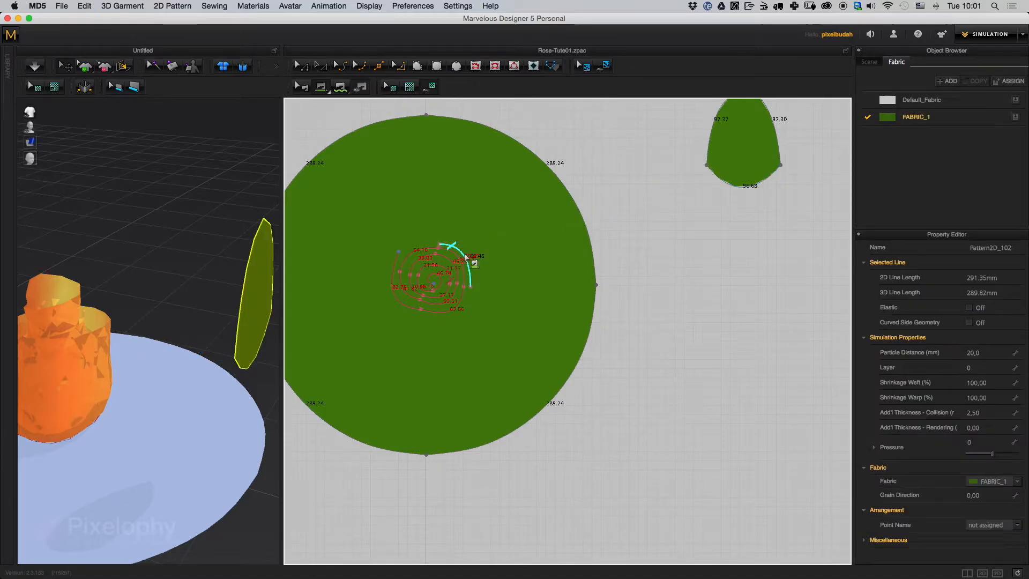
left_click(740, 186)
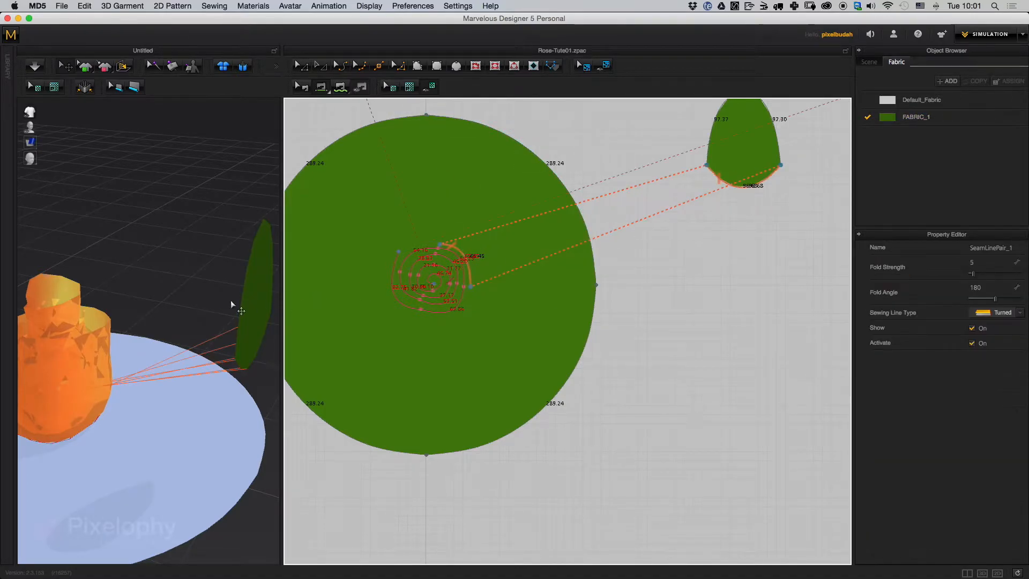
Move the petal in 3D close to its seam line beside the bloom and start the simulation
scroll(225, 333, "up", 10)
middle_click_drag(198, 346, 214, 321)
scroll(135, 356, "down", 10)
middle_click_drag(135, 356, 163, 384)
right_click_drag(163, 384, 184, 393)
middle_click_drag(184, 393, 213, 391)
left_click_drag(92, 370, 220, 343)
key("space")
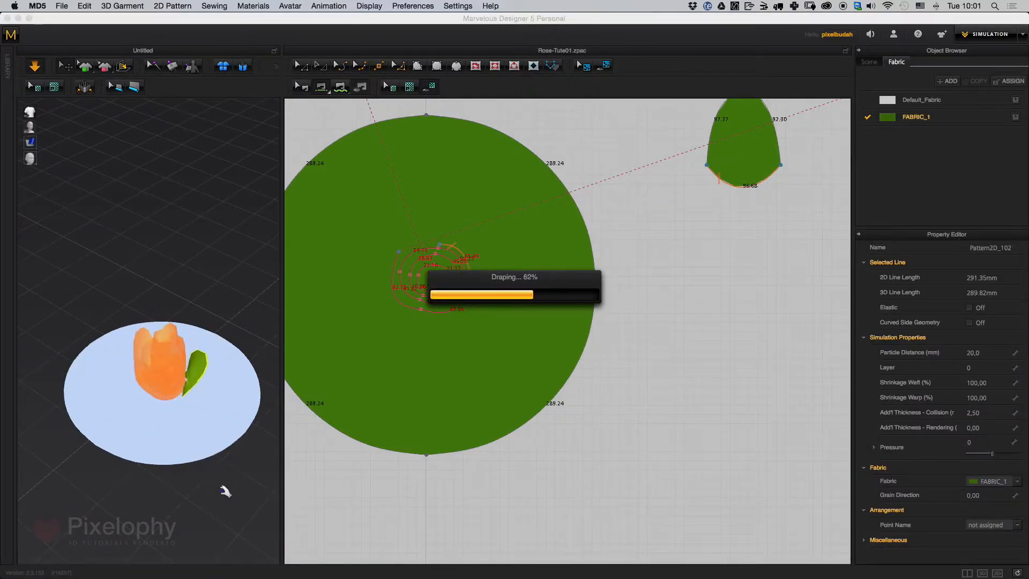
Pull the sewn petal upright against the outside of the bloom while the simulation runs
right_click_drag(246, 476, 142, 451)
middle_click_drag(164, 399, 228, 438)
scroll(221, 466, "up", 5)
right_click_drag(221, 465, 195, 459)
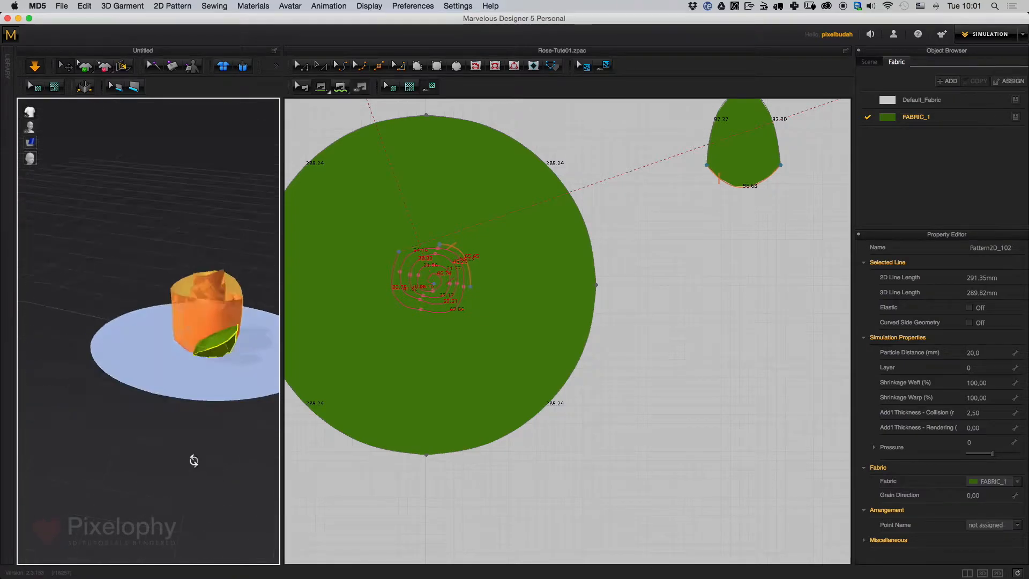
middle_click_drag(195, 460, 211, 445)
left_click_drag(281, 348, 633, 348)
scroll(452, 432, "up", 5)
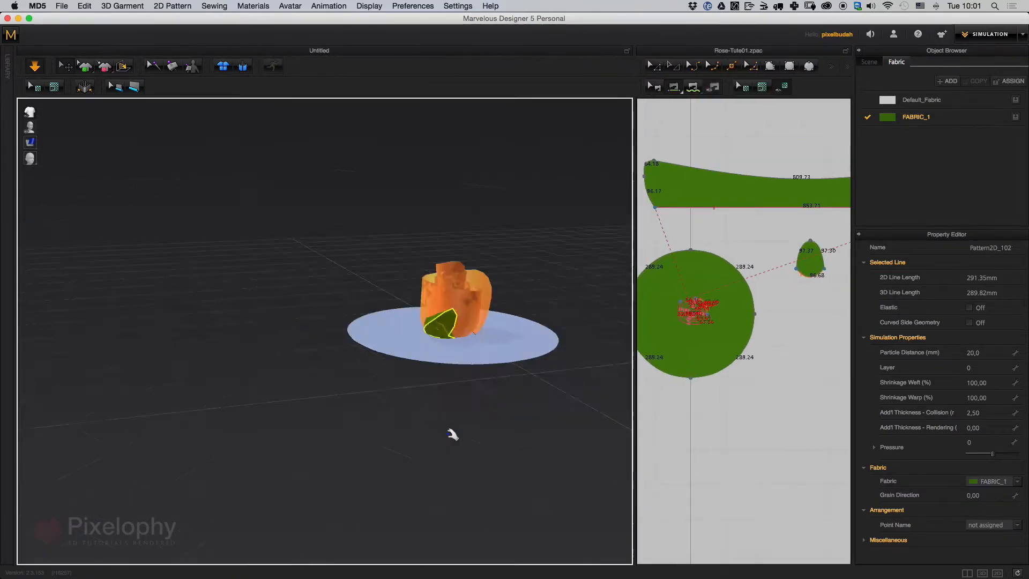
mouse_move(459, 297)
left_mouse_down()
mouse_move(464, 327)
mouse_move(455, 272)
mouse_move(482, 353)
mouse_move(489, 298)
mouse_move(508, 300)
mouse_move(512, 328)
mouse_move(510, 299)
mouse_move(528, 317)
mouse_move(474, 292)
mouse_move(502, 234)
left_mouse_up()
left_click_drag(533, 318, 550, 310)
right_click_drag(506, 188, 545, 205)
middle_click_drag(545, 205, 185, 356)
mouse_move(348, 333)
left_mouse_down()
mouse_move(326, 308)
mouse_move(327, 290)
left_mouse_up()
Strengthen the petal piece so it holds its shape against the bloom
left_click(122, 6)
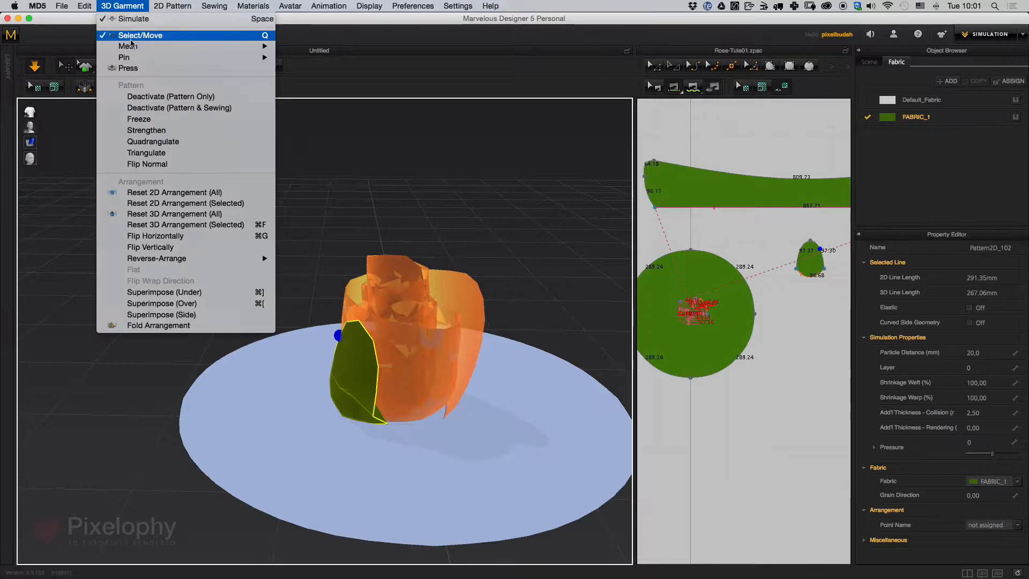
left_click(155, 130)
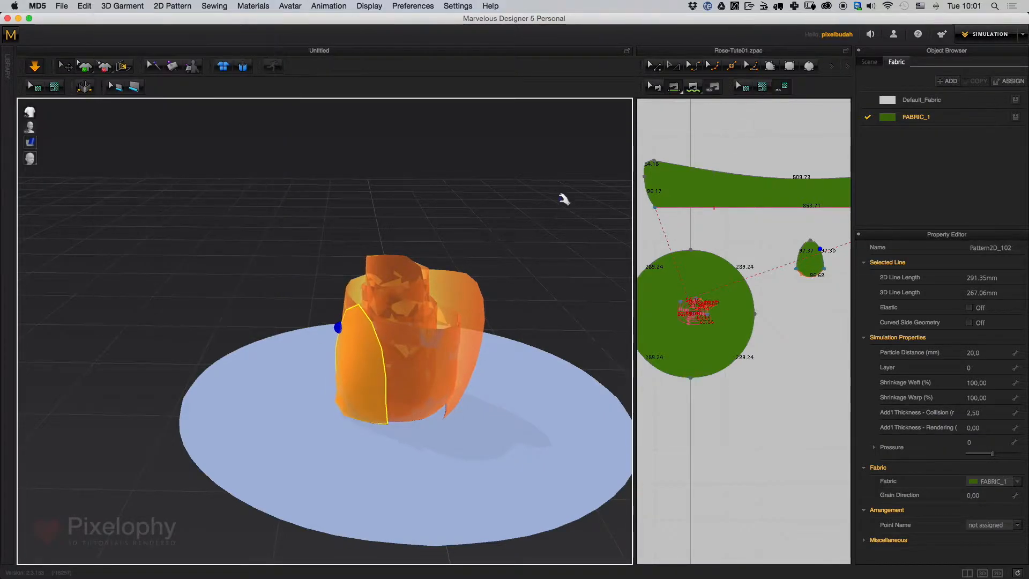
right_click_drag(562, 198, 618, 200)
Widen and heighten the petal pattern to sides of about 124 mm and a base of about 138 mm, and simulate it
middle_click_drag(792, 338, 697, 322)
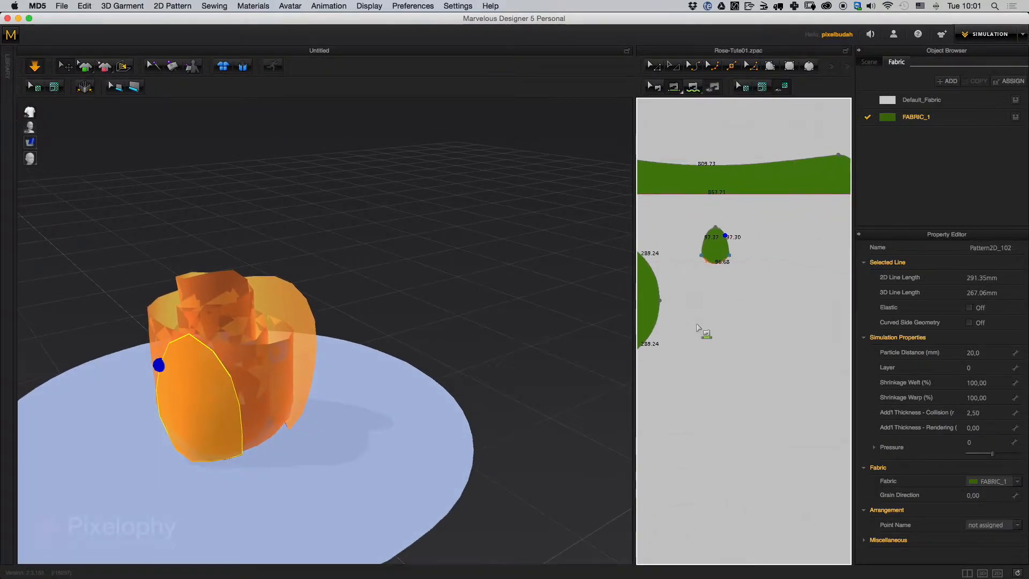
scroll(723, 273, "up", 4)
left_click_drag(632, 303, 417, 306)
left_click(471, 85)
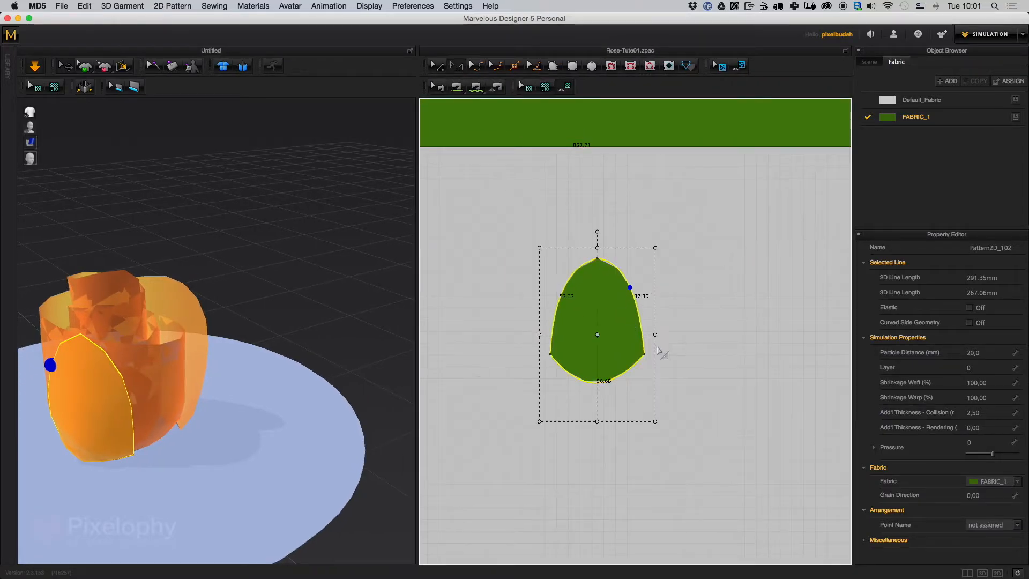
left_click_drag(654, 334, 688, 332)
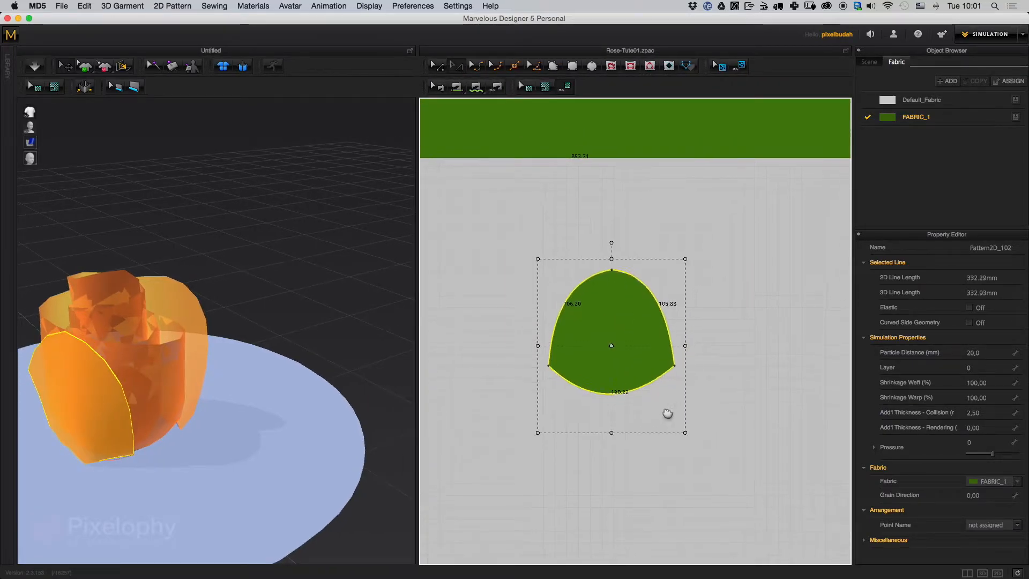
left_click_drag(614, 251, 614, 223)
left_click_drag(540, 324, 523, 324)
left_click(308, 323)
key("space")
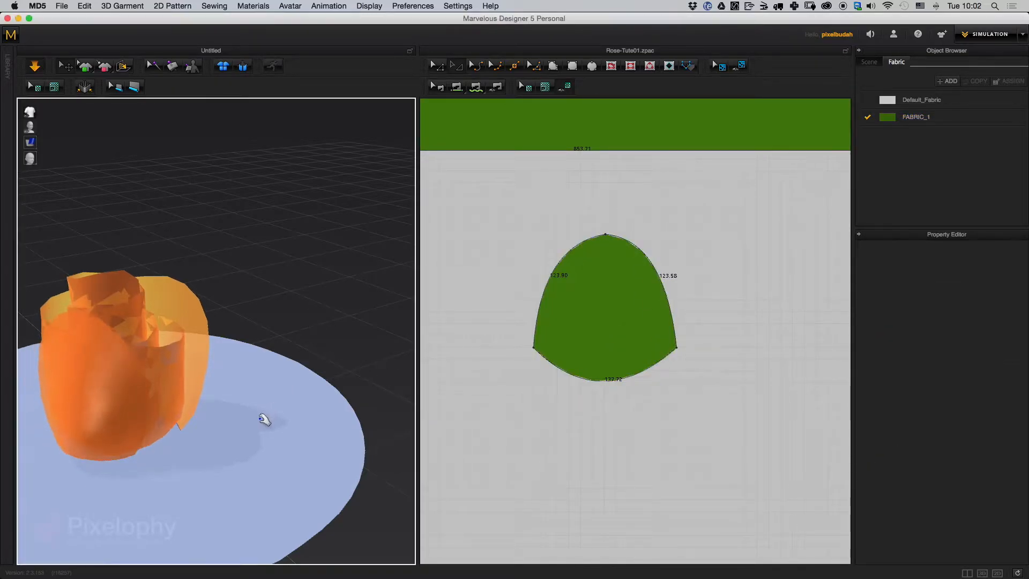
Heighten the petal pattern slightly to sides of about 126 mm and simulate it around the bloom
middle_click_drag(264, 418, 361, 384)
right_click_drag(360, 384, 120, 542)
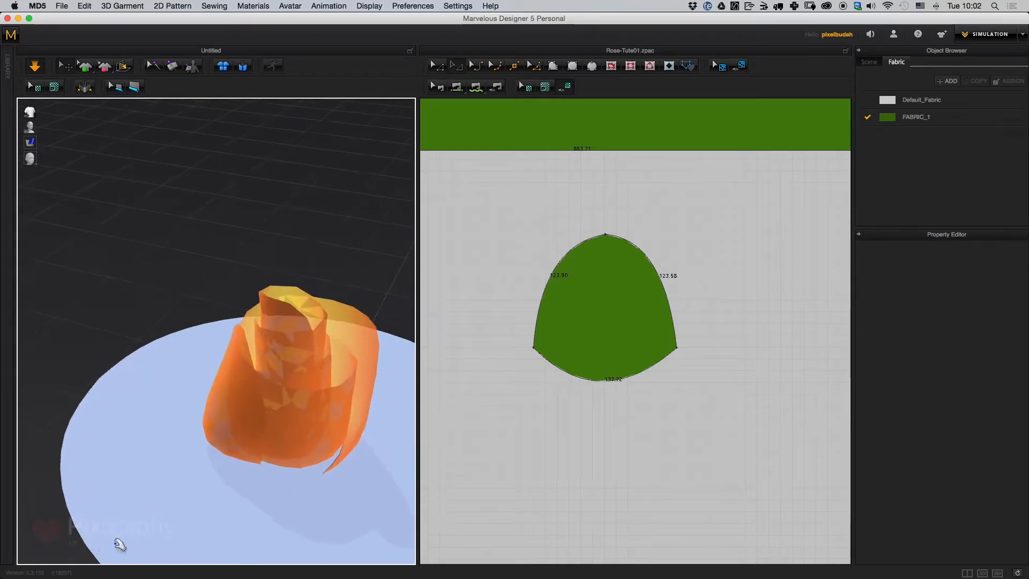
left_click(601, 337)
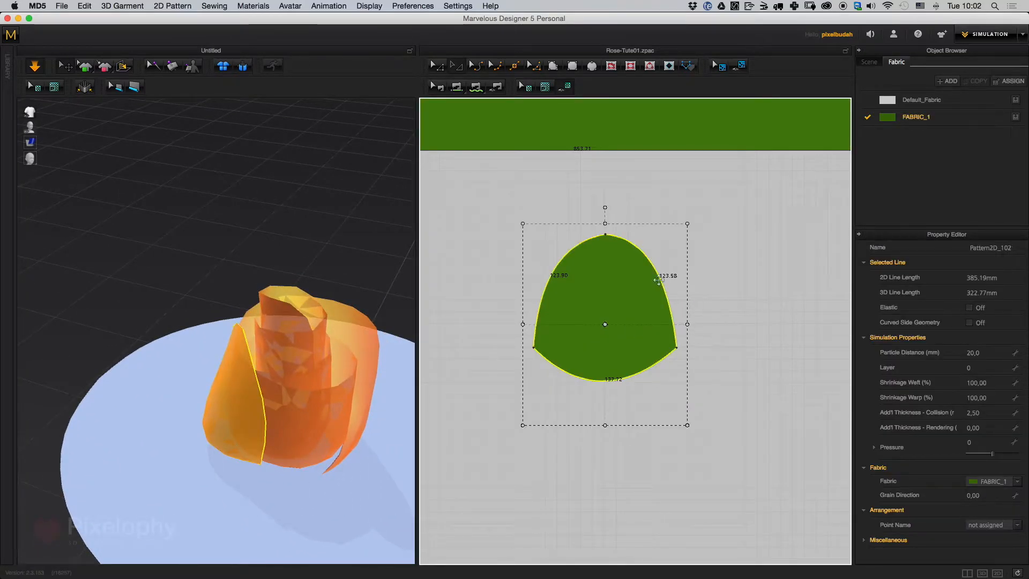
left_click_drag(606, 222, 606, 216)
left_click(312, 230)
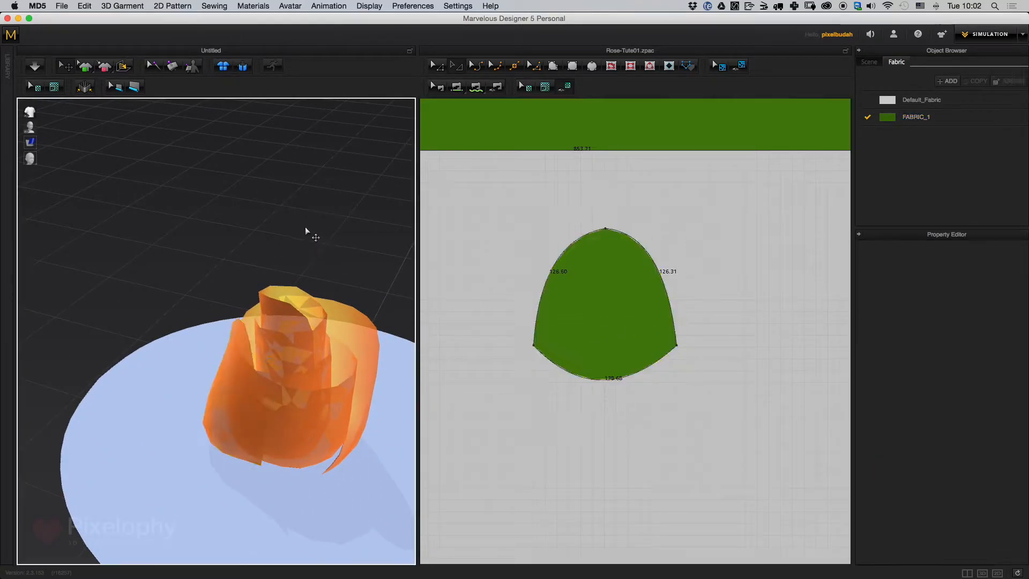
right_click_drag(328, 270, 332, 383)
Copy the petal pattern and paste two duplicates beside it, below the long strip
left_click(638, 327)
scroll(670, 249, "down", 5)
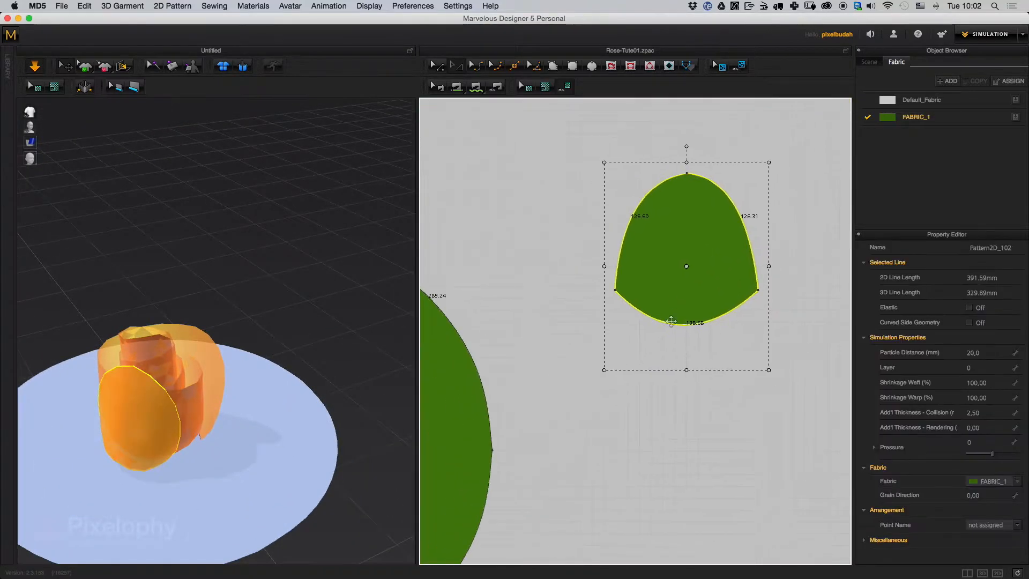
middle_click_drag(669, 249, 649, 246)
scroll(645, 317, "up", 3)
middle_click_drag(652, 358, 625, 370)
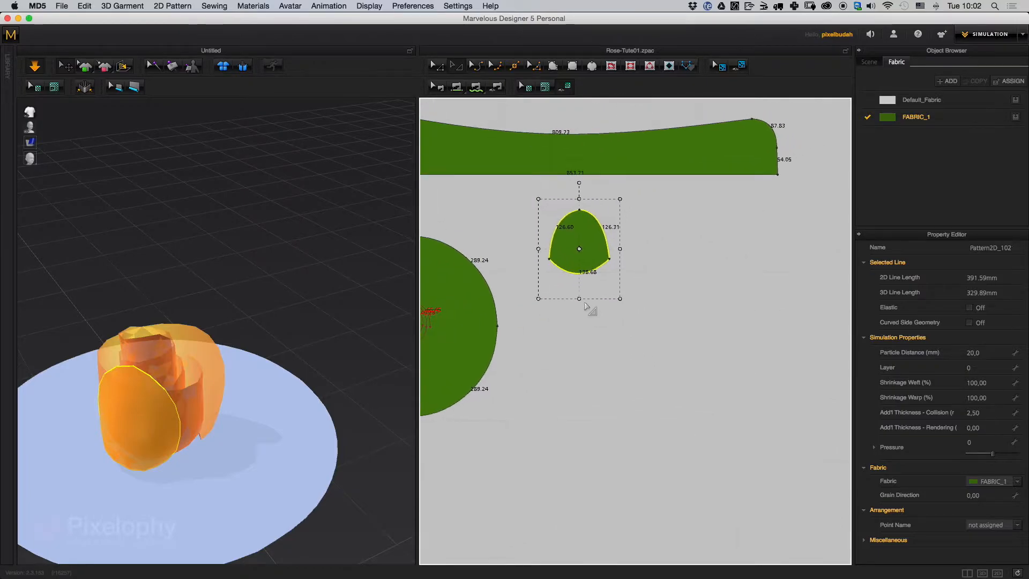
key("ctrl+c")
key("ctrl+v")
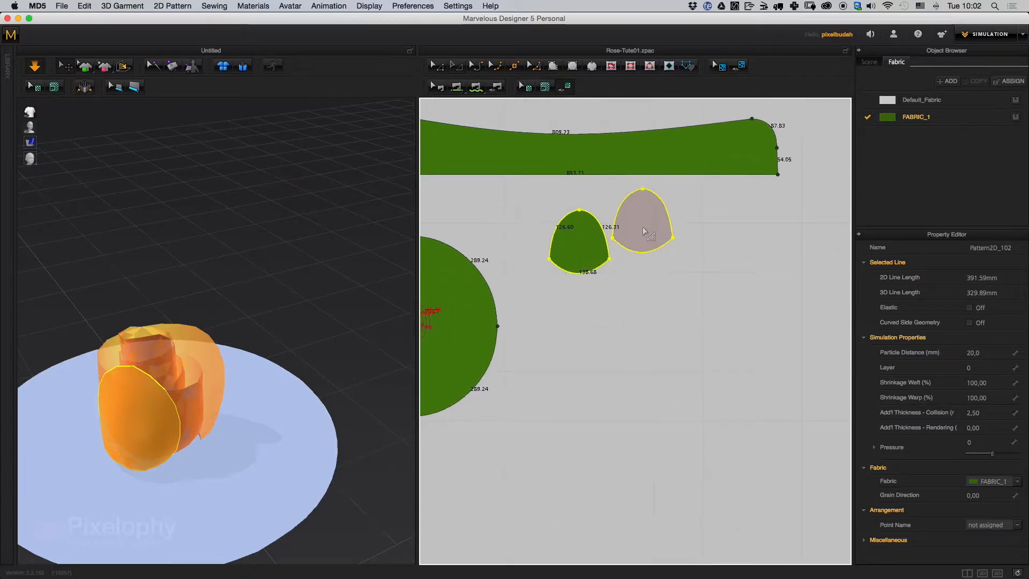
left_click(663, 274)
key("ctrl+v")
left_click(727, 282)
Spread the two petal copies farther apart in the row beside the original
middle_click_drag(727, 282, 678, 259)
left_click(608, 224)
left_click_drag(689, 230, 714, 231)
left_click_drag(612, 233, 626, 234)
Duplicate the 65 mm arc on the circular cloth, then rotate and place the copy outside the spiral's lower-right turn
middle_click_drag(460, 276, 682, 287)
scroll(631, 333, "up", 10)
middle_click_drag(494, 248, 662, 294)
scroll(631, 292, "up", 1)
left_click(666, 269)
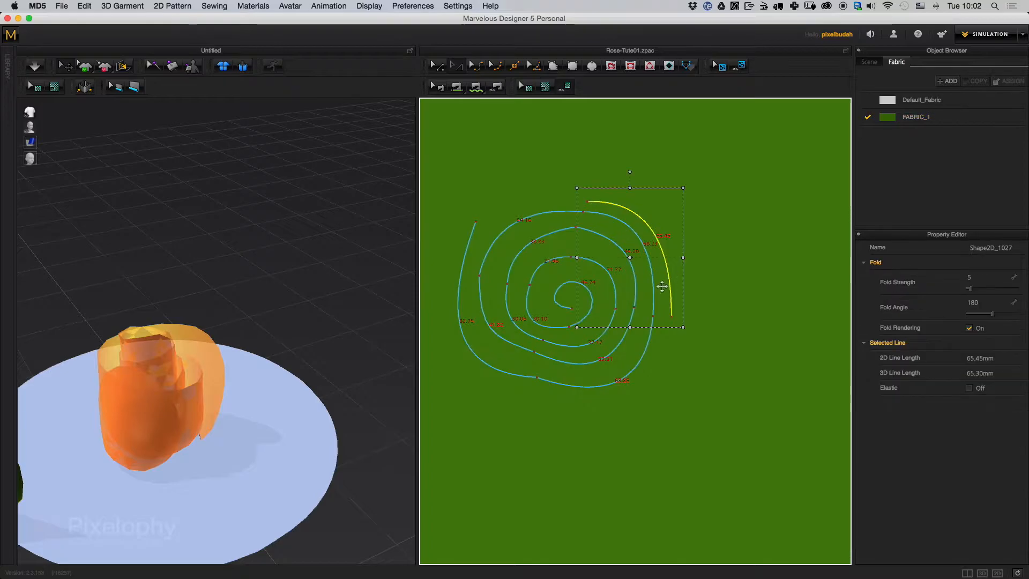
key("super+c")
key("super+v")
left_click(699, 395)
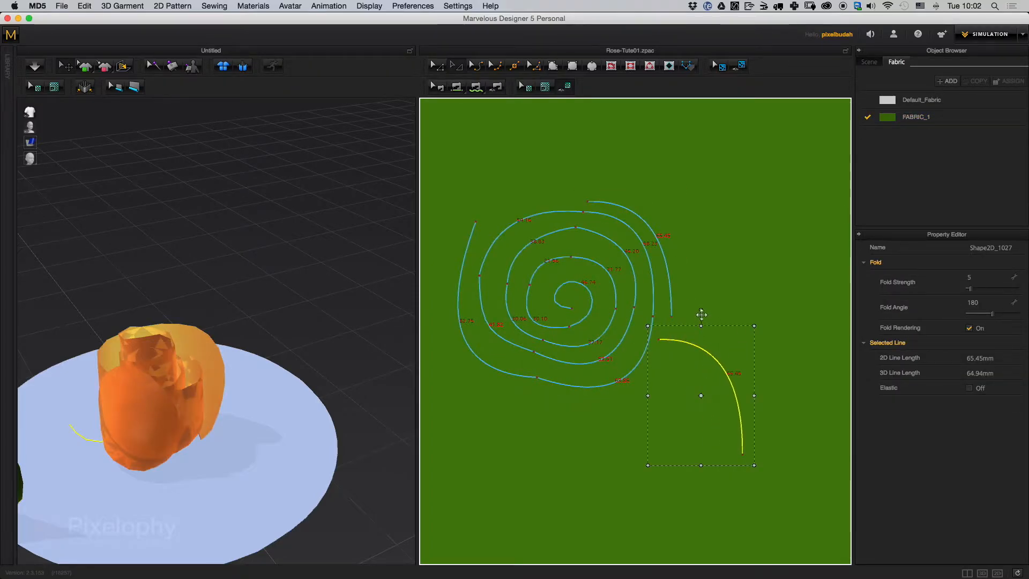
left_click_drag(712, 314, 641, 394)
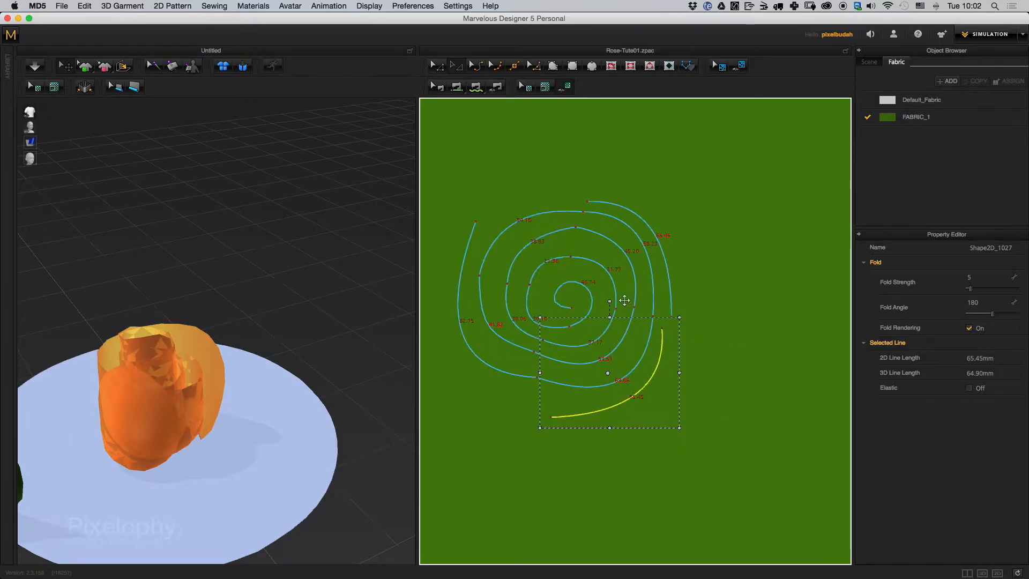
Rotate the copied arc to follow the spiral's lower-right turn and reshape it to a length of about 61 mm
left_click_drag(611, 302, 632, 304)
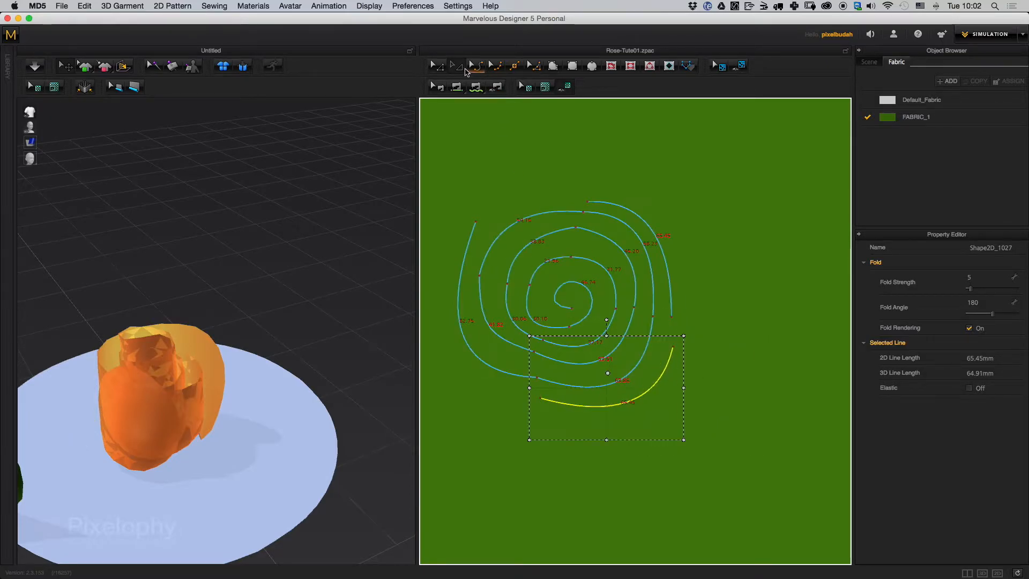
left_click(478, 67)
left_click_drag(627, 403, 606, 406)
left_click(456, 66)
left_click_drag(682, 341, 674, 347)
left_click_drag(650, 384, 653, 387)
key("super+z")
Paste another copy of the 61 mm arc, rotate it and place it outside the spiral's lower-left turn
scroll(639, 397, "down", 10)
left_click(689, 491)
scroll(649, 413, "up", 10)
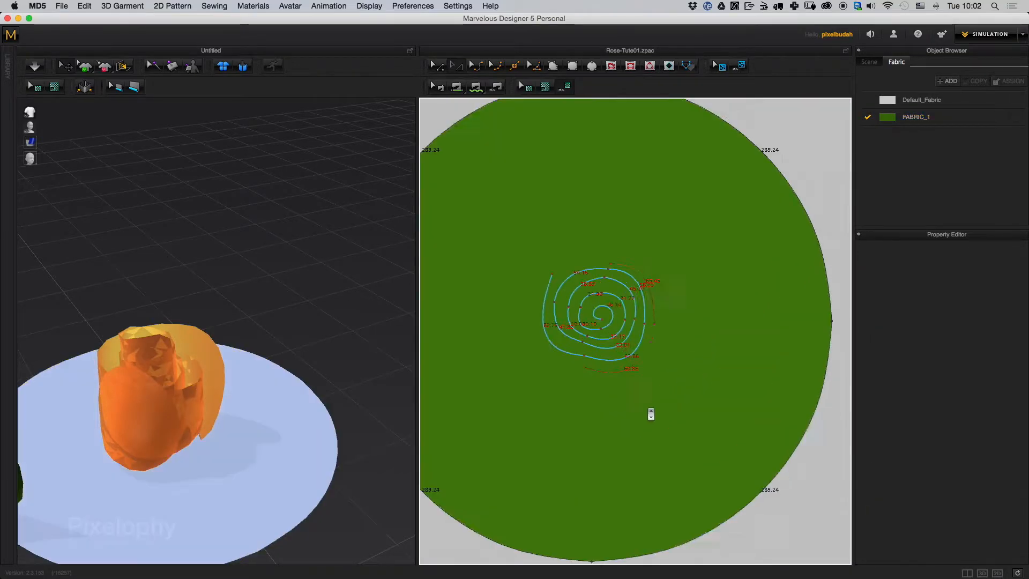
left_click_drag(655, 398, 658, 396)
middle_click_drag(657, 379, 728, 362)
key("super+v")
middle_click_drag(523, 372, 682, 427)
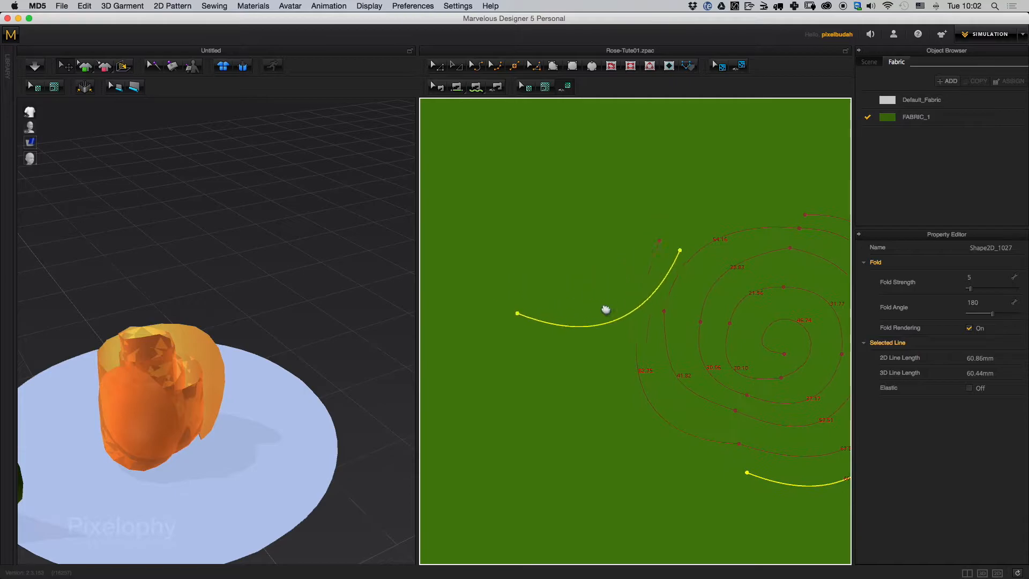
left_click(578, 412)
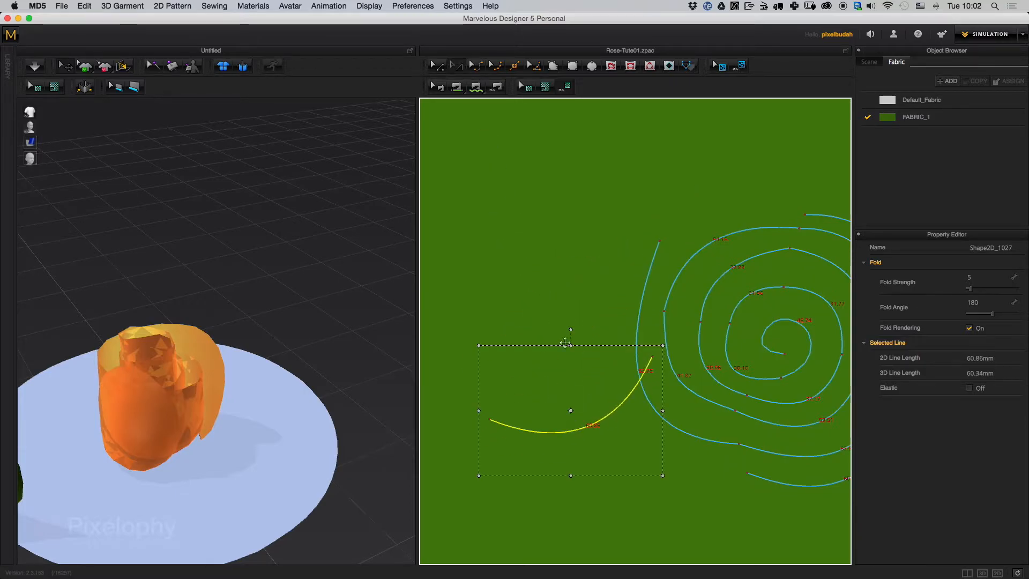
left_click_drag(572, 331, 649, 407)
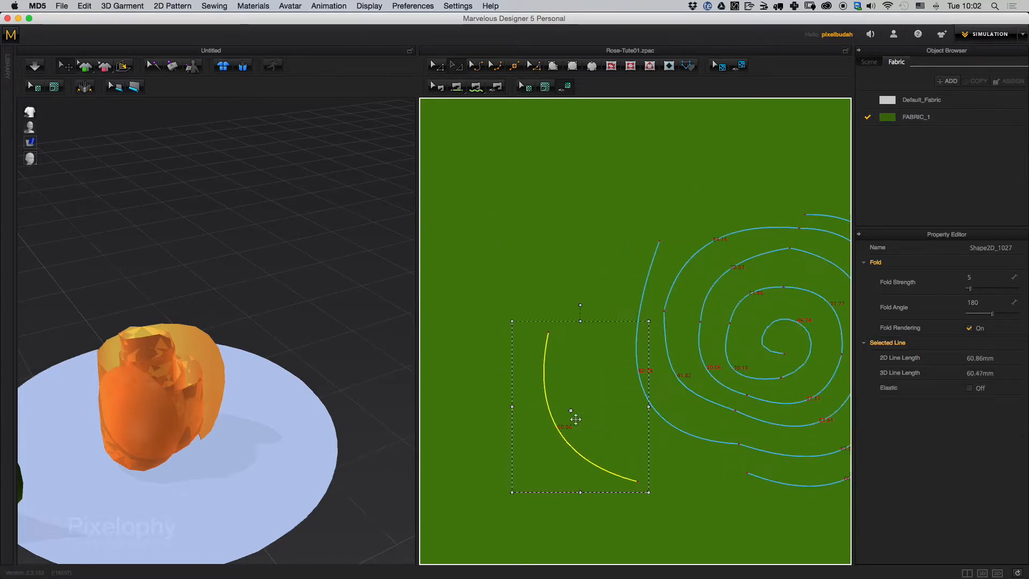
left_click_drag(567, 443, 623, 417)
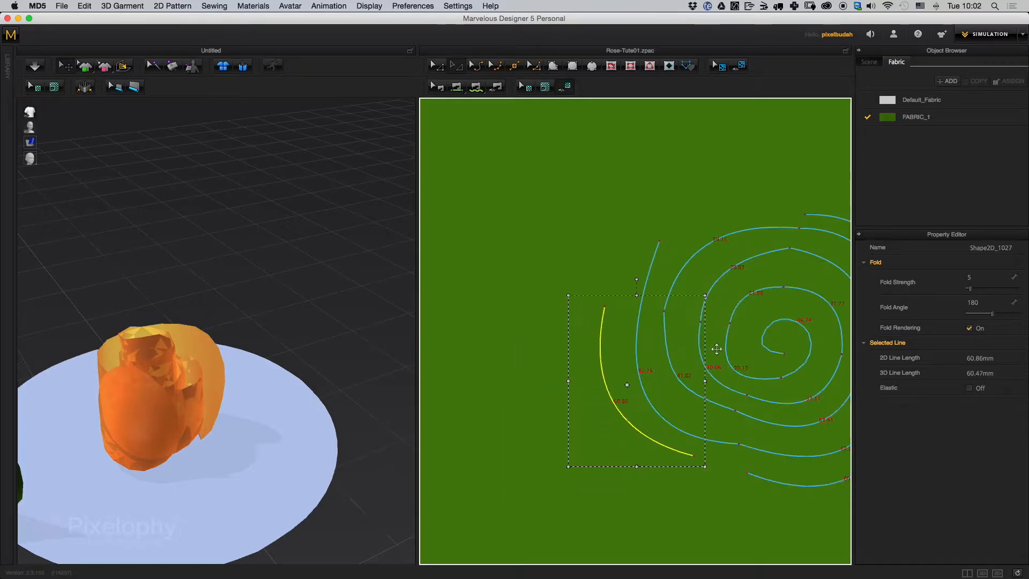
Sew the middle petal's bottom edge to the arc outside the spiral's lower-right turn
scroll(690, 334, "down", 10)
middle_click_drag(848, 322, 733, 261)
right_click_drag(281, 474, 218, 443)
middle_click_drag(291, 423, 307, 329)
middle_click_drag(720, 284, 641, 291)
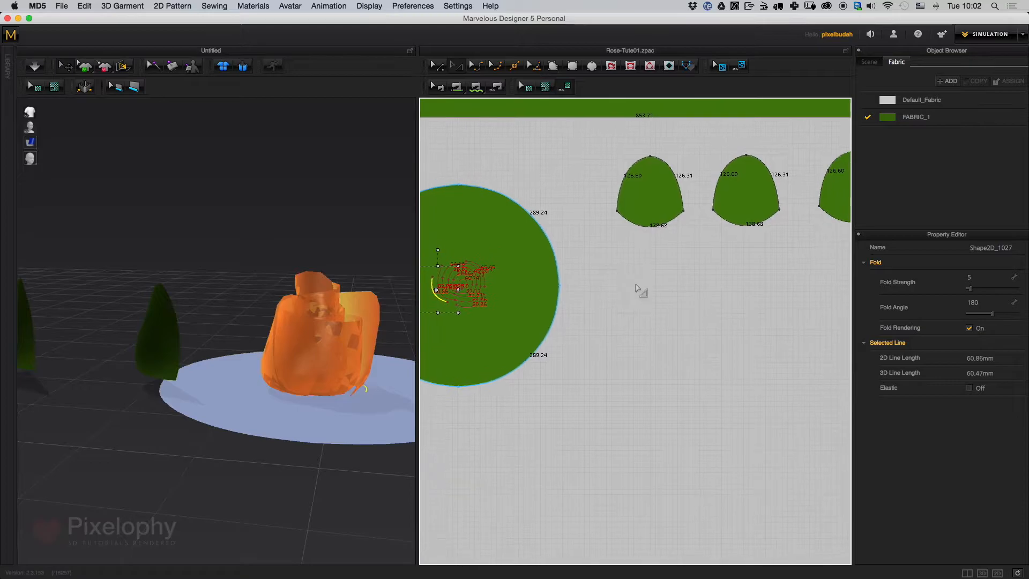
scroll(640, 290, "down", 3)
left_click(620, 214)
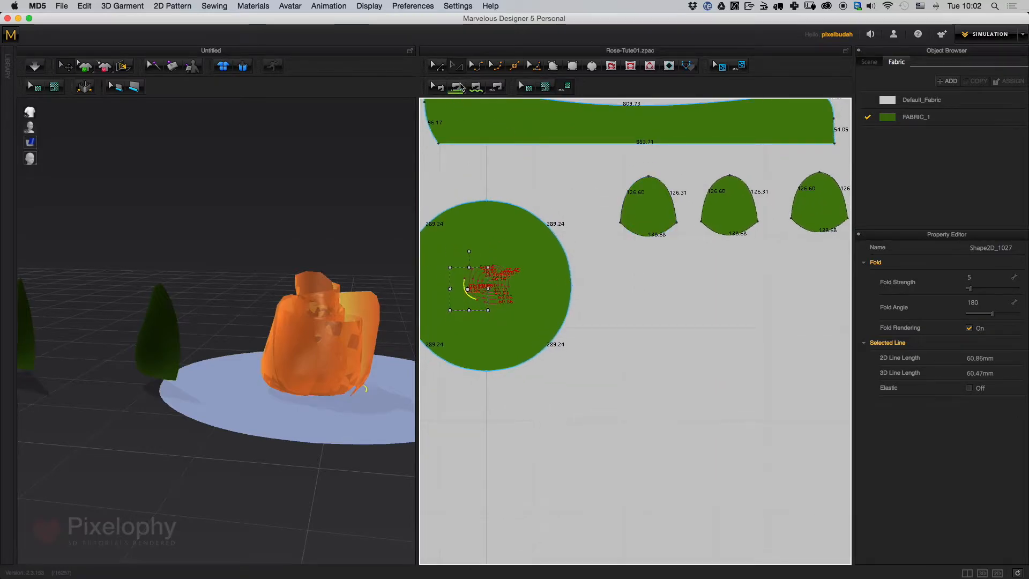
left_click(727, 236)
middle_click_drag(543, 256, 680, 272)
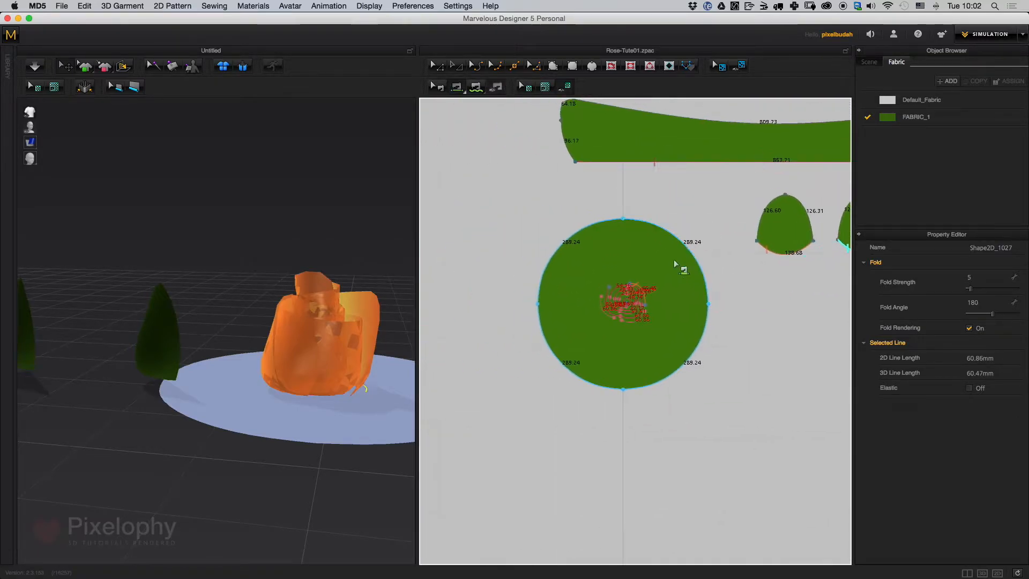
right_click_drag(680, 271, 708, 366, "alt")
scroll(709, 367, "up", 1)
middle_click_drag(709, 367, 718, 415)
left_click(664, 316)
scroll(654, 329, "down", 10)
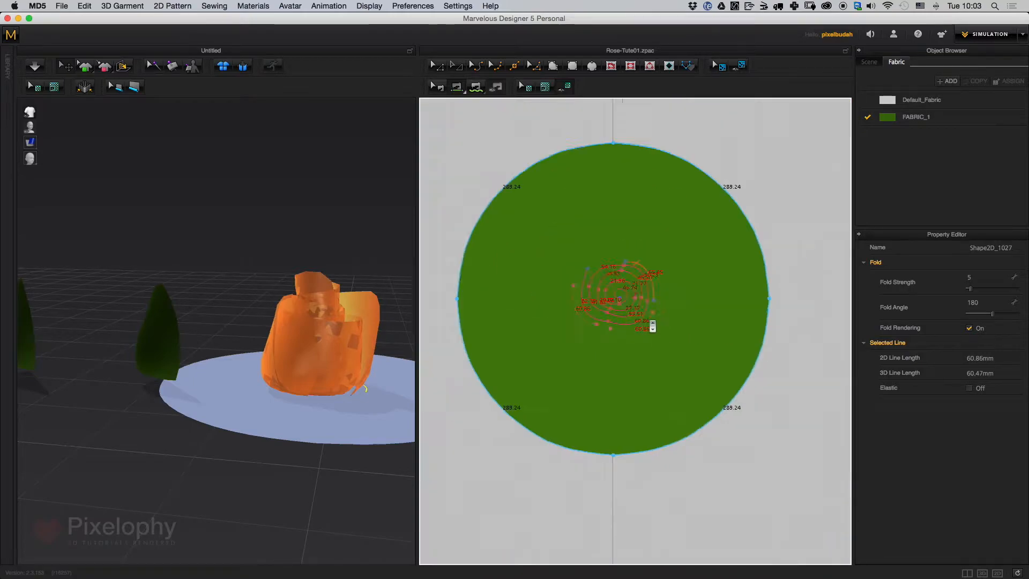
scroll(626, 333, "up", 1)
middle_click_drag(645, 314, 532, 343)
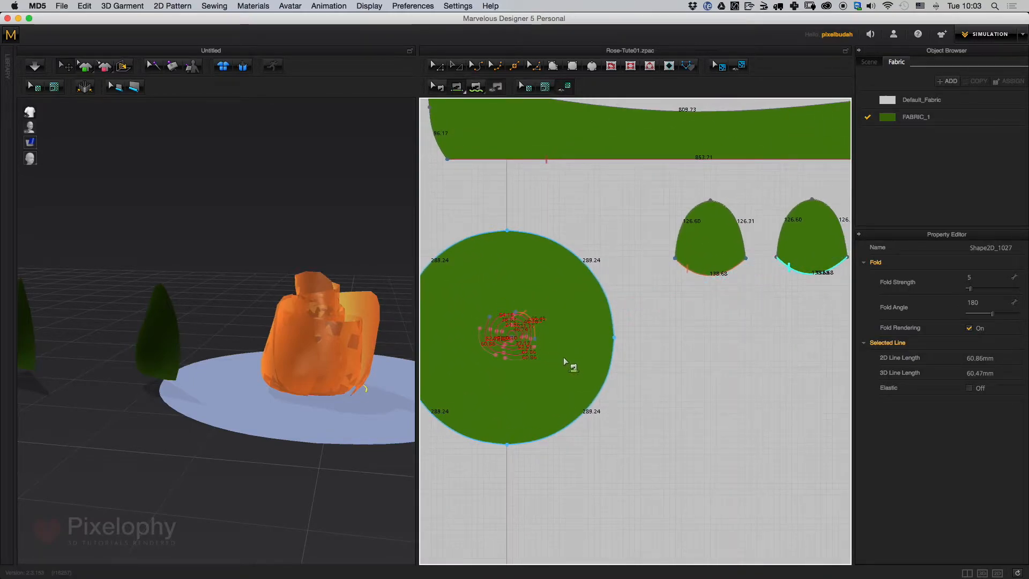
left_click(528, 360)
Sew the third petal's bottom edge to the arc outside the spiral's lower-left turn
middle_click_drag(846, 303, 695, 301)
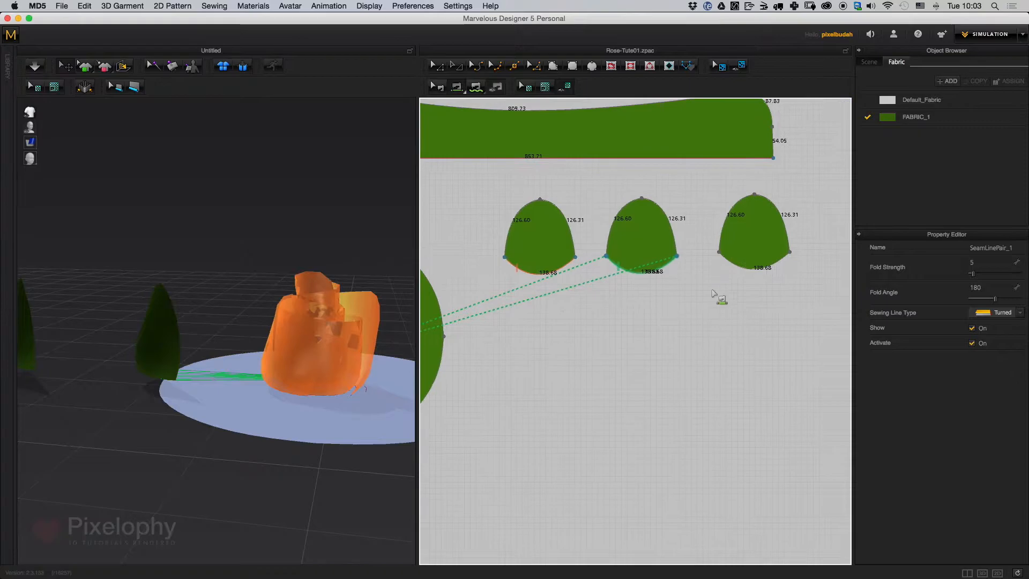
left_click(756, 270)
middle_click_drag(538, 350, 793, 321)
scroll(692, 363, "up", 5)
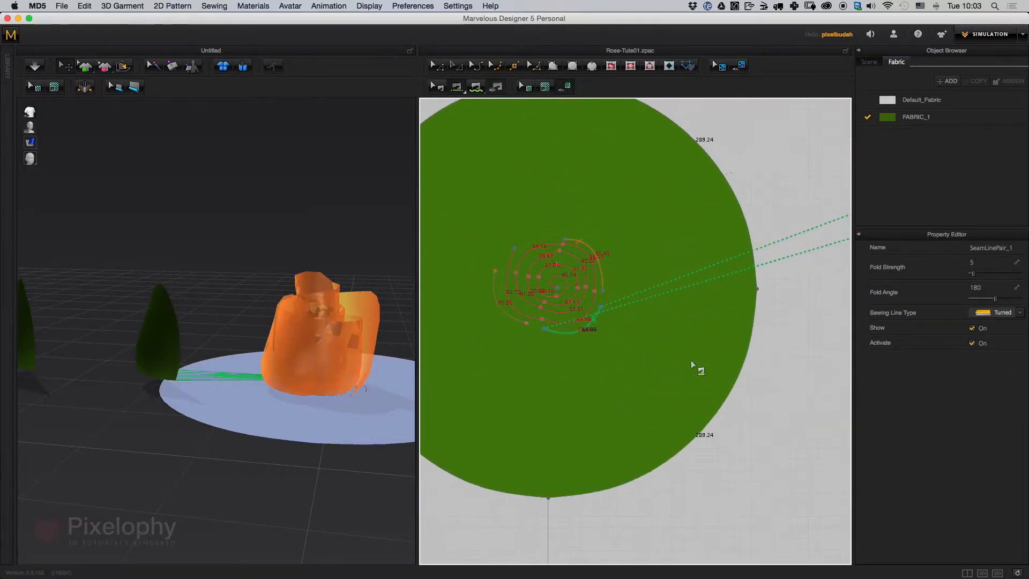
left_click(503, 318)
Lift the middle petal off the floor in the 3D view and move it beside the bloom near its sewing arc
middle_click_drag(620, 338, 660, 345)
right_click_drag(297, 468, 333, 520)
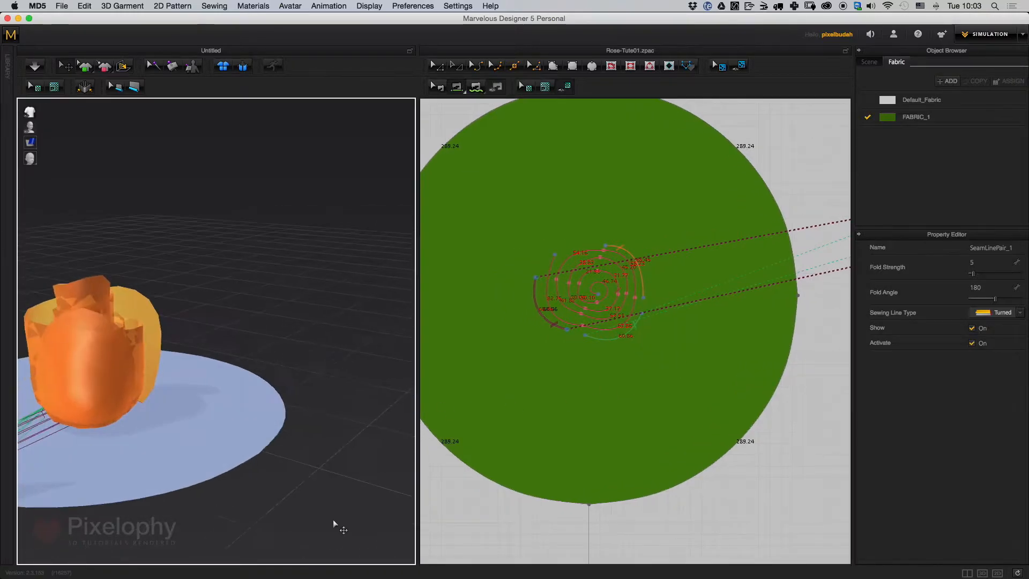
right_click_drag(211, 522, 182, 469)
middle_click_drag(181, 471, 386, 453)
left_click_drag(280, 388, 262, 236)
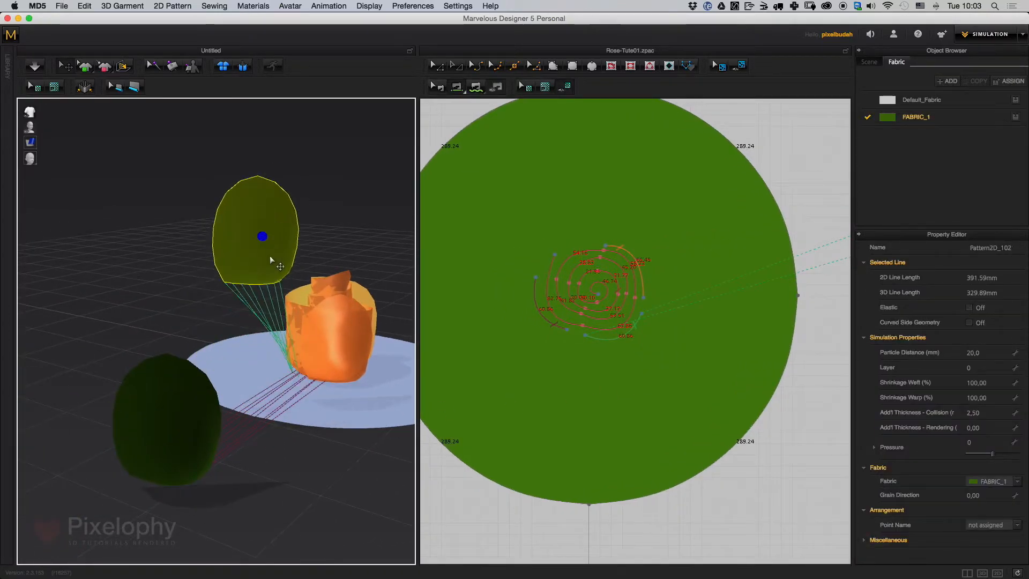
right_click_drag(281, 290, 325, 336)
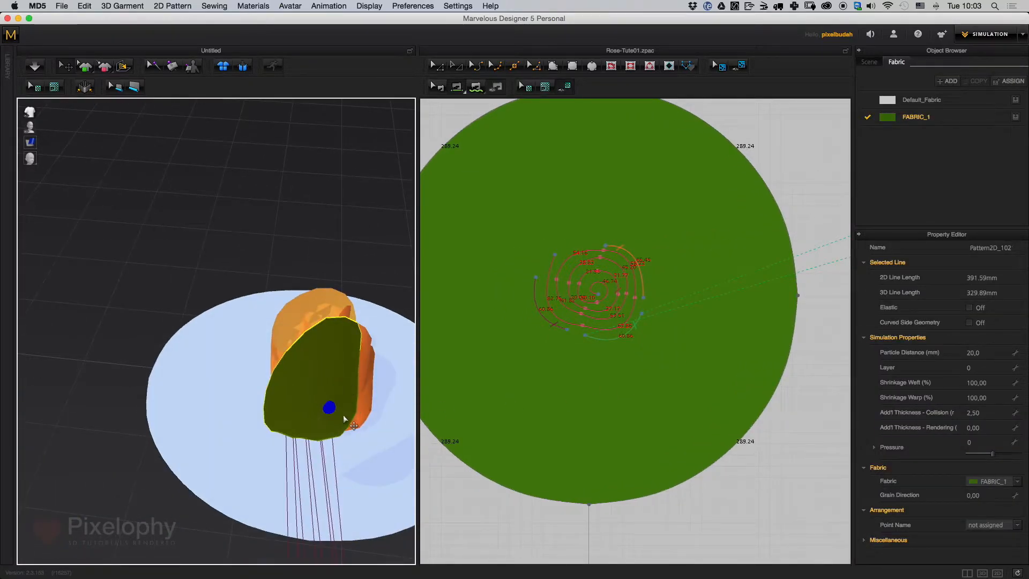
middle_click_drag(344, 419, 323, 346)
left_click(304, 280)
mouse_move(332, 301)
left_mouse_down()
mouse_move(290, 317)
mouse_move(317, 297)
left_mouse_up()
right_click_drag(317, 297, 300, 263)
left_click_drag(354, 188, 245, 290)
Raise the third petal in the 3D view, rotate it and position it close to the bloom on its own seam's side
right_click_drag(245, 289, 230, 353)
scroll(231, 375, "down", 5)
right_click_drag(258, 418, 194, 387)
left_click_drag(170, 387, 342, 327)
right_click_drag(365, 367, 238, 359)
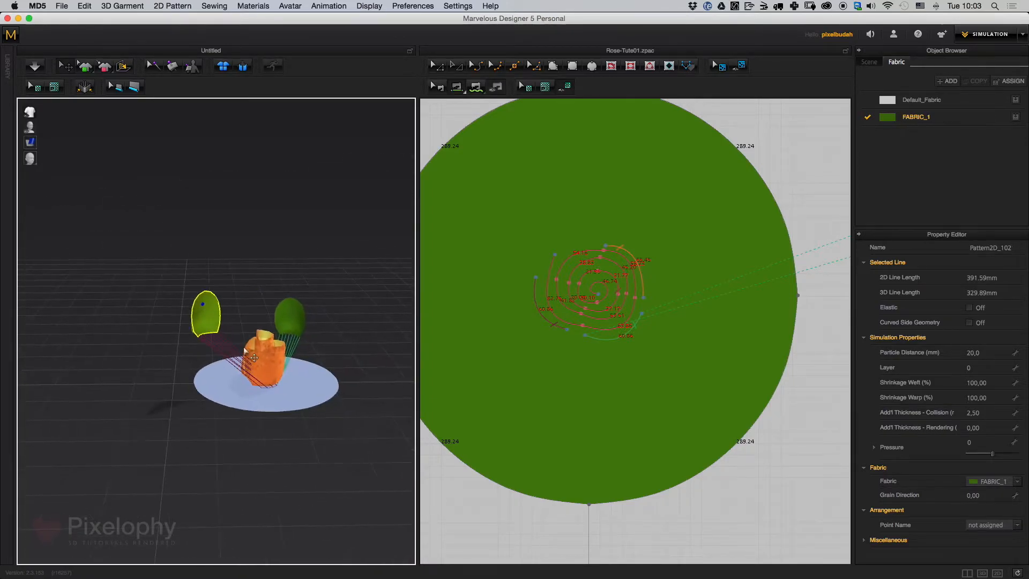
left_click(210, 313)
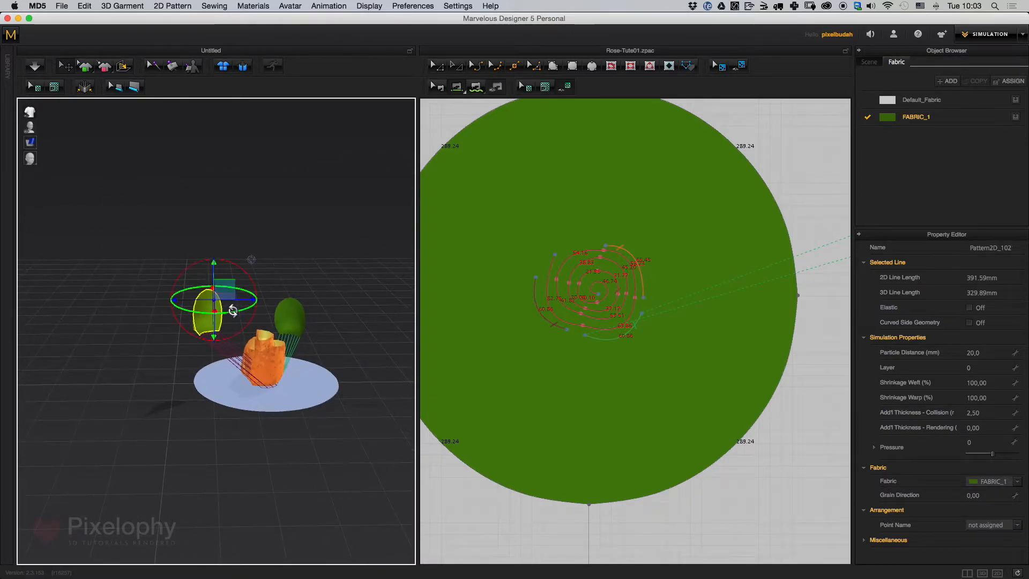
left_click_drag(233, 311, 305, 284)
left_click_drag(226, 289, 278, 341)
right_click_drag(297, 433, 360, 421)
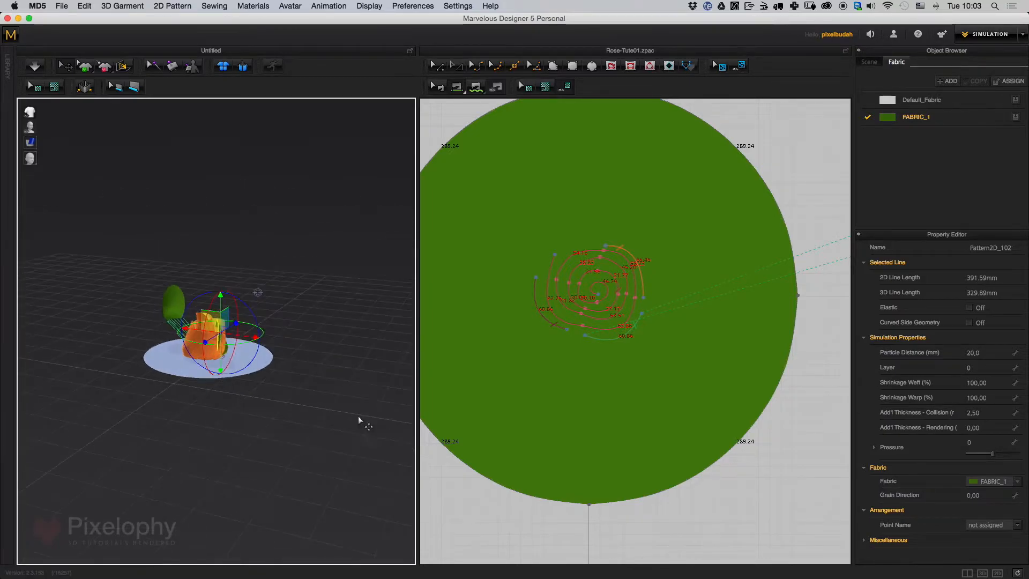
scroll(368, 475, "up", 5)
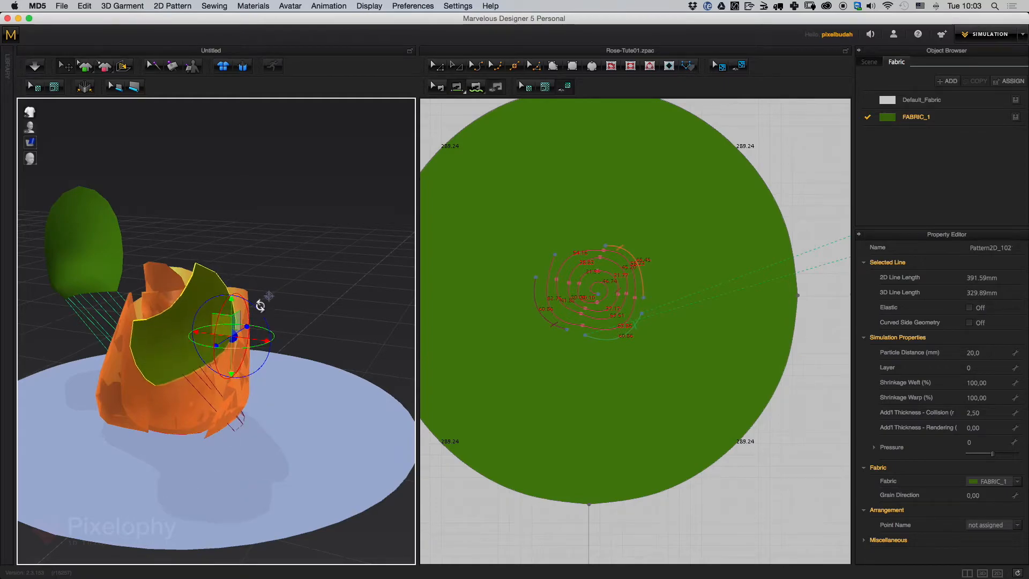
right_click_drag(259, 305, 289, 394)
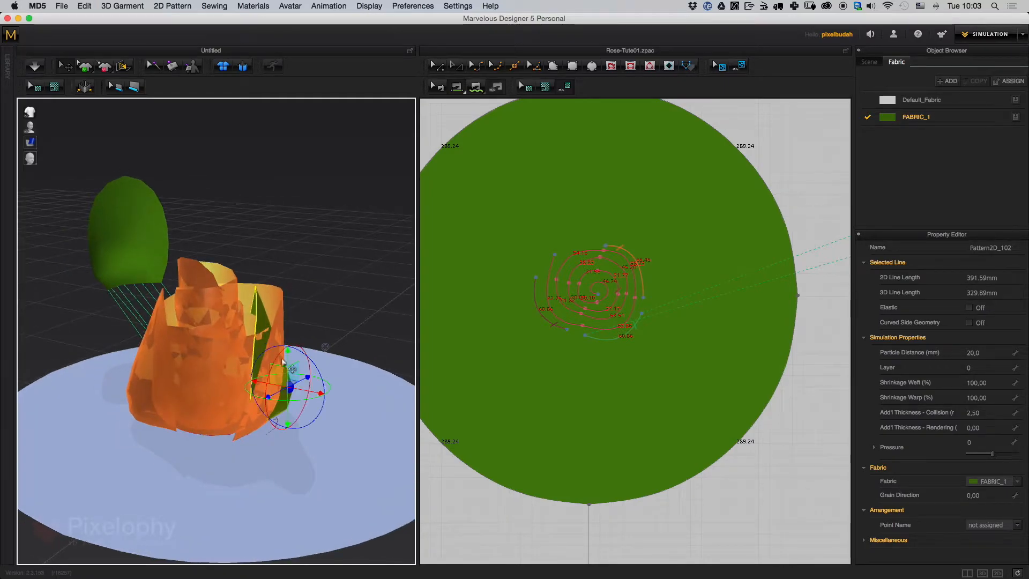
Simulate the two sewn petals and pull the collapsing one upright against the bloom
key("space")
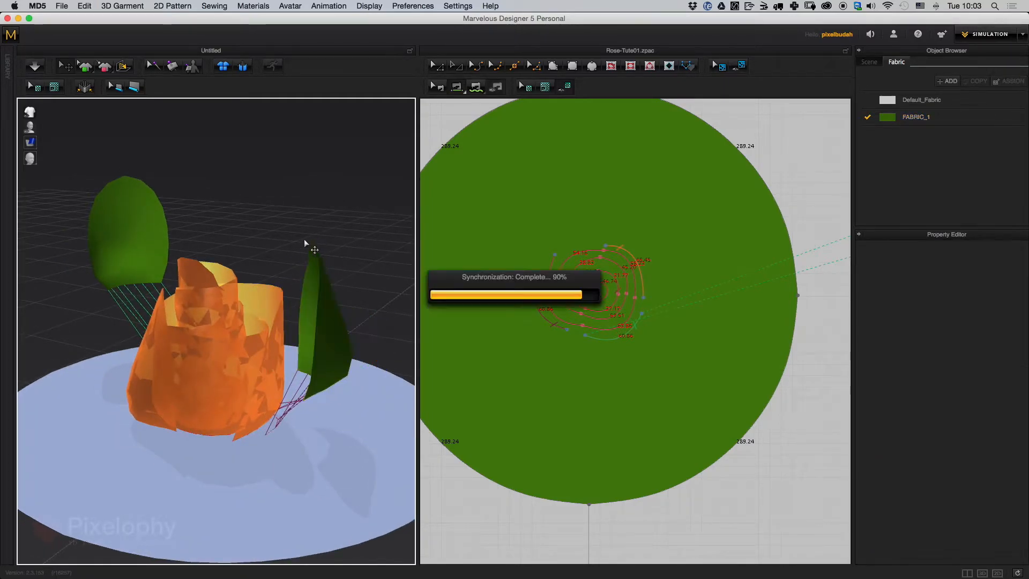
right_click_drag(380, 344, 266, 326)
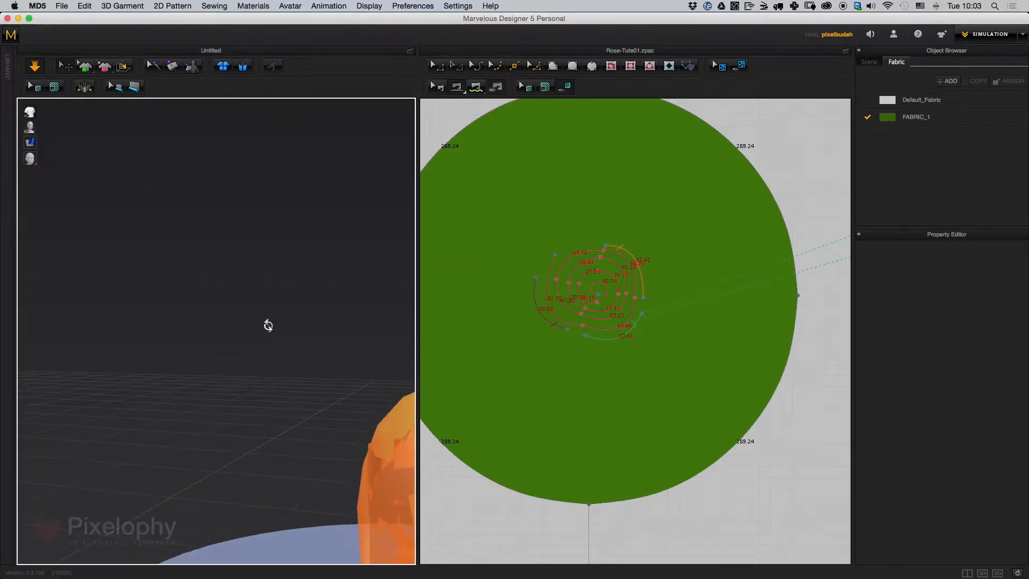
middle_click_drag(314, 471, 205, 294)
right_click_drag(204, 294, 336, 407)
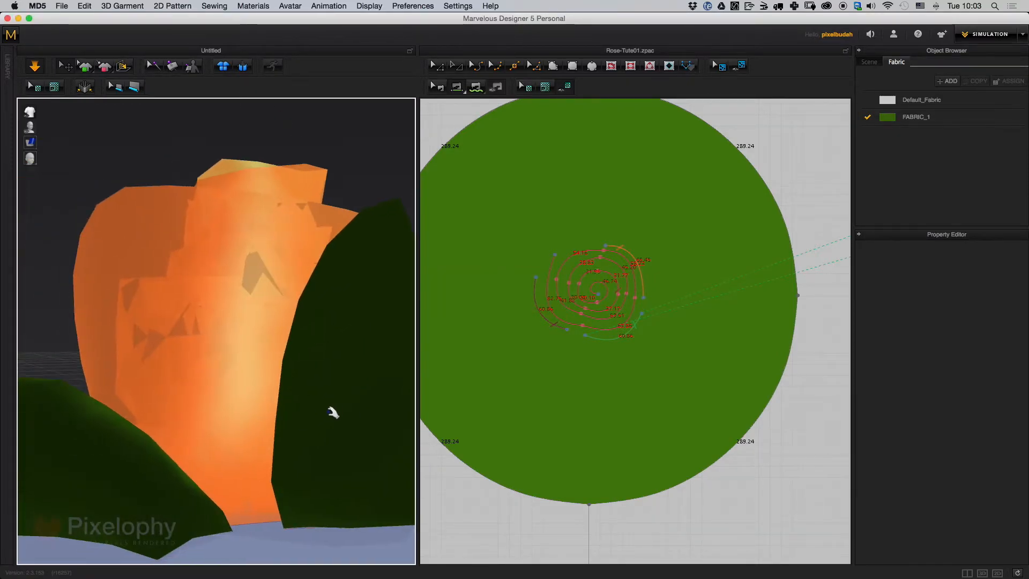
scroll(275, 438, "down", 5)
left_click_drag(188, 416, 225, 294)
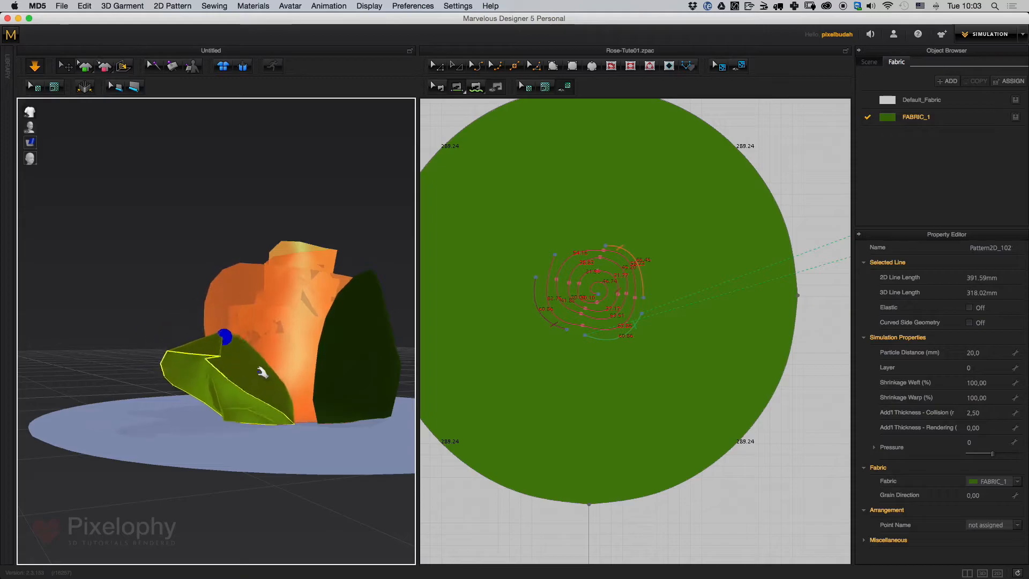
left_click_drag(307, 300, 315, 177)
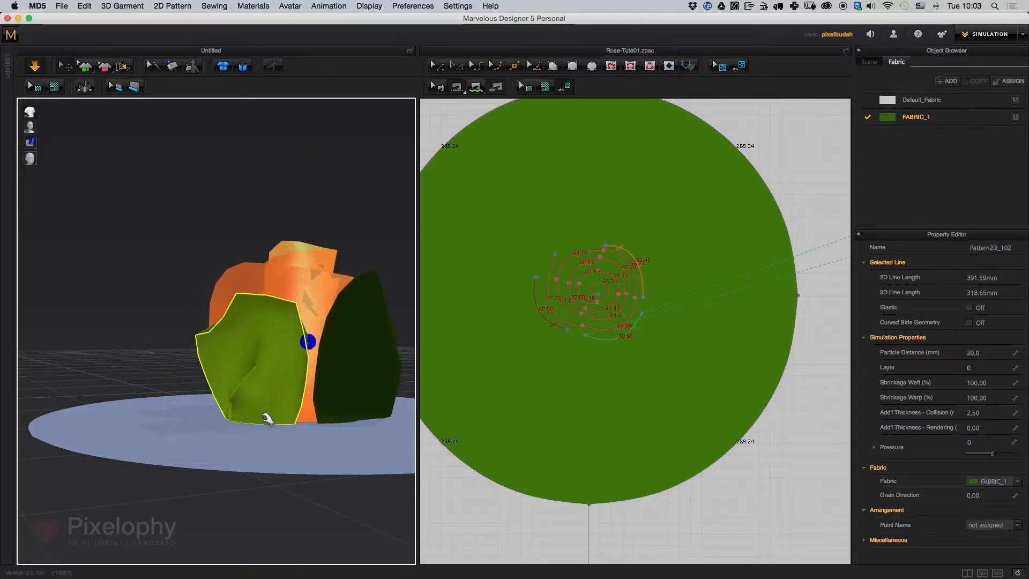
left_click_drag(222, 393, 195, 238)
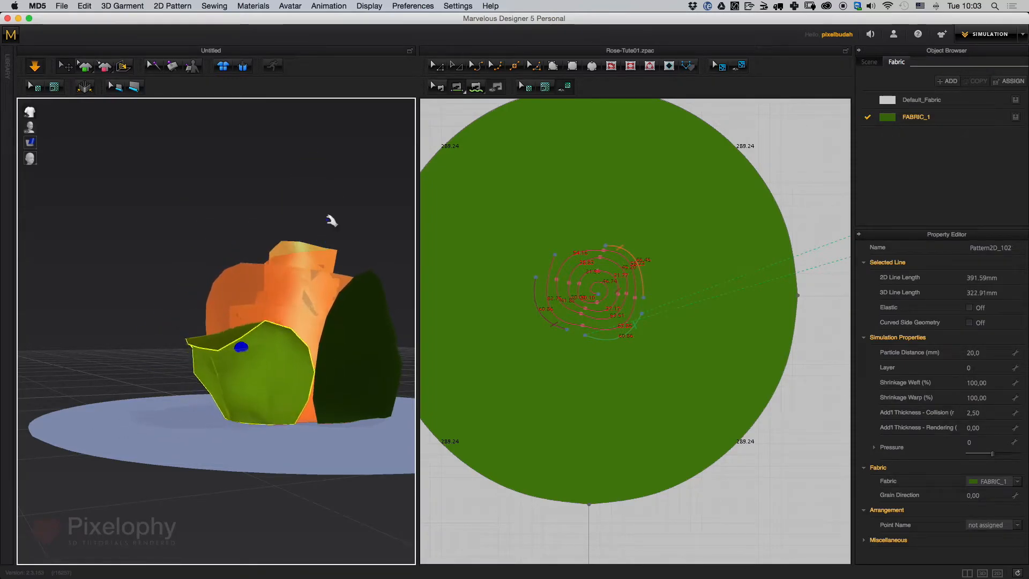
Strengthen both new petals and let them settle around the bloom in the simulation
right_click_drag(403, 351, 328, 346)
scroll(284, 328, "down", 5)
left_click(204, 355, "shift")
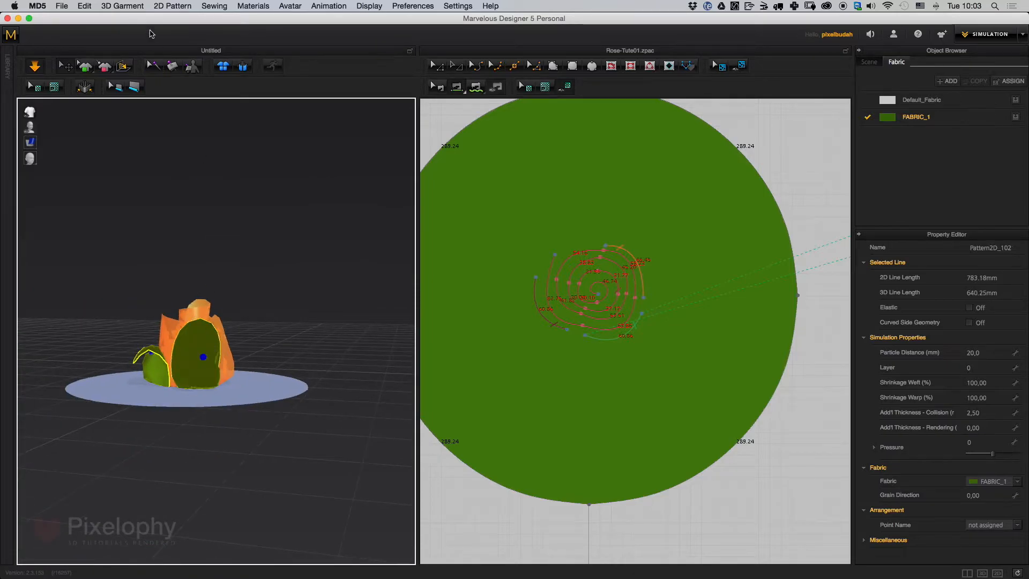
left_click(122, 6)
left_click(140, 131)
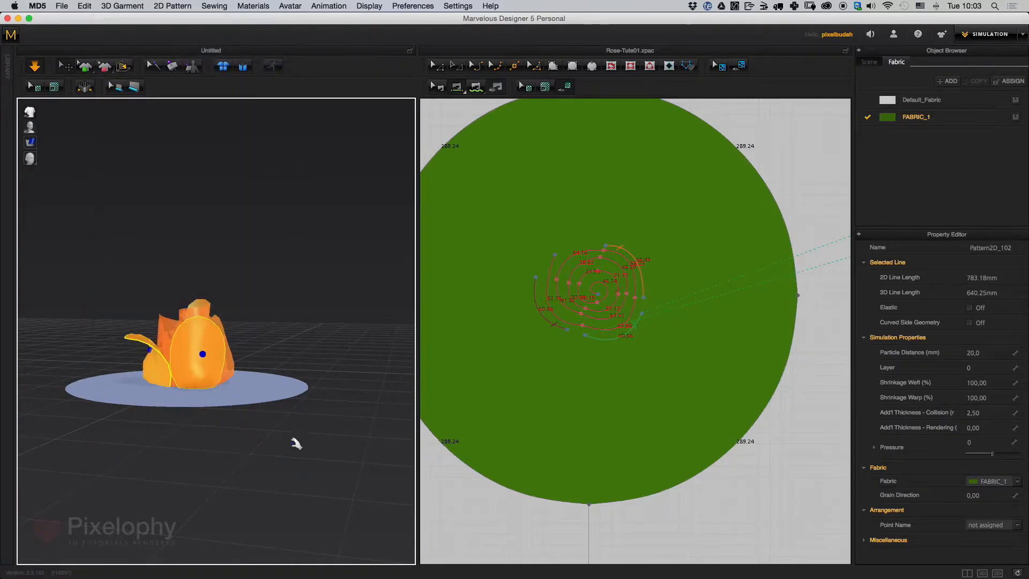
left_click(296, 441)
right_click_drag(222, 434, 268, 390)
scroll(226, 403, "up", 4)
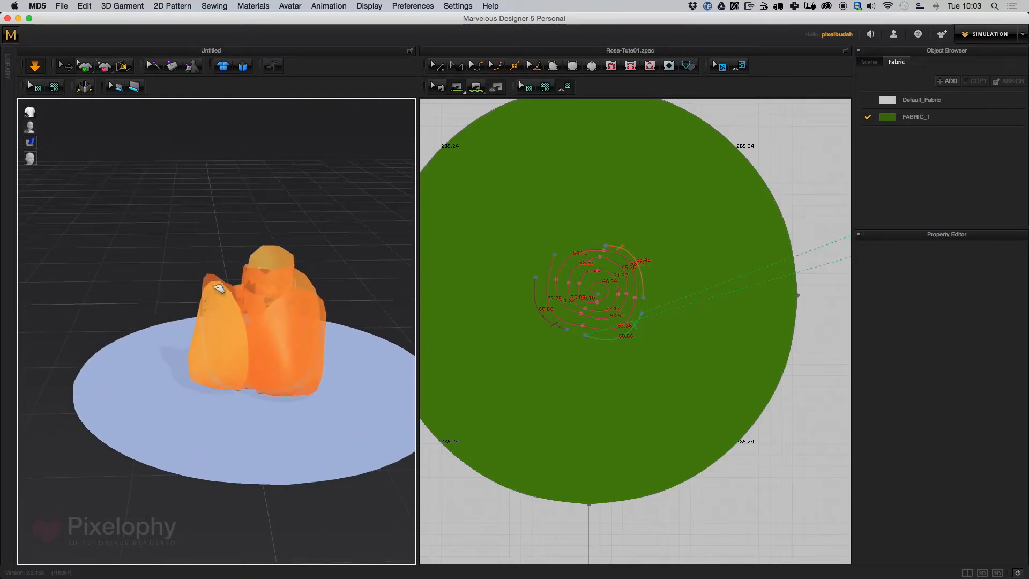
left_click(216, 292)
right_click_drag(299, 294, 276, 272)
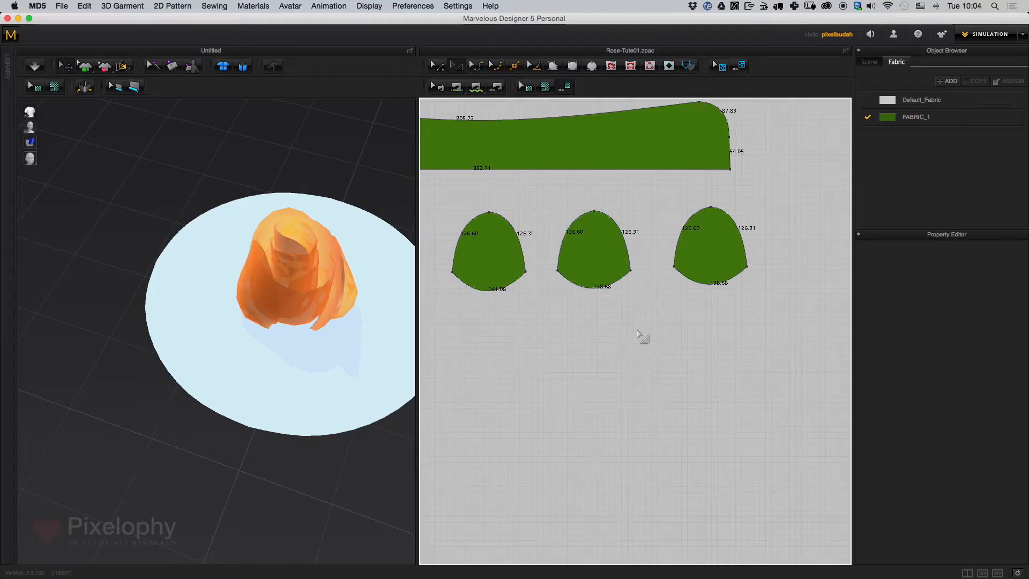
Round out the middle petal's upper sides and shorten the petal slightly, giving sides of about 134 mm
scroll(642, 337, "up", 2)
scroll(659, 300, "down", 1)
scroll(597, 289, "up", 2)
scroll(636, 328, "down", 2)
scroll(632, 396, "up", 4)
middle_click_drag(529, 149, 597, 307)
key("c")
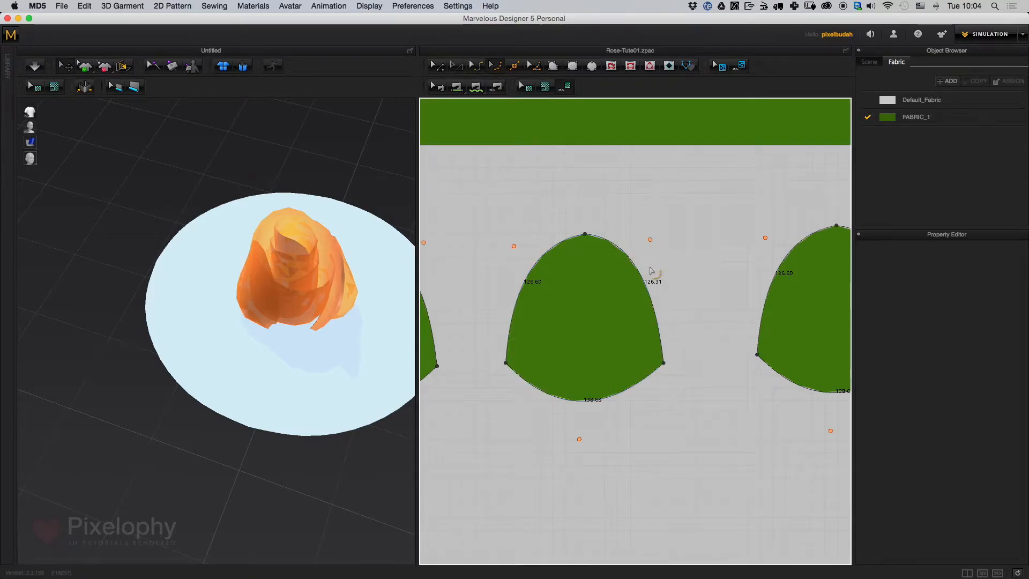
left_click(651, 265)
left_click_drag(685, 229, 677, 229)
left_click_drag(514, 246, 491, 231)
key("a")
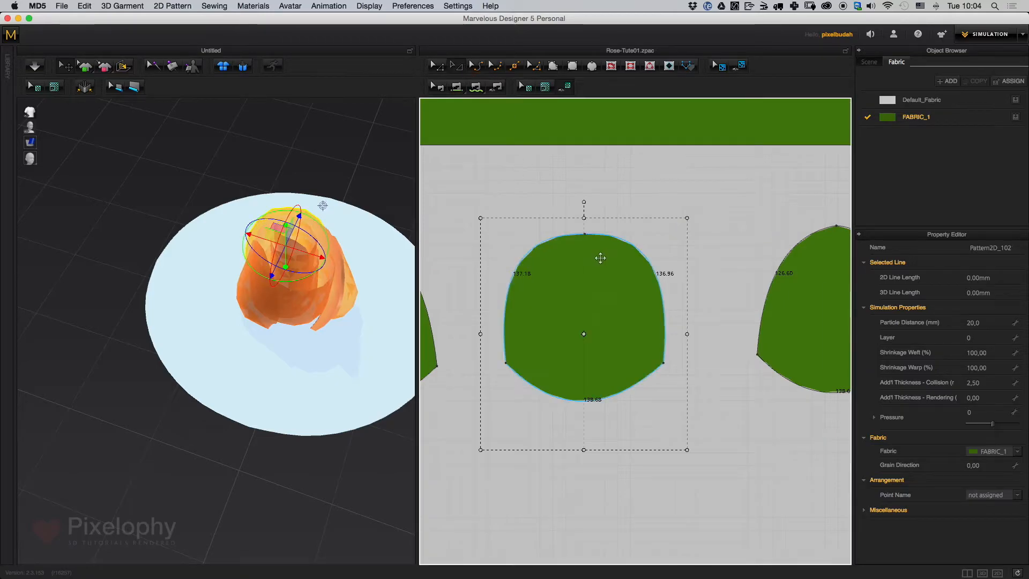
right_click_drag(579, 247, 732, 228)
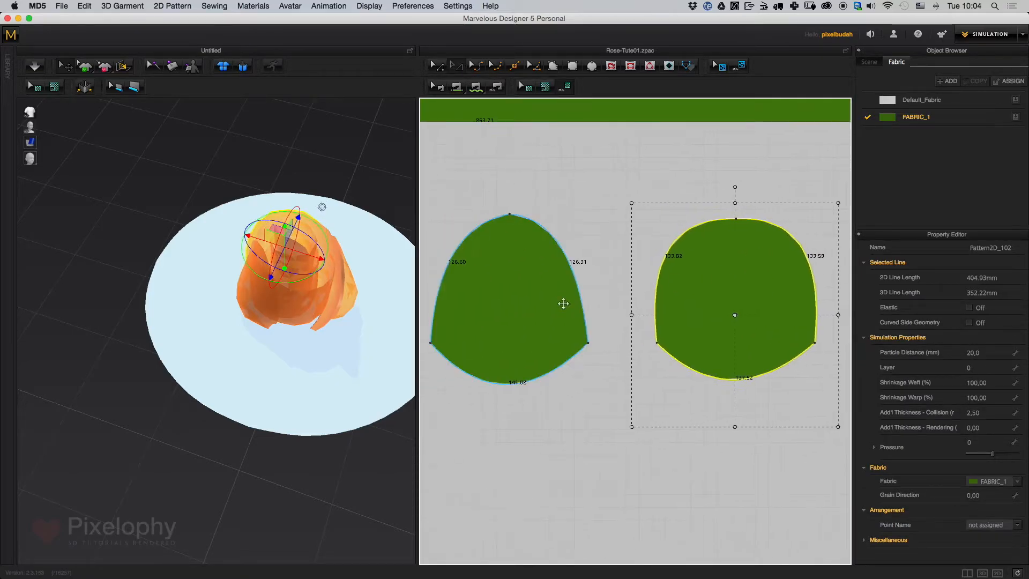
Round out both upper sides of the leftmost petal, giving sides of about 130 mm
left_click(512, 217)
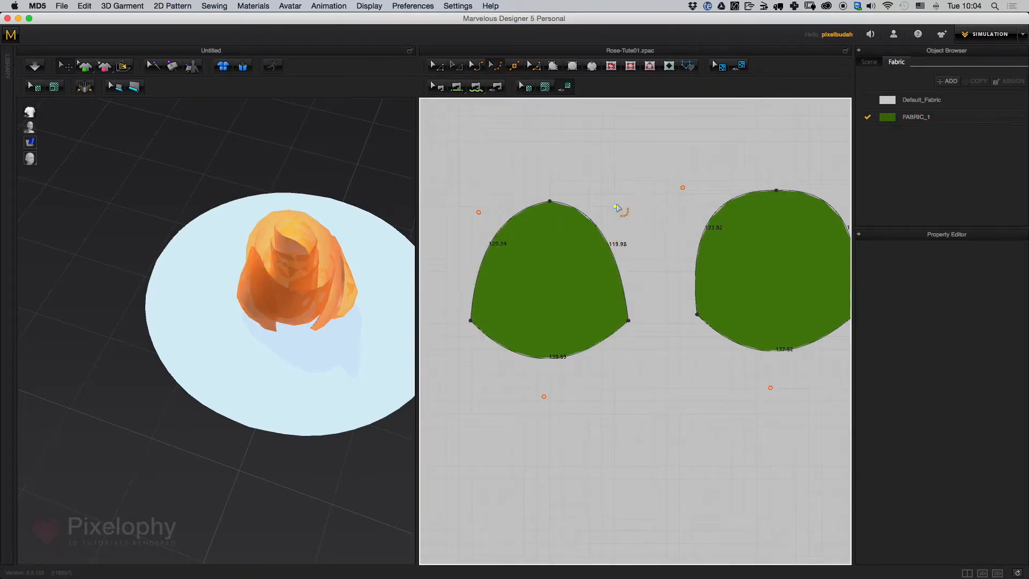
left_click_drag(615, 206, 627, 179)
left_click_drag(478, 213, 462, 195)
Simulate the reshaped petals and pull one of them into place around the bloom in the 3D view
right_click_drag(342, 217, 311, 181)
key("space")
middle_click_drag(384, 436, 249, 363)
right_click_drag(249, 363, 386, 464)
middle_click_drag(386, 464, 349, 404)
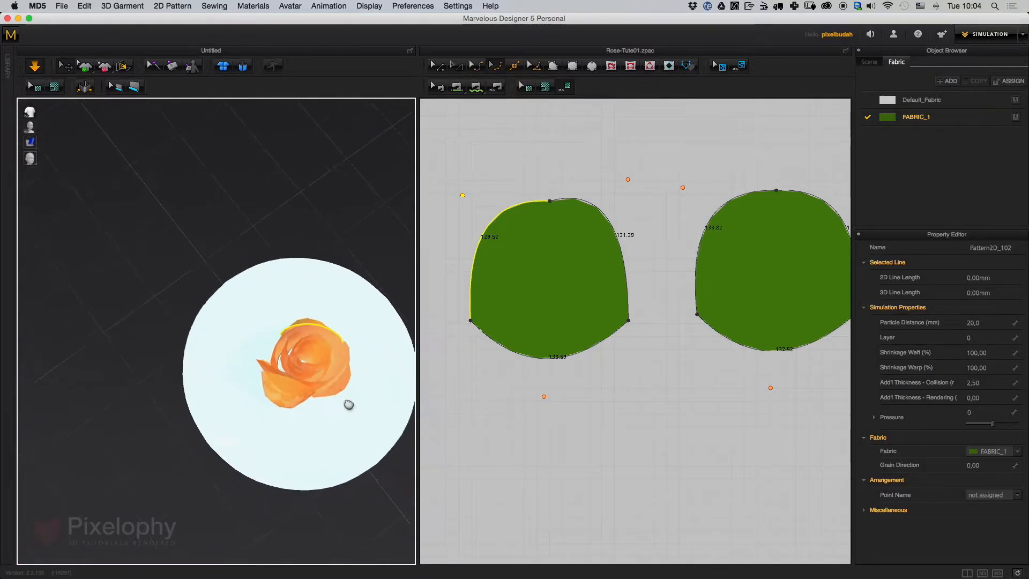
right_click_drag(349, 404, 362, 455)
scroll(367, 477, "up", 4)
middle_click_drag(367, 477, 378, 505)
left_click_drag(312, 389, 333, 411)
right_click_drag(334, 411, 356, 379)
scroll(580, 401, "down", 5)
Review the three petals around the bloom and inspect the arcs and seams surrounding the spiral on the circular cloth
left_click(458, 69)
middle_click_drag(643, 296, 578, 230)
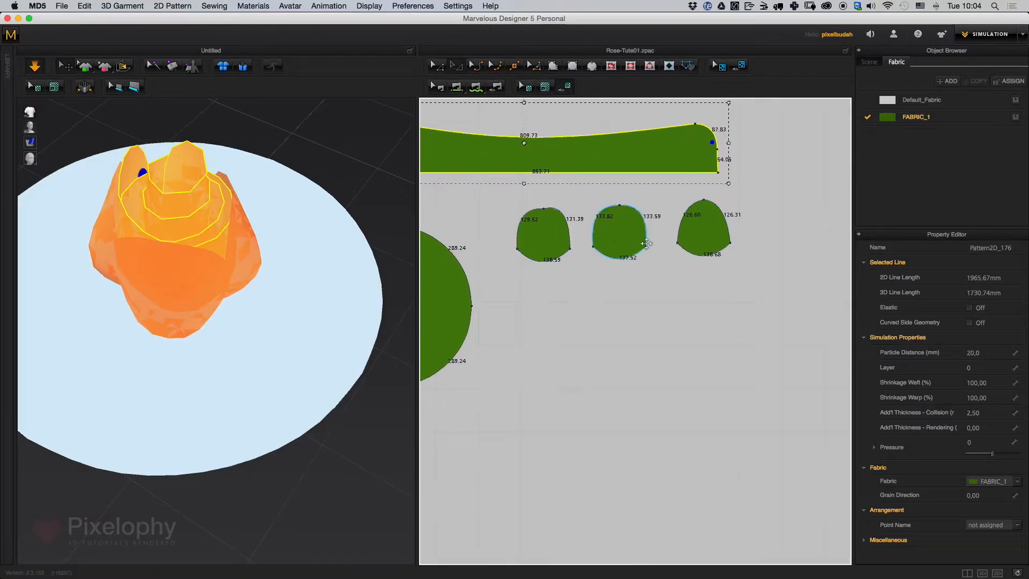
right_click_drag(288, 463, 283, 498)
scroll(241, 475, "up", 3)
scroll(356, 523, "down", 3)
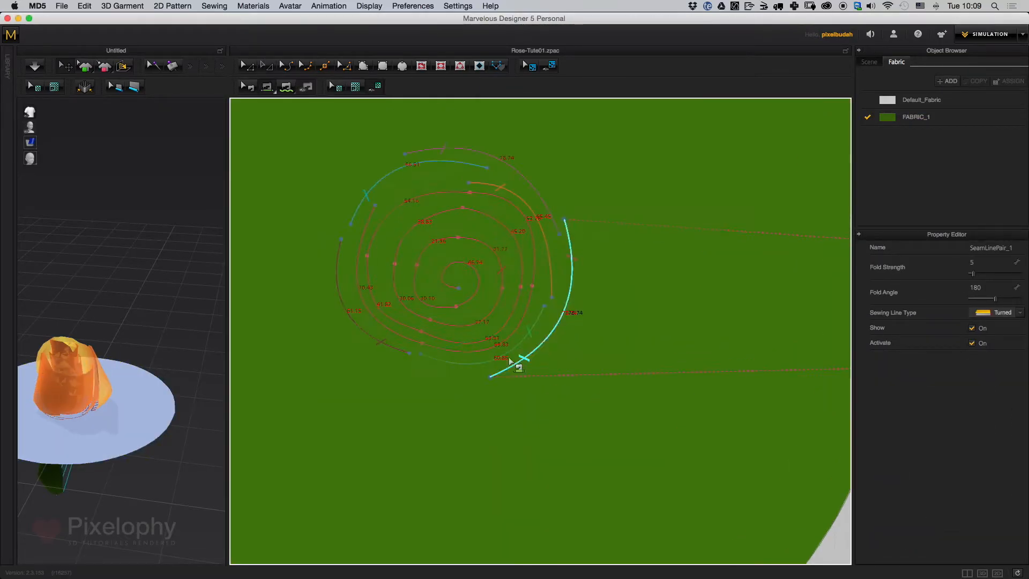
left_click(536, 191)
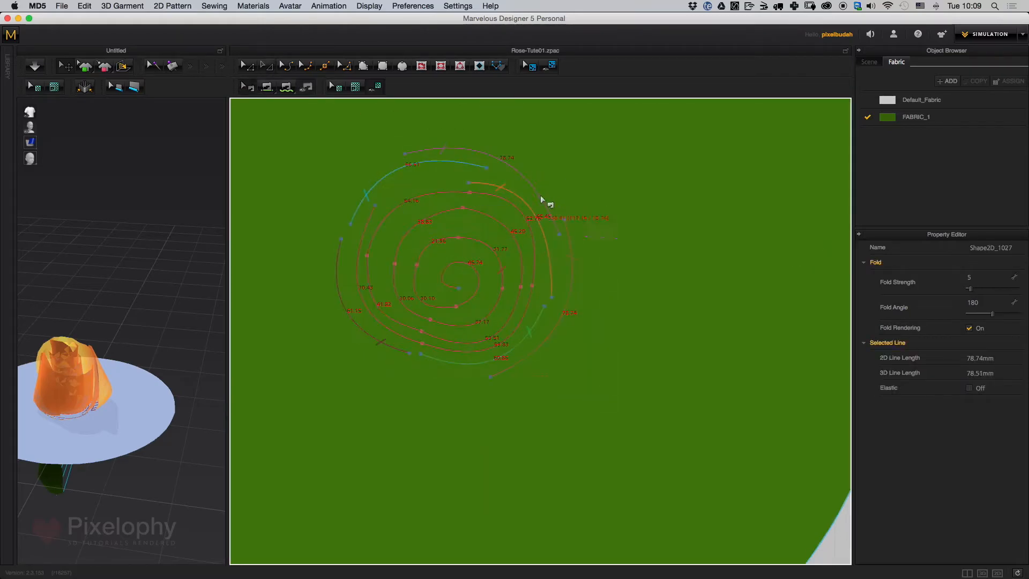
left_click(327, 155)
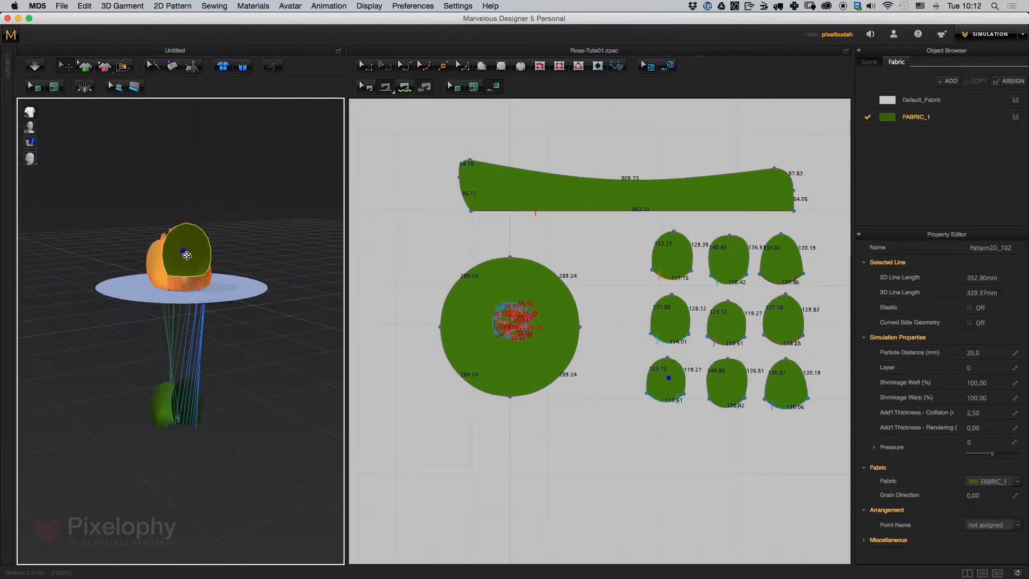
Toggle the strengthening of all nine petals together and simulate them around the bloom
right_click_drag(186, 255, 222, 280)
scroll(225, 227, "up", 5)
middle_click_drag(225, 227, 230, 227)
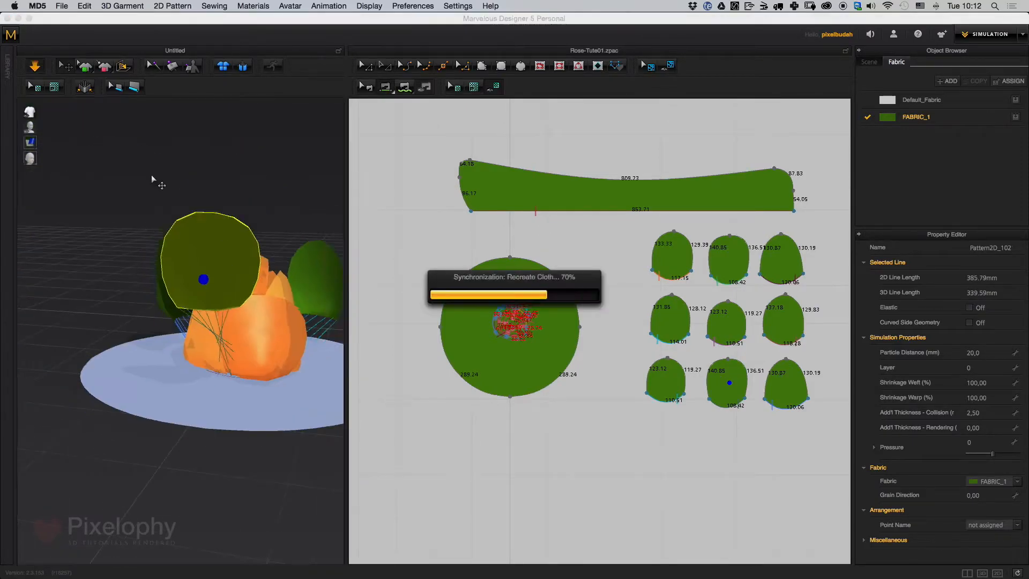
left_click_drag(721, 226, 539, 408)
left_click(122, 5)
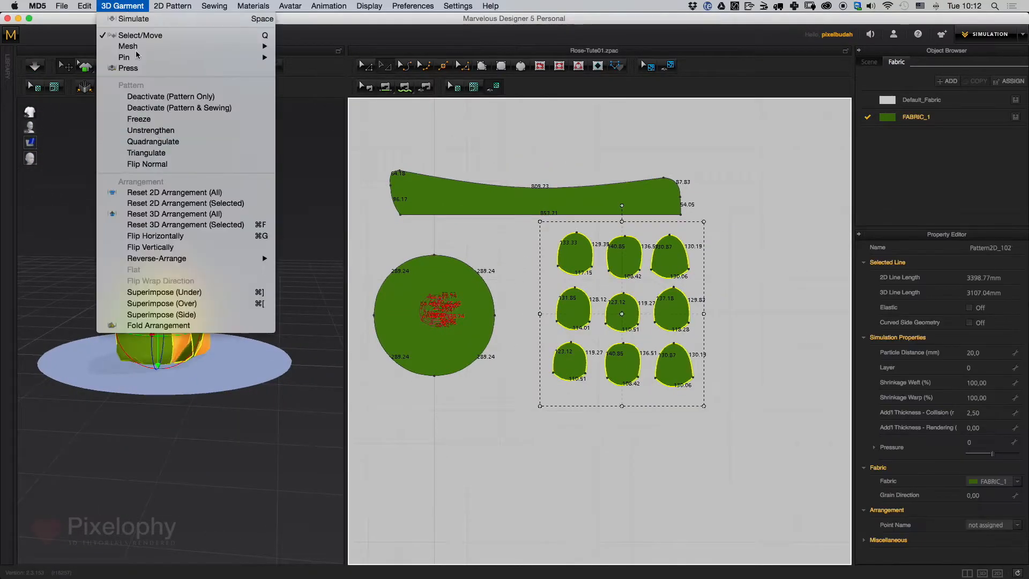
left_click(160, 129)
key("space")
right_click_drag(215, 343, 217, 411)
scroll(177, 375, "up", 8)
scroll(482, 322, "up", 10)
left_click(658, 333)
key("z")
left_click_drag(659, 354, 636, 404)
scroll(659, 464, "down", 4)
scroll(541, 195, "up", 5)
key("c")
middle_click_drag(542, 195, 600, 257)
left_click_drag(688, 300, 696, 303)
key("g")
left_click(513, 445)
double_click(513, 194)
key("c")
left_click_drag(444, 269, 409, 228)
middle_click_drag(409, 227, 419, 222)
key("v")
left_click_drag(466, 405, 461, 415)
key("z")
mouse_move(523, 441)
left_mouse_down()
mouse_move(512, 439)
mouse_move(525, 444)
left_mouse_up()
middle_click_drag(525, 444, 525, 431)
left_click_drag(402, 270, 409, 226)
left_click_drag(415, 246, 407, 299)
left_click_drag(730, 263, 728, 297)
key("a")
key("c")
key("z")
left_click_drag(685, 403, 680, 393)
key("c")
left_click_drag(665, 172, 670, 169)
left_click_drag(441, 227, 437, 224)
left_click_drag(406, 348, 404, 350)
scroll(423, 139, "down", 5)
key("z")
scroll(424, 139, "down", 4)
middle_click_drag(799, 346, 641, 441)
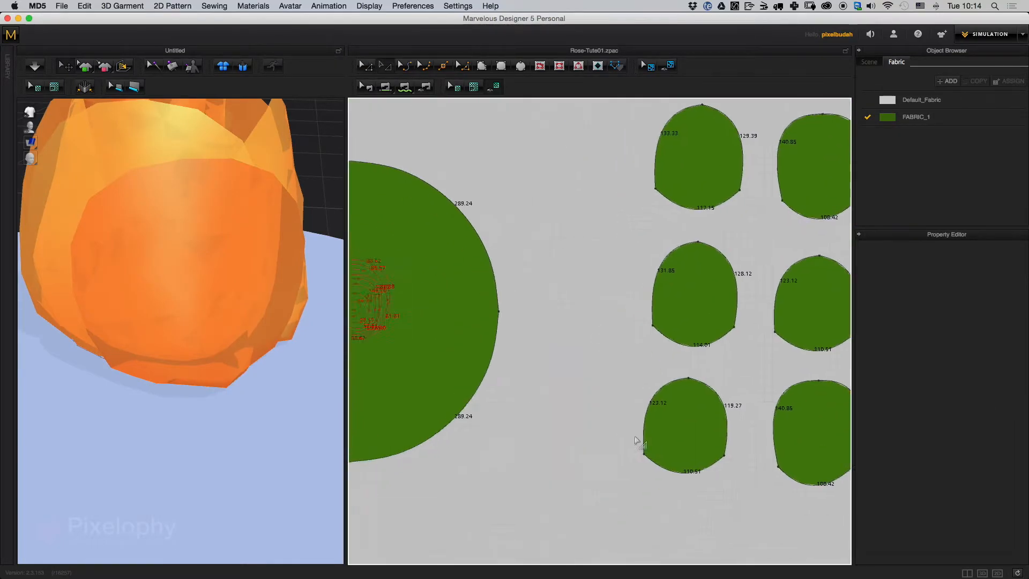
Examine the simulated rosebud from several sides and compare it with the nine petal patterns
middle_click_drag(720, 503, 597, 429)
middle_click_drag(435, 402, 605, 490)
scroll(284, 386, "down", 10)
right_click_drag(284, 385, 290, 407)
middle_click_drag(751, 456, 600, 345)
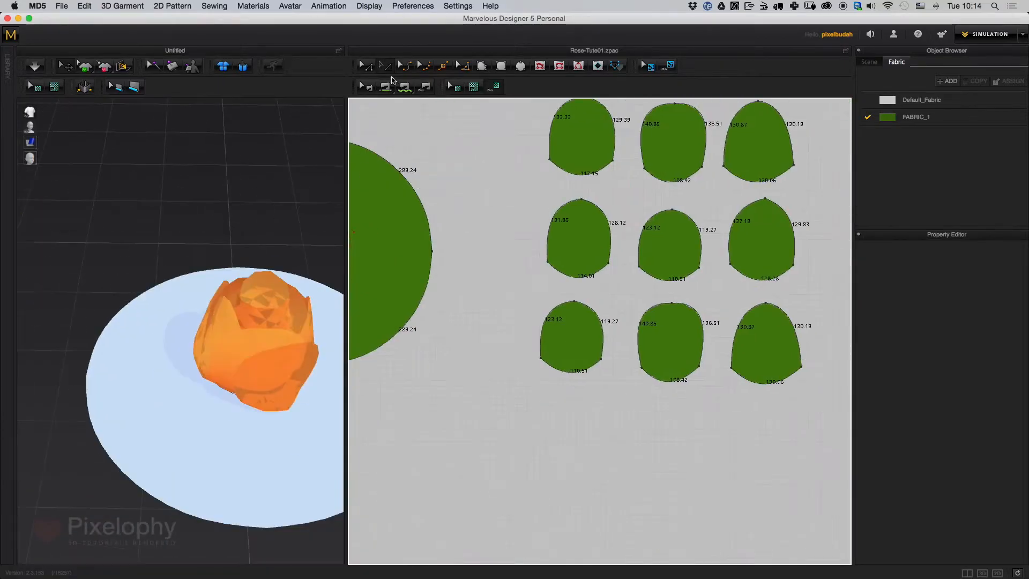
middle_click_drag(694, 353, 620, 298)
left_click(598, 113)
left_click(300, 498)
right_click_drag(289, 471, 267, 493)
scroll(322, 490, "up", 3)
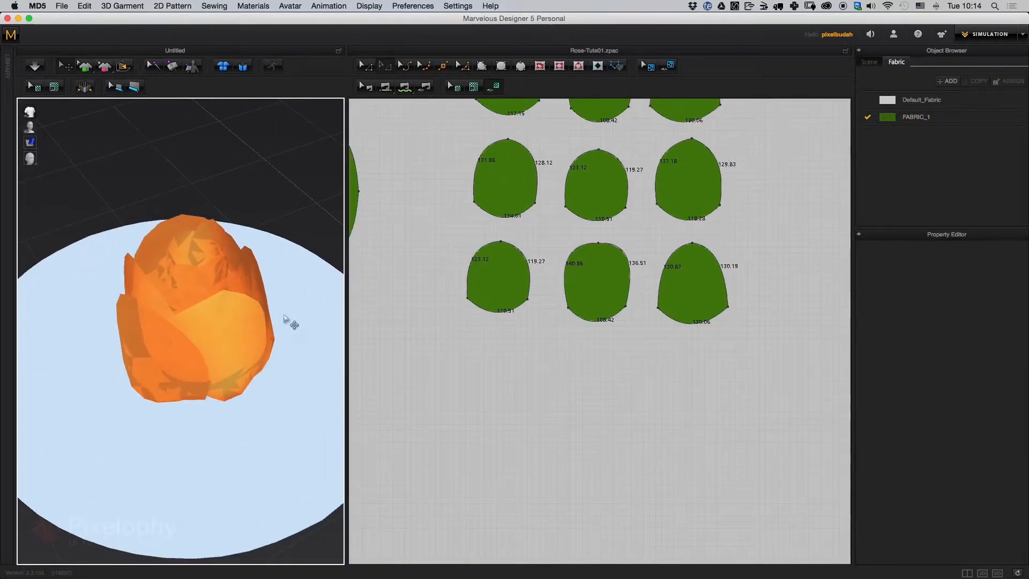
right_click_drag(284, 316, 255, 402)
Enlarge the 3D view to inspect the overlapping outer petals up close, and restore the narrower layout
left_click_drag(346, 484, 462, 472)
right_click_drag(391, 348, 339, 459)
scroll(339, 459, "up", 3)
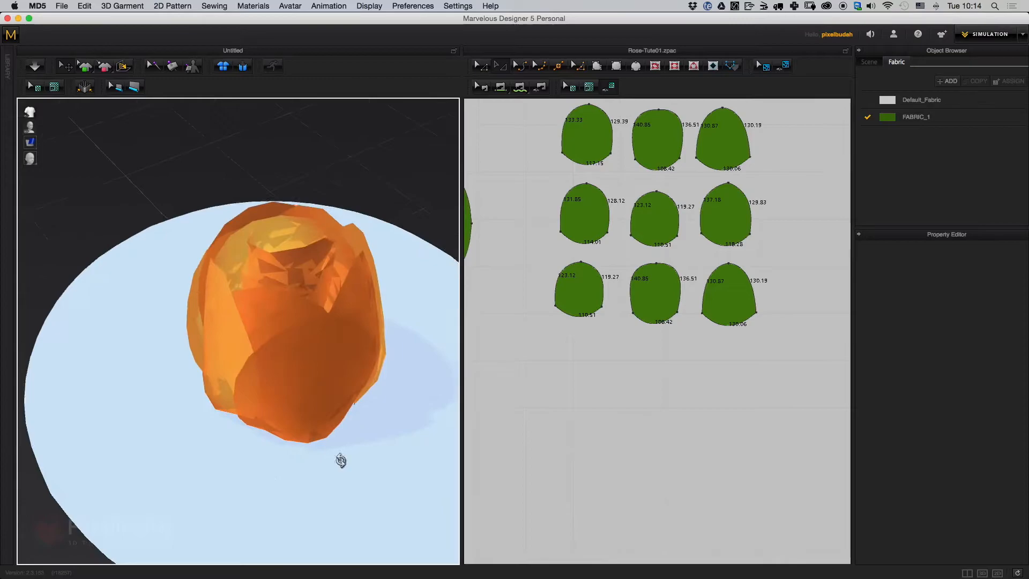
middle_click_drag(509, 321, 696, 375)
scroll(567, 379, "up", 6)
scroll(354, 450, "down", 3)
mouse_move(322, 456)
right_mouse_down()
mouse_move(364, 463)
mouse_move(316, 455)
right_mouse_up()
scroll(322, 455, "down", 3)
scroll(642, 328, "down", 8)
left_click(552, 329)
left_click_drag(462, 402, 352, 402)
scroll(696, 418, "up", 3)
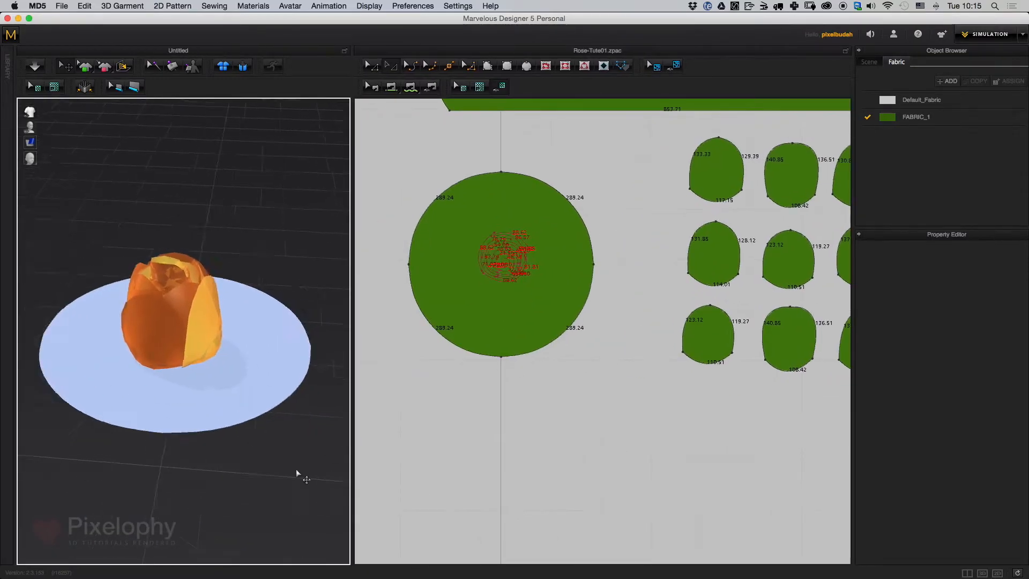
right_click_drag(324, 445, 206, 418)
scroll(292, 509, "down", 2)
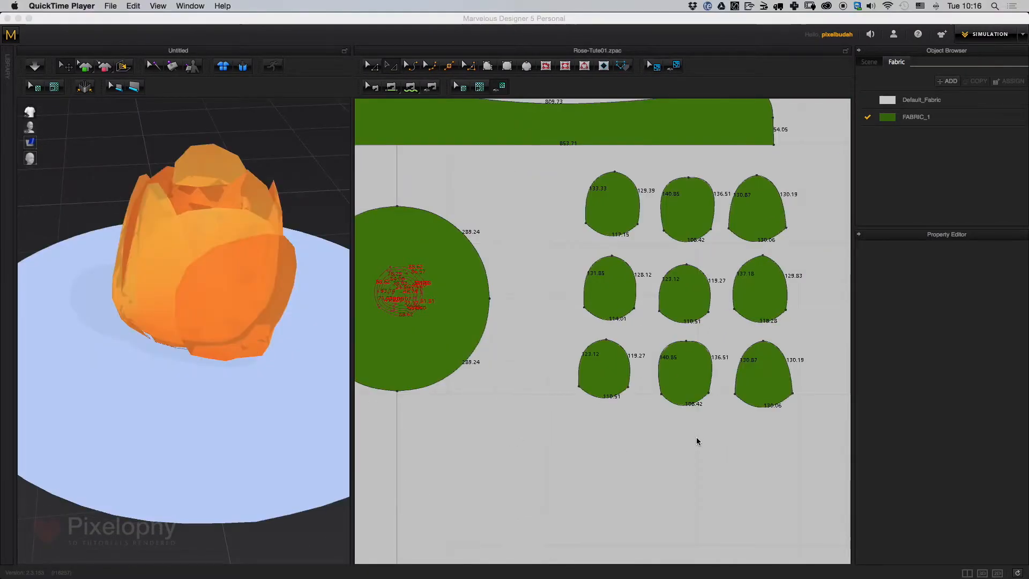
Add a new fabric and set its colour to pink
scroll(697, 348, "up", 3)
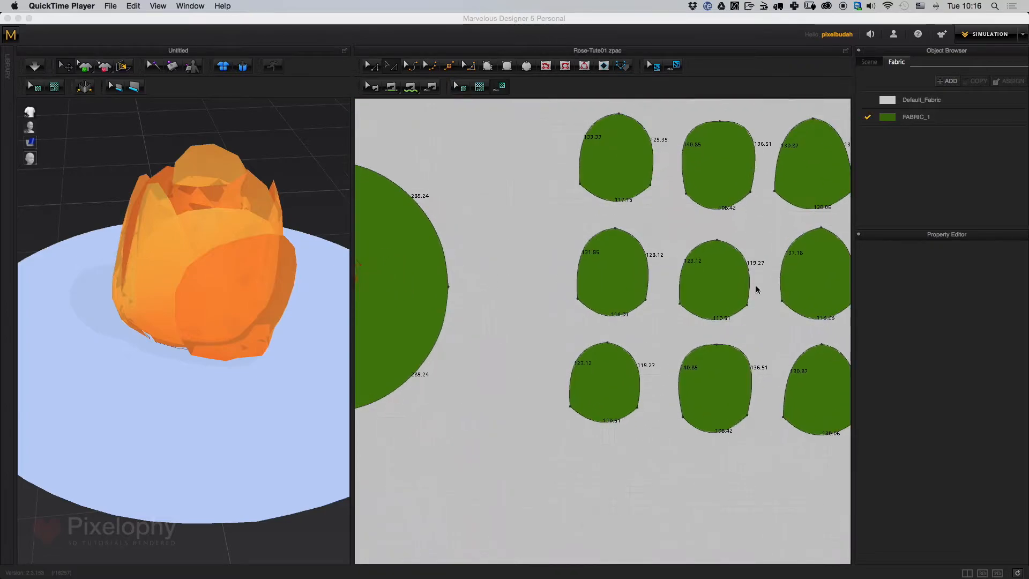
middle_click_drag(757, 285, 804, 230)
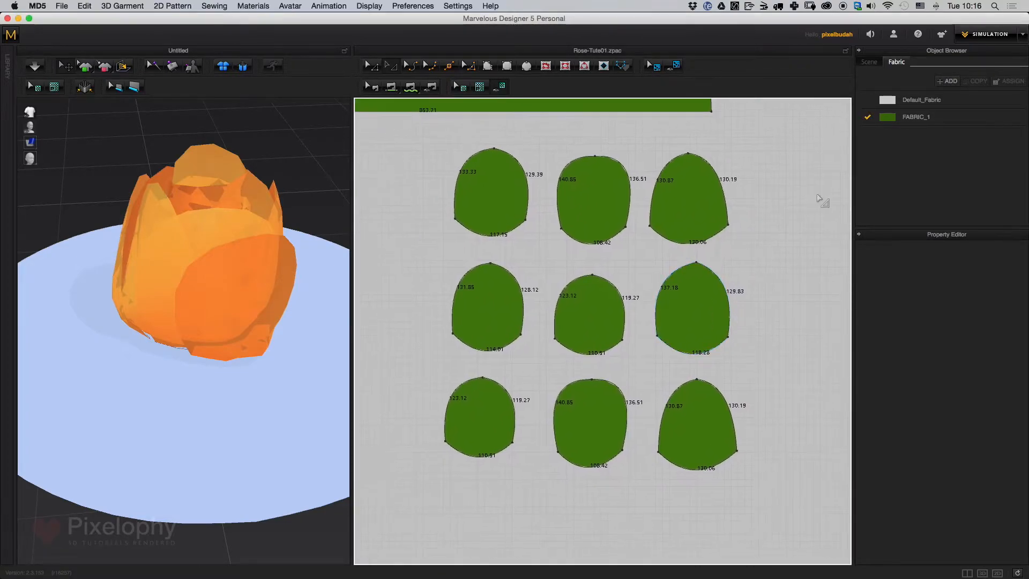
left_click(949, 81)
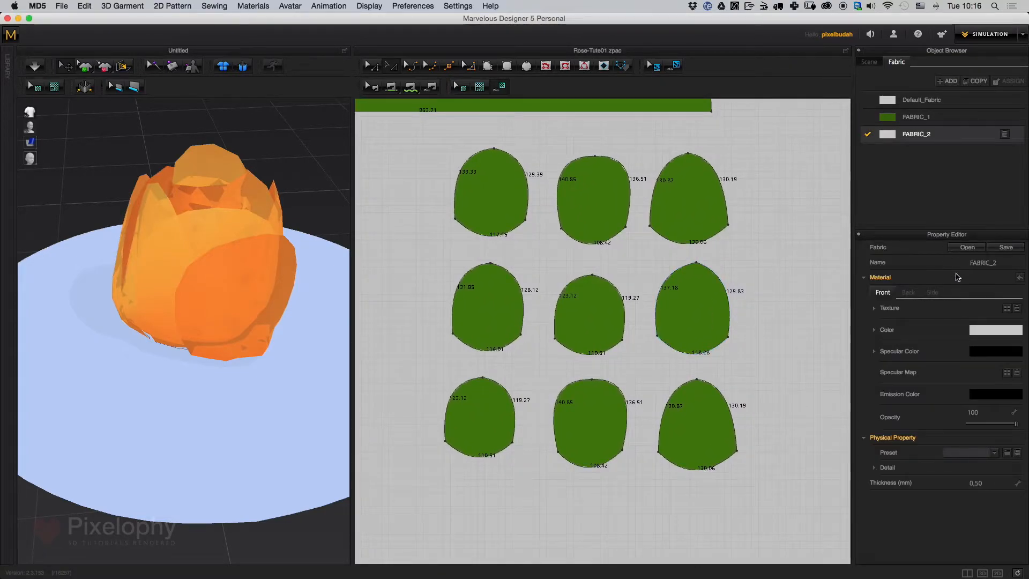
left_click(992, 330)
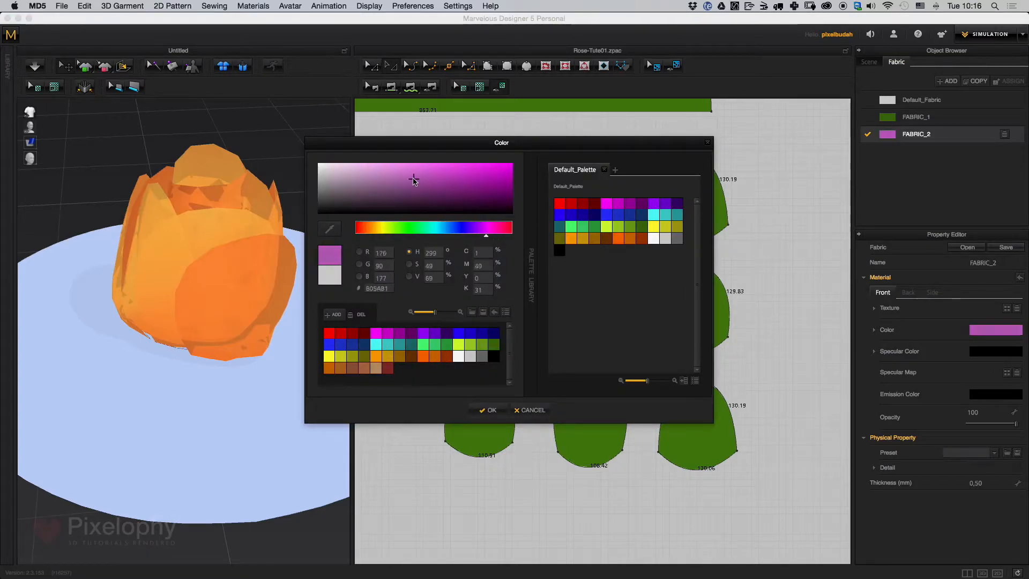
left_click(440, 170)
left_click(489, 410)
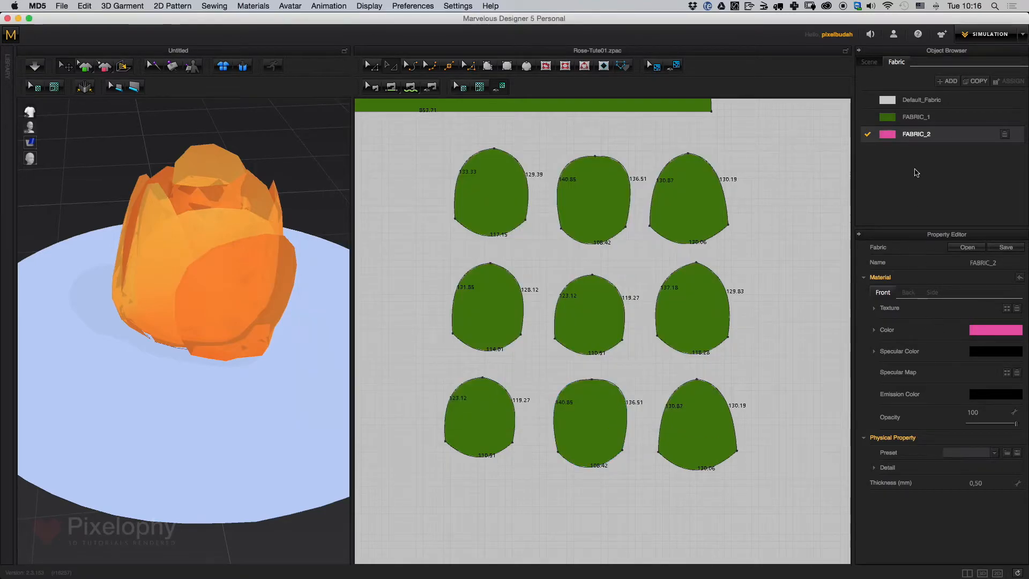
Assign the pink fabric to all nine petals and to the long strip
left_click_drag(781, 144, 422, 561)
left_click_drag(892, 134, 669, 211)
left_click(786, 305)
middle_click_drag(685, 124, 758, 284)
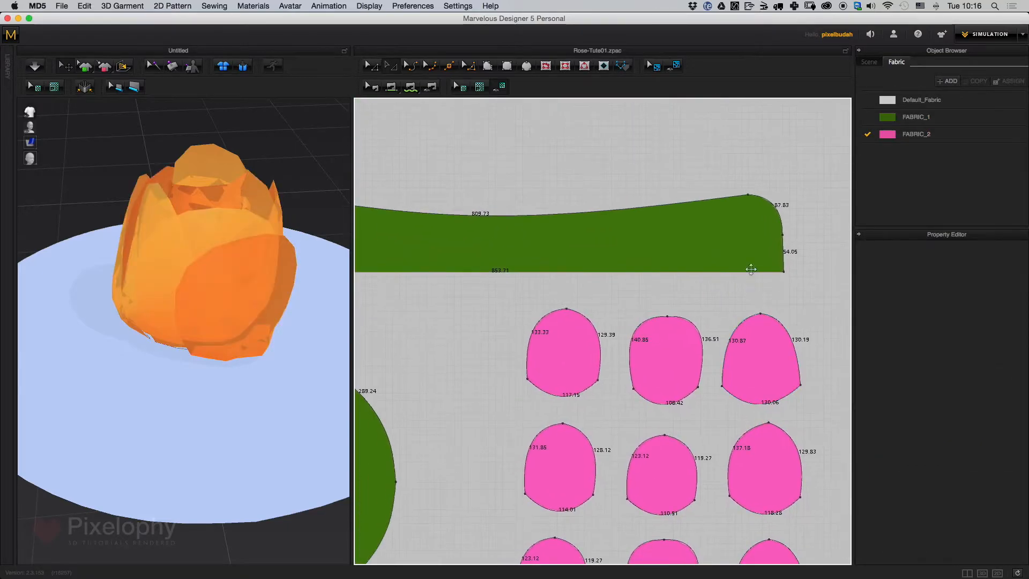
left_click(761, 257)
left_click_drag(889, 135, 724, 241)
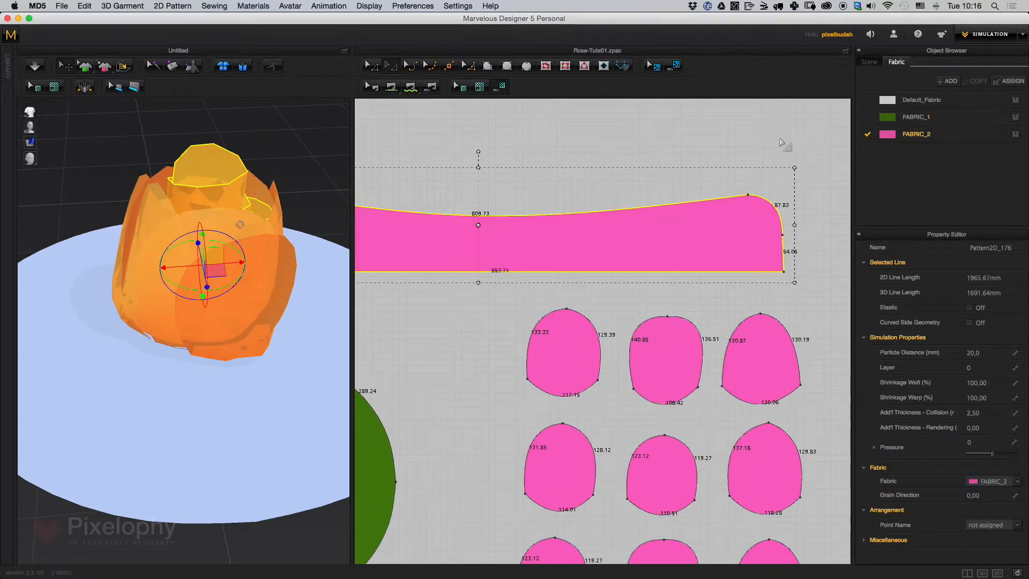
left_click(779, 142)
Open the list of physical property presets for the pink FABRIC_2
middle_click_drag(757, 376, 758, 262)
scroll(757, 322, "down", 2)
scroll(741, 326, "up", 1)
middle_click_drag(775, 352, 752, 370)
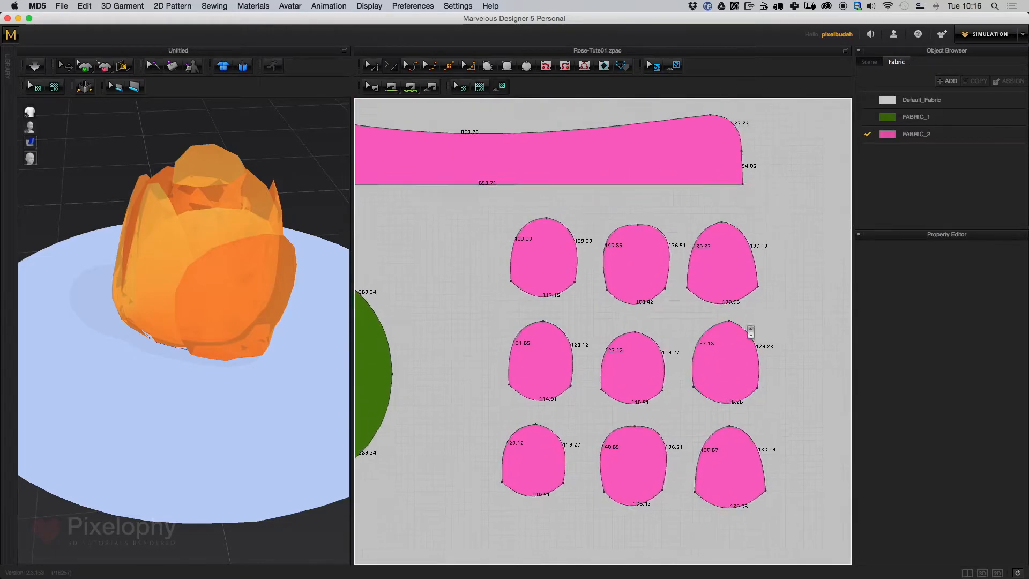
scroll(751, 332, "down", 1)
middle_click_drag(734, 333, 775, 309)
scroll(742, 262, "down", 1)
middle_click_drag(736, 251, 772, 236)
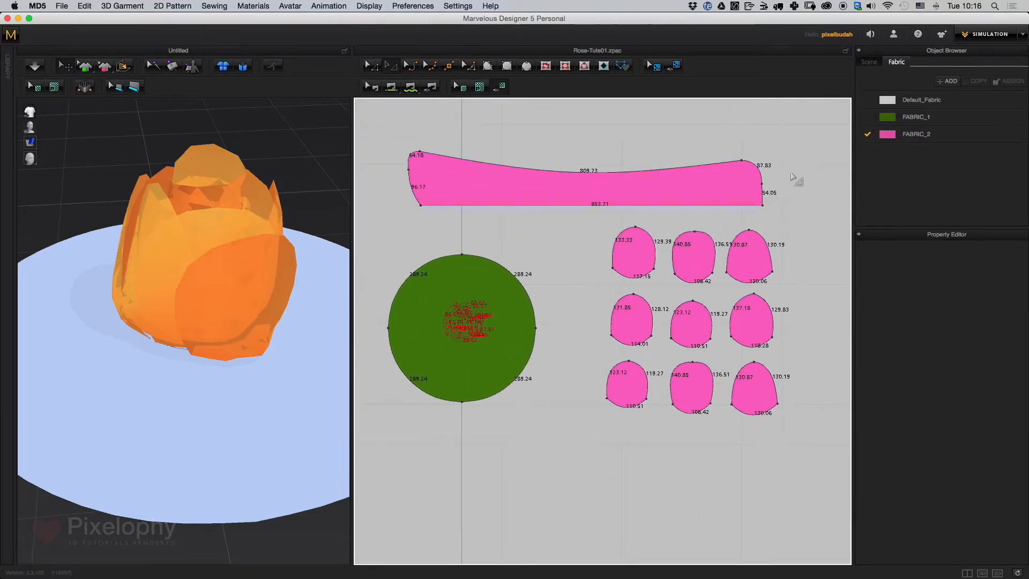
left_click(941, 135)
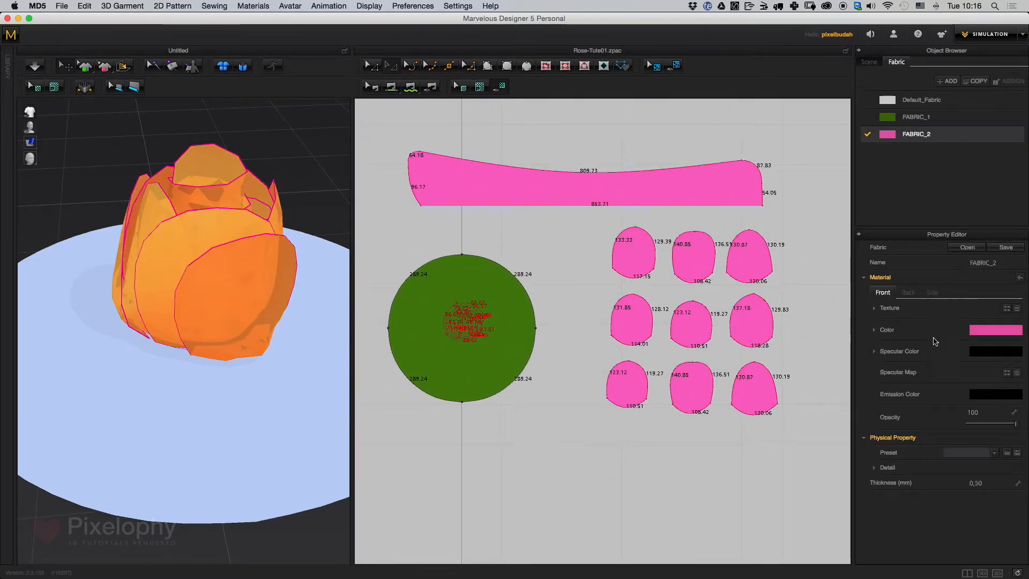
left_click(992, 453)
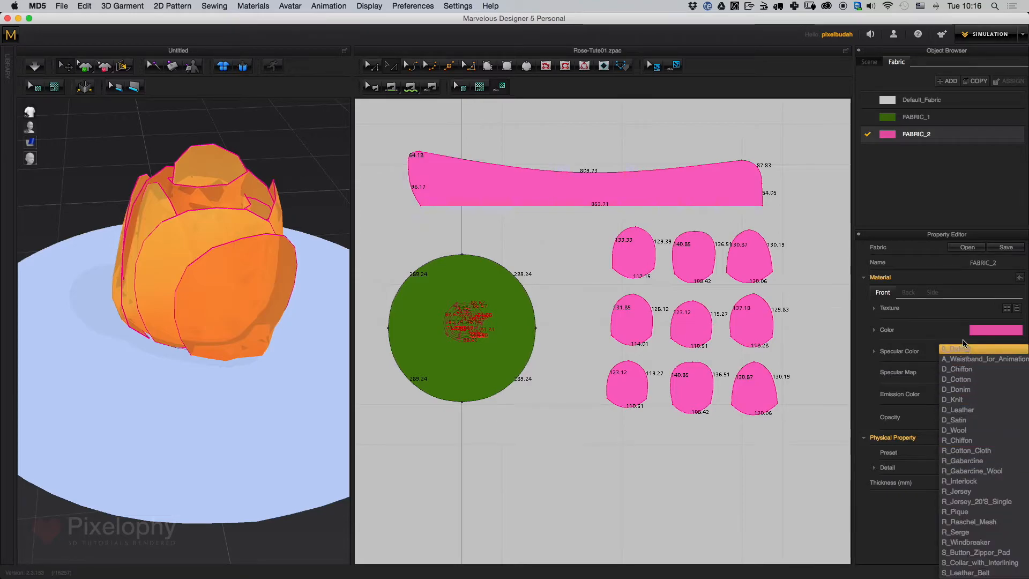
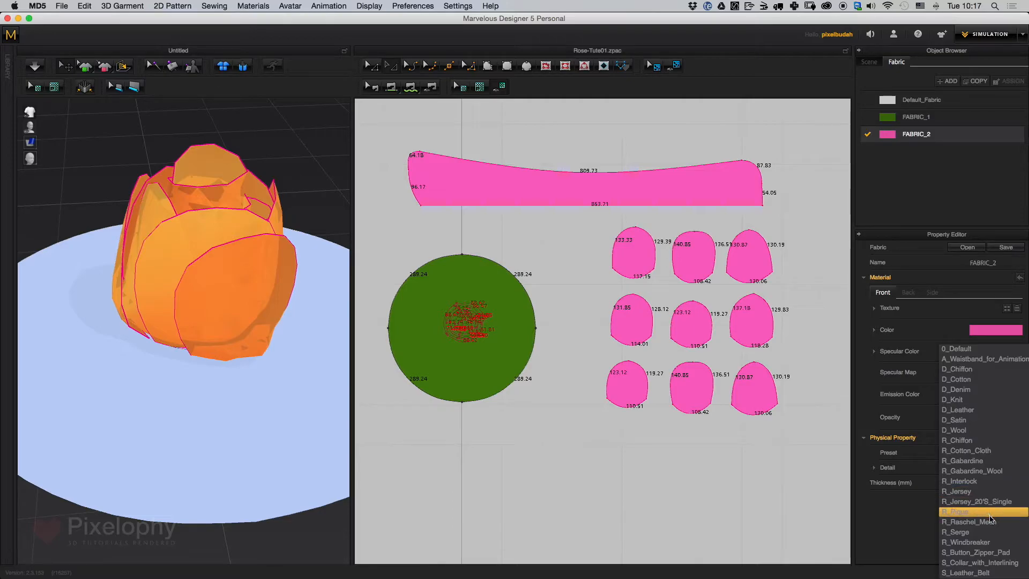
Set the physical property preset of FABRIC_2 to R_Serge and deselect the fabric
left_click(984, 536)
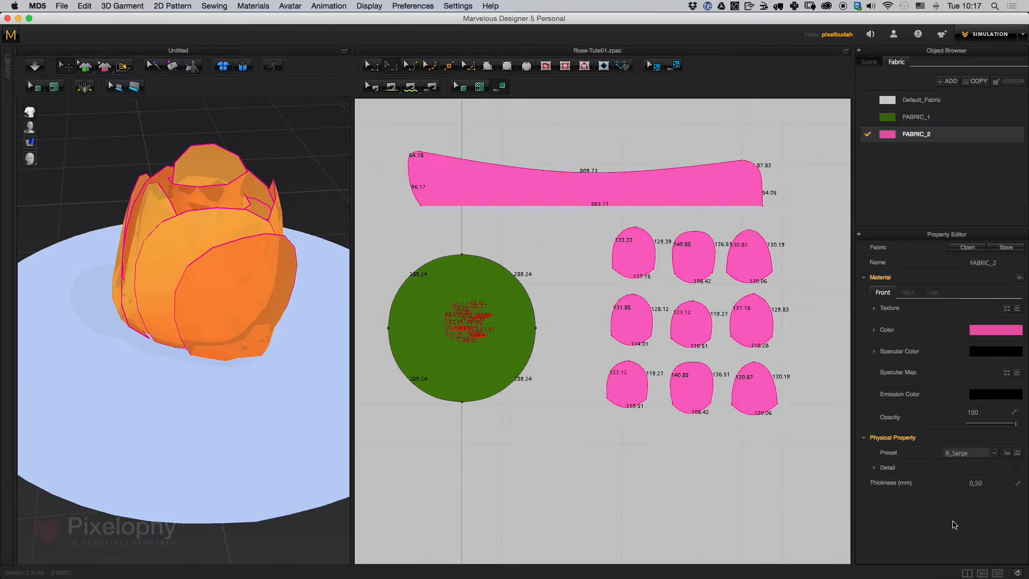
left_click(664, 506)
middle_click_drag(489, 460, 540, 478)
right_click_drag(262, 403, 185, 418)
middle_click_drag(209, 431, 290, 417)
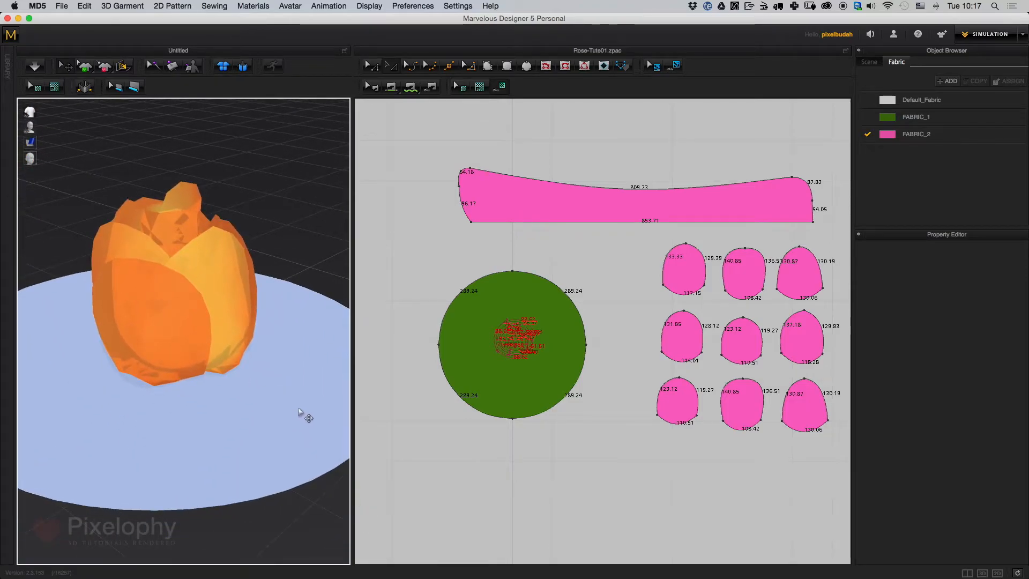
middle_click_drag(212, 352, 246, 370)
middle_click_drag(605, 388, 606, 358)
Start the simulation and check from several sides how the strengthened rose petals settle
key("space")
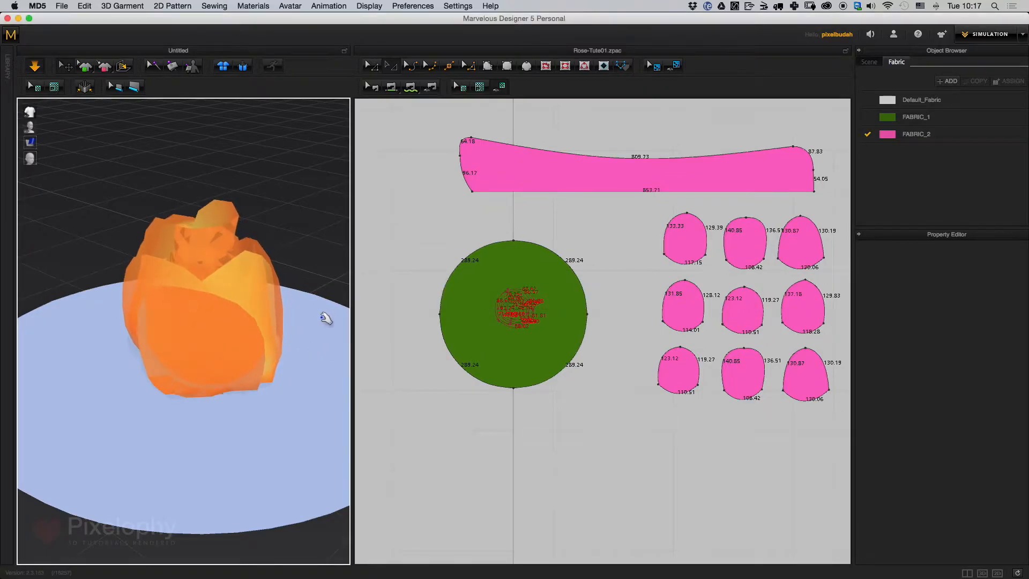
middle_click_drag(323, 320, 348, 379)
right_click_drag(348, 378, 234, 408)
middle_click_drag(234, 409, 258, 478)
scroll(259, 477, "up", 6)
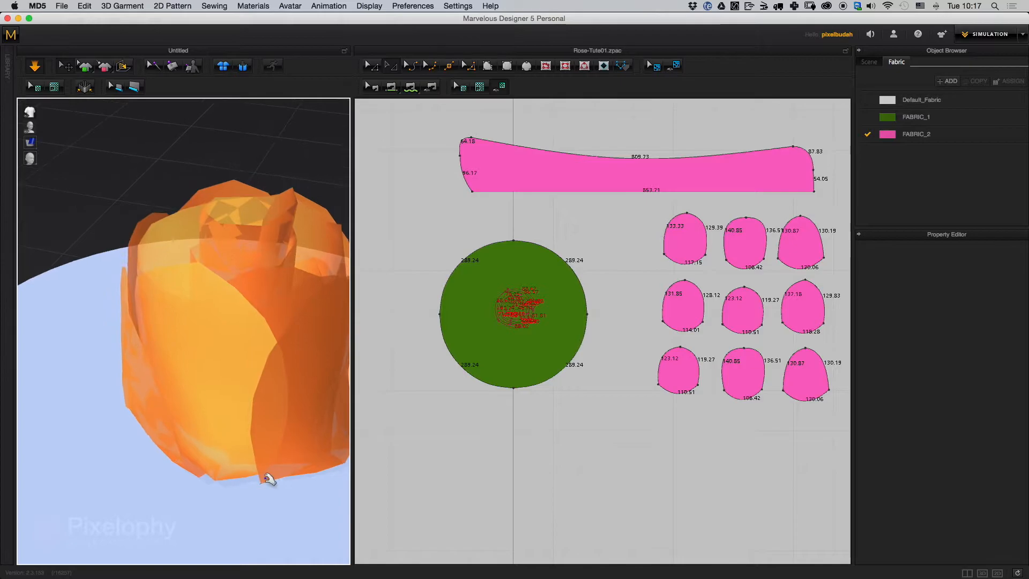
right_click_drag(261, 440, 255, 414)
right_click_drag(284, 345, 291, 271)
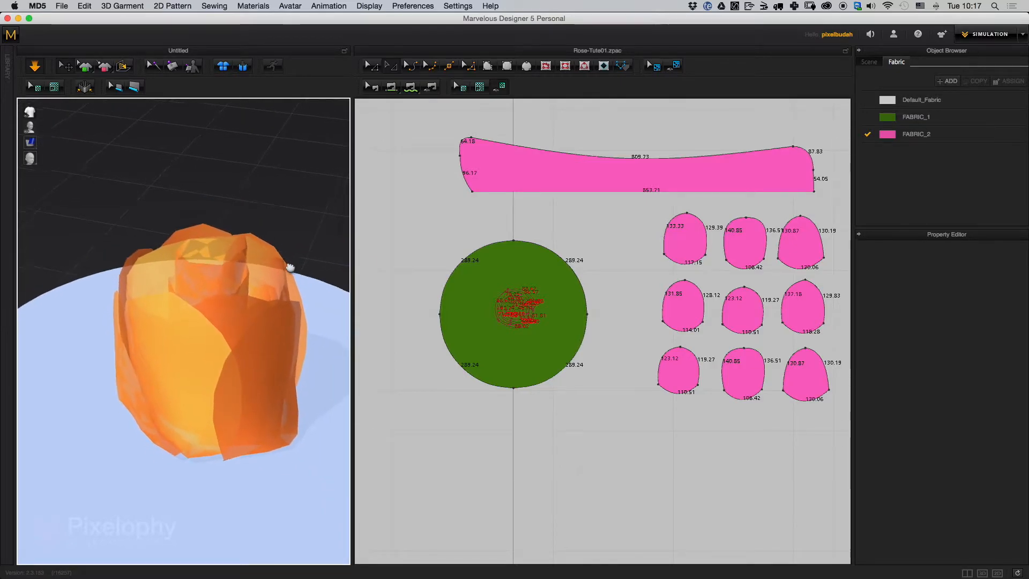
Unstrengthen the long strip and the nine petal patterns while the simulation runs, and check the rose's shape
middle_click_drag(606, 297, 473, 312)
scroll(659, 218, "down", 2)
left_click_drag(764, 122, 518, 444)
left_click_drag(711, 150, 425, 215)
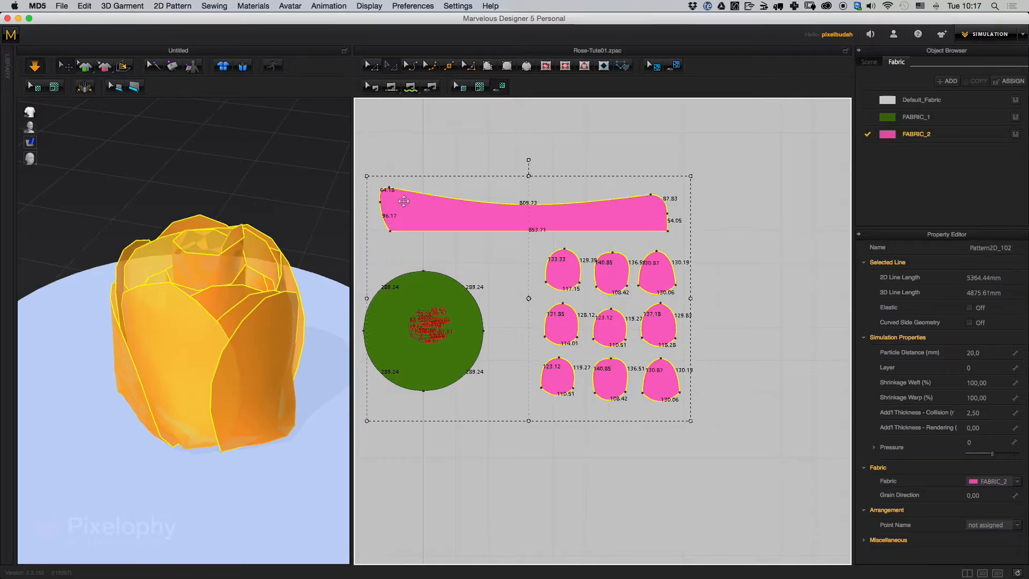
left_click(170, 7)
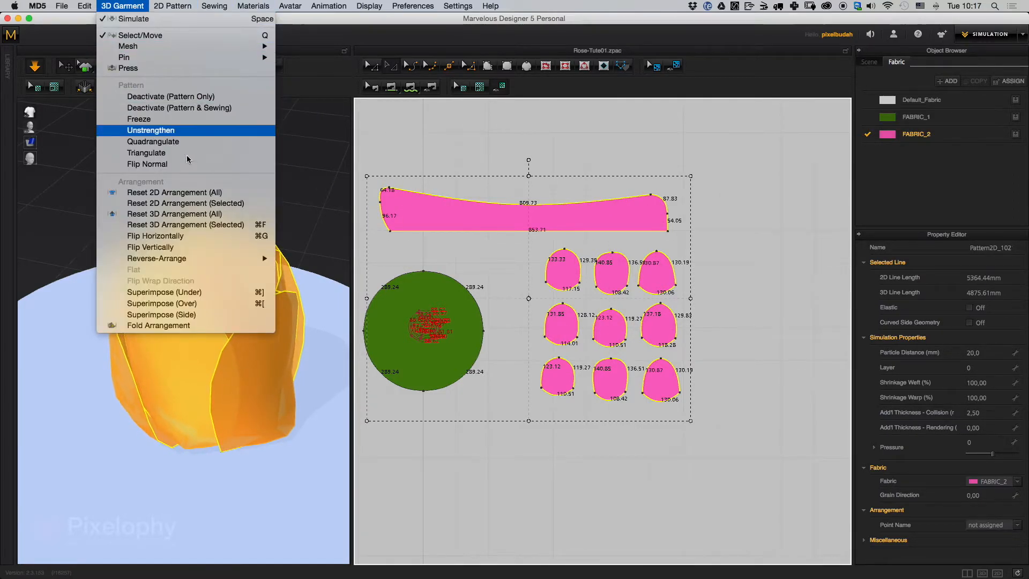
left_click(150, 130)
right_click_drag(284, 225, 120, 448)
middle_click_drag(120, 448, 5, 510)
right_click_drag(5, 509, 207, 311)
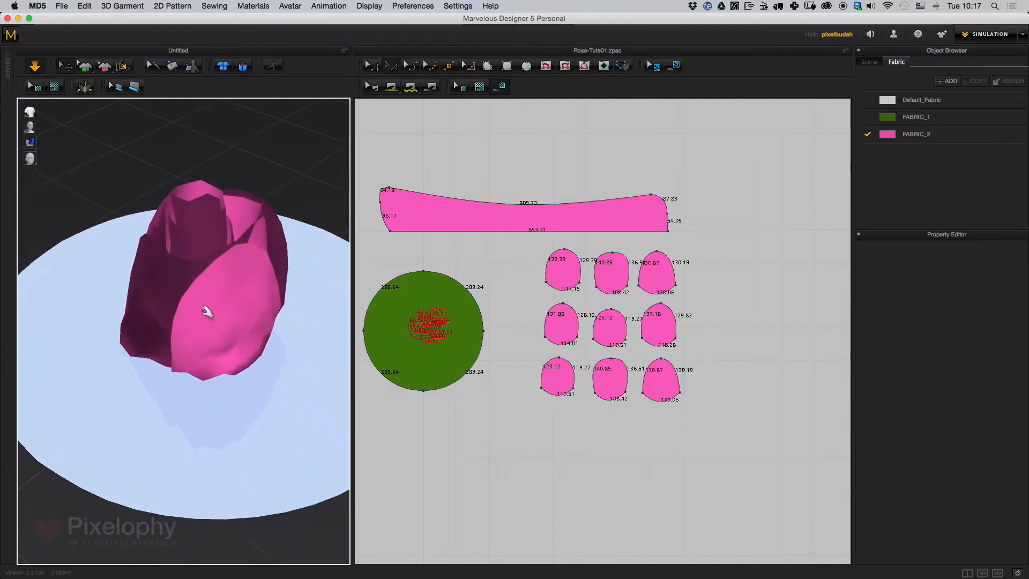
Try the D_Leather and D_Satin physical property presets on FABRIC_2 during the simulation
left_click(916, 133)
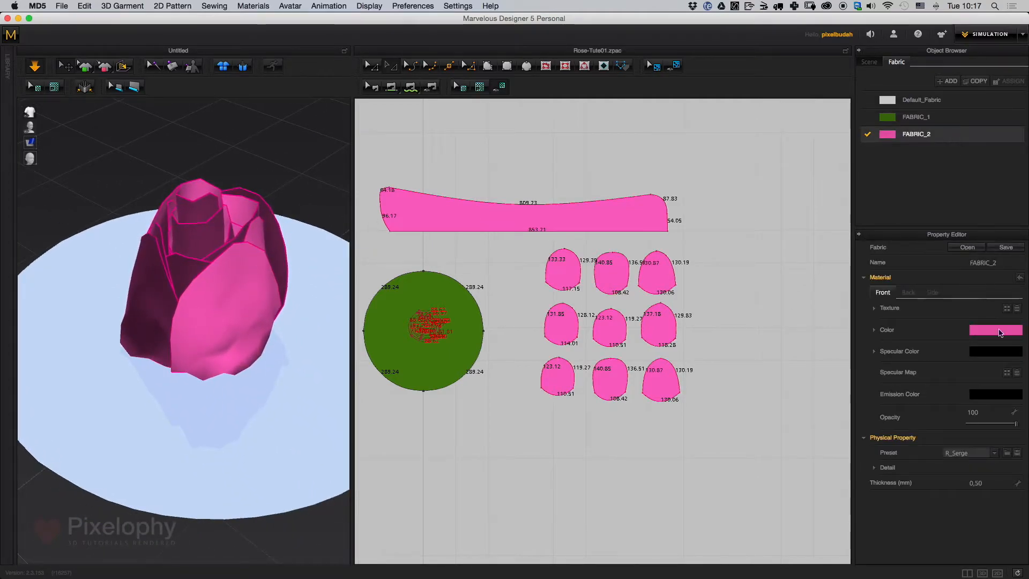
left_click(970, 453)
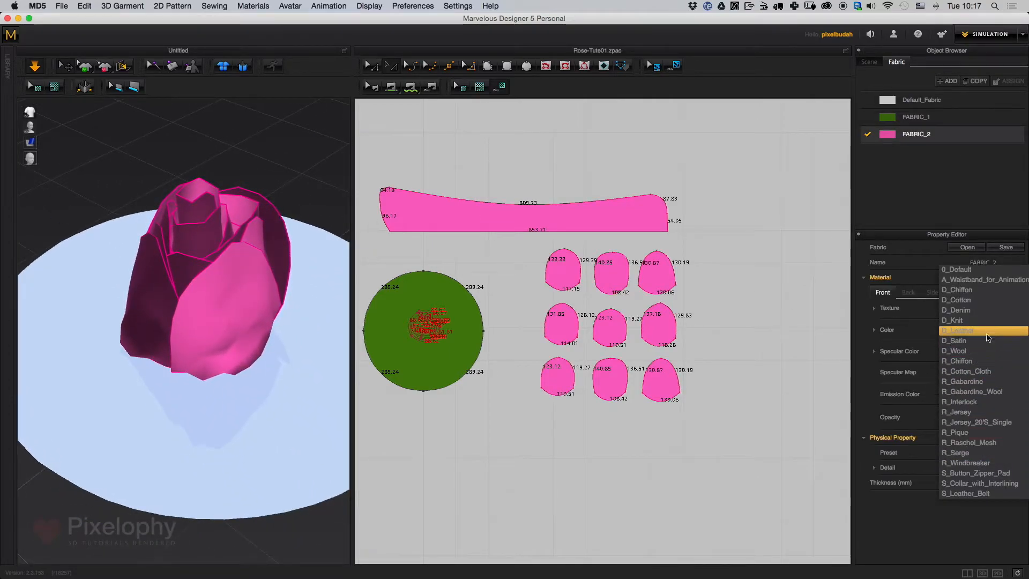
left_click(987, 335)
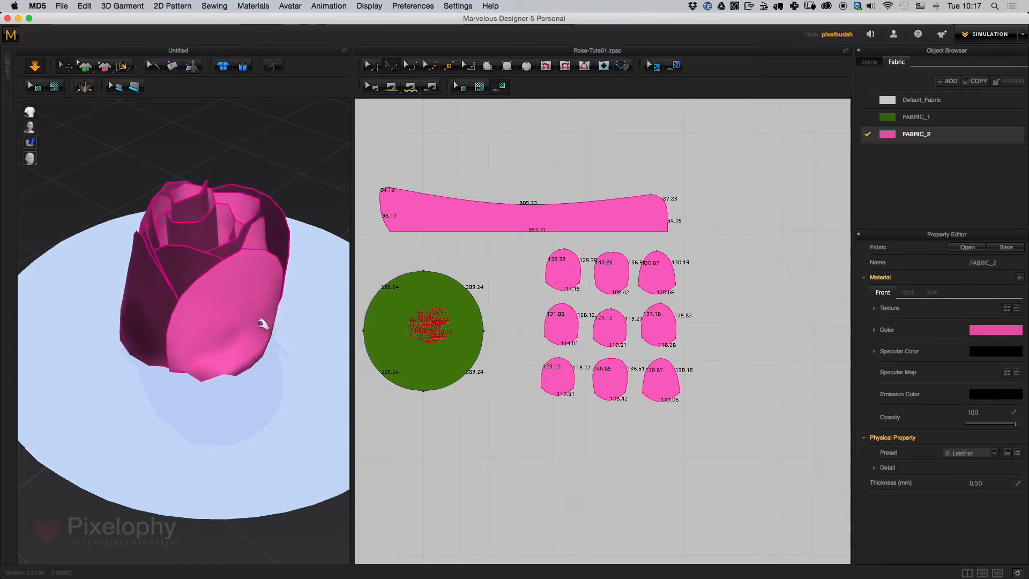
left_click(984, 453)
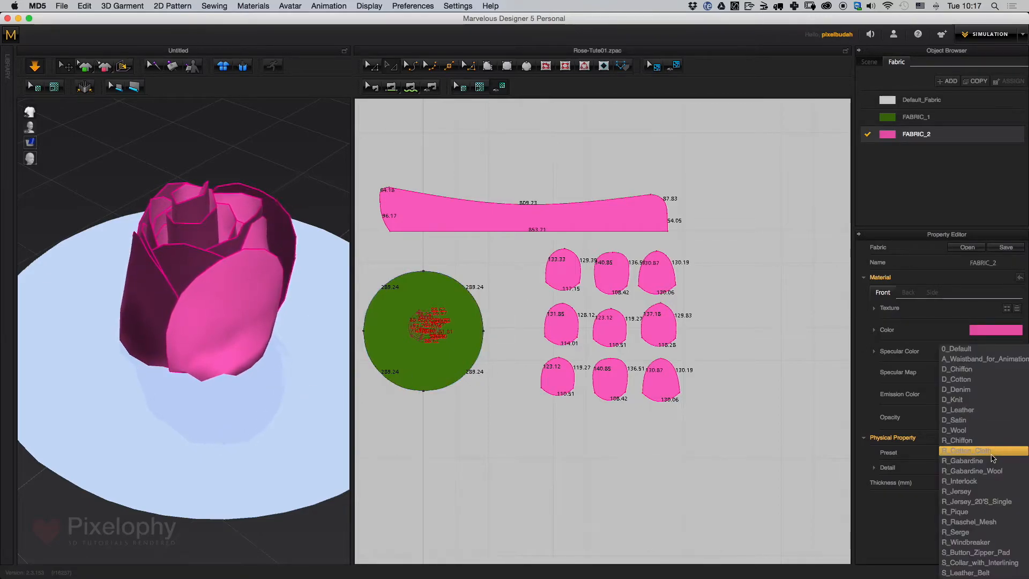
left_click(984, 420)
Examine from several sides how the satin petals behave in the simulation, and stop it
scroll(295, 490, "up", 10)
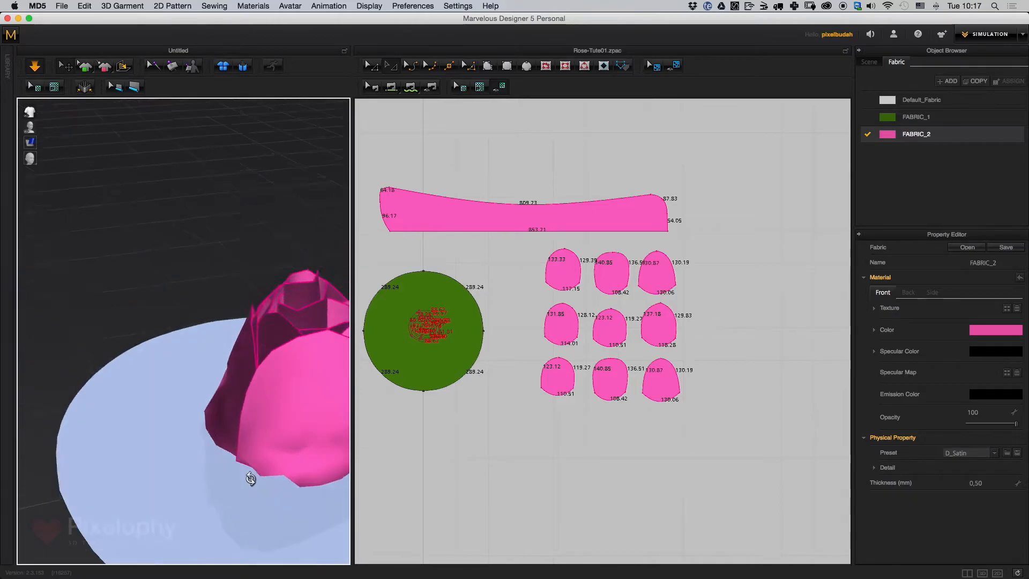
middle_click_drag(268, 446, 225, 430)
scroll(225, 429, "down", 8)
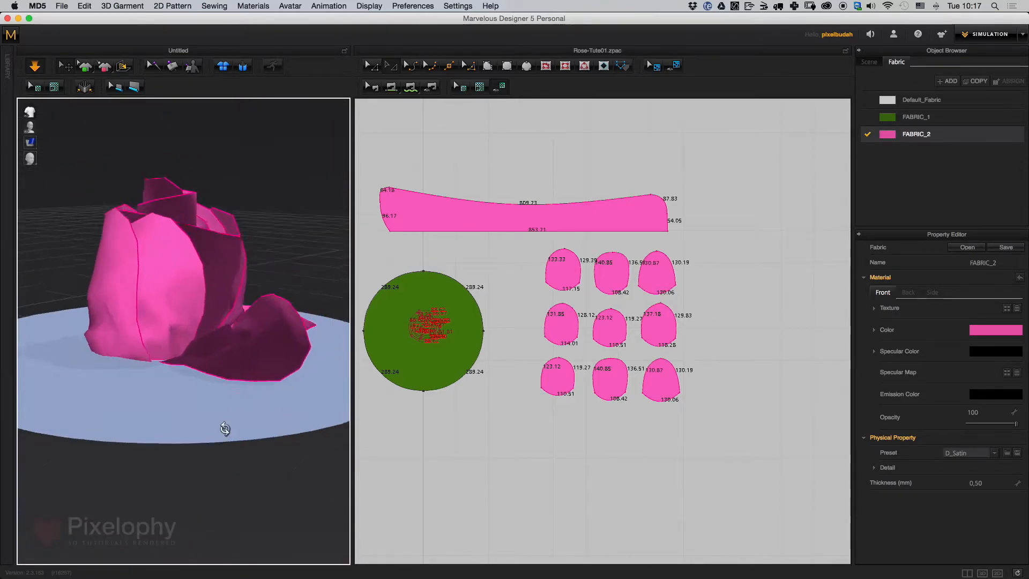
right_click_drag(225, 429, 296, 416)
scroll(297, 415, "up", 4)
middle_click_drag(296, 416, 283, 432)
scroll(228, 475, "down", 5)
scroll(229, 475, "down", 3)
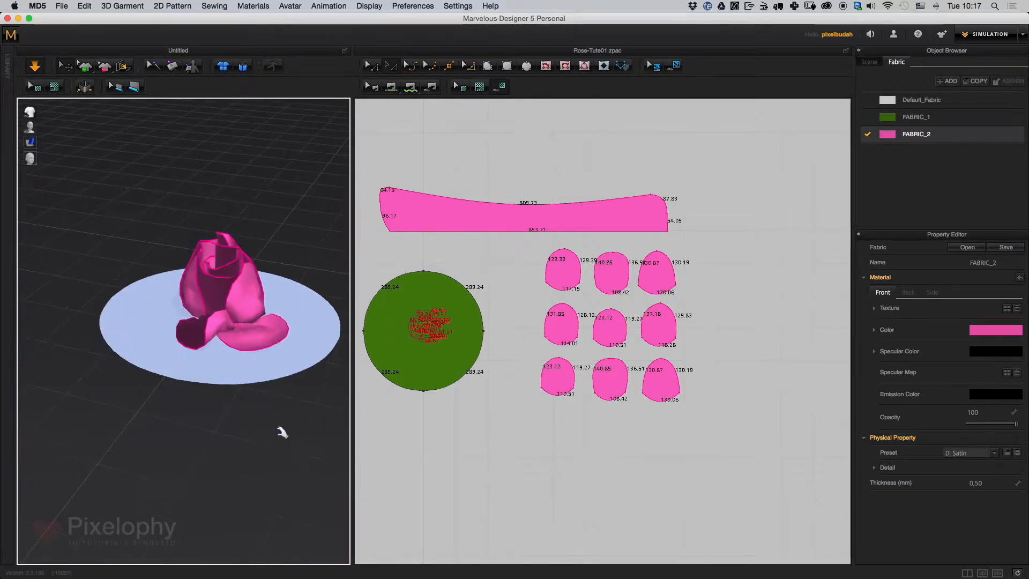
scroll(287, 499, "up", 5)
middle_click_drag(287, 498, 225, 468)
key("space")
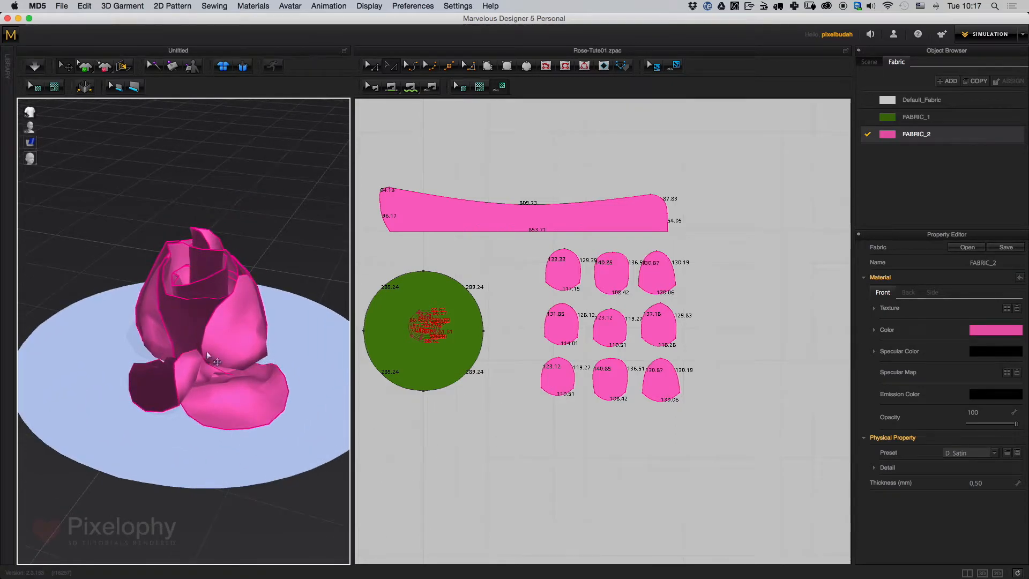
Strengthen the nine petal patterns and the long strip, and restart the simulation
left_click_drag(771, 118, 512, 436)
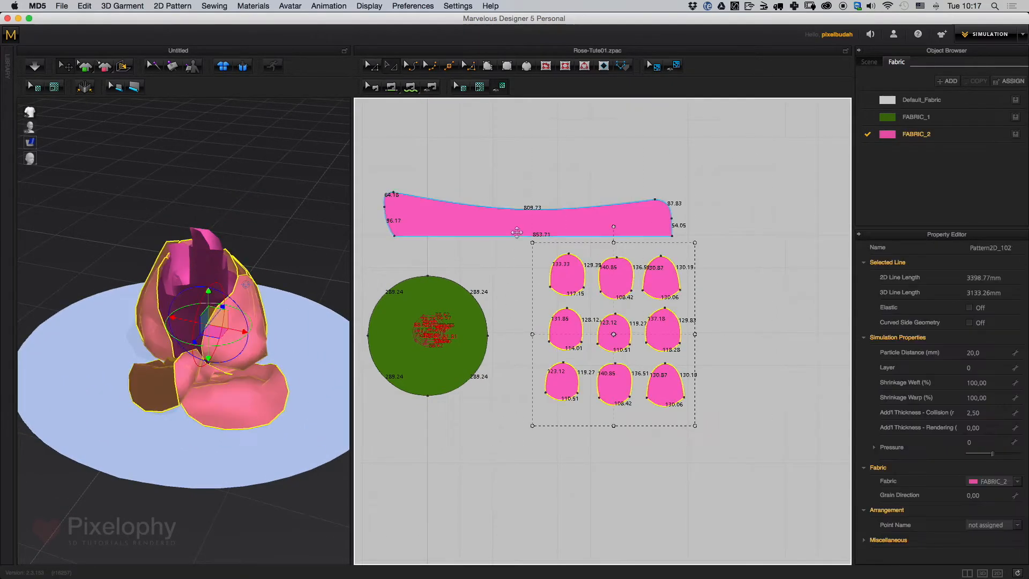
left_click(432, 217, "shift")
left_click(134, 6)
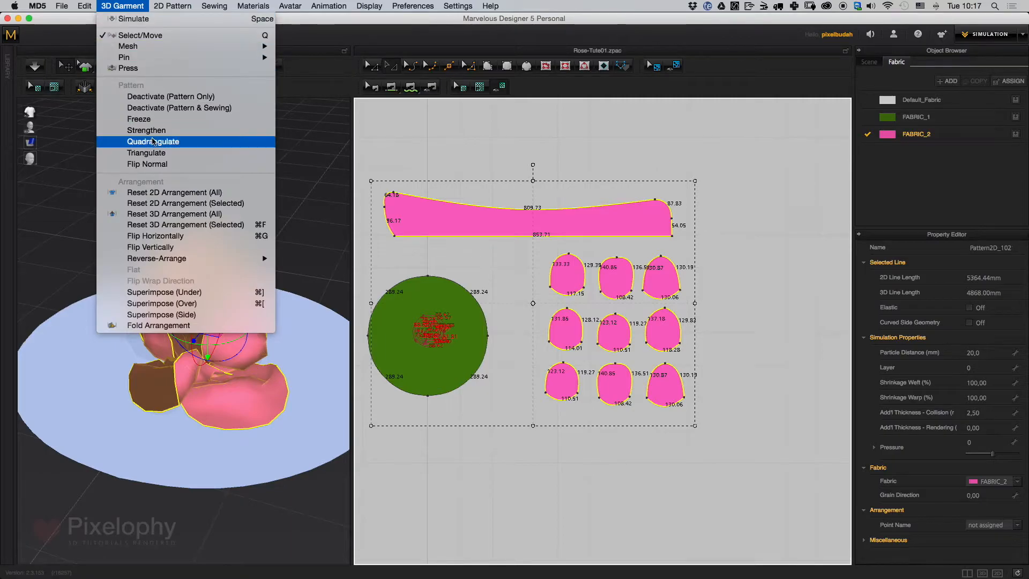
left_click(155, 129)
key("space")
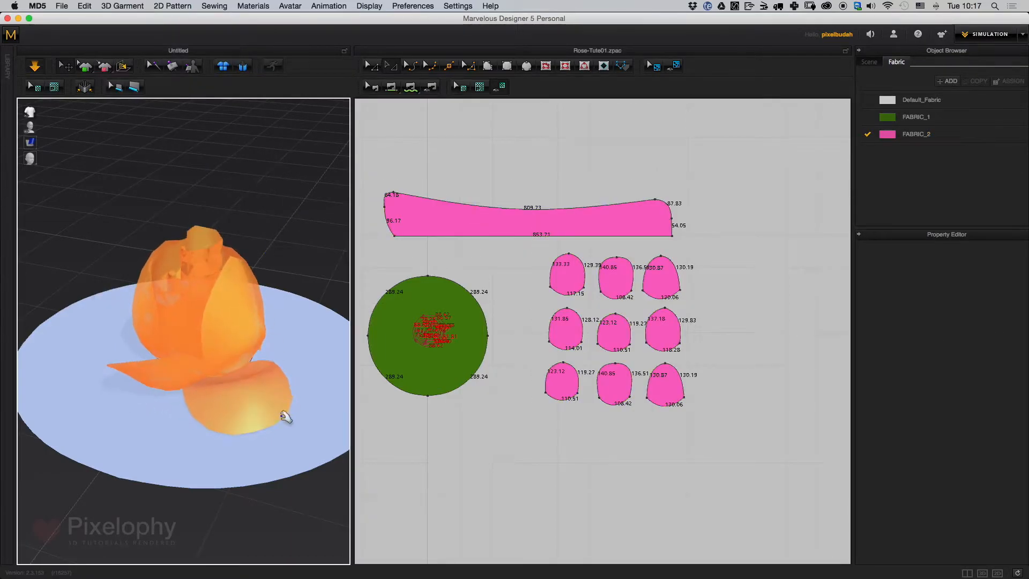
Pull the fallen outer petals back up against the rosebud during the simulation, and stop the simulation
left_click(231, 257)
left_click_drag(232, 256, 207, 339)
left_click_drag(127, 349, 181, 282)
right_click_drag(234, 239, 204, 222)
middle_click_drag(205, 223, 305, 331)
scroll(308, 386, "up", 4)
key("space")
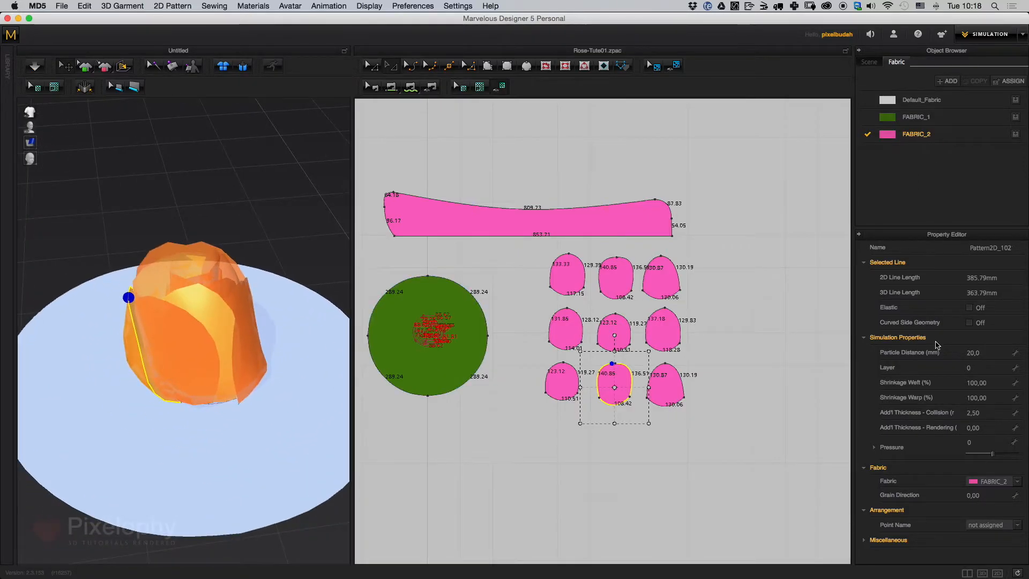
Set FABRIC_2's physical property preset back to R_Serge and clear the selection
left_click(903, 140)
left_click(991, 454)
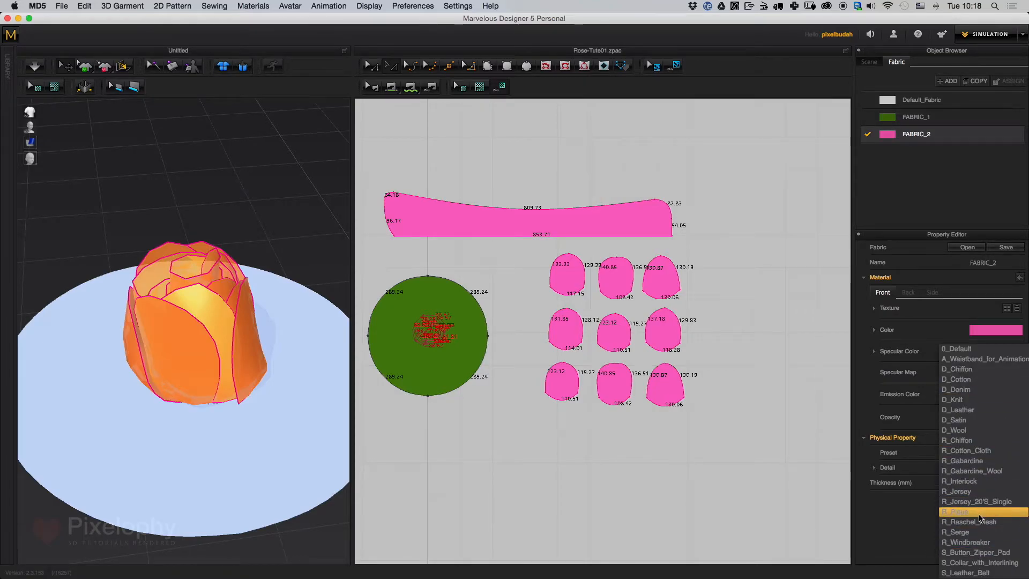
left_click(984, 534)
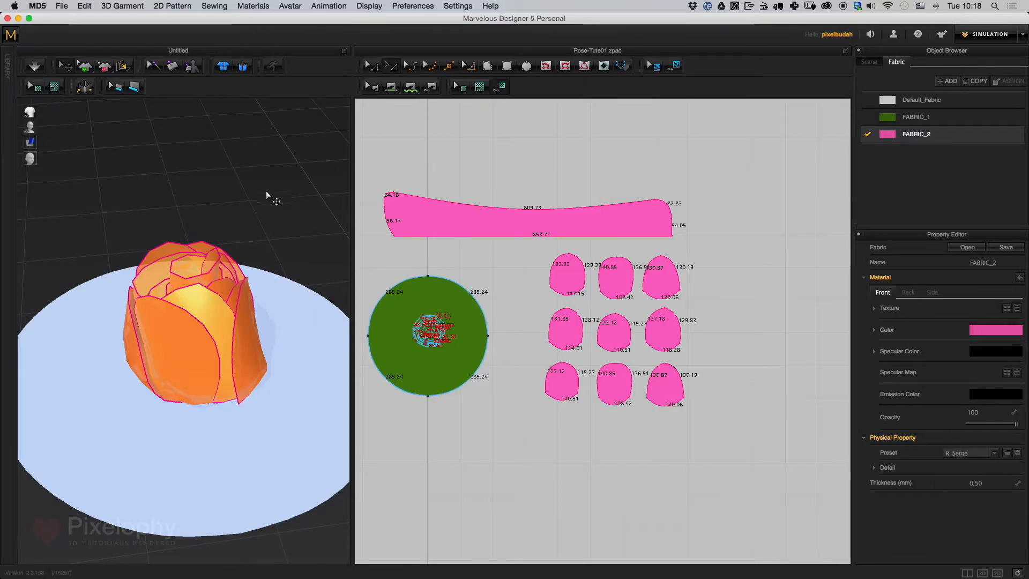
left_click(282, 232)
Inspect the rose petals' coarse shape from several sides in a widened 3D view
right_click_drag(278, 372, 199, 433)
right_click_drag(186, 360, 252, 333)
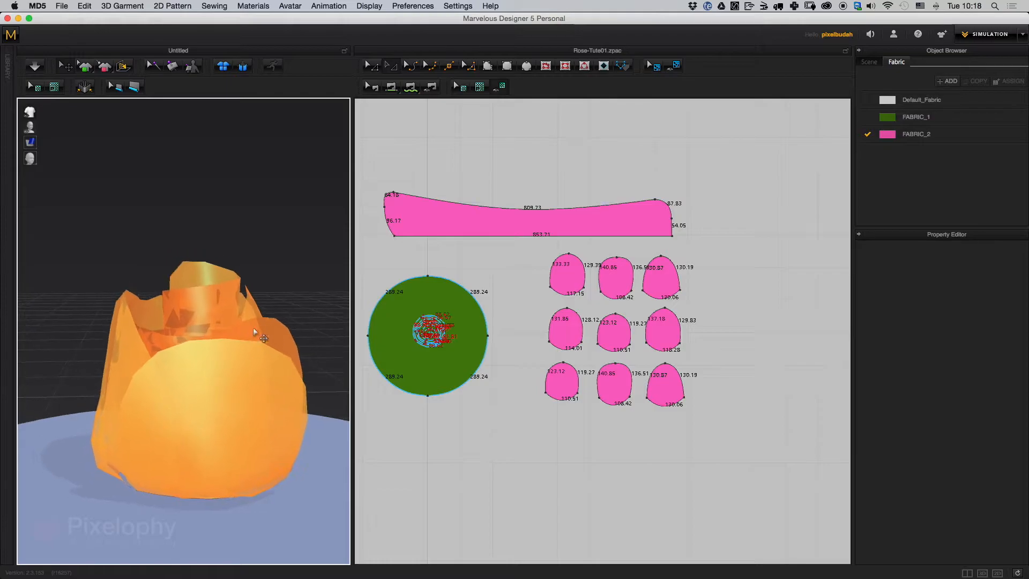
scroll(259, 360, "down", 5)
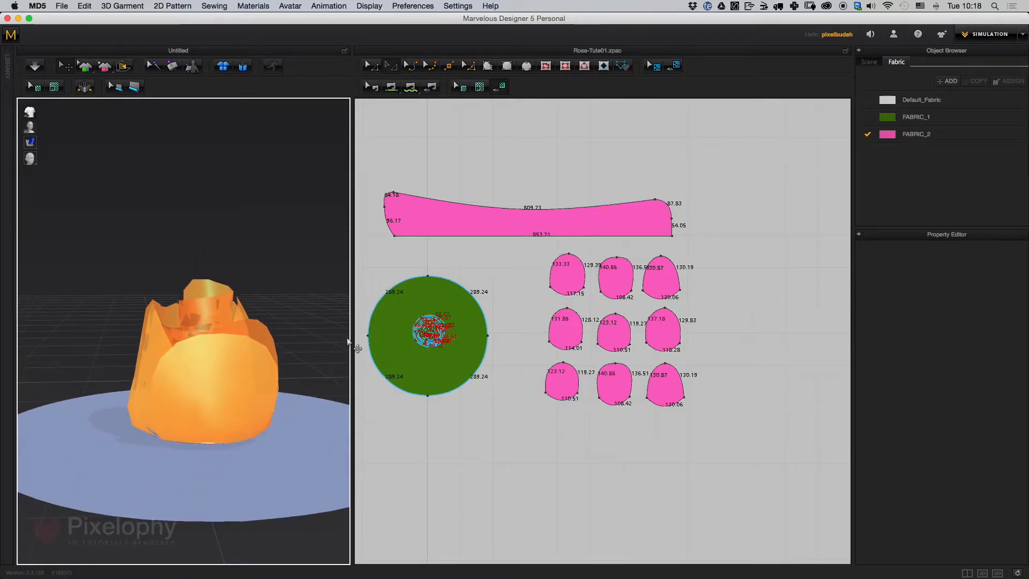
left_click_drag(351, 337, 525, 351)
middle_click_drag(445, 413, 386, 365)
right_click_drag(386, 365, 377, 360)
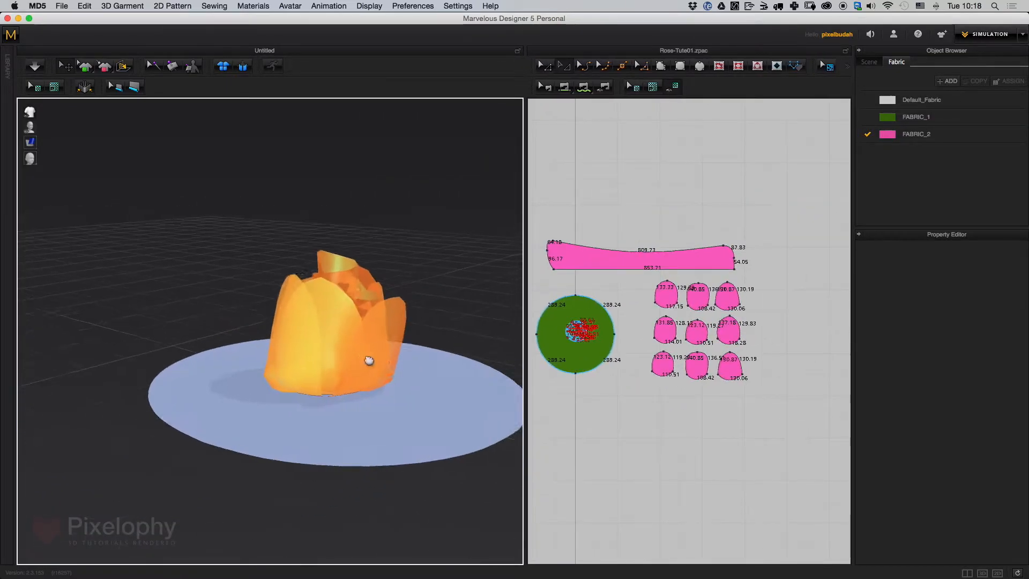
scroll(378, 367, "up", 5)
middle_click_drag(387, 430, 369, 429)
Show the garment as a mesh to examine the petals' triangles, and return to a textured surface display
mouse_move(31, 144)
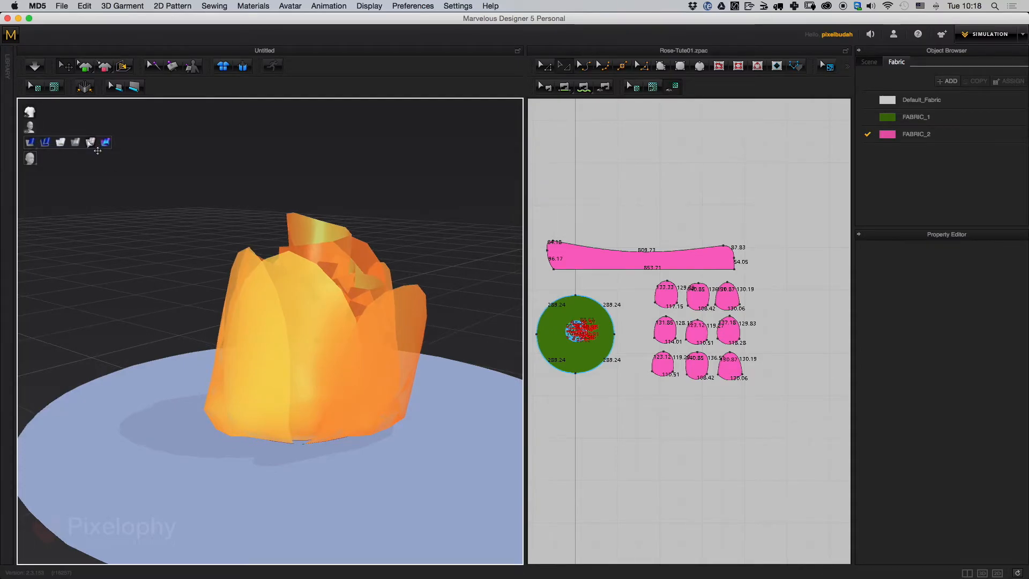
left_click(92, 143)
scroll(268, 322, "down", 3)
scroll(290, 337, "up", 4)
right_click_drag(289, 338, 355, 314)
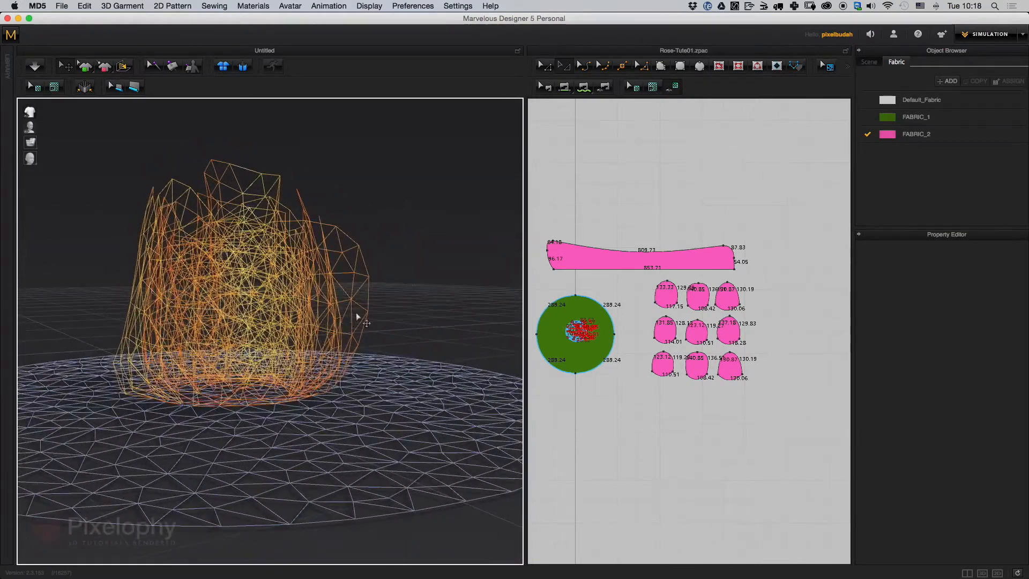
right_click_drag(304, 280, 362, 285)
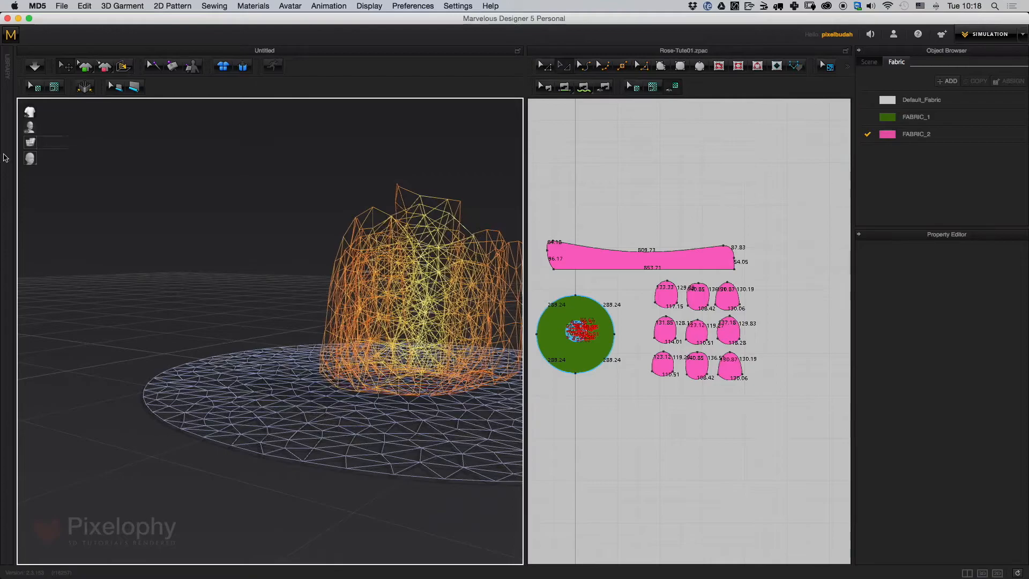
left_click(43, 142)
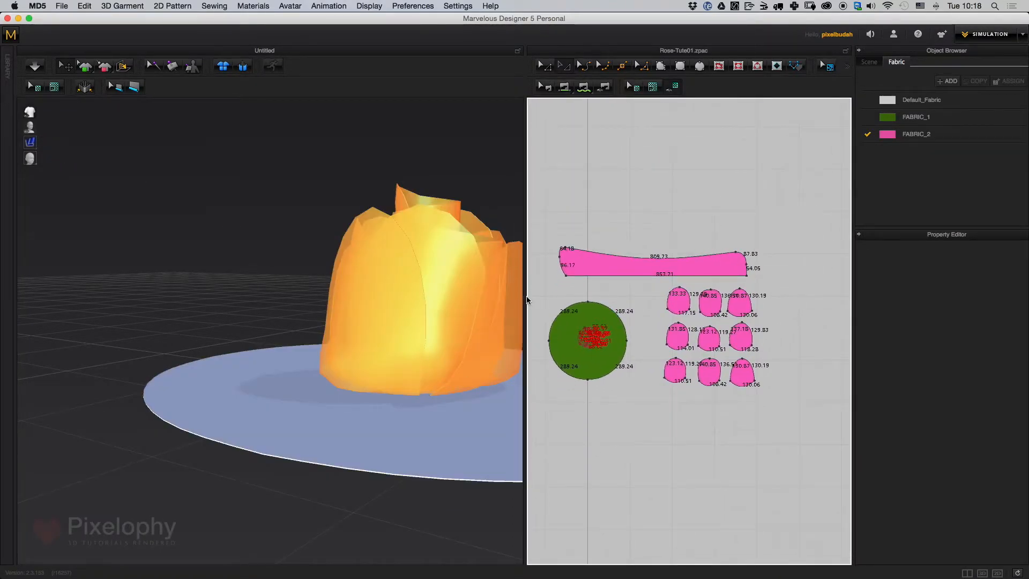
Restore the narrower 3D view and set the particle distance of the long strip and nine petals to 5 mm
left_click_drag(525, 298, 370, 335)
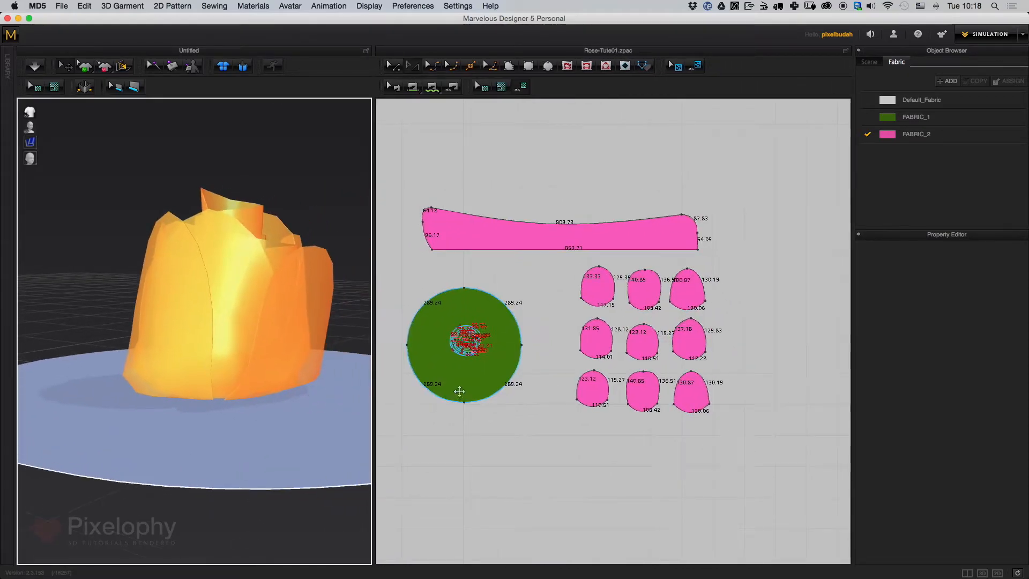
left_click_drag(775, 137, 528, 423)
left_click_drag(430, 215, 379, 229, "shift")
middle_click_drag(700, 311, 714, 282)
left_click(984, 352)
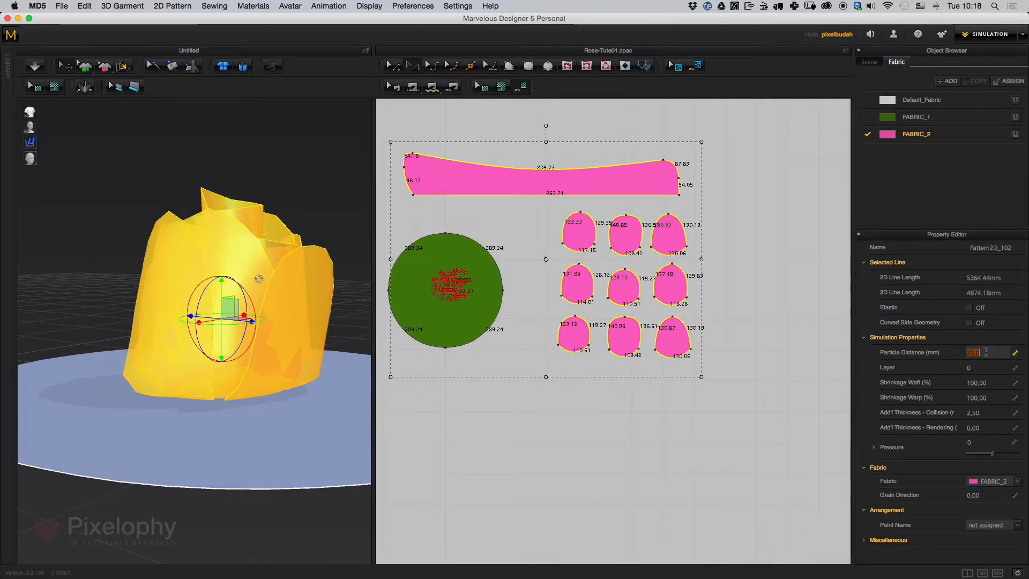
type("5")
key("Return")
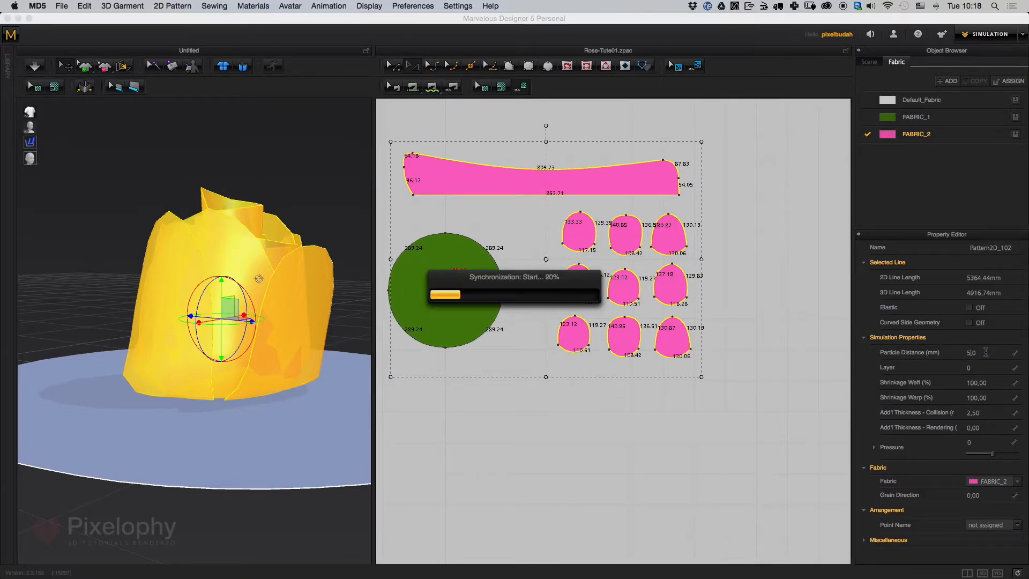
Simulate the rose with the finer particle distance, and stop the simulation
left_click(315, 168)
right_click_drag(314, 167, 345, 310)
key("space")
middle_click_drag(291, 351, 294, 418)
key("space")
Switch the garment display to mesh and examine the density of the petals' triangles
left_click(46, 144)
right_click_drag(222, 256, 236, 304)
scroll(213, 306, "up", 5)
scroll(213, 306, "down", 4)
middle_click_drag(180, 314, 108, 367)
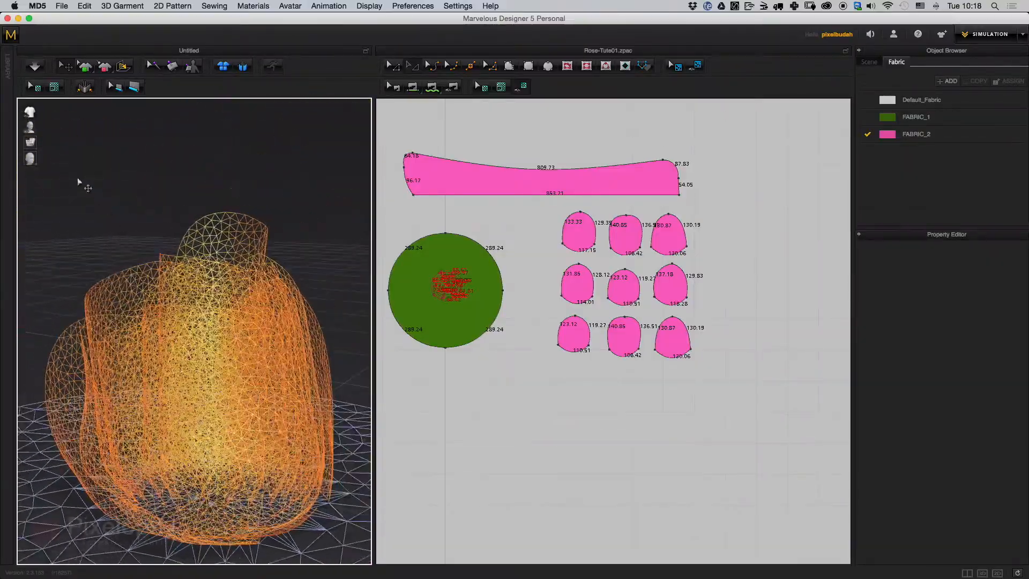
Return the garment to a textured surface display and inspect the refined rose alongside its patterns
left_click(46, 145)
scroll(242, 244, "down", 5)
mouse_move(244, 245)
right_mouse_down()
mouse_move(282, 290)
mouse_move(269, 293)
mouse_move(234, 238)
right_mouse_up()
middle_click_drag(234, 239, 213, 229)
scroll(253, 310, "up", 5)
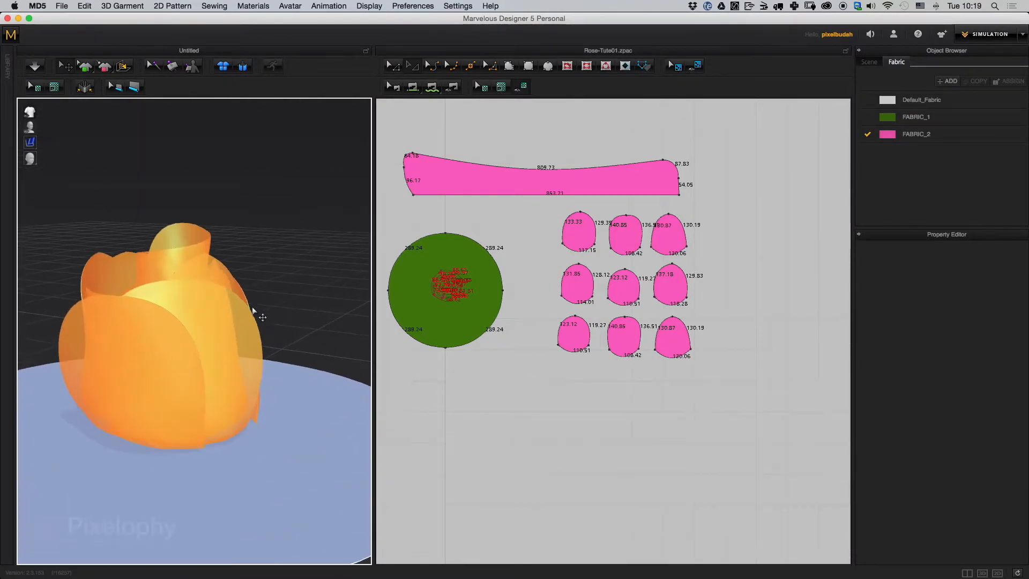
middle_click_drag(253, 309, 358, 272)
middle_click_drag(569, 250, 580, 309)
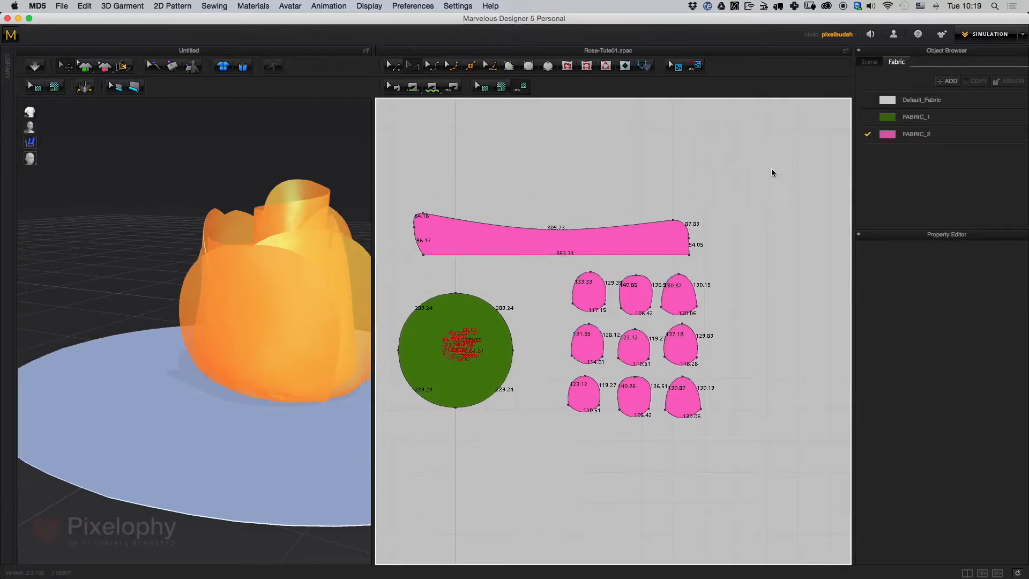
Select the long strip and the nine petals, and quadrangulate their garment mesh
left_click_drag(771, 170, 547, 452)
left_click(595, 243, "shift")
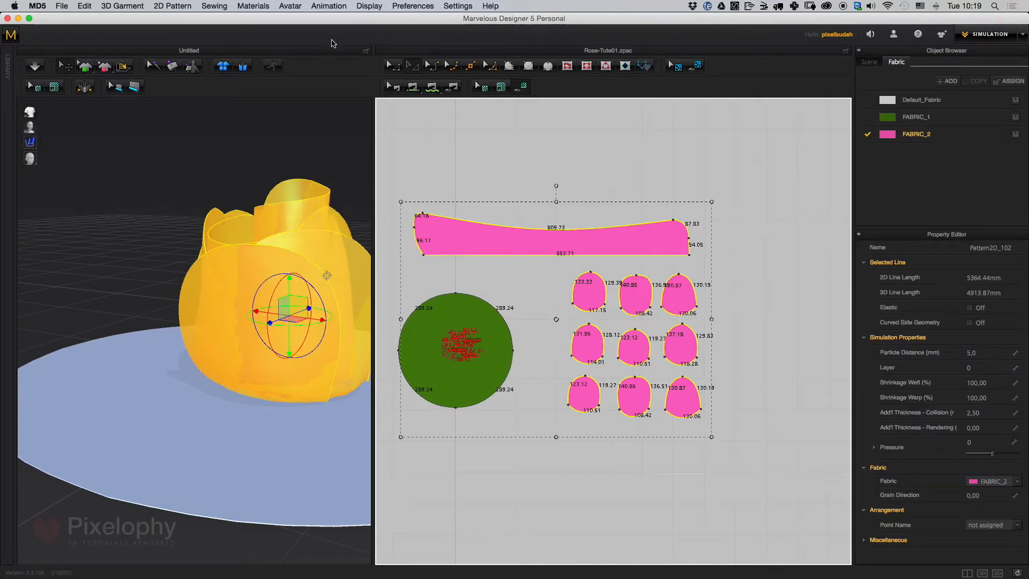
left_click(180, 6)
mouse_move(256, 5)
left_click(495, 6)
left_click(495, 6)
type("qu")
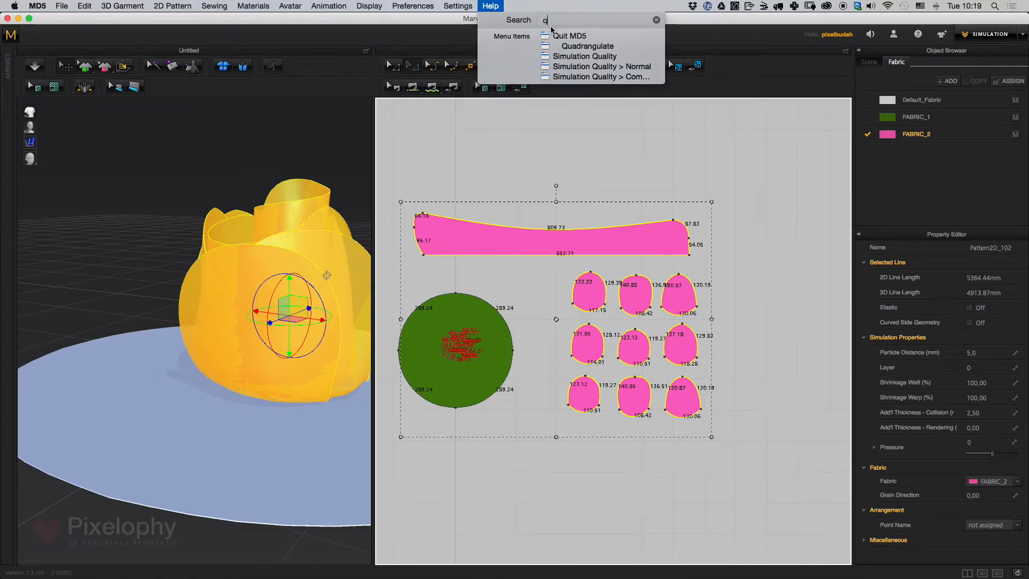
mouse_move(572, 39)
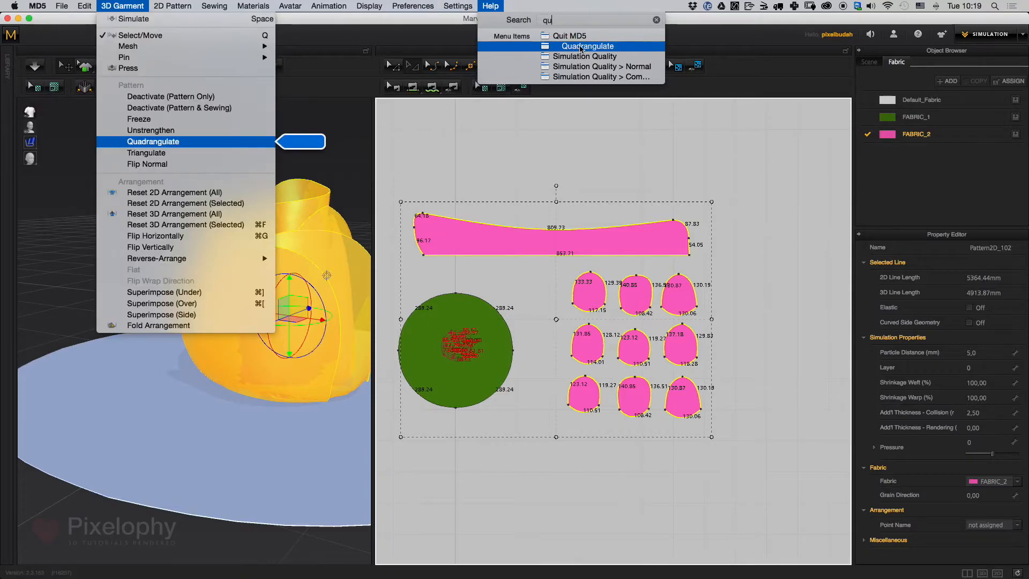
left_click(583, 47)
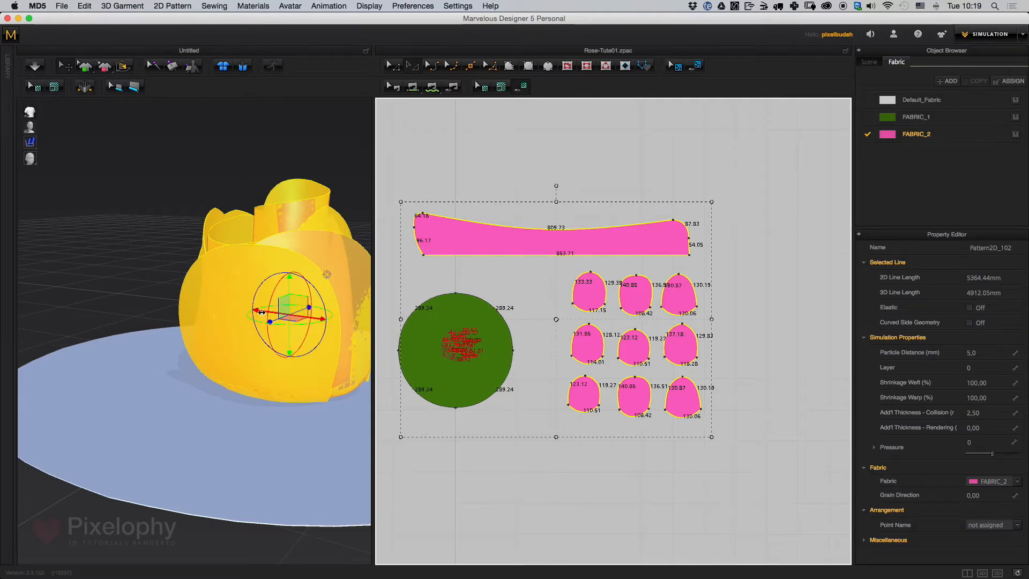
Switch the garment display to mesh and examine the quad layout of the petals from several angles
left_click(44, 143)
scroll(195, 264, "up", 10)
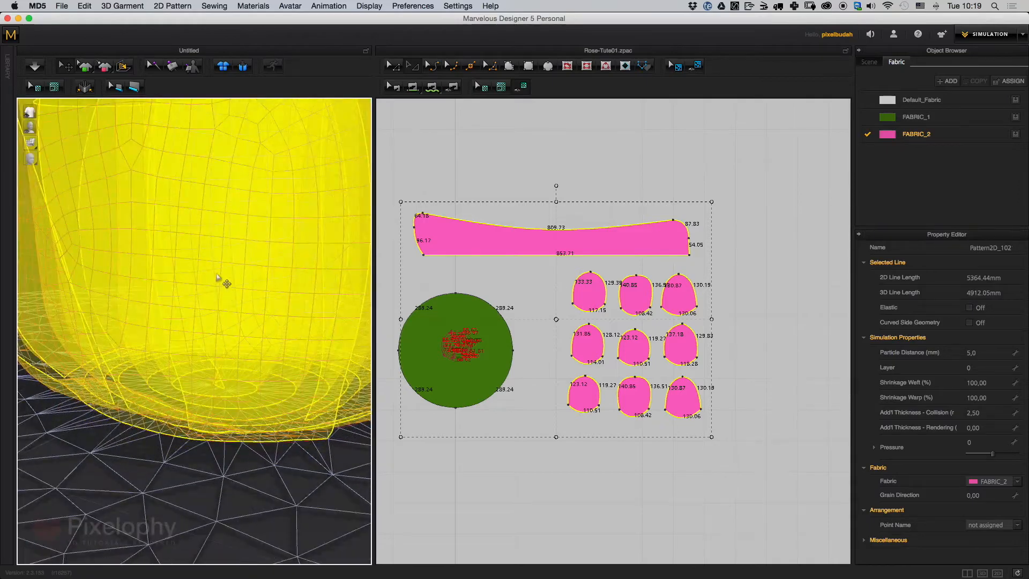
scroll(193, 312, "down", 8)
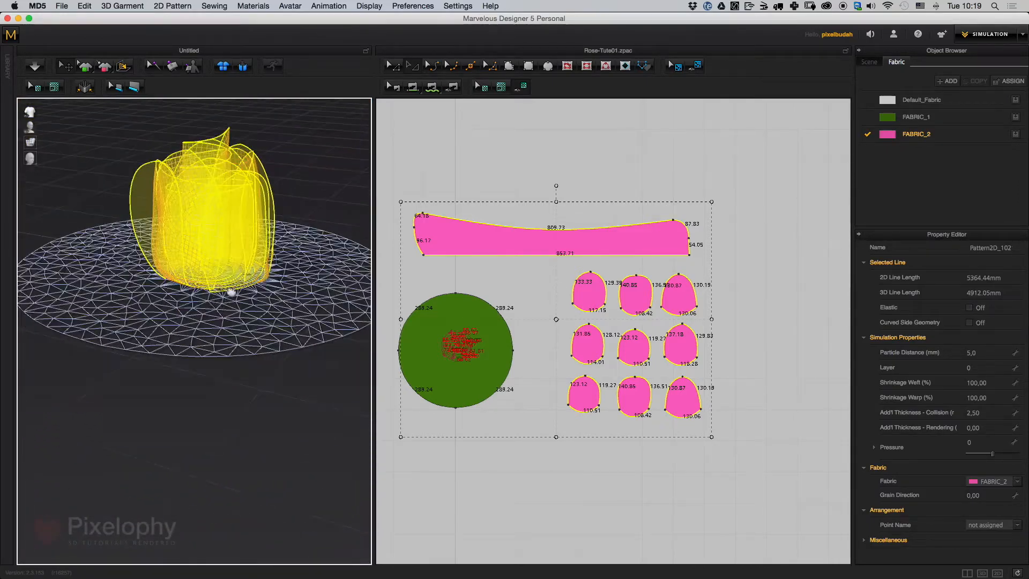
scroll(255, 315, "up", 10)
scroll(195, 341, "down", 5)
middle_click_drag(200, 225, 160, 343)
right_click_drag(161, 343, 184, 352)
middle_click_drag(184, 351, 114, 413)
middle_click_drag(244, 365, 174, 360, "alt")
right_click_drag(174, 360, 256, 384, "alt")
middle_click_drag(256, 383, 159, 369, "alt")
right_click_drag(159, 370, 131, 375, "alt")
left_click_drag(131, 375, 237, 317, "alt")
Export the selected strip and petals as an OBJ: single object, welded, thin, unified UV coordinates, mm scale
left_click(324, 250)
middle_click_drag(571, 307, 601, 286, "alt")
left_click_drag(591, 459, 590, 460)
left_click_drag(760, 174, 421, 243, "shift")
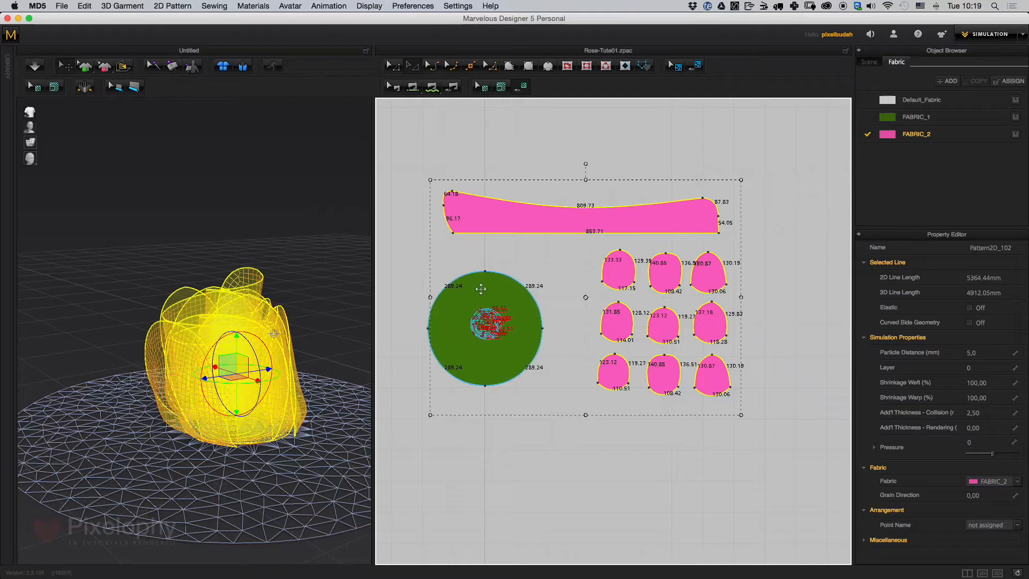
left_click(57, 7)
mouse_move(107, 115)
left_click(213, 125)
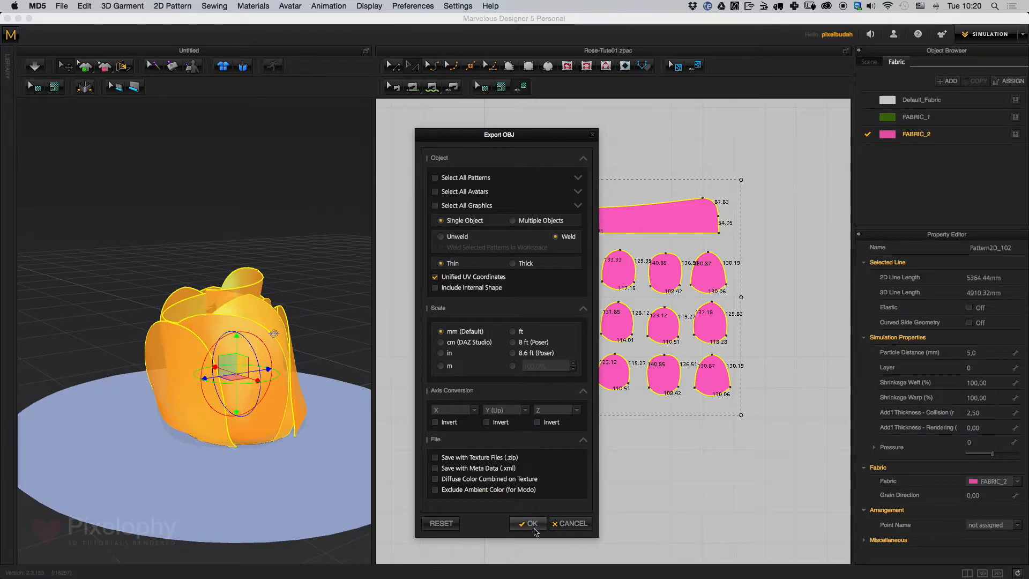
left_click(528, 523)
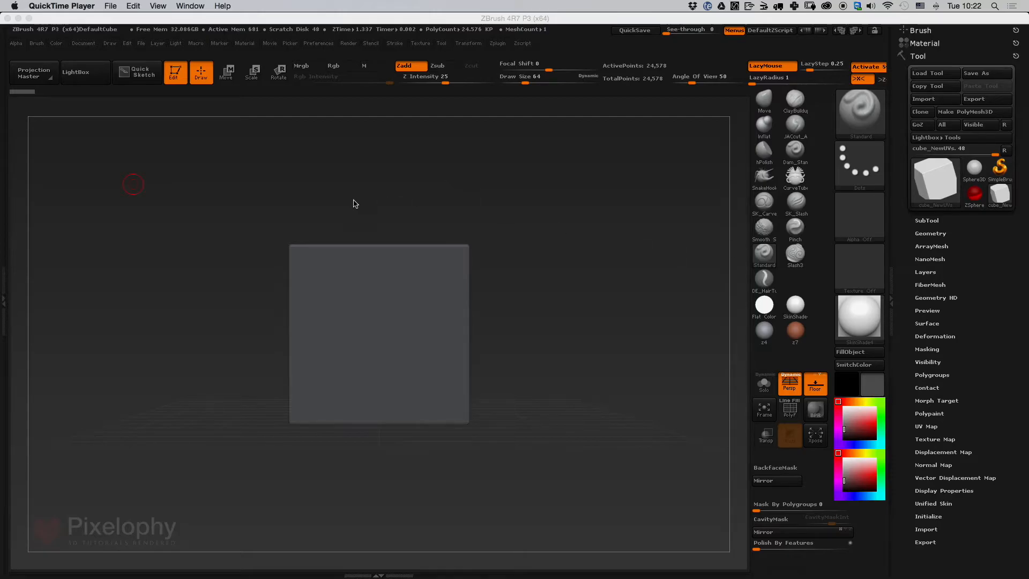
Switch to ZBrush, import Rose01.obj from the Desktop and frame the rose on the canvas
left_click(932, 102)
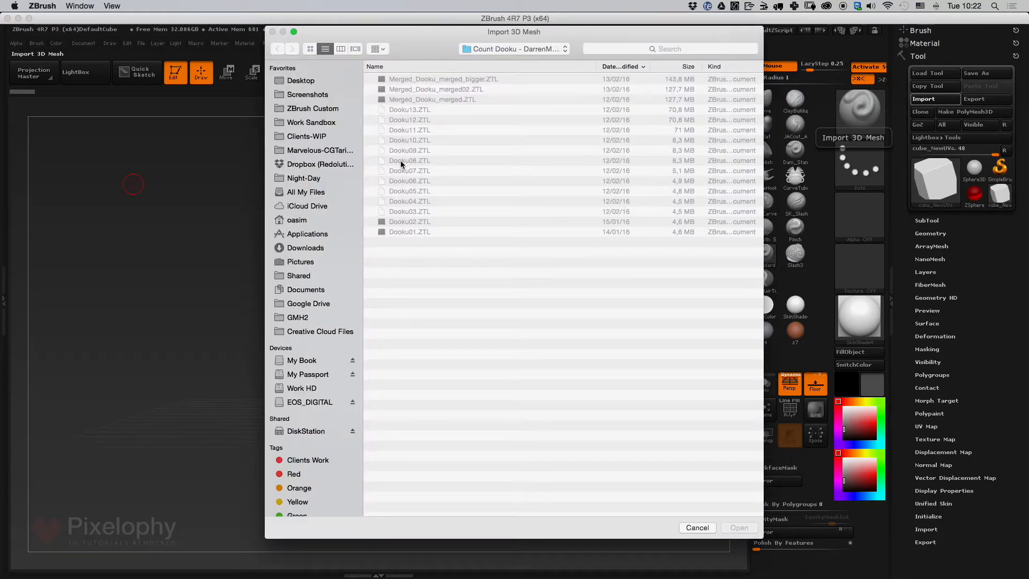
left_click(290, 84)
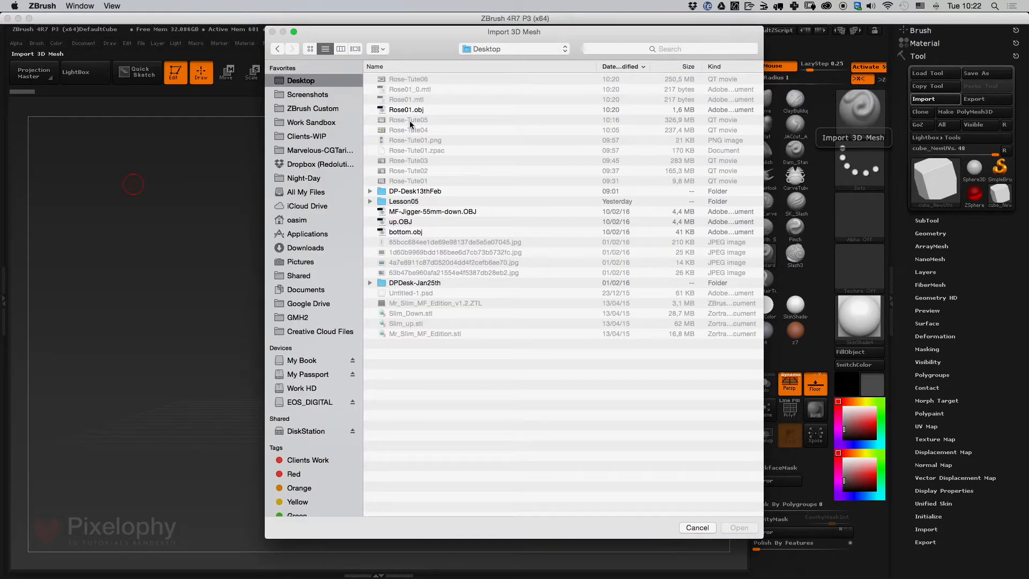
left_click(409, 109)
left_click(739, 528)
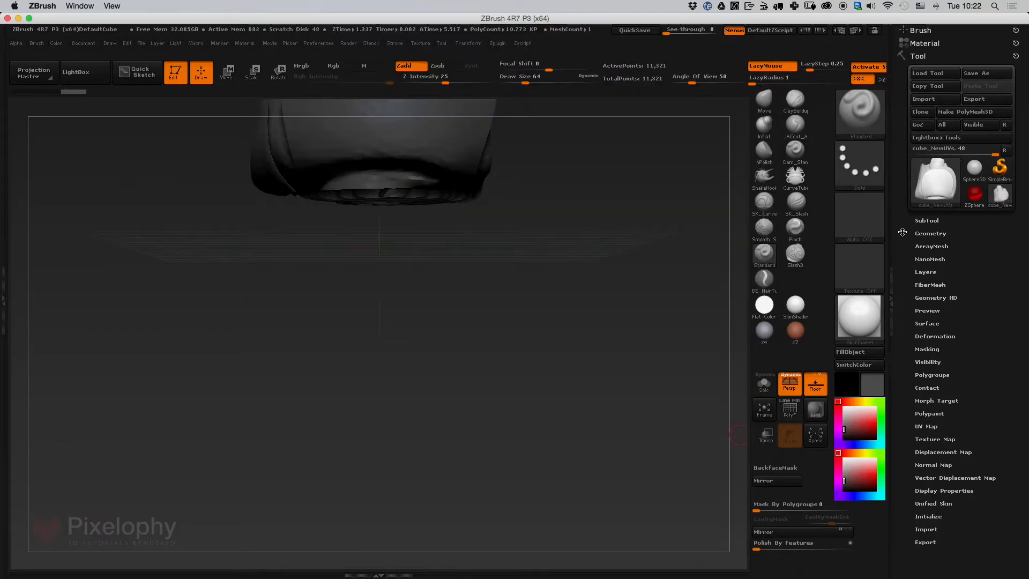
left_click(769, 419)
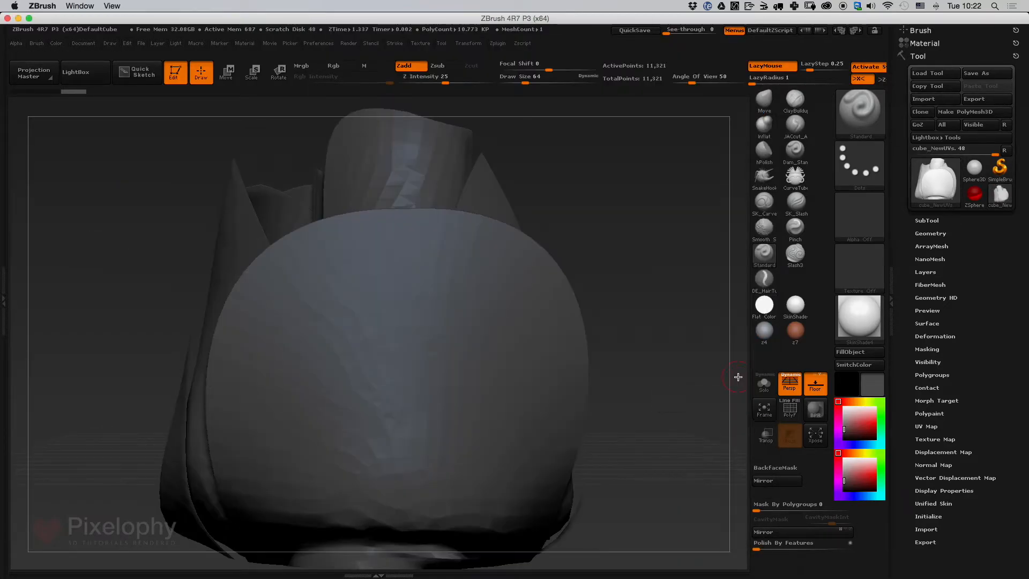
Change the current colour to white and give the rose the reddish-brown z7 material
left_click(846, 366)
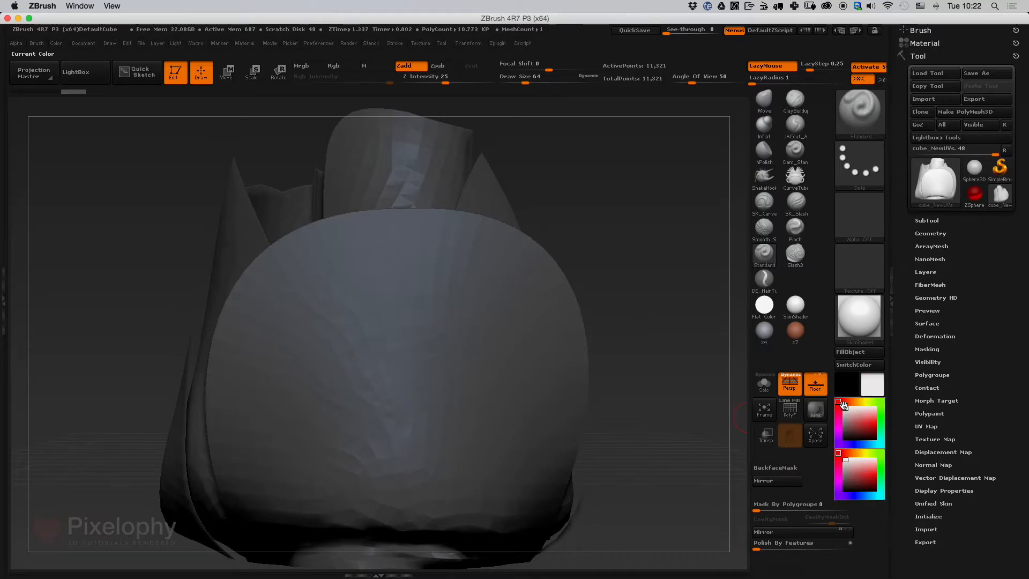
left_click(796, 329)
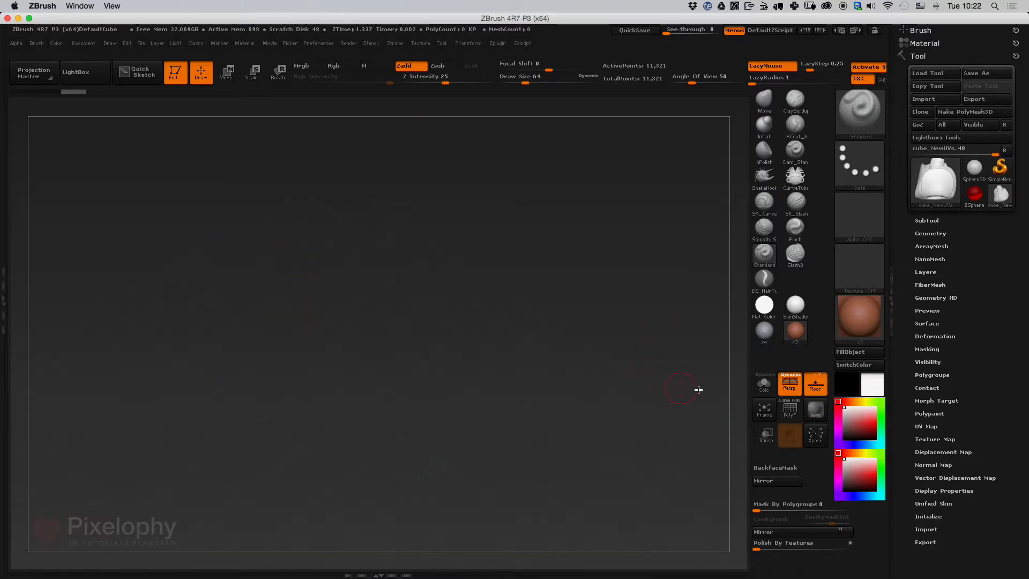
left_click(764, 411)
left_click_drag(630, 420, 620, 360)
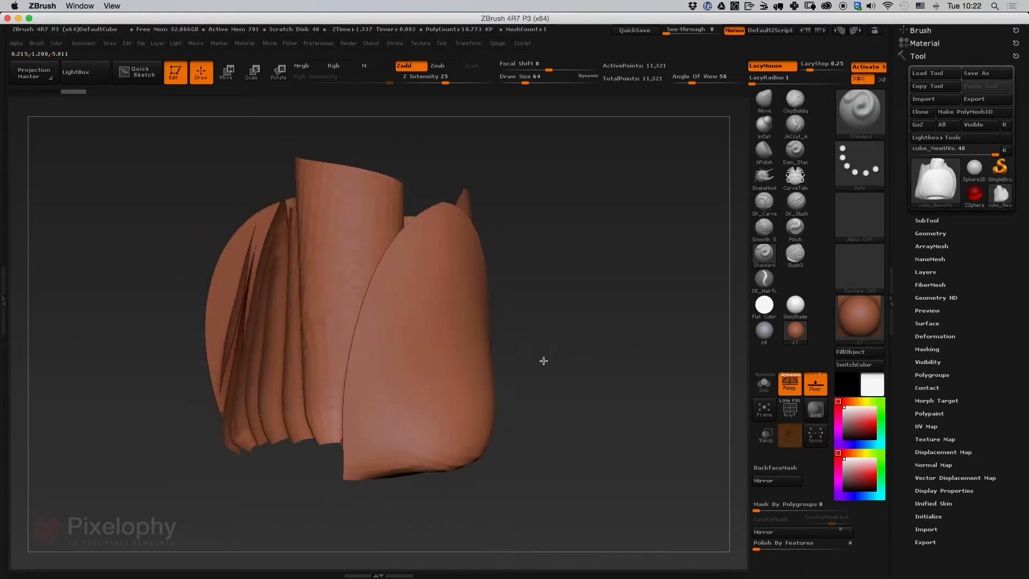
Make the rose display double-sided so the inner faces of its petals are drawn
left_click(961, 491)
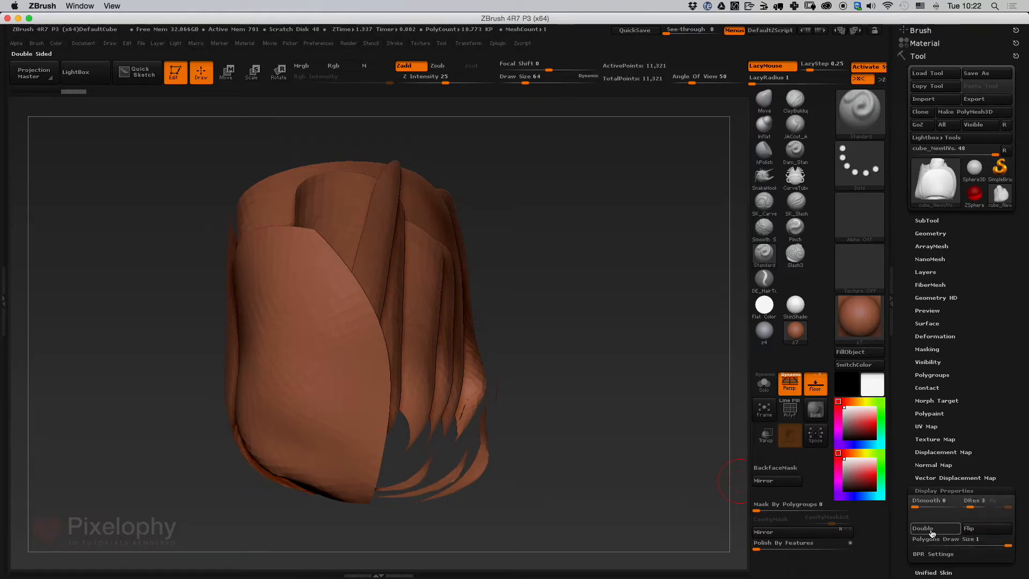
left_click(938, 531)
left_click_drag(597, 379, 621, 334)
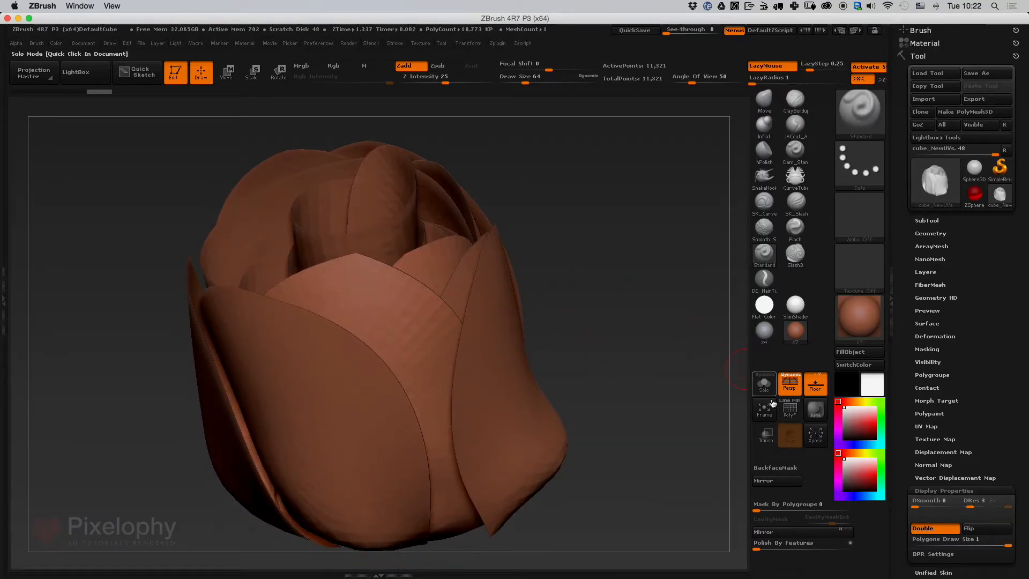
Show the polyframe on the rose and assign polygroups to its petals using Auto Groups With UV
left_click(791, 411)
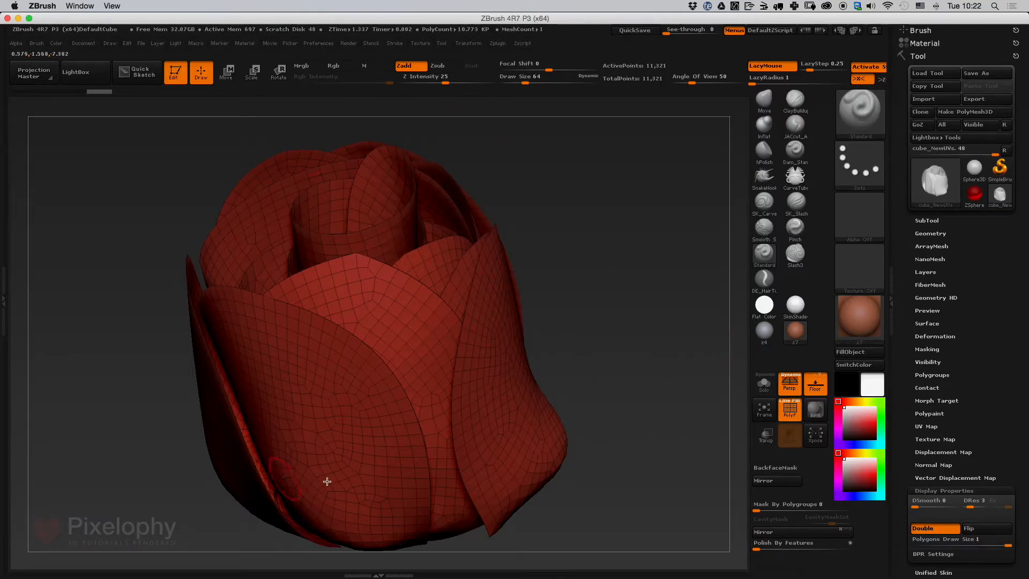
left_click(954, 378)
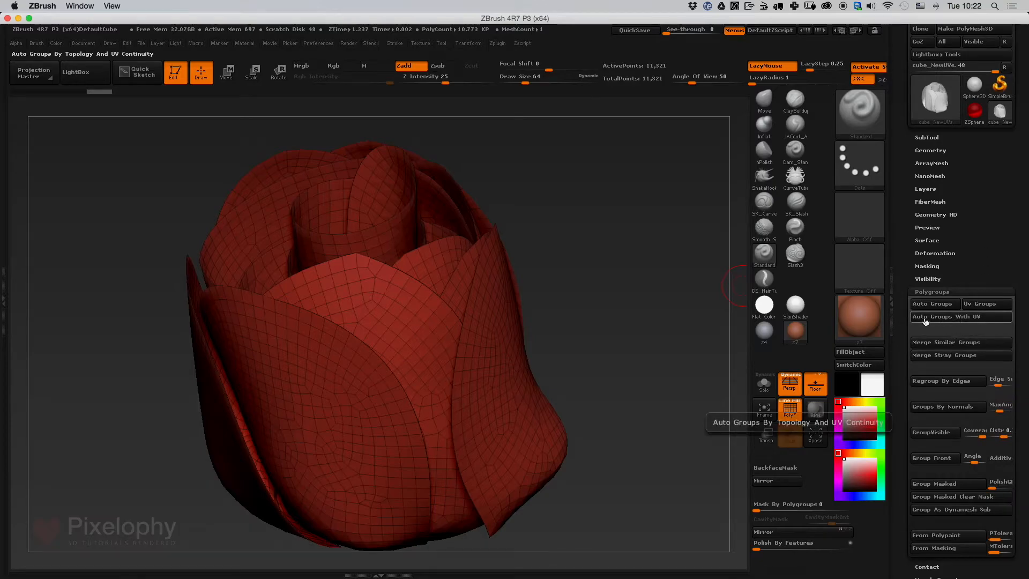
left_click(948, 320)
mouse_move(636, 363)
left_mouse_down()
mouse_move(668, 436)
mouse_move(639, 370)
mouse_move(618, 368)
left_mouse_up()
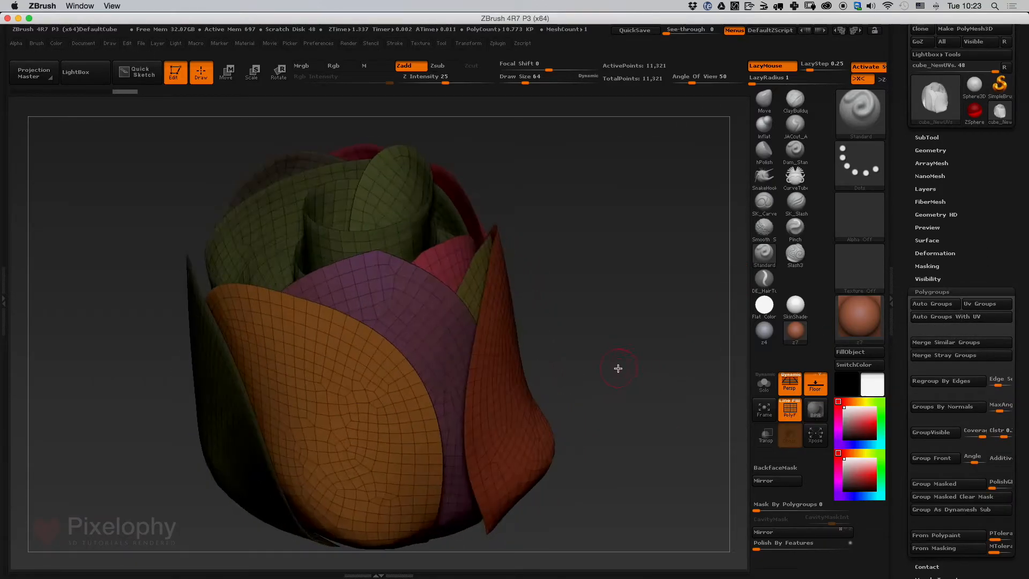
Isolate the rolled central strip and reshape its protruding tip using the Move brush with a draw size of 305
left_click(409, 202, "ctrl+shift")
mouse_move(597, 291)
left_mouse_down()
mouse_move(604, 258)
mouse_move(627, 279)
left_mouse_up()
key("space")
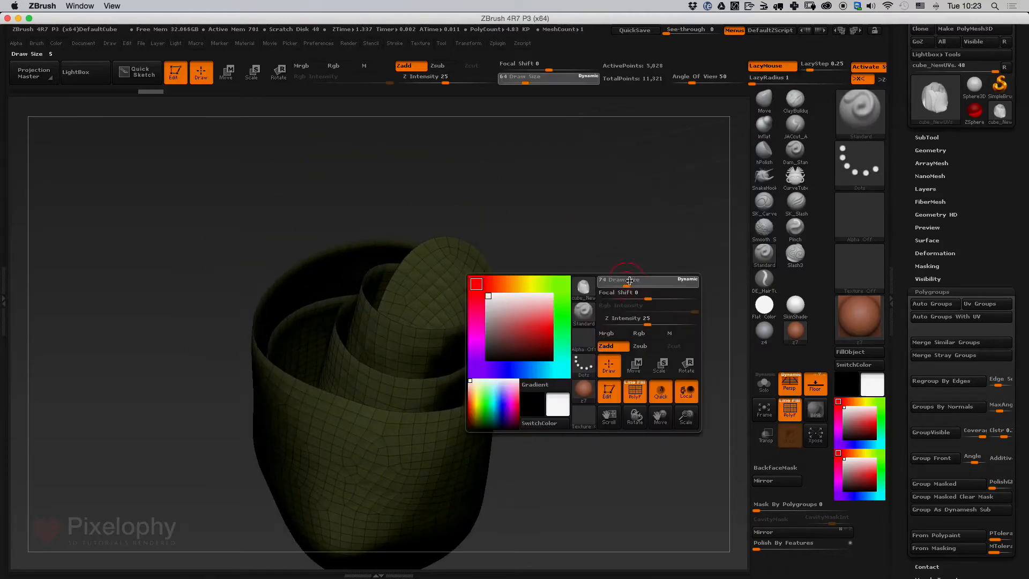
left_click(764, 101)
key("space")
left_click_drag(471, 293, 435, 279)
left_click_drag(453, 346, 440, 353)
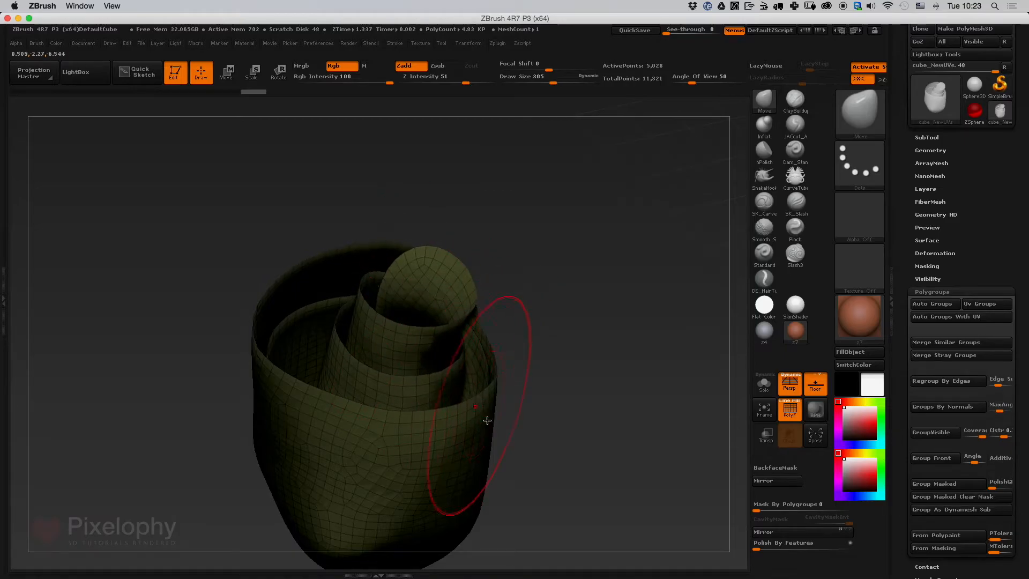
left_click_drag(410, 362, 388, 336, "shift")
left_click_drag(597, 338, 509, 372)
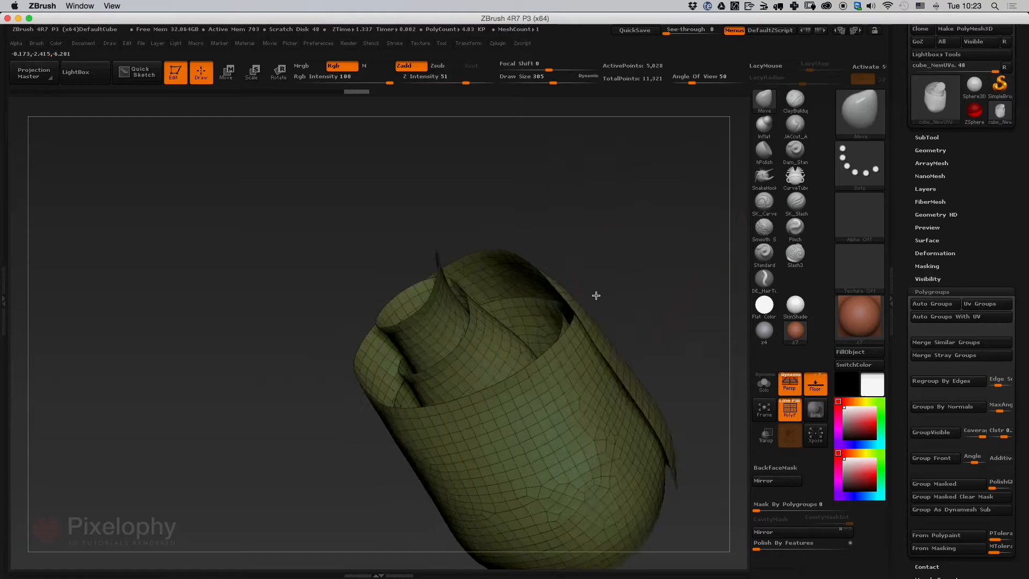
left_click_drag(595, 294, 551, 307)
left_click_drag(473, 481, 471, 499, "shift")
left_click_drag(452, 499, 413, 361)
Invert the visibility to inspect the petals without the central strip, and bring the whole rose back into view
left_click_drag(566, 258, 575, 266, "ctrl+shift")
left_click_drag(579, 227, 618, 252)
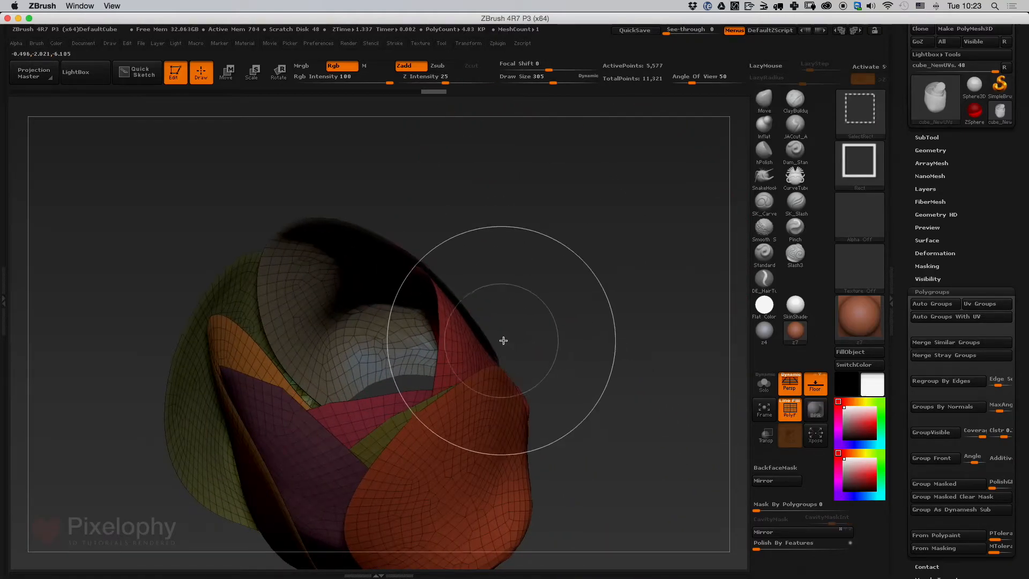
left_click(360, 276, "ctrl+shift")
left_click_drag(559, 257, 634, 273)
left_click(581, 291, "ctrl+shift")
key("space")
mouse_move(574, 230)
left_mouse_down()
mouse_move(589, 203)
mouse_move(593, 291)
mouse_move(628, 323)
mouse_move(651, 230)
left_mouse_up()
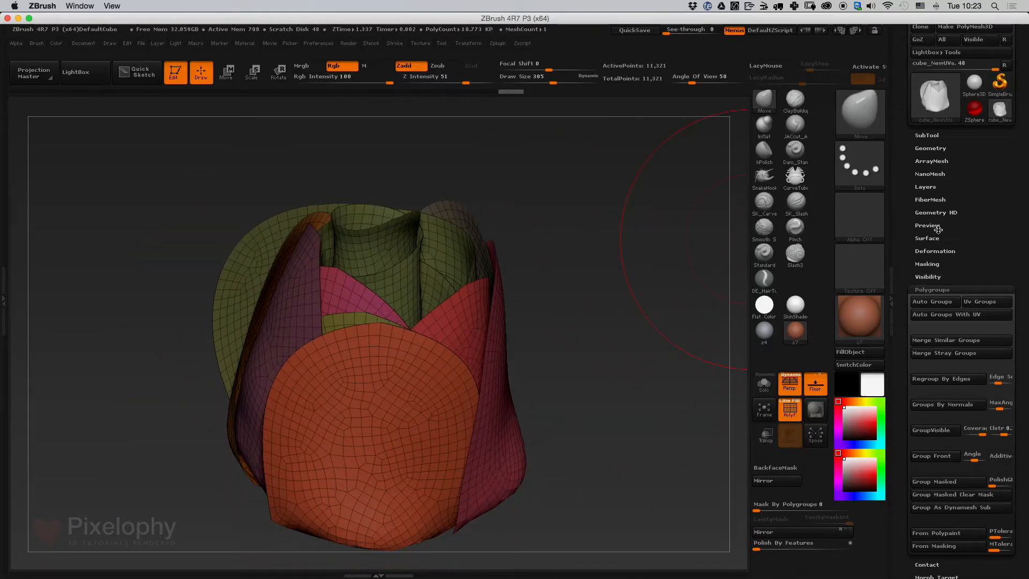
Configure the Panel Loops geometry options with 1 loop, a polish of 0 and an elevation of -100
left_click(934, 290)
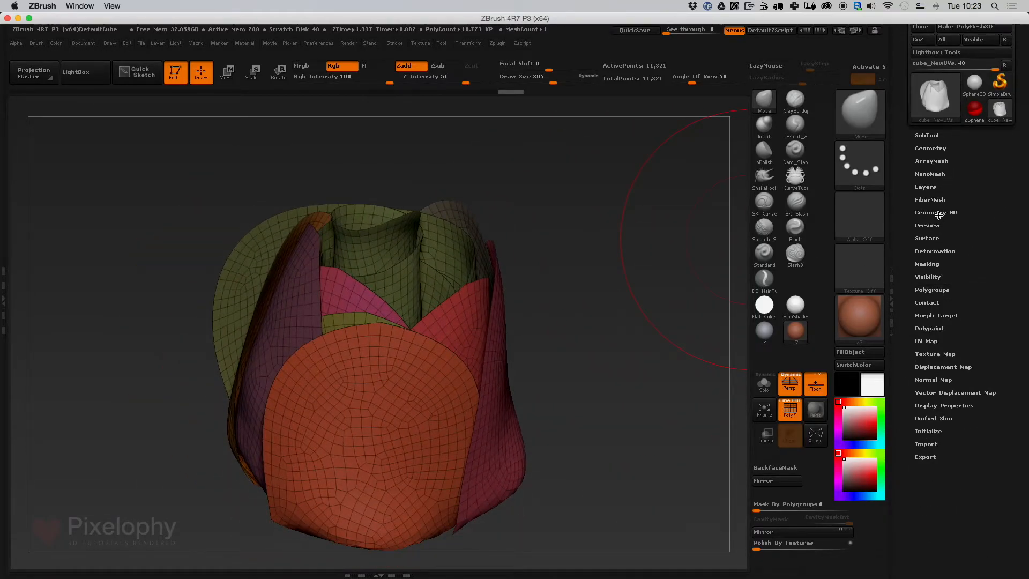
left_click(931, 148)
left_click(927, 276)
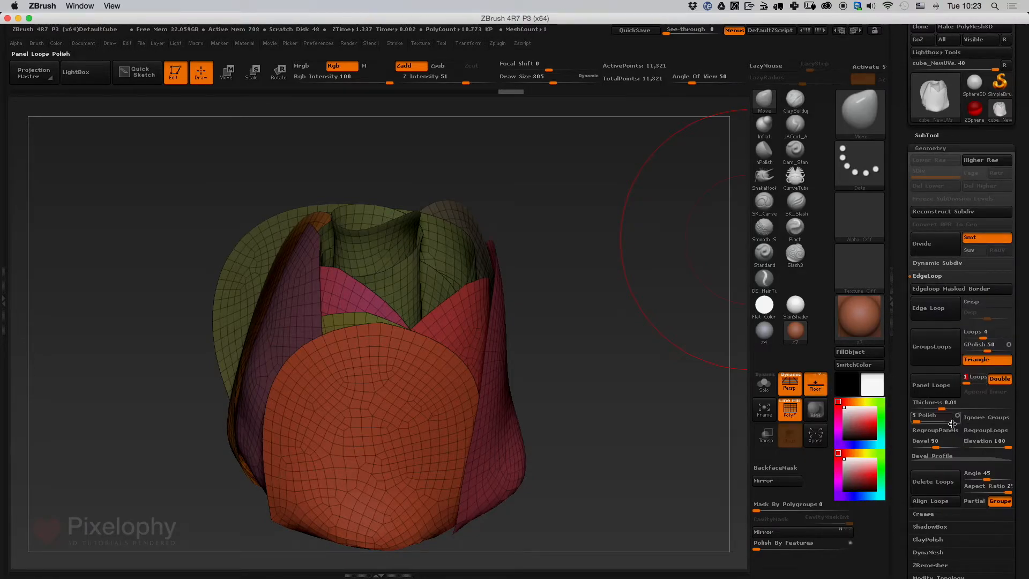
left_click_drag(998, 441, 961, 448)
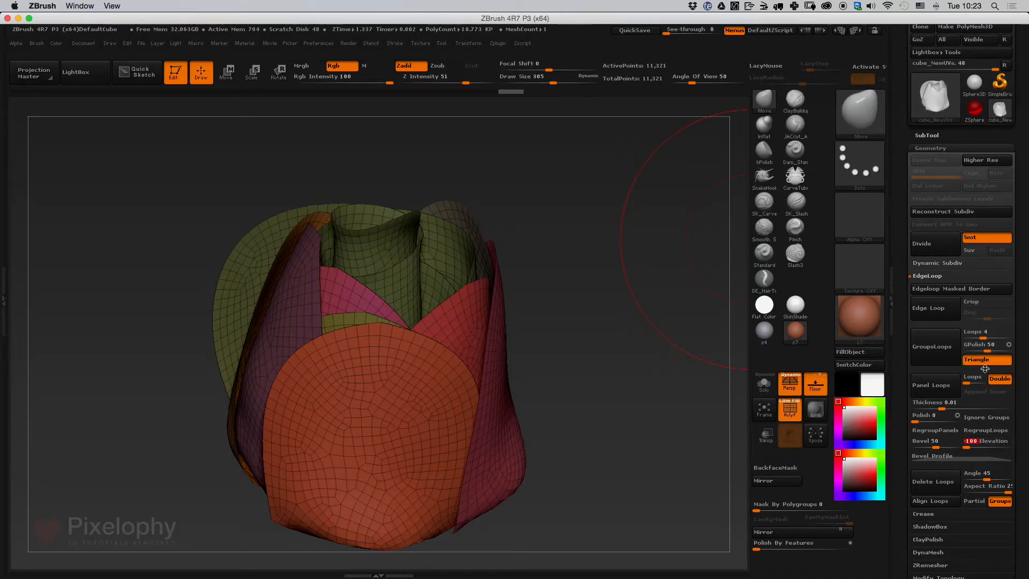
Try panel loops of 0.01 thickness on the petals with a subdivision, and undo them
left_click(933, 392)
mouse_move(576, 271)
right_mouse_down()
mouse_move(632, 384)
mouse_move(635, 443)
mouse_move(628, 421)
right_mouse_up()
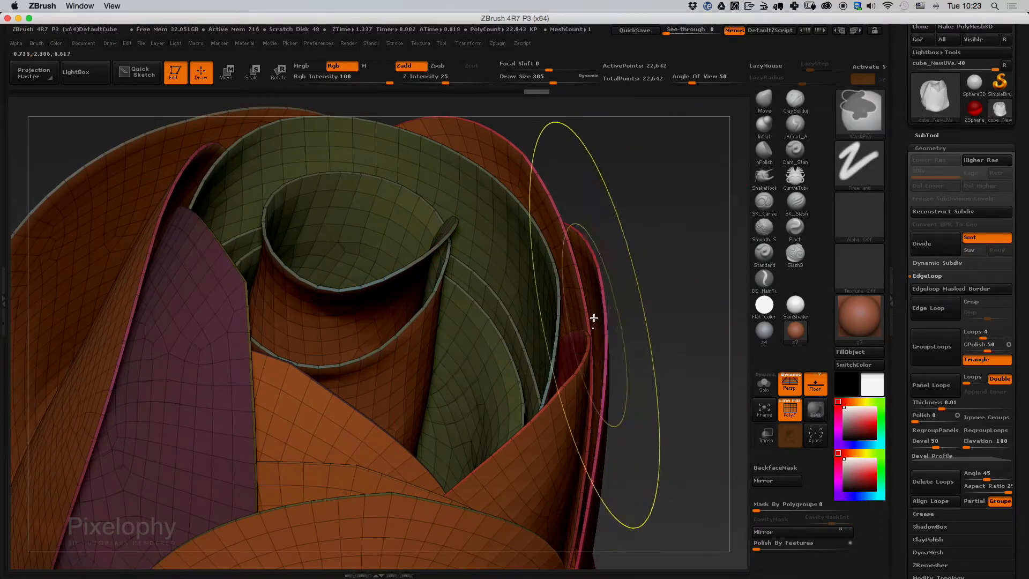
key("ctrl+d")
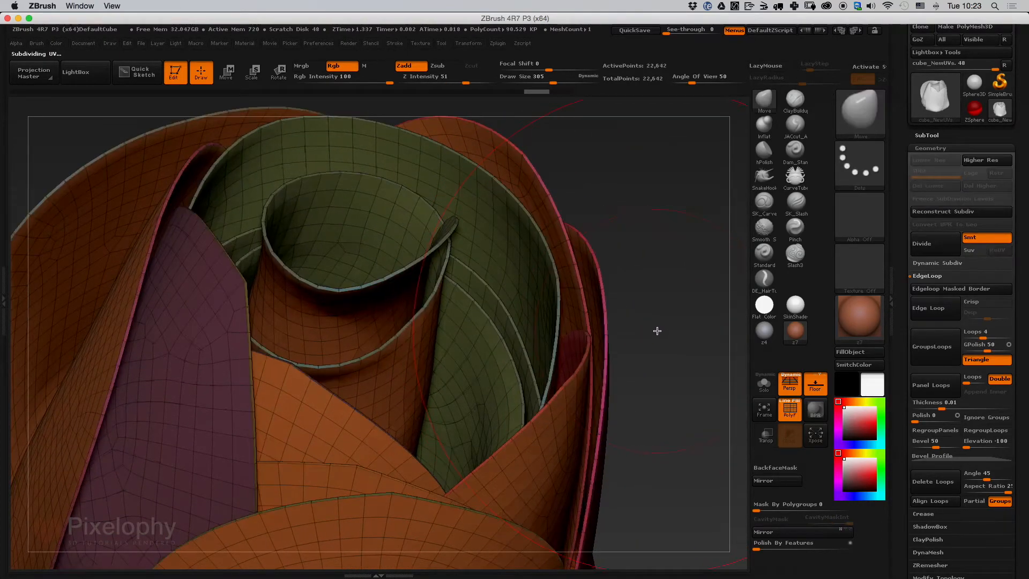
key("shift+d")
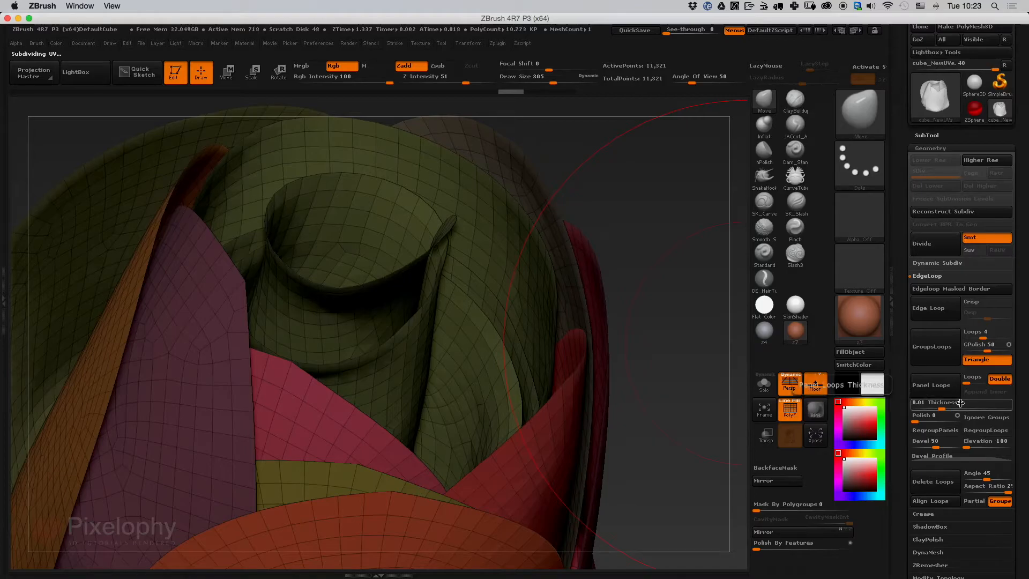
Set the panel loops thickness to 0.02 and apply Panel Loops to thicken the petals
left_click(962, 402)
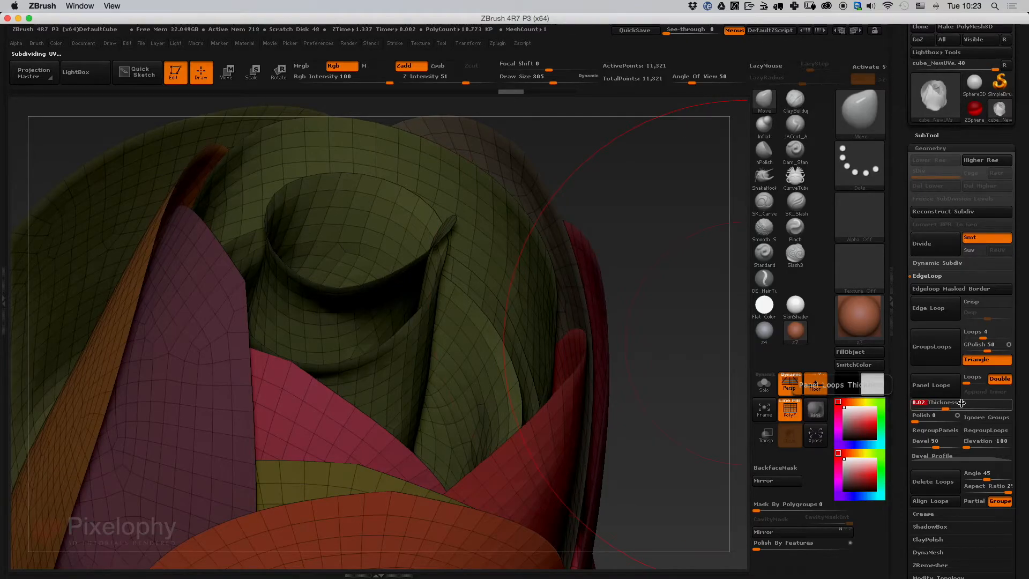
key("Return")
left_click(942, 395)
Subdivide the thickened rose to subdivision level 3, turn off the polyframe and inspect its smooth petals
left_click_drag(663, 324, 602, 310)
key("ctrl+d")
key("ctrl+d")
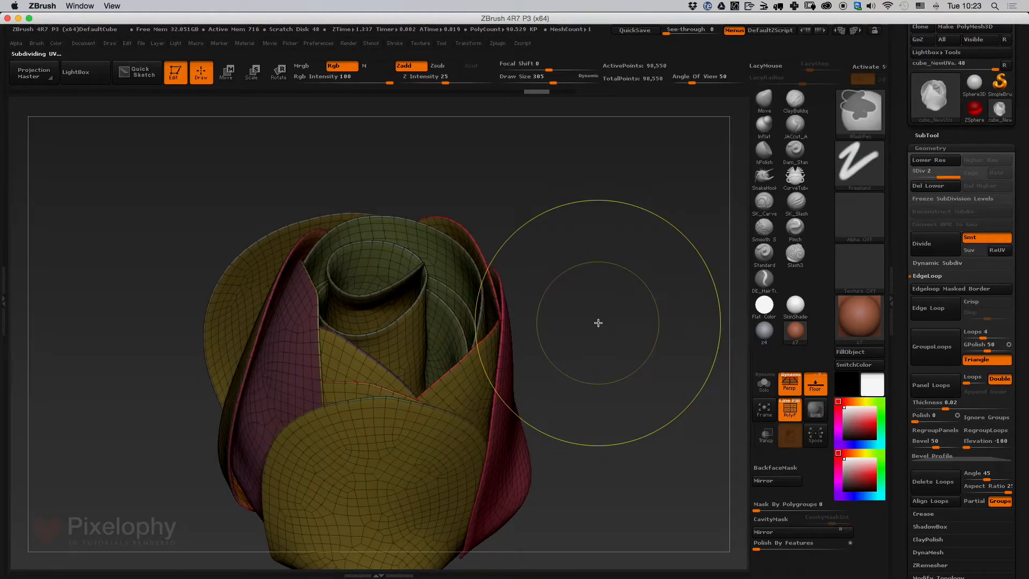
left_click_drag(579, 356, 744, 391)
left_click(790, 412)
mouse_move(546, 337)
left_mouse_down()
mouse_move(606, 356)
mouse_move(632, 333)
mouse_move(597, 346)
mouse_move(597, 338)
mouse_move(622, 392)
mouse_move(616, 417)
mouse_move(624, 384)
mouse_move(604, 389)
left_mouse_up()
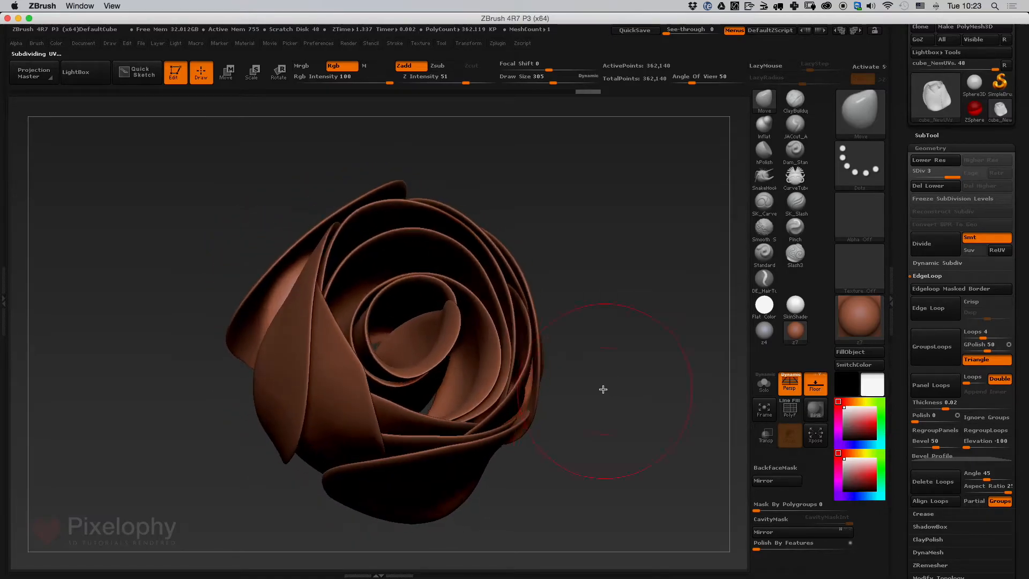
Isolate one petal group of the thickened rose, show the whole model again and examine it from below and the sides
left_click(482, 369, "ctrl+shift")
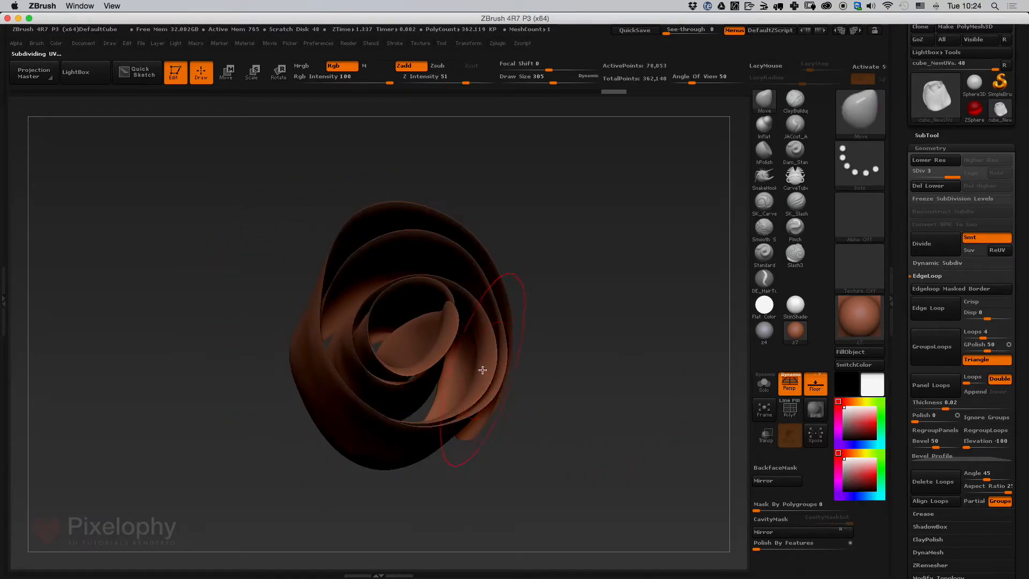
left_click(641, 337, "ctrl+shift")
left_click_drag(641, 337, 591, 321)
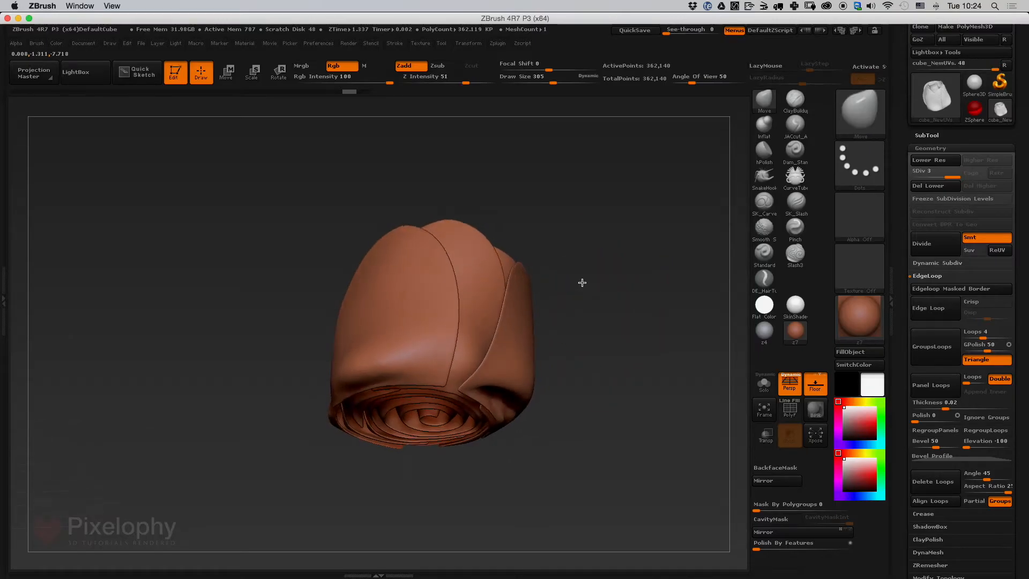
mouse_move(600, 360)
left_mouse_down()
mouse_move(648, 436)
mouse_move(609, 338)
mouse_move(592, 248)
mouse_move(606, 298)
mouse_move(640, 294)
mouse_move(608, 379)
mouse_move(531, 341)
left_mouse_up()
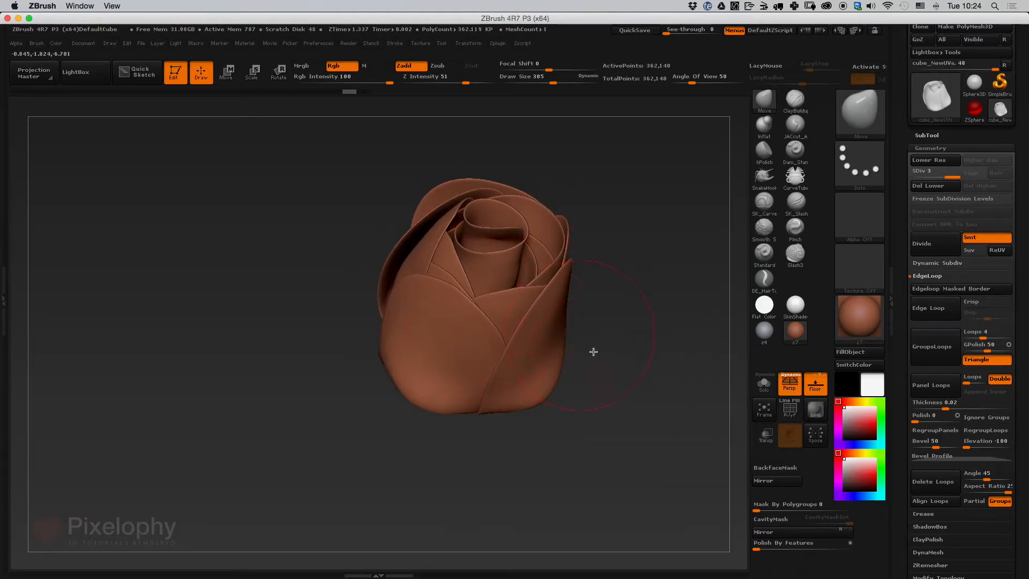
left_click_drag(579, 394, 652, 336)
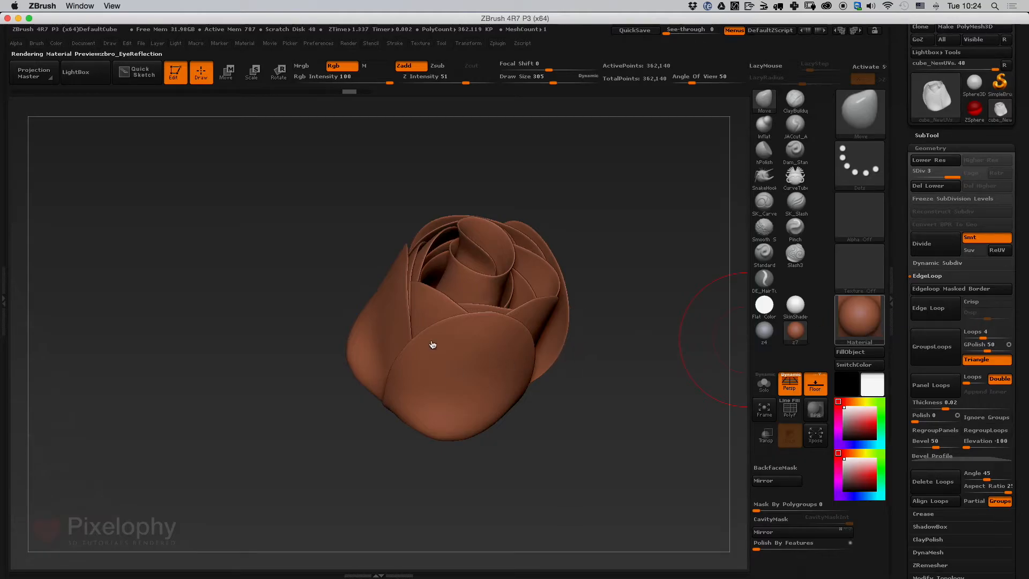
Try a glowing red MatCap on the rose, replace it with the glossy orange-brown toffee MatCap and inspect the shading
key("m")
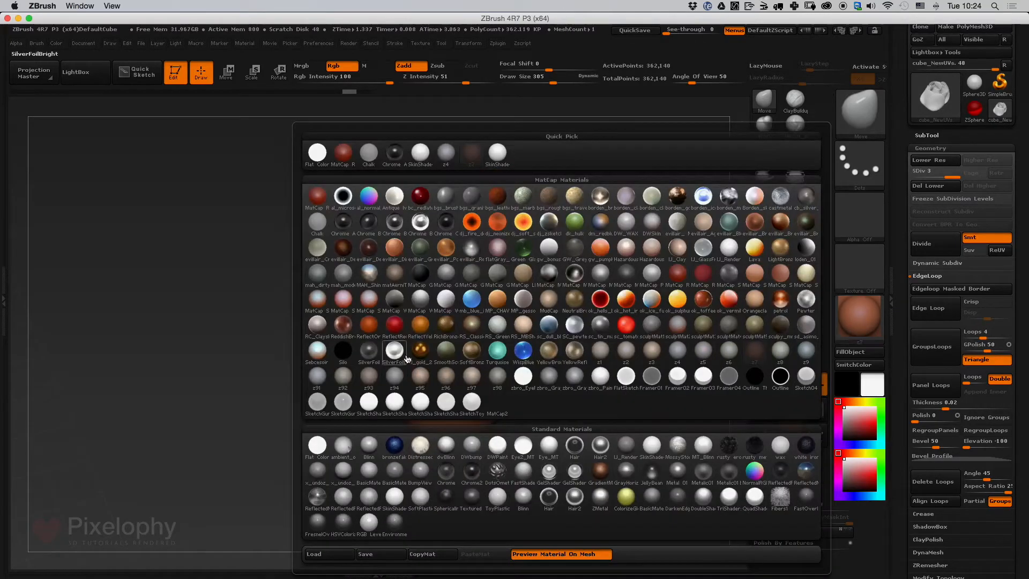
left_click(610, 310)
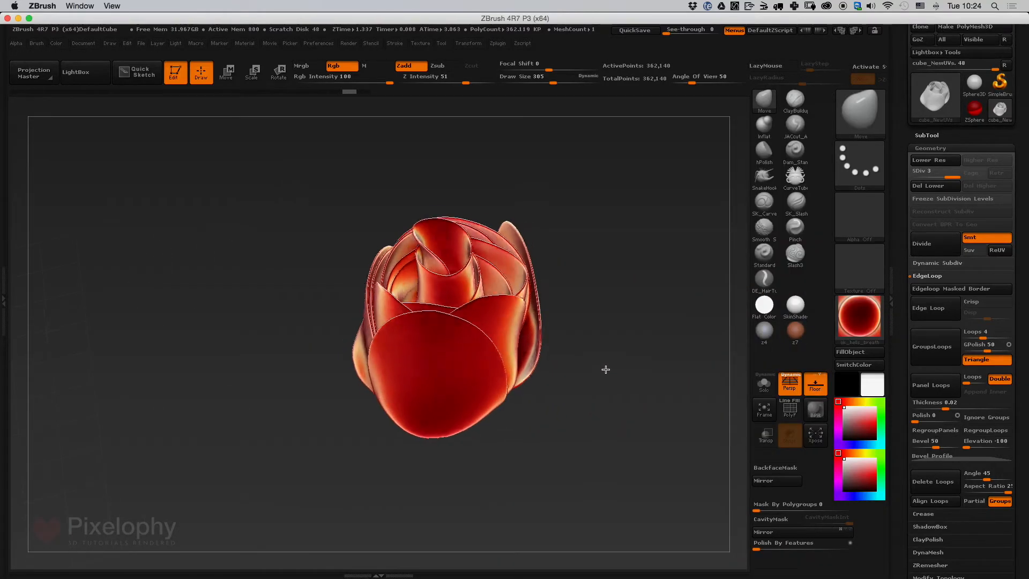
key("m")
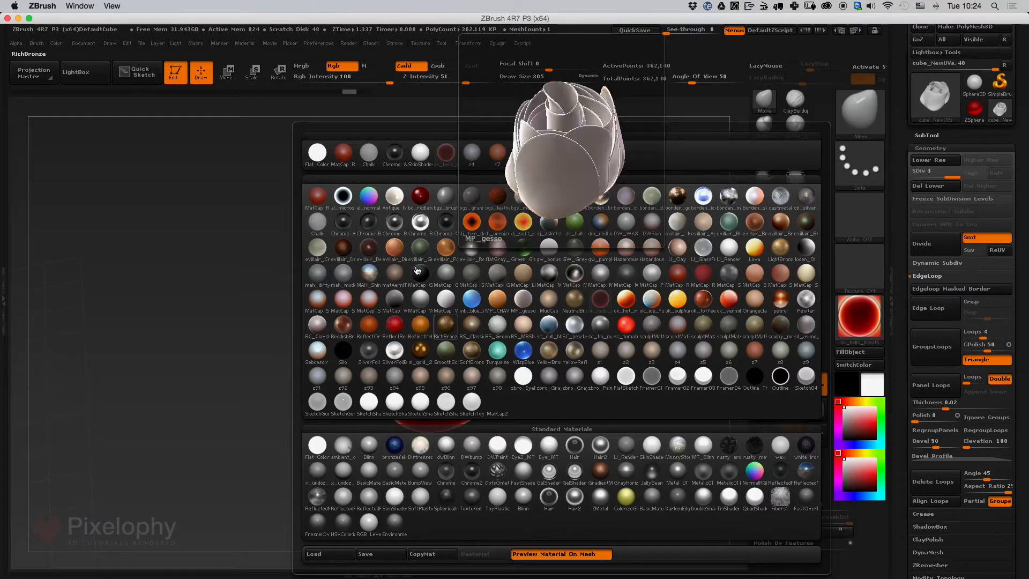
left_click(697, 313)
mouse_move(573, 411)
left_mouse_down()
mouse_move(555, 420)
mouse_move(581, 462)
mouse_move(569, 356)
mouse_move(523, 431)
mouse_move(489, 416)
mouse_move(459, 448)
mouse_move(553, 426)
mouse_move(523, 429)
mouse_move(492, 413)
mouse_move(436, 432)
mouse_move(449, 424)
mouse_move(368, 494)
mouse_move(459, 450)
mouse_move(515, 407)
mouse_move(597, 425)
mouse_move(480, 436)
mouse_move(459, 404)
mouse_move(557, 377)
mouse_move(498, 349)
mouse_move(476, 416)
mouse_move(493, 358)
mouse_move(554, 443)
mouse_move(567, 388)
mouse_move(595, 365)
mouse_move(569, 365)
mouse_move(597, 372)
mouse_move(584, 340)
mouse_move(573, 349)
left_mouse_up()
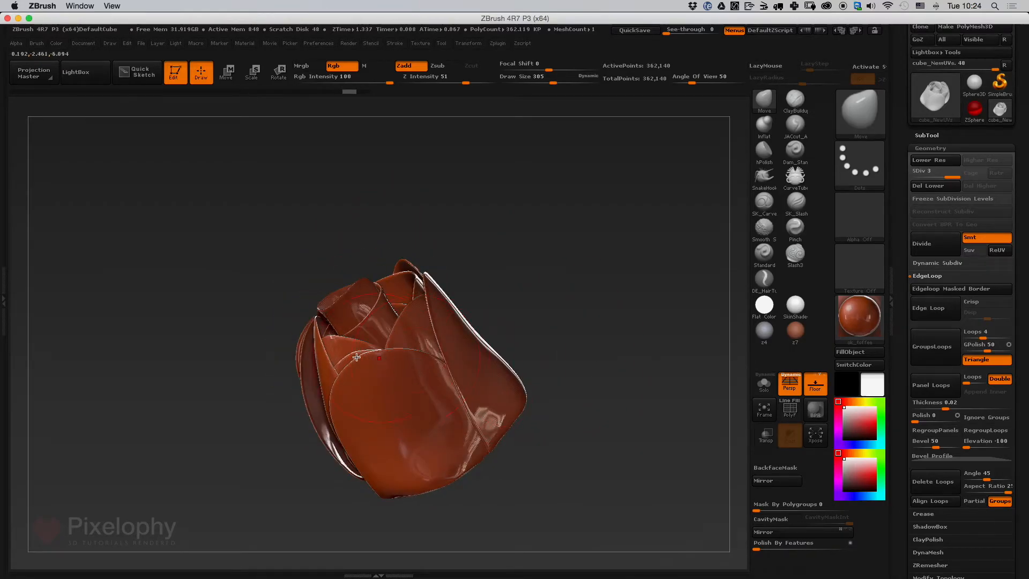
left_click_drag(530, 306, 317, 434)
left_click_drag(469, 208, 499, 350)
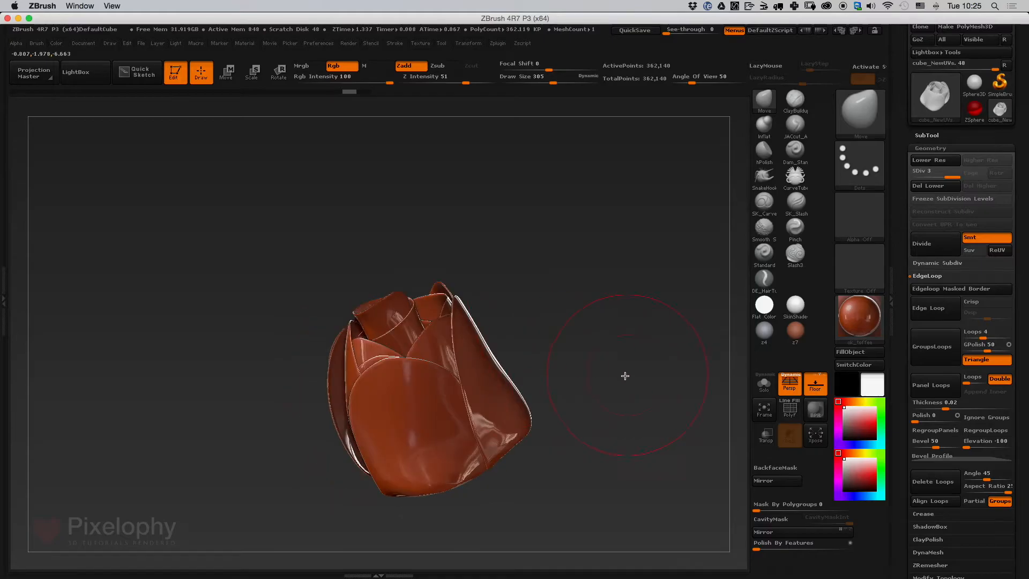
left_click_drag(625, 376, 545, 368)
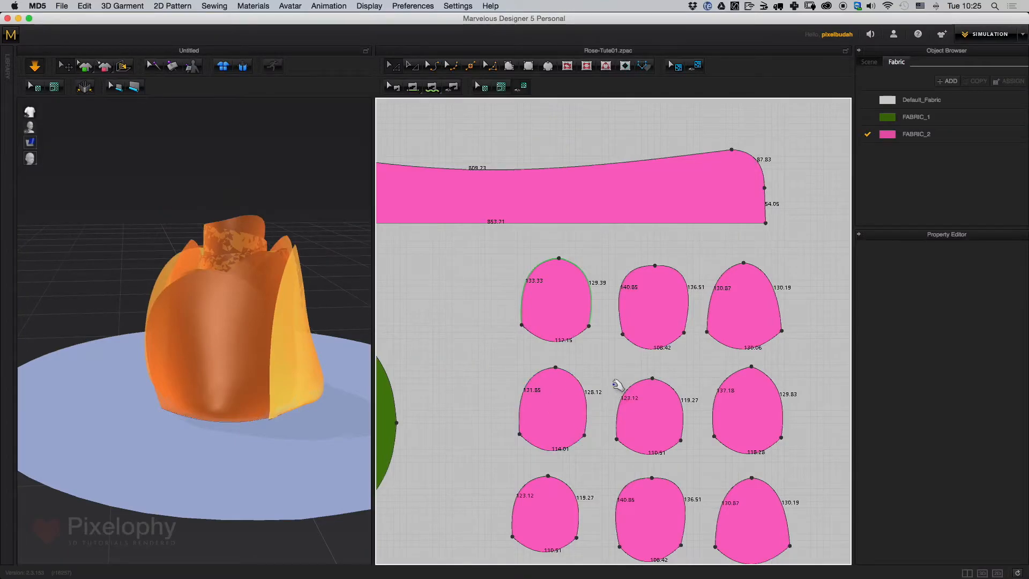
Switch to Marvelous Designer and set the particle distance of the long strip and all nine petal patterns to 10 mm
scroll(602, 307, "down", 3)
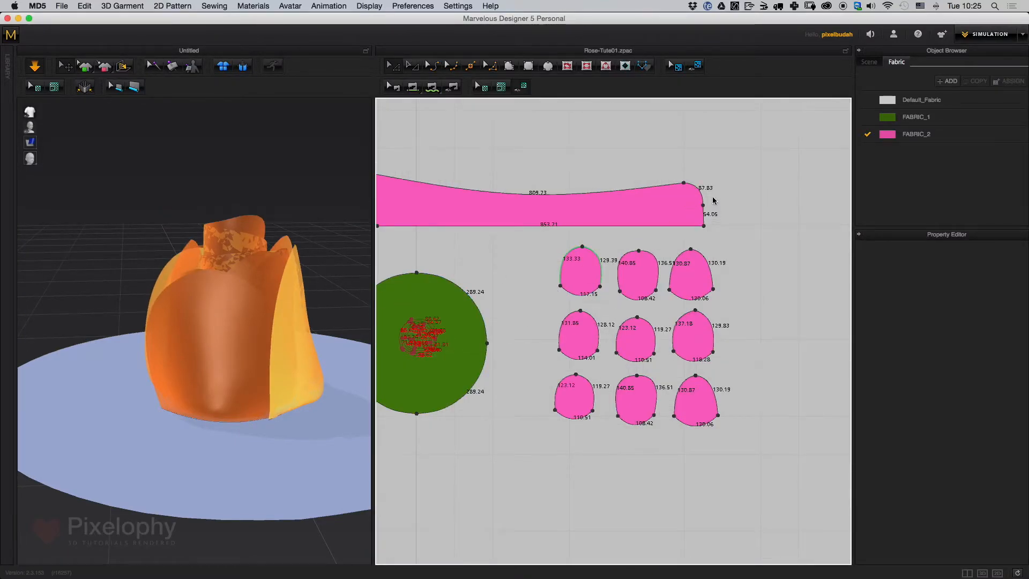
middle_click_drag(634, 173, 675, 186)
left_click(413, 67)
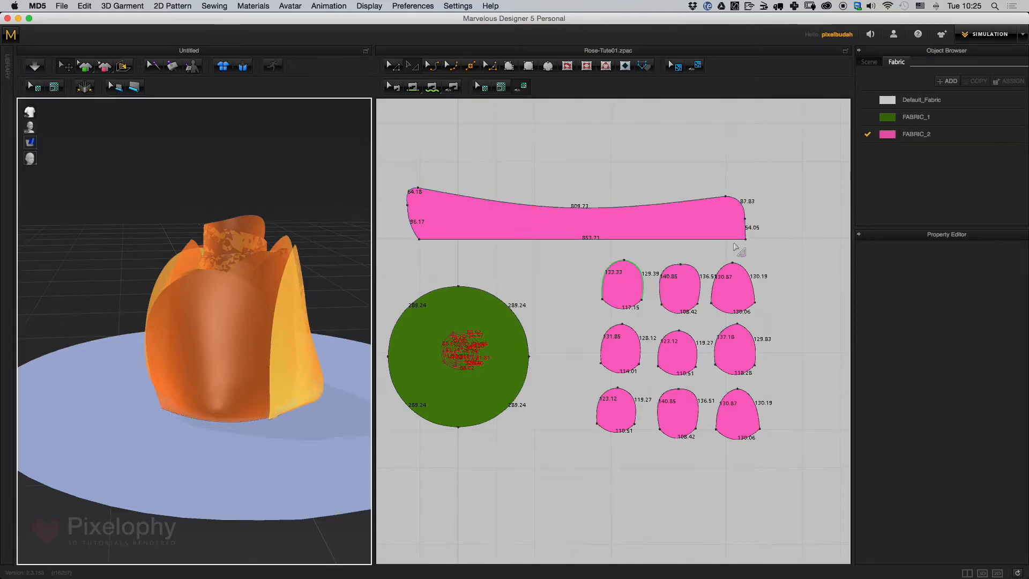
left_click_drag(815, 126, 568, 375)
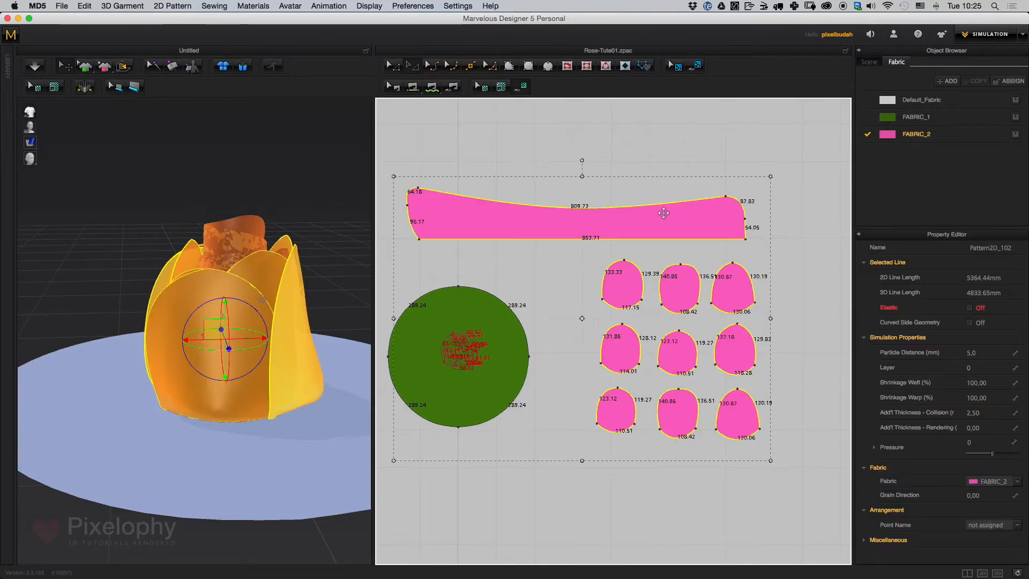
left_click(657, 208, "shift")
middle_click_drag(784, 350, 762, 291)
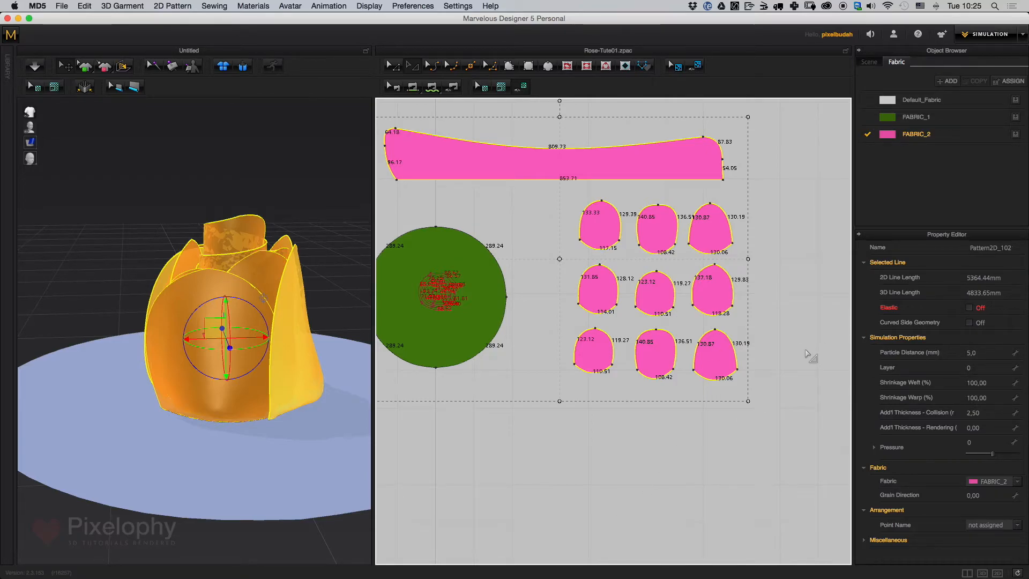
left_click(987, 354)
type("10")
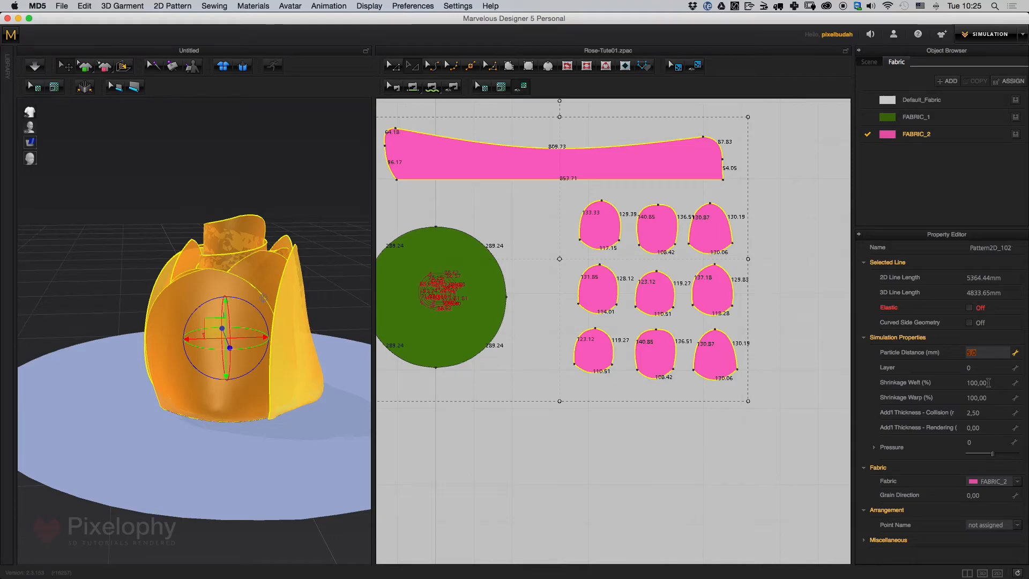
key("Return")
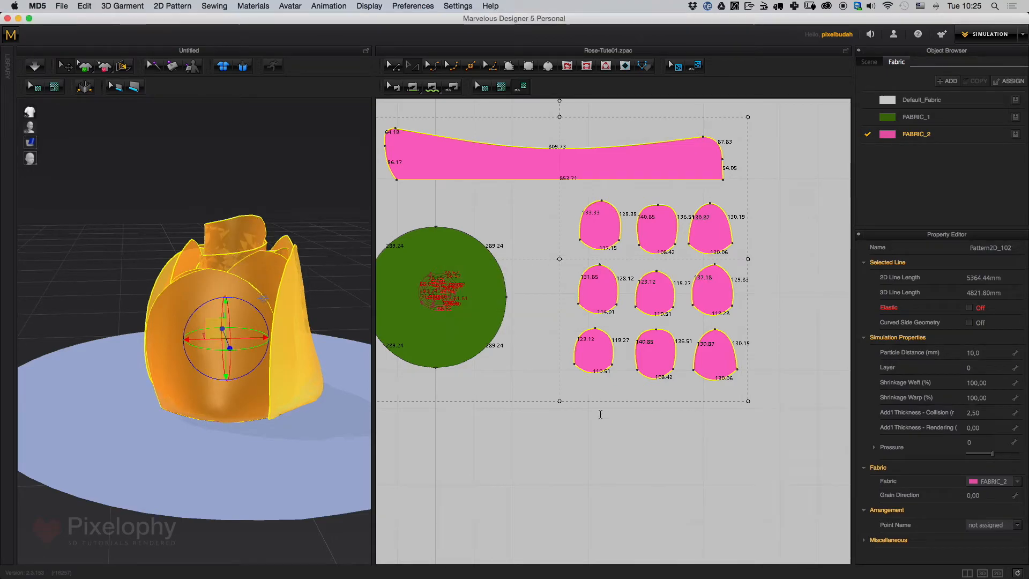
Identify the 2D pattern that belongs to the outer side petal of the 3D rose and examine it up close
left_click(618, 494)
scroll(608, 413, "up", 6)
middle_click_drag(622, 394, 576, 484)
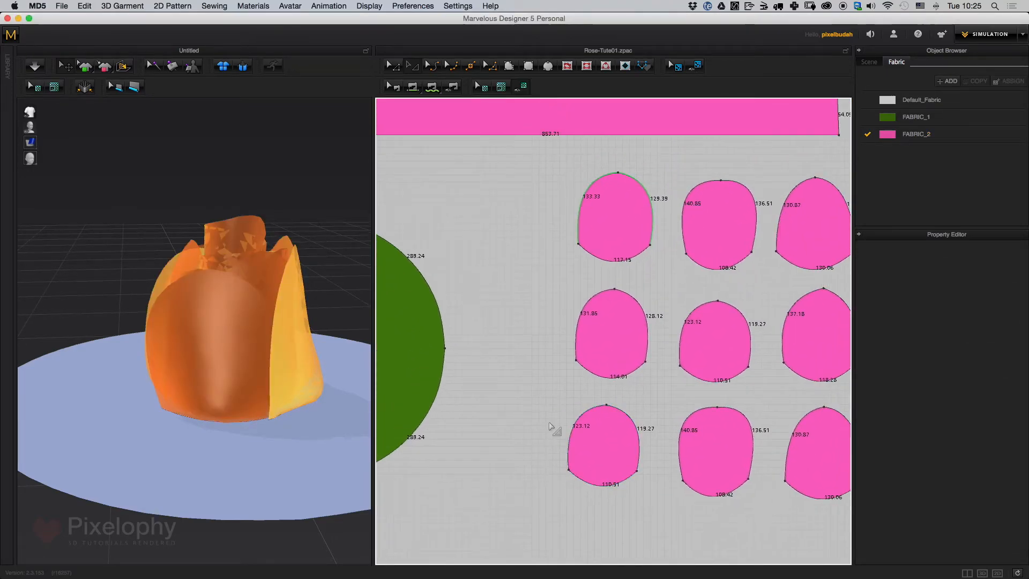
middle_click_drag(608, 363, 590, 470)
scroll(577, 424, "up", 5)
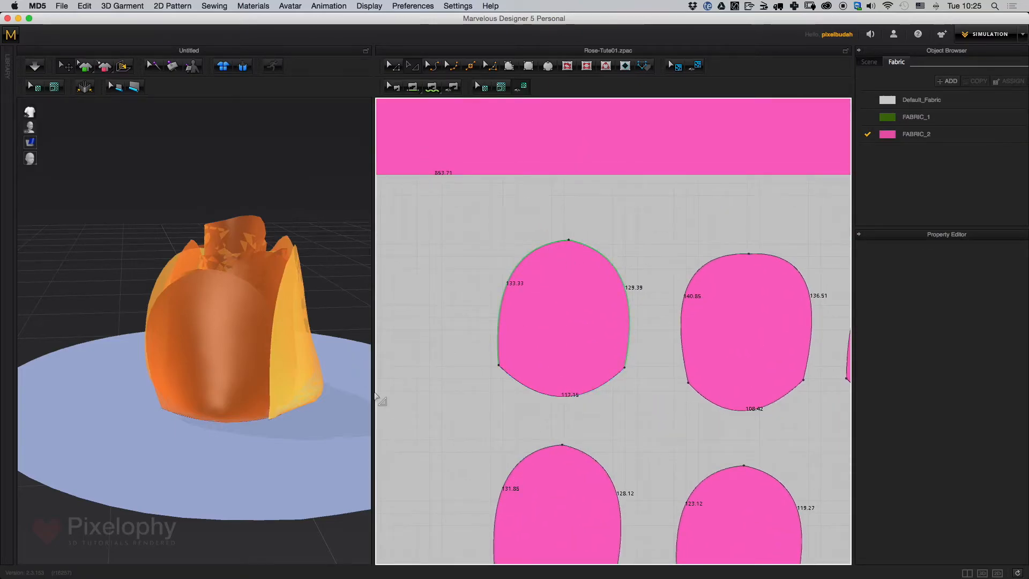
left_click(292, 327)
middle_click_drag(317, 367, 278, 353)
middle_click_drag(657, 425, 578, 324)
scroll(578, 324, "down", 10)
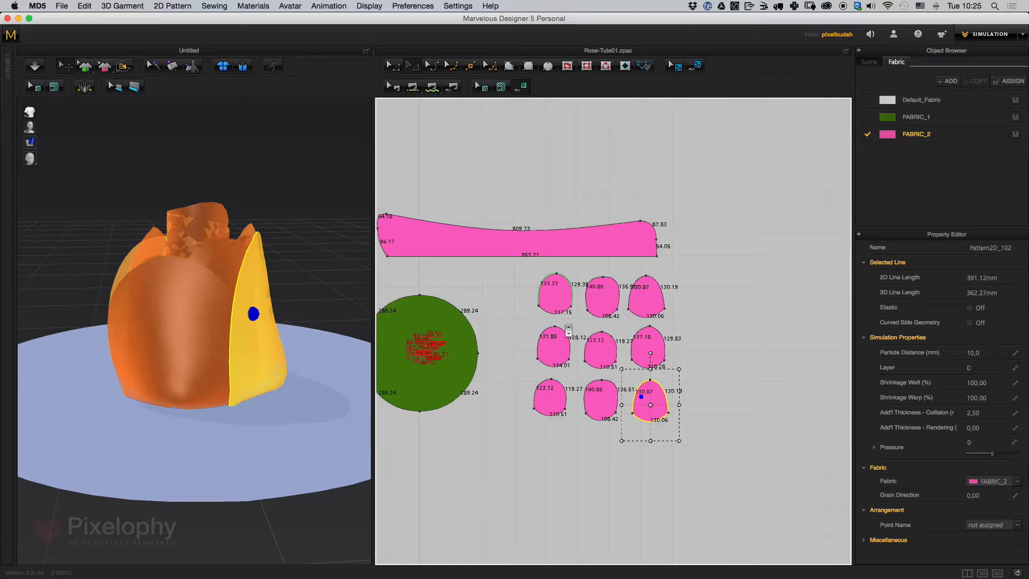
middle_click_drag(625, 427, 594, 340)
scroll(600, 327, "up", 10)
middle_click_drag(588, 383, 568, 385)
scroll(654, 378, "up", 6)
left_click(734, 301)
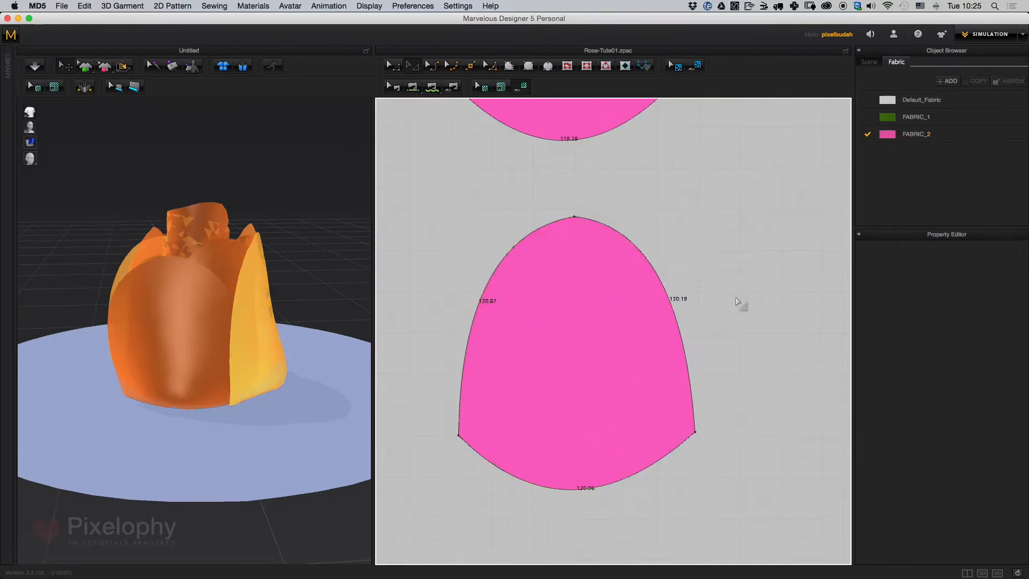
Turn on Elastic for the petal pattern's two upper curved edges with strength 19 and ratio 110
left_click(514, 260)
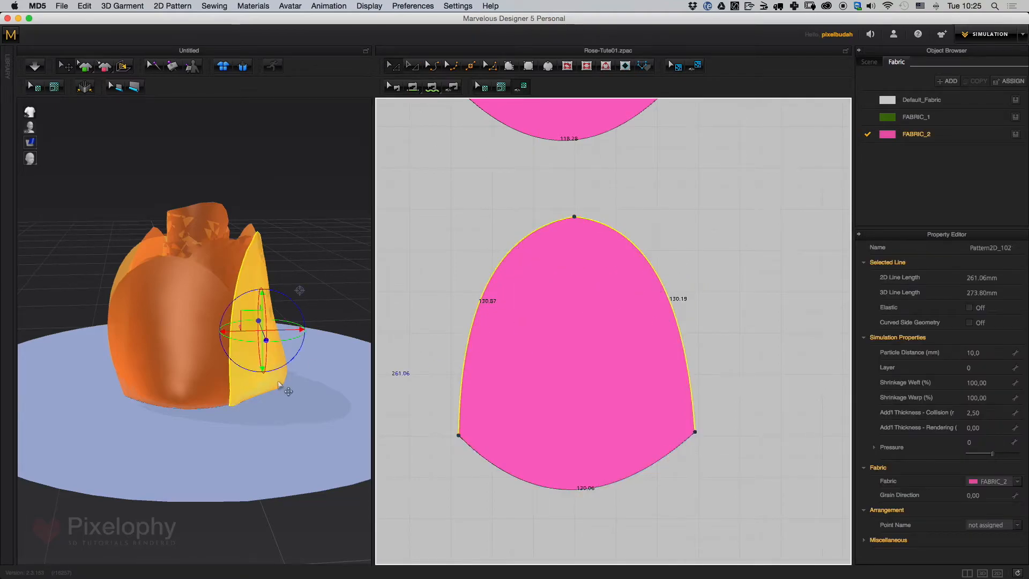
middle_click_drag(814, 327, 784, 308)
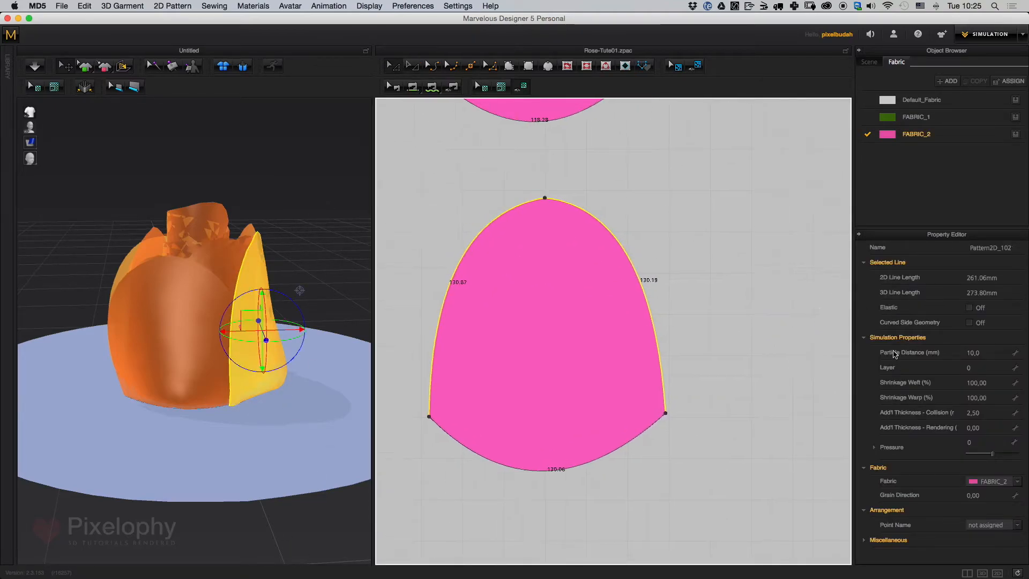
left_click(969, 308)
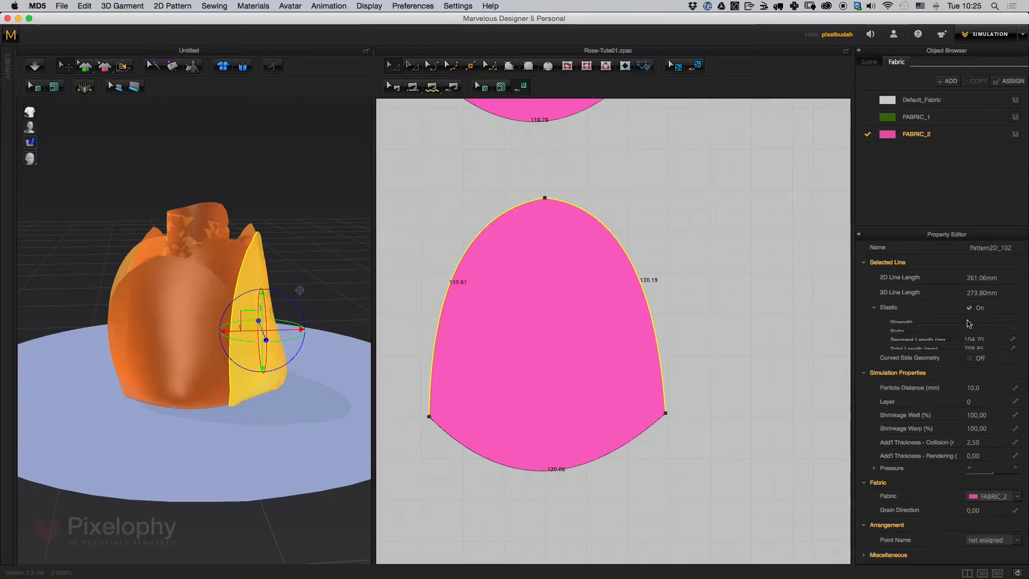
left_click_drag(981, 361, 984, 359)
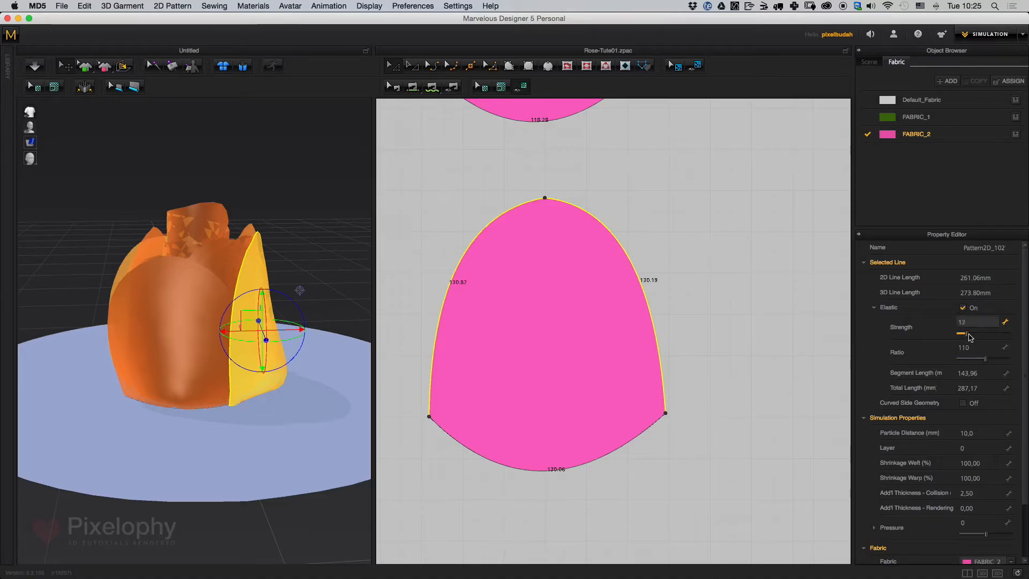
Simulate the rose with the elastic petal edges and examine the petal's shape from several sides
middle_click_drag(328, 391, 309, 407)
left_click(306, 309)
key("space")
right_click_drag(333, 326, 193, 345)
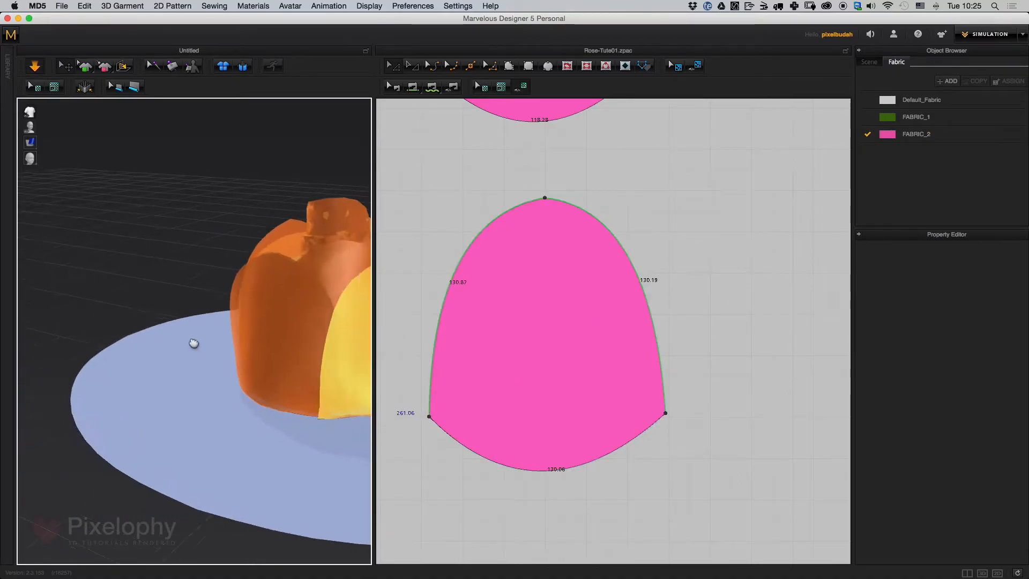
middle_click_drag(193, 345, 105, 345)
middle_click_drag(317, 426, 268, 369)
right_click_drag(268, 370, 195, 392)
middle_click_drag(195, 392, 168, 310)
scroll(225, 365, "down", 5)
right_click_drag(311, 354, 216, 391)
middle_click_drag(216, 390, 371, 340)
right_click_drag(372, 340, 268, 311)
middle_click_drag(268, 311, 207, 326)
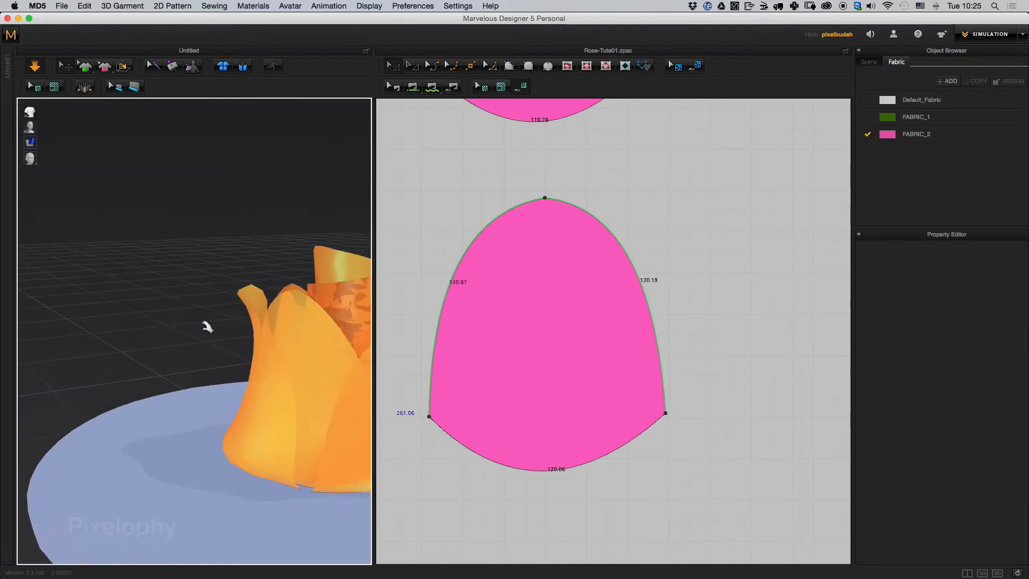
Unstrengthen the elastic petal while the simulation runs and check how its cloth deforms
left_click(535, 313)
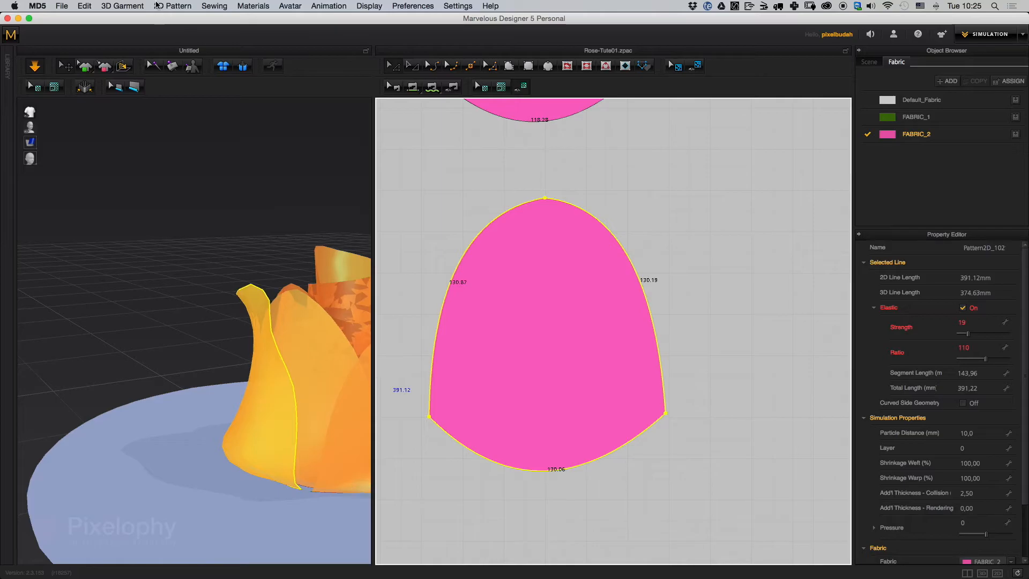
left_click(122, 6)
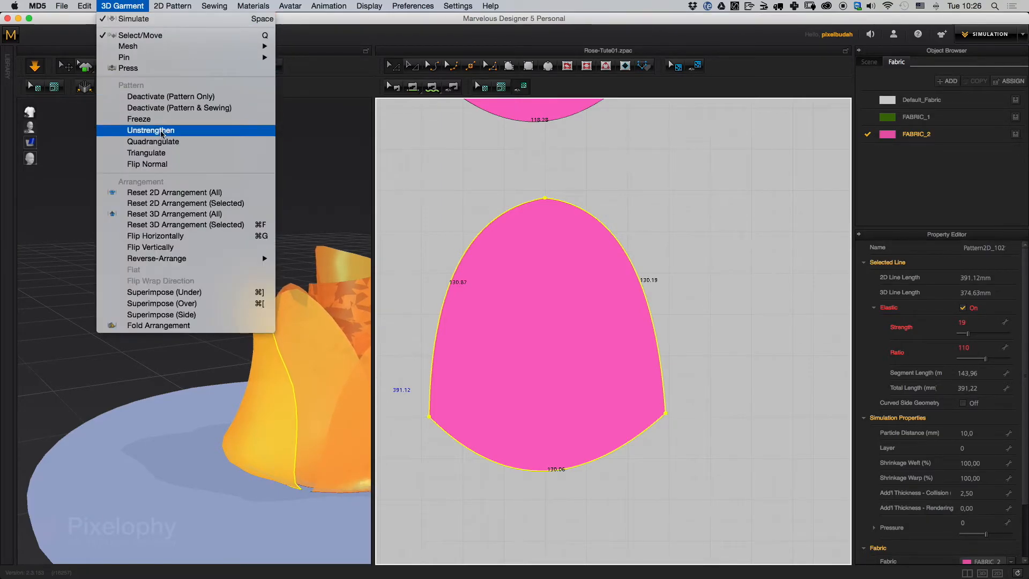
left_click(151, 130)
right_click_drag(184, 328, 277, 237)
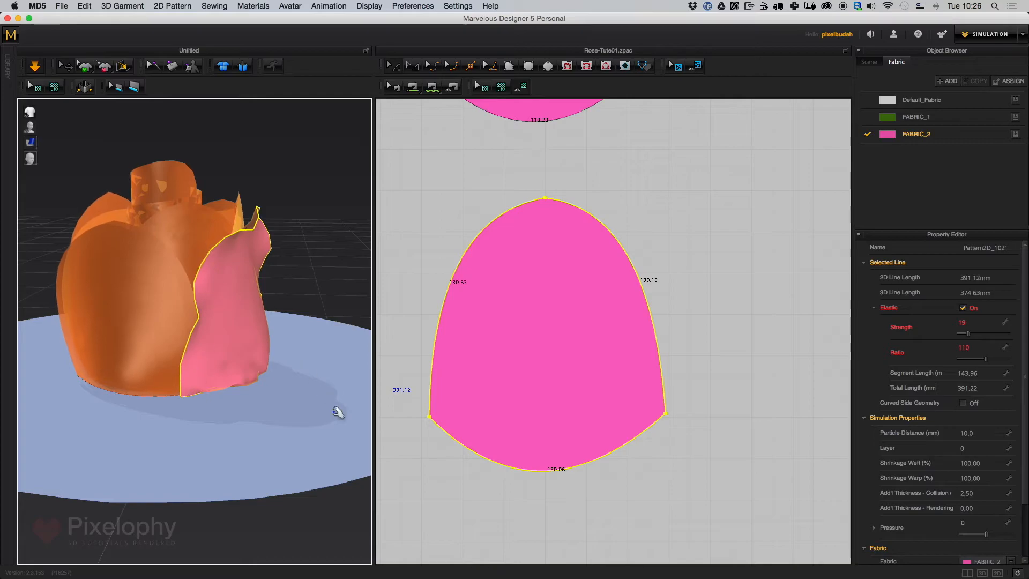
Set the elastic petal's particle distance to 4 mm and accept the slower simulation
left_click(584, 328)
left_click_drag(584, 328, 586, 327)
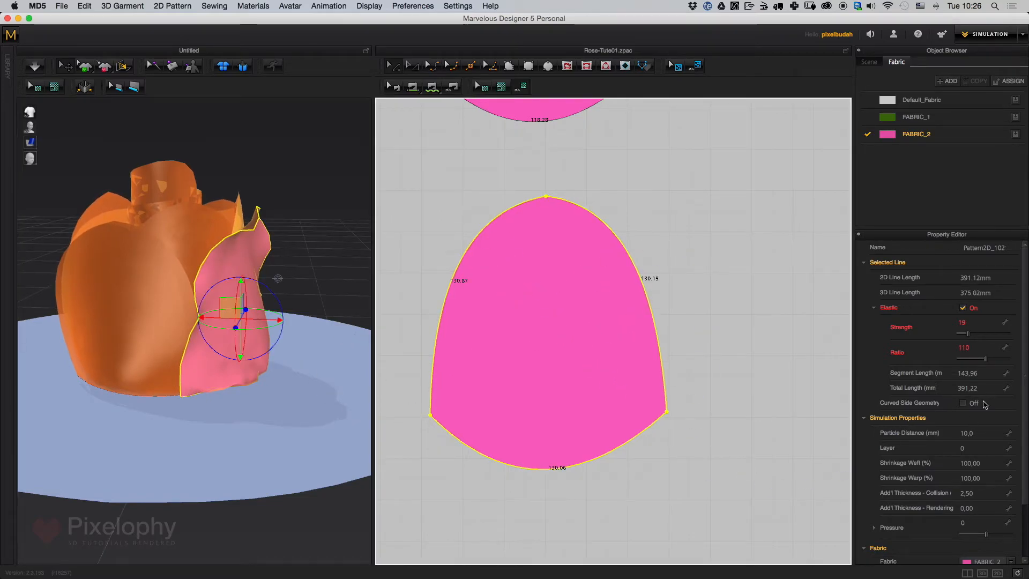
double_click(981, 433)
type("4")
key("Return")
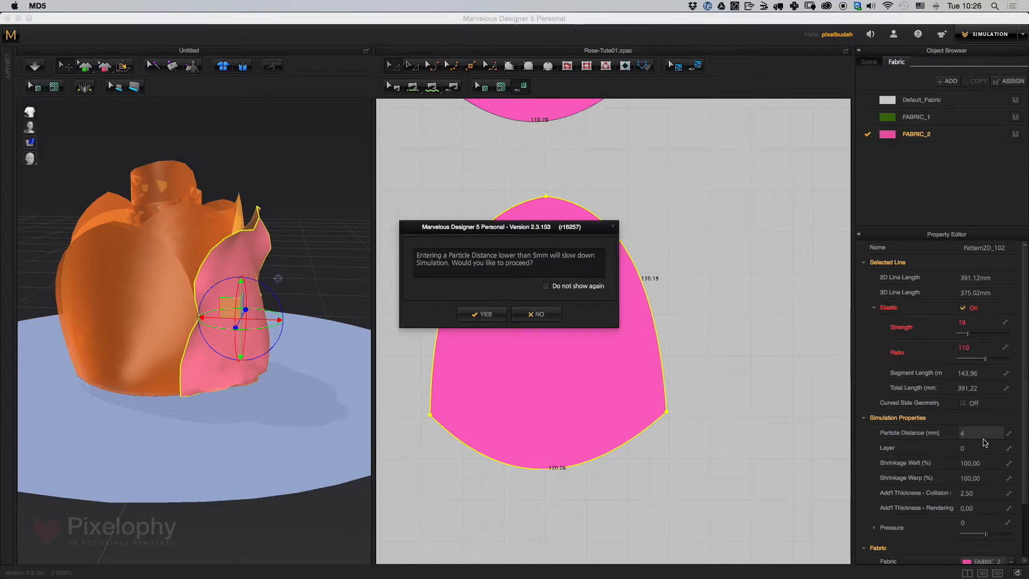
left_click(481, 314)
Simulate the petal with its finer mesh, stop the simulation and inspect the petal's edges from all around
left_click(271, 214)
right_click_drag(271, 214, 221, 375)
key("space")
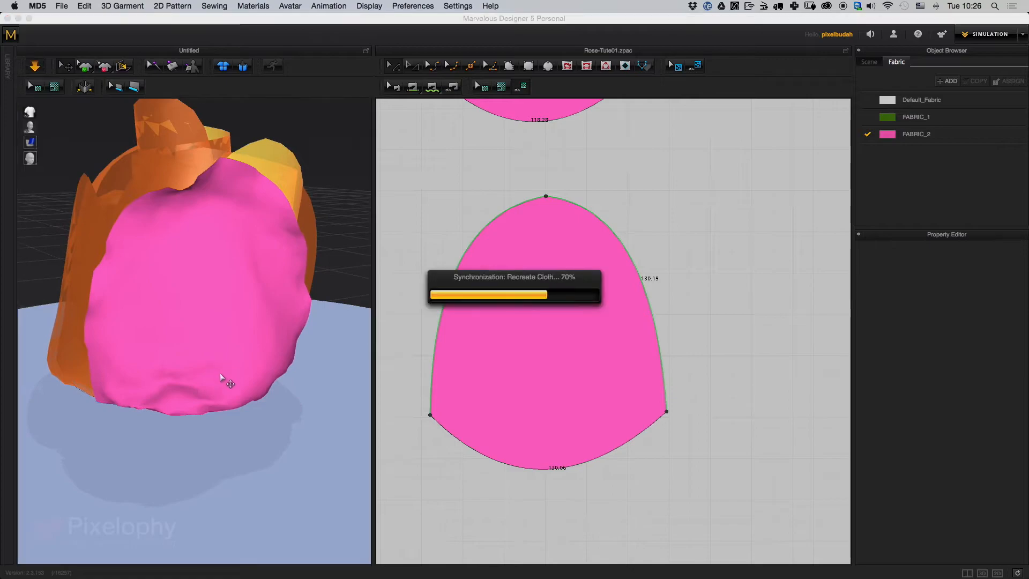
key("space")
right_click_drag(224, 261, 298, 349)
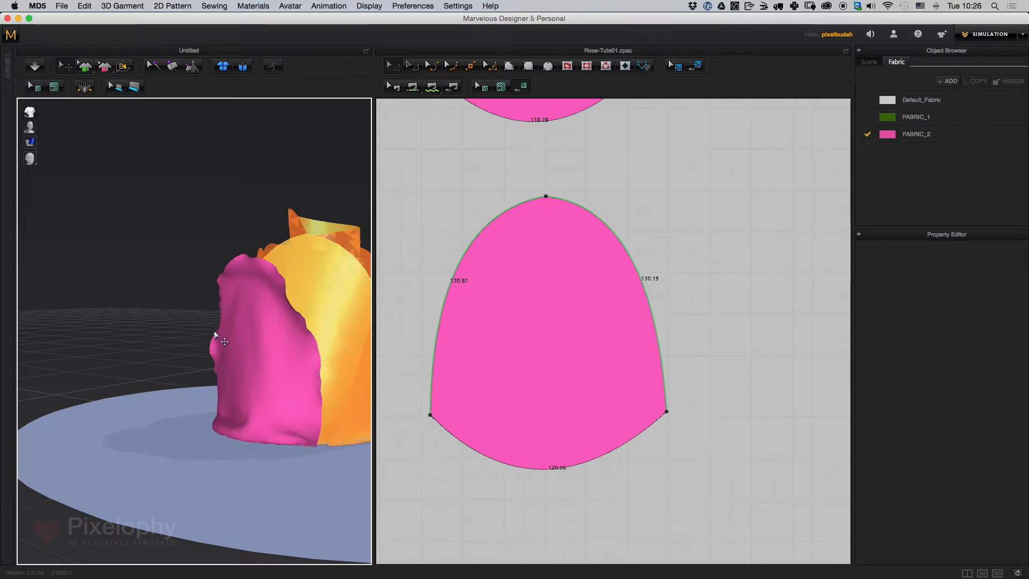
right_click_drag(172, 380, 367, 409)
Strengthen the finer-meshed elastic petal and set its particle distance back to 10 mm
left_click(303, 320)
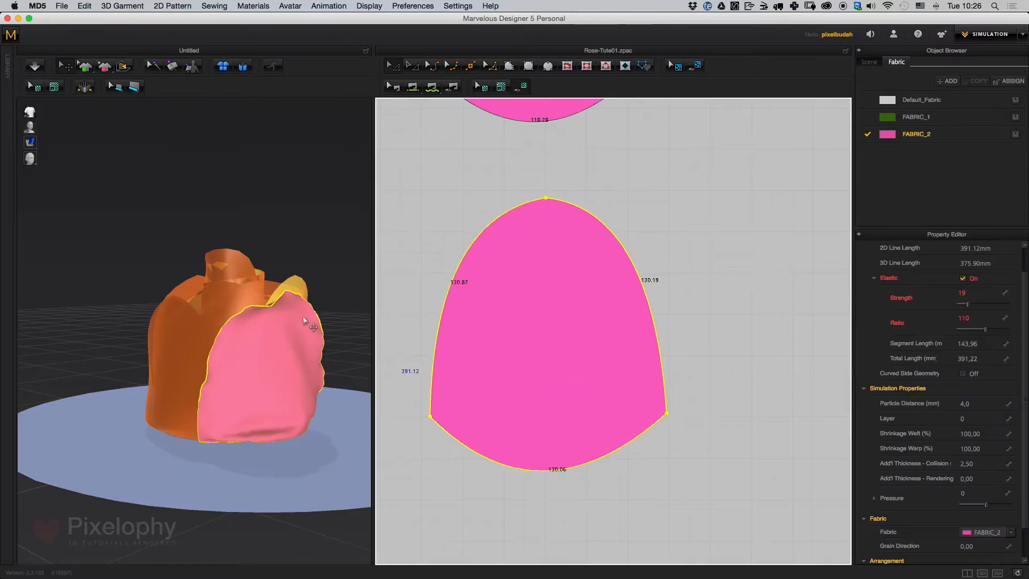
left_click(123, 6)
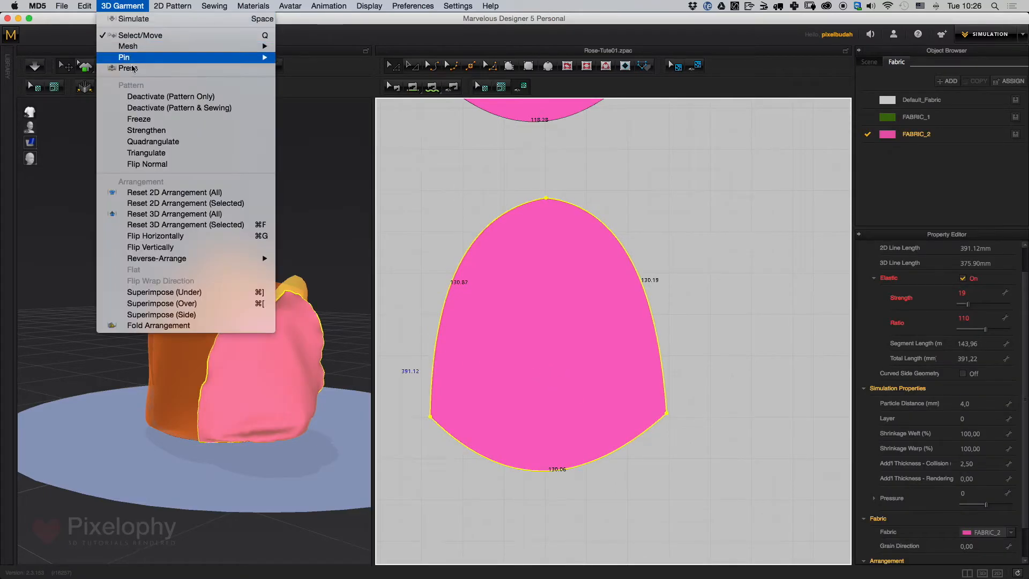
left_click(171, 131)
left_click(975, 404)
type("10")
key("Return")
left_click(741, 248)
Make both upper edges of the middle petal in the bottom row elastic with strength 15 and ratio 126
middle_click_drag(523, 261, 706, 332)
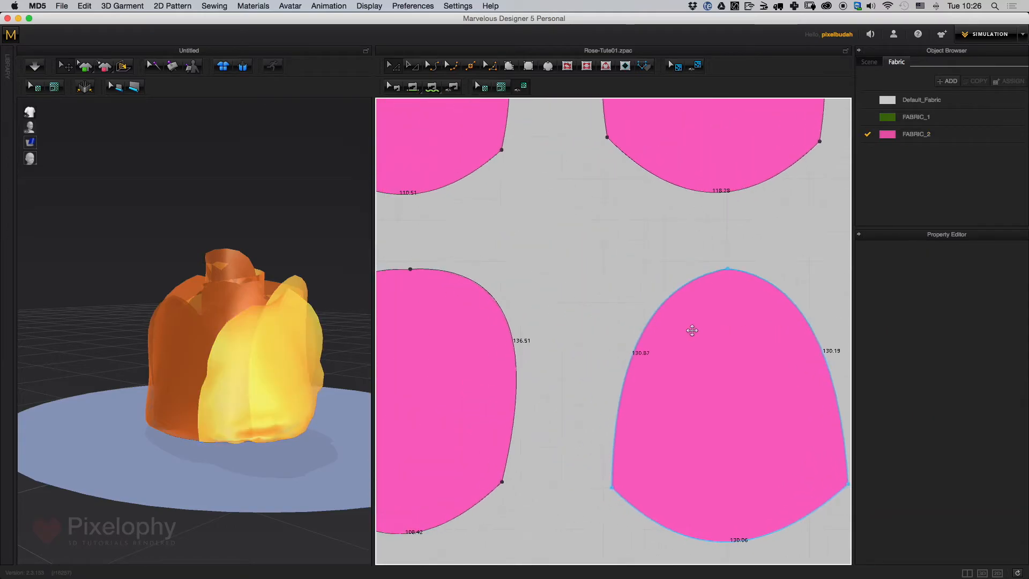
scroll(706, 331, "down", 5)
scroll(670, 311, "up", 3)
left_click(627, 275)
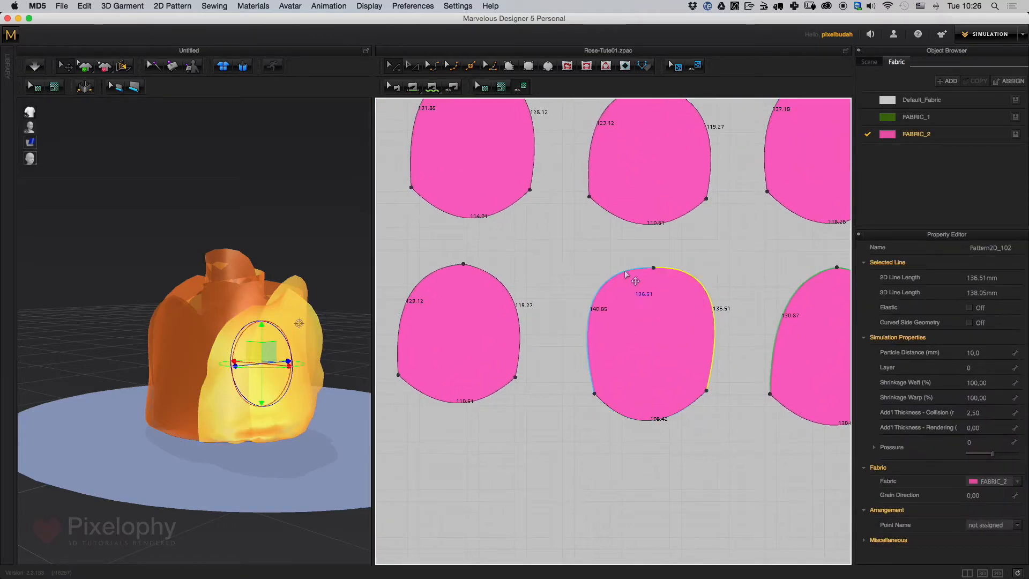
left_click(969, 307)
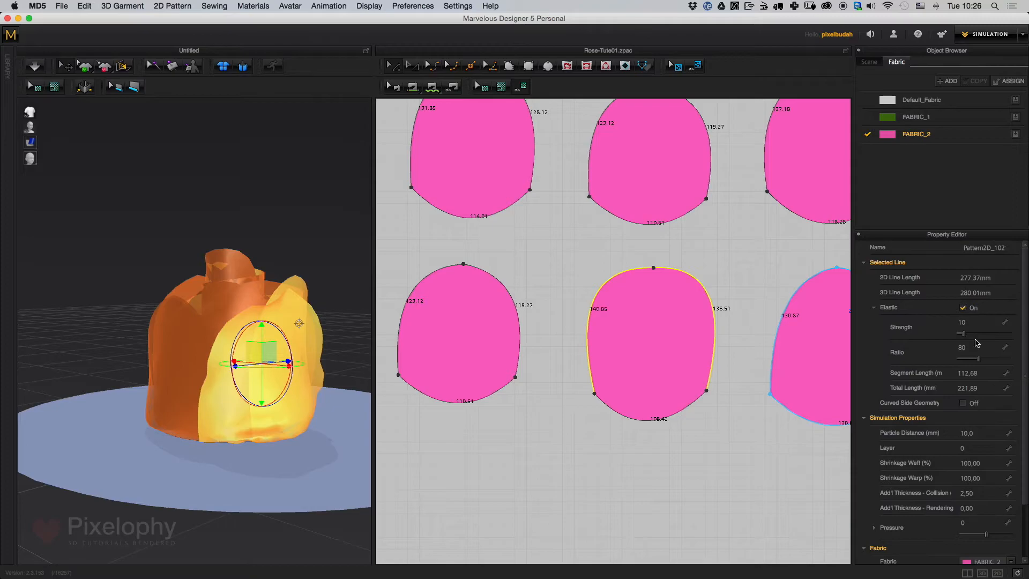
double_click(968, 322)
type("15")
key("Return")
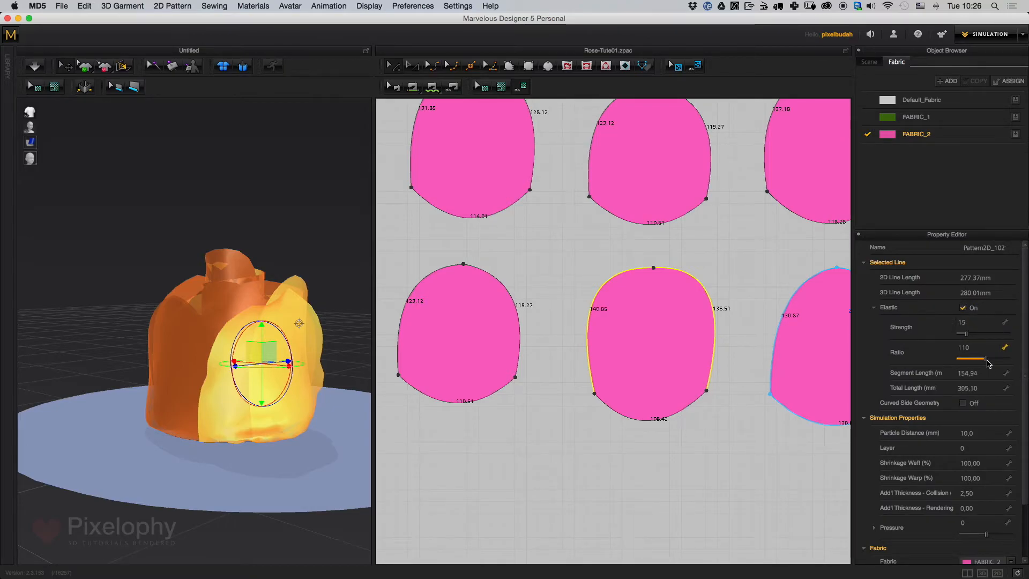
left_click_drag(990, 362, 991, 362)
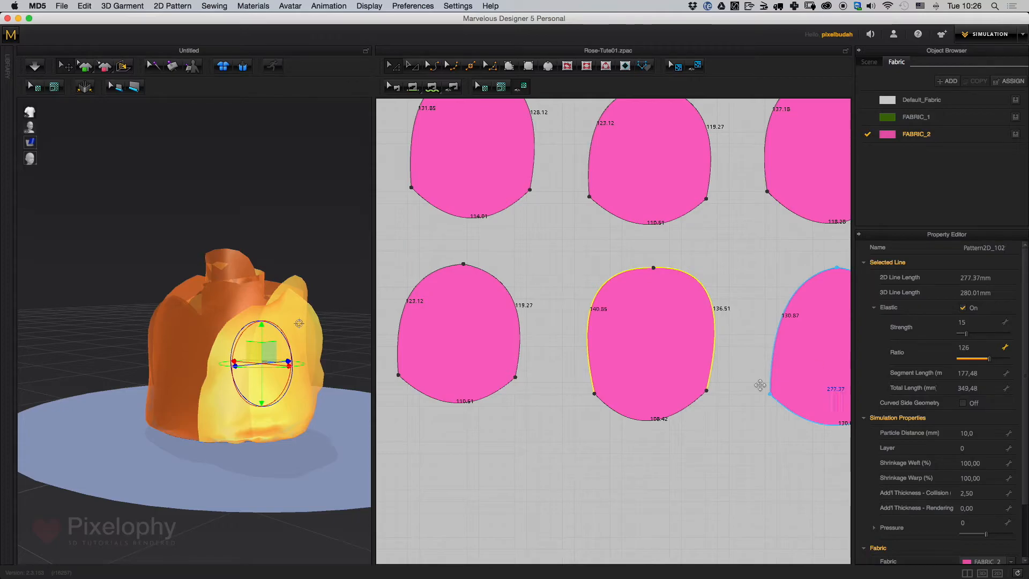
Make both upper edges of the leftmost petal in the bottom row elastic with strength 18 and ratio 74
middle_click_drag(510, 411, 581, 449)
left_click(569, 328)
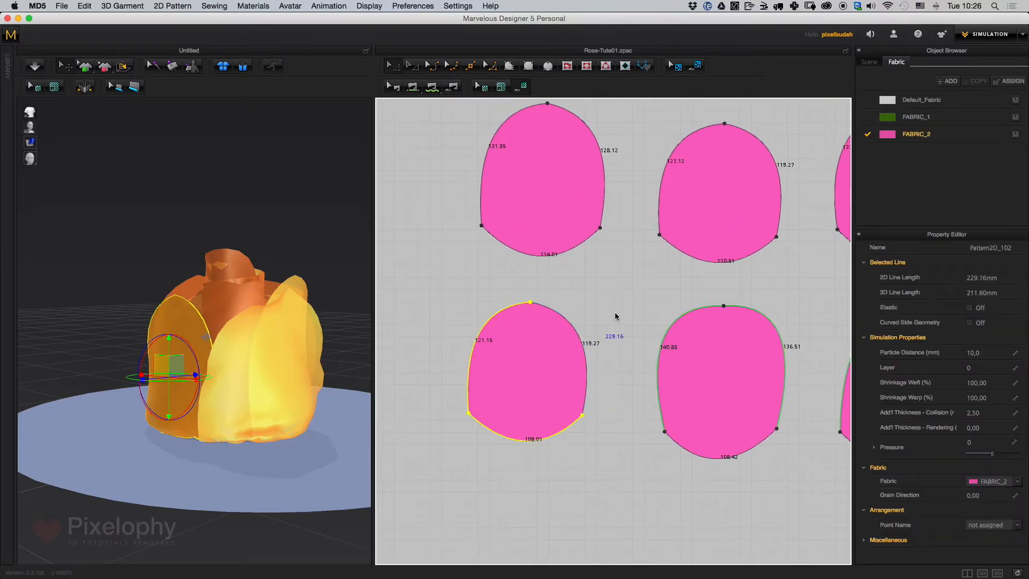
left_click(560, 317)
left_click(511, 306, "shift")
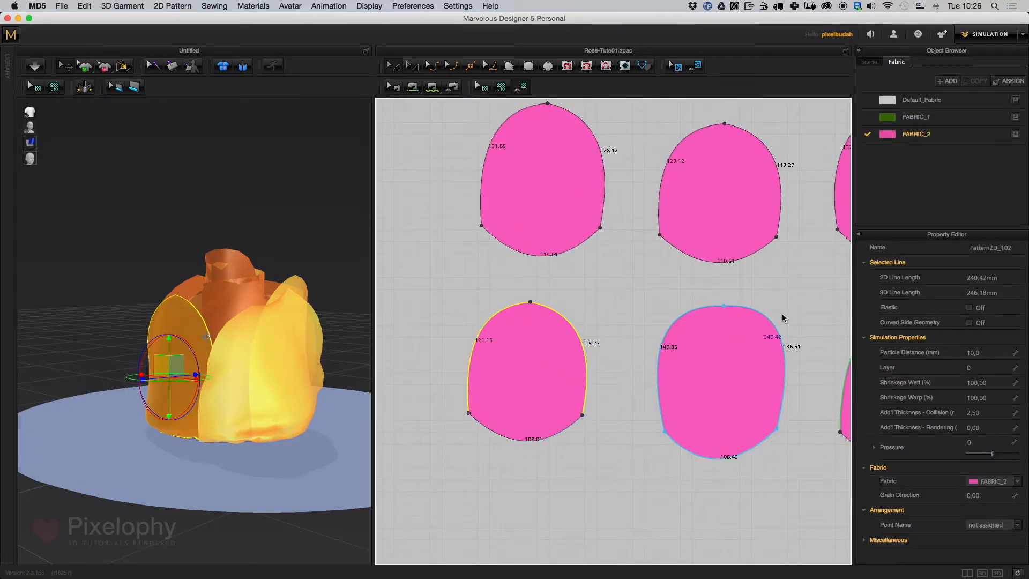
left_click(970, 308)
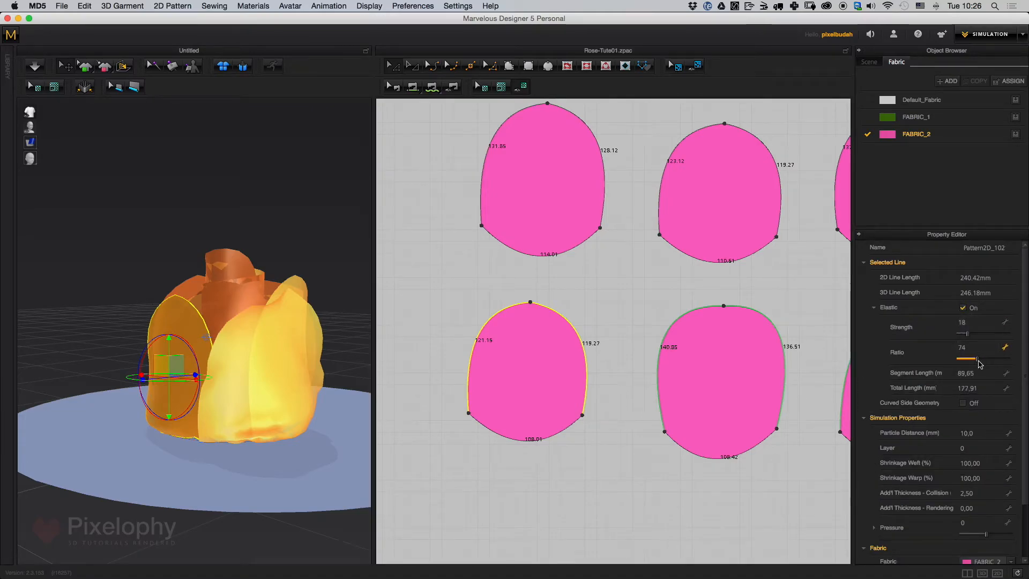
left_click(616, 332)
Make both upper edges of the leftmost petal in the middle row elastic with strength 28 and ratio 94
middle_click_drag(578, 268, 574, 449)
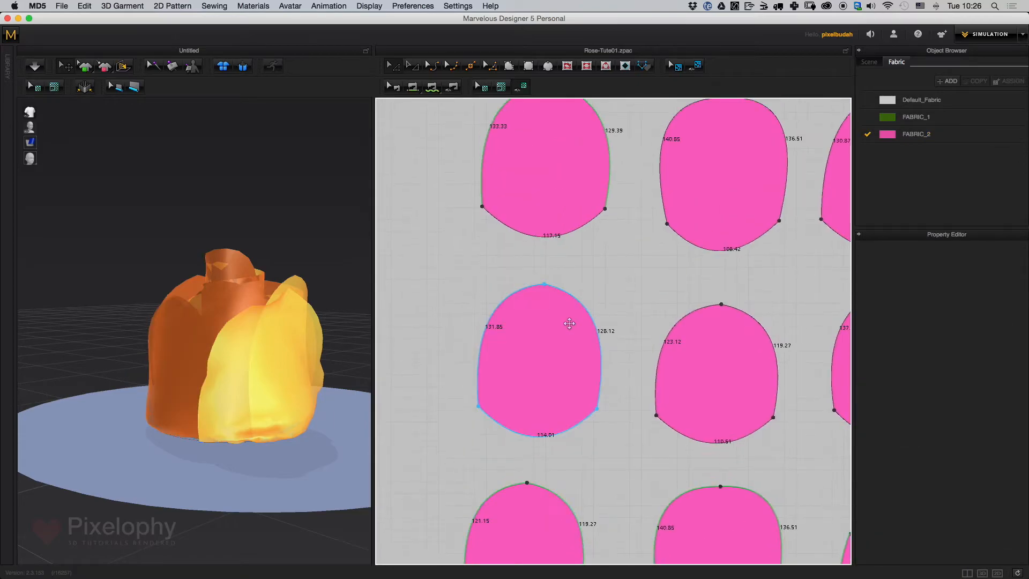
left_click(574, 300)
left_click(527, 291, "shift")
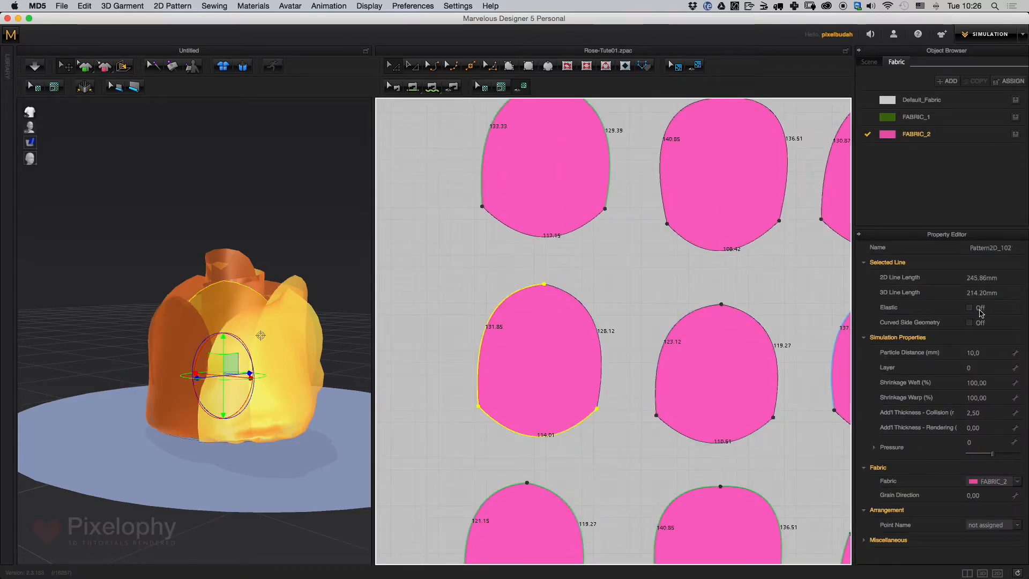
left_click(565, 298)
left_click(528, 290, "shift")
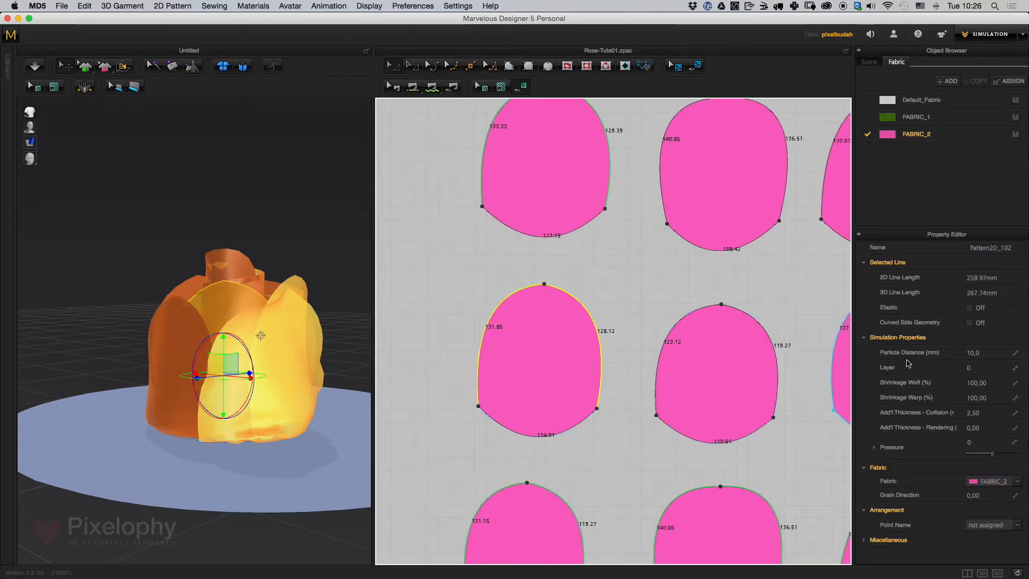
left_click(969, 308)
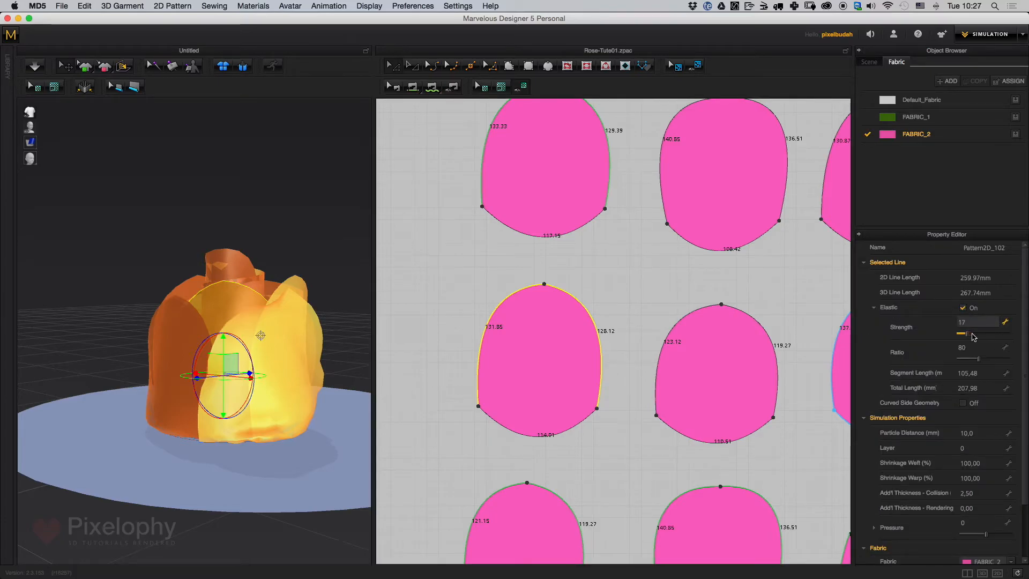
left_click_drag(980, 359, 986, 359)
Make both upper edges of the middle petal in the middle row elastic with strength 17 and ratio 105
middle_click_drag(705, 379, 415, 436)
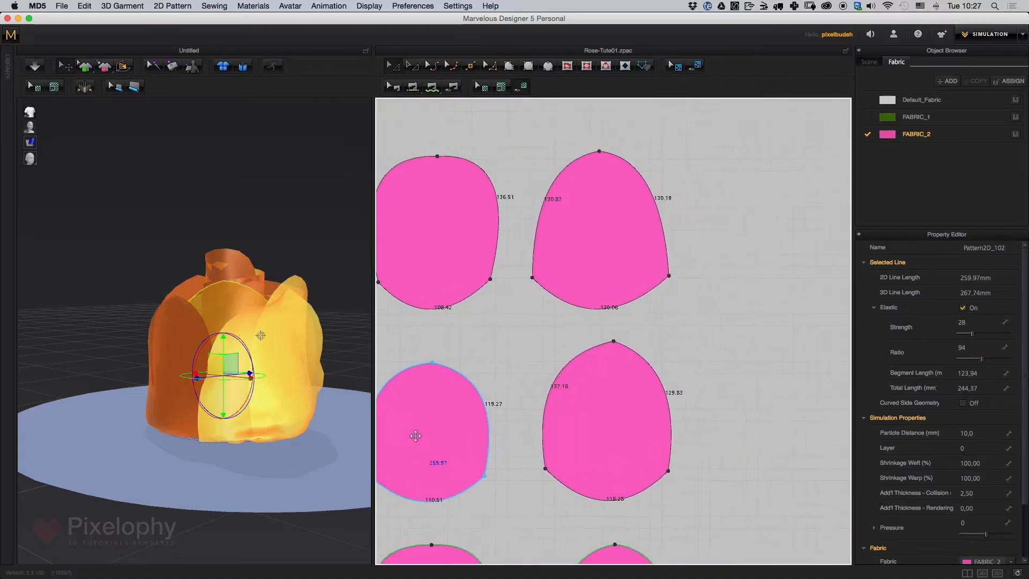
left_click(471, 385)
middle_click_drag(530, 395, 650, 383)
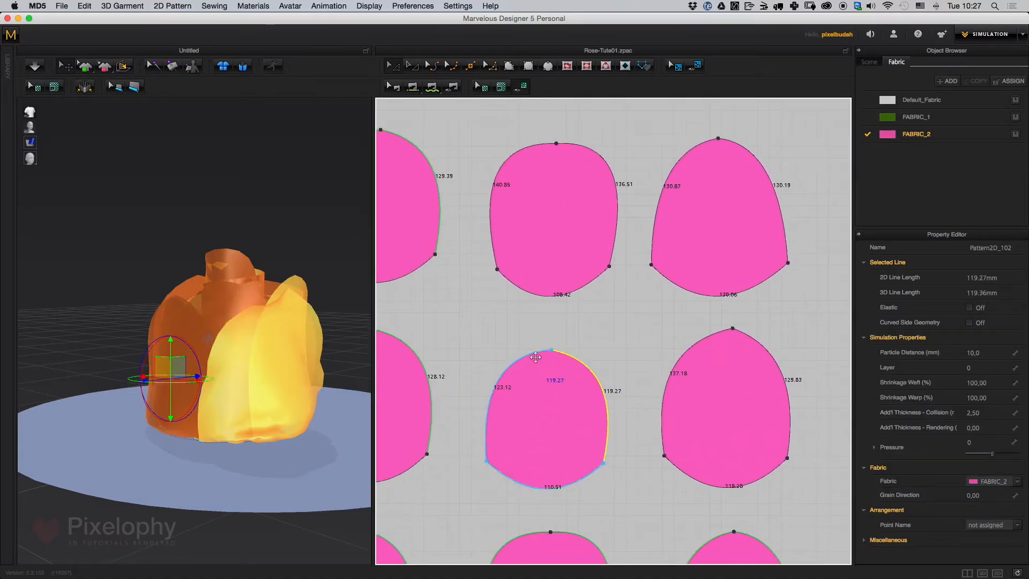
left_click(969, 308)
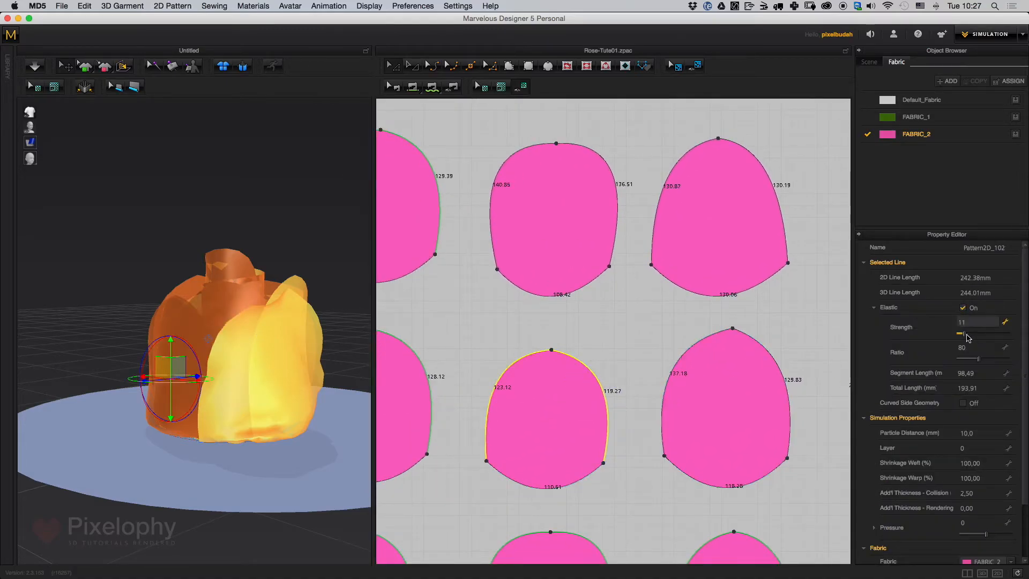
left_click(984, 359)
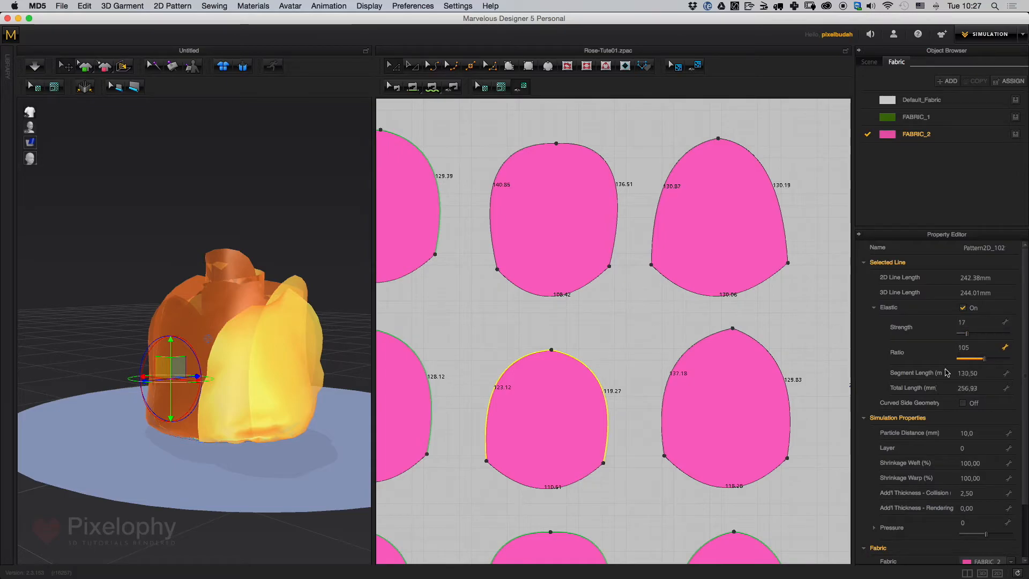
Make both upper edges of the rightmost petal in the middle row elastic with strength 17 and a raised ratio
middle_click_drag(755, 352, 810, 349)
left_click(827, 360)
left_click(763, 332, "shift")
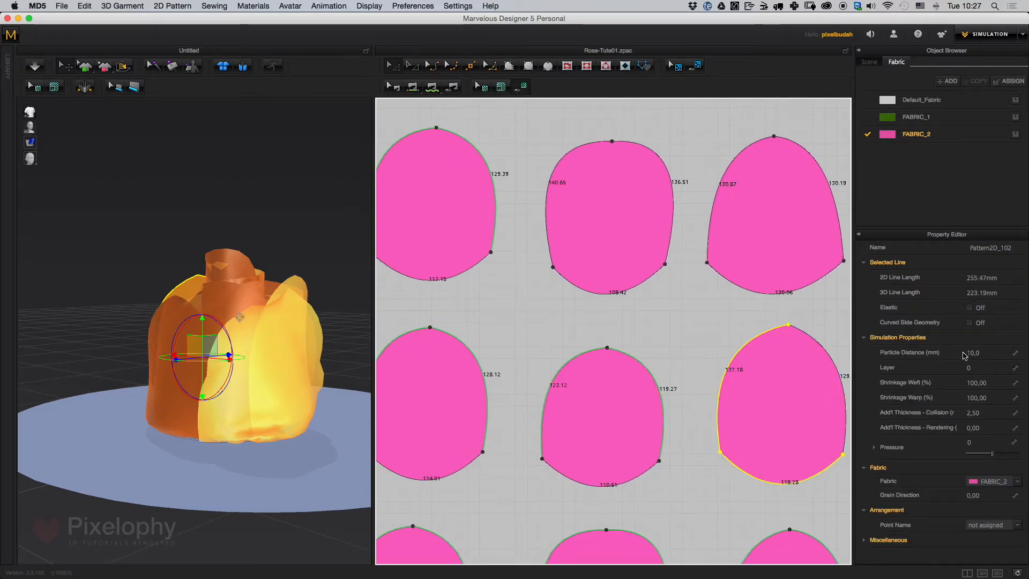
left_click(820, 318)
left_click(807, 333)
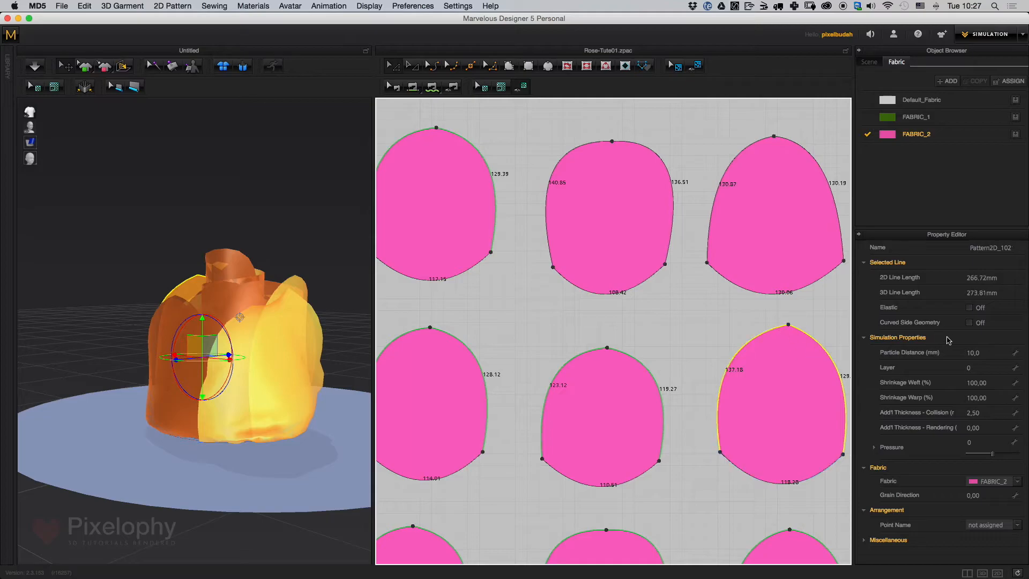
left_click(969, 307)
left_click(966, 333)
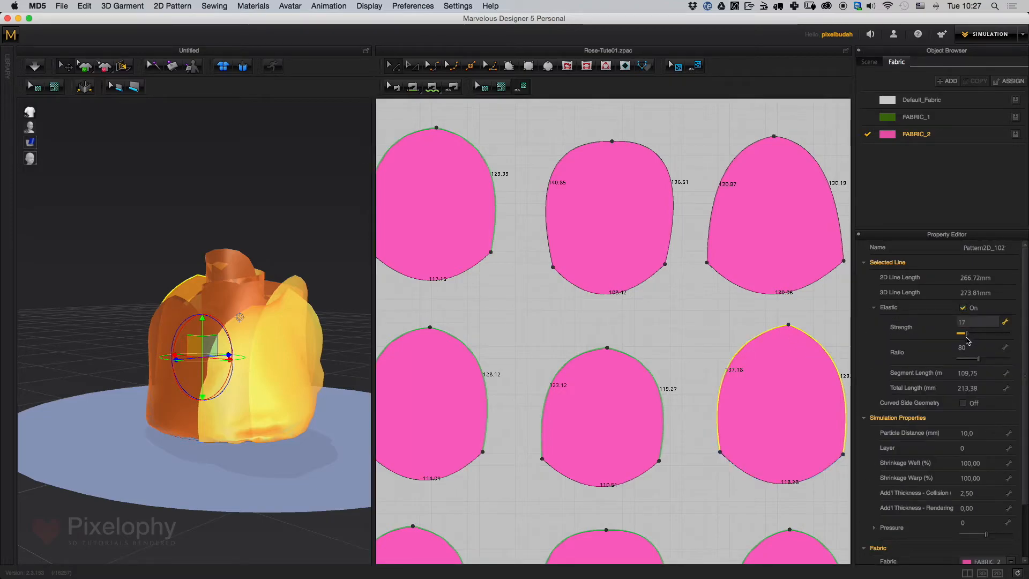
left_click(984, 360)
Make both upper edges of the rightmost petal in the top row elastic with strength 19 and ratio 148
middle_click_drag(805, 316, 782, 446)
left_click(826, 244)
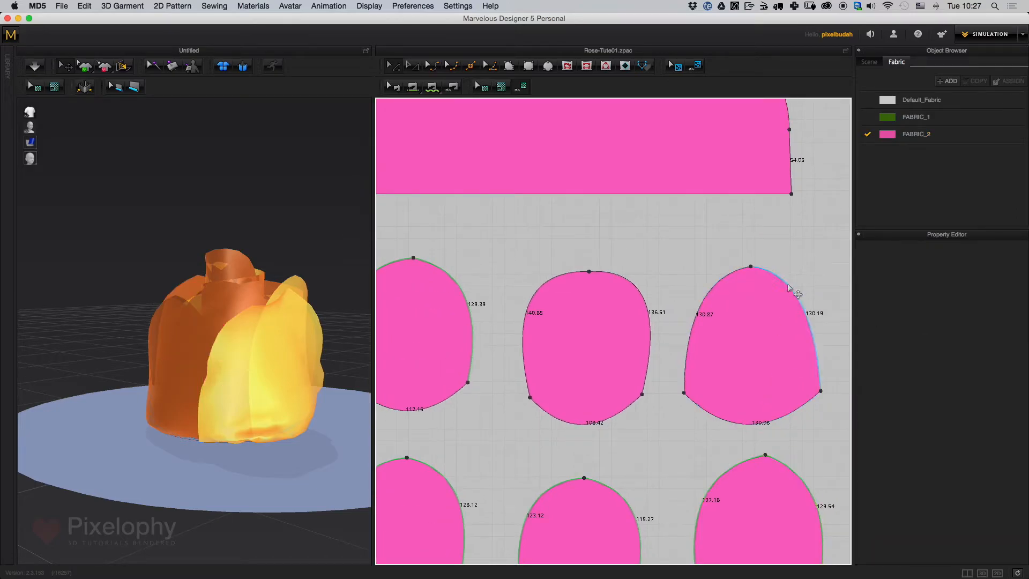
left_click(787, 288)
left_click(970, 307)
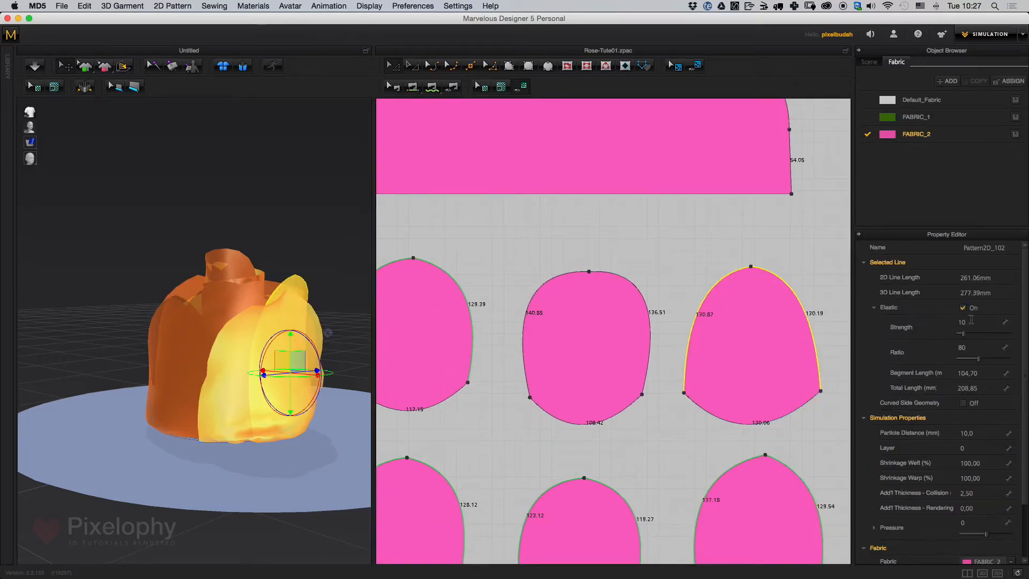
left_click_drag(979, 359, 995, 358)
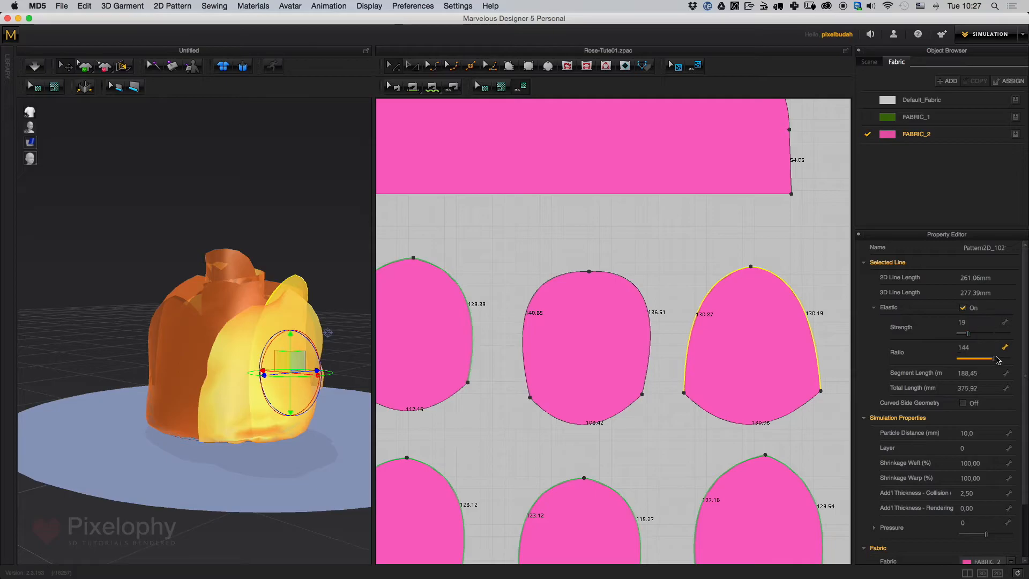
Make both upper edges of the middle petal in the top row elastic with strength 20 and ratio 116
middle_click_drag(662, 340, 774, 388)
left_click(772, 315)
left_click(681, 323)
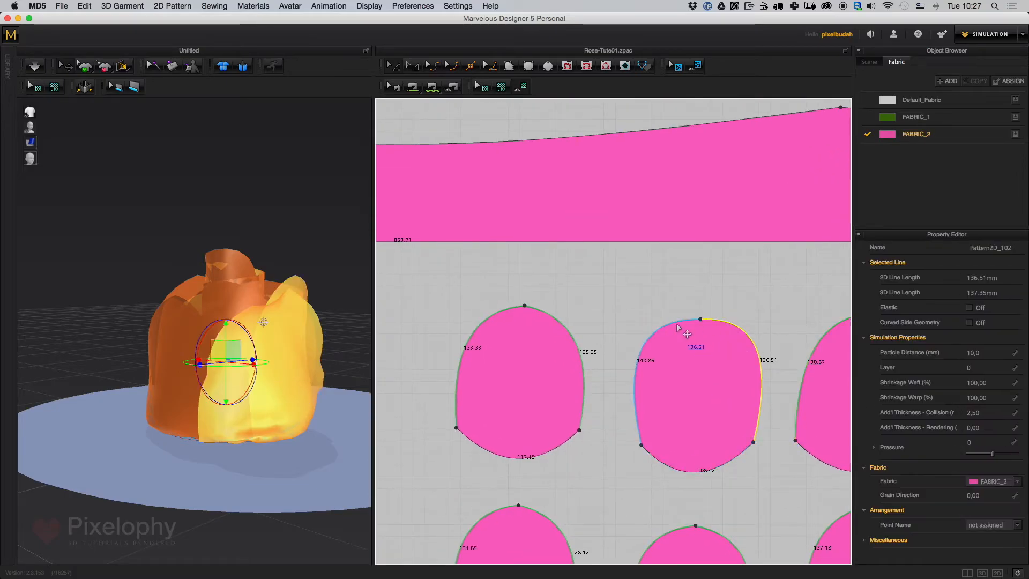
middle_click_drag(684, 323, 672, 293)
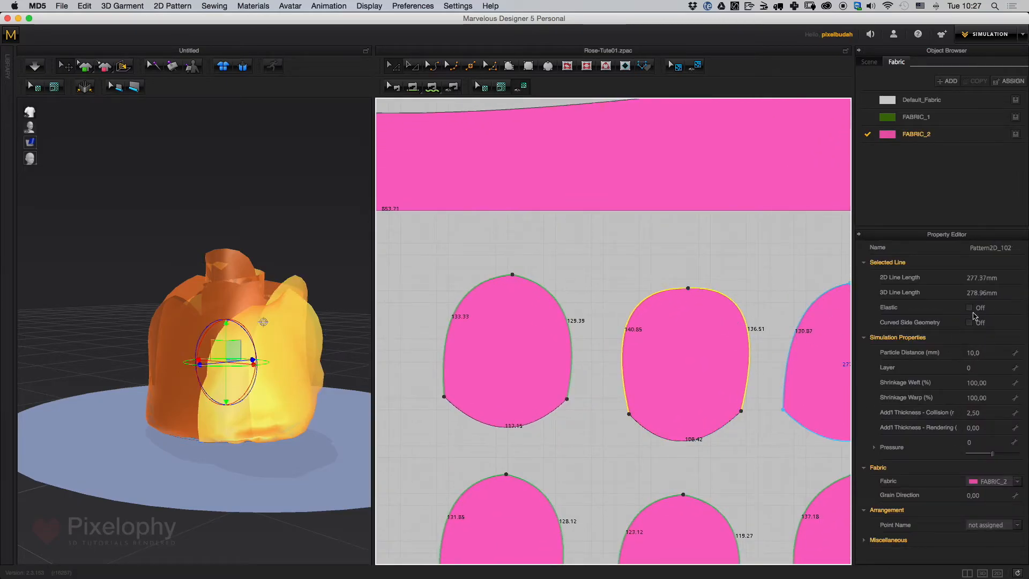
left_click(969, 308)
left_click_drag(964, 333, 968, 333)
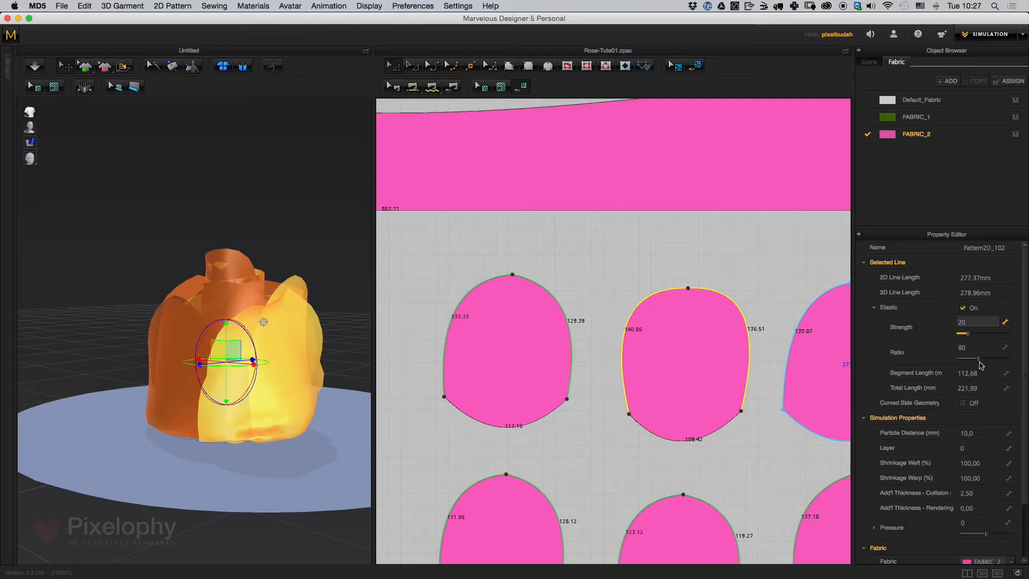
left_click(983, 359)
left_click_drag(984, 361, 987, 360)
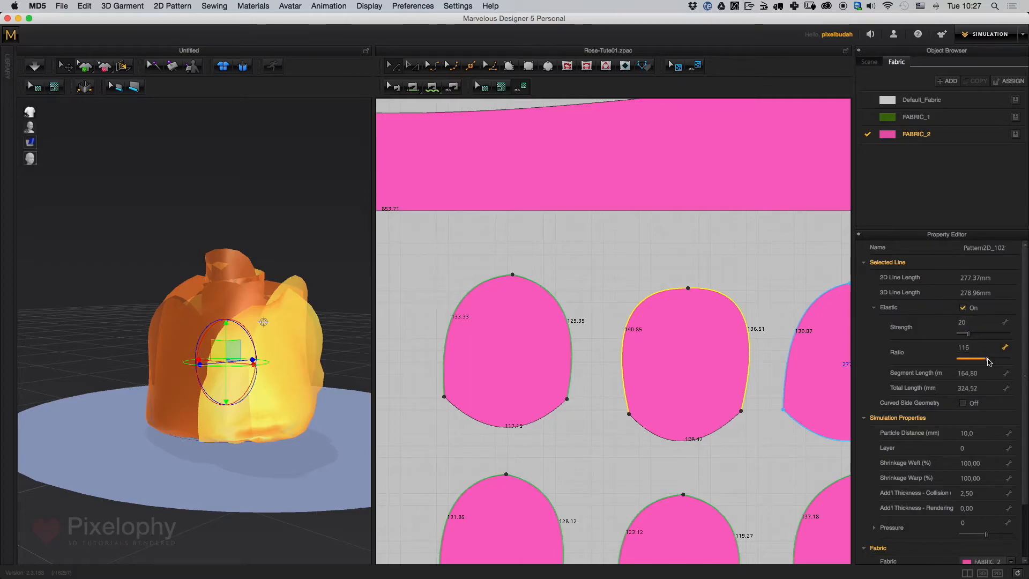
Make both upper edges of the leftmost petal in the top row elastic with strength 32 and ratio 142
left_click(565, 295)
left_click(499, 281, "shift")
left_click_drag(964, 334, 971, 336)
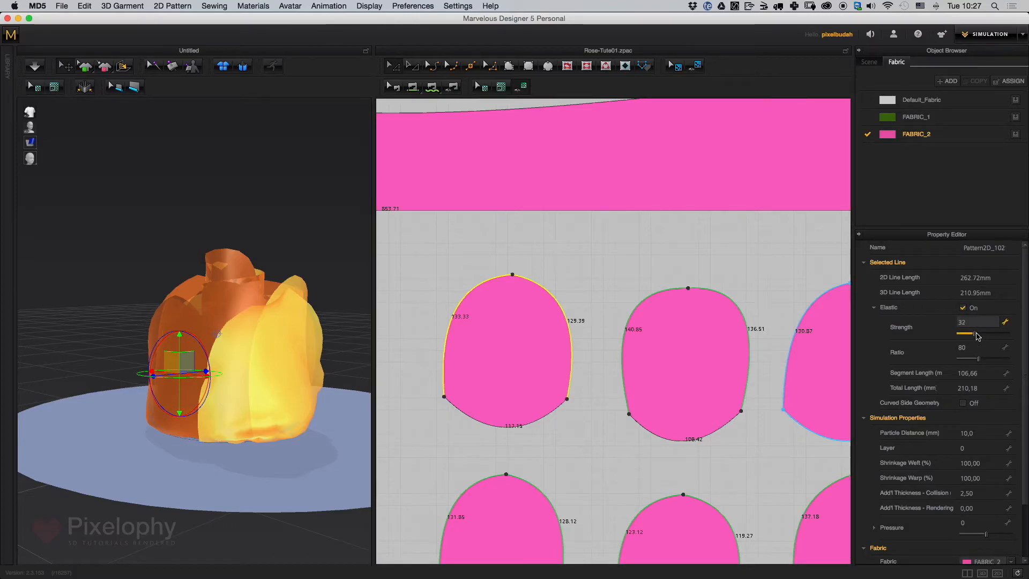
left_click_drag(989, 360, 993, 360)
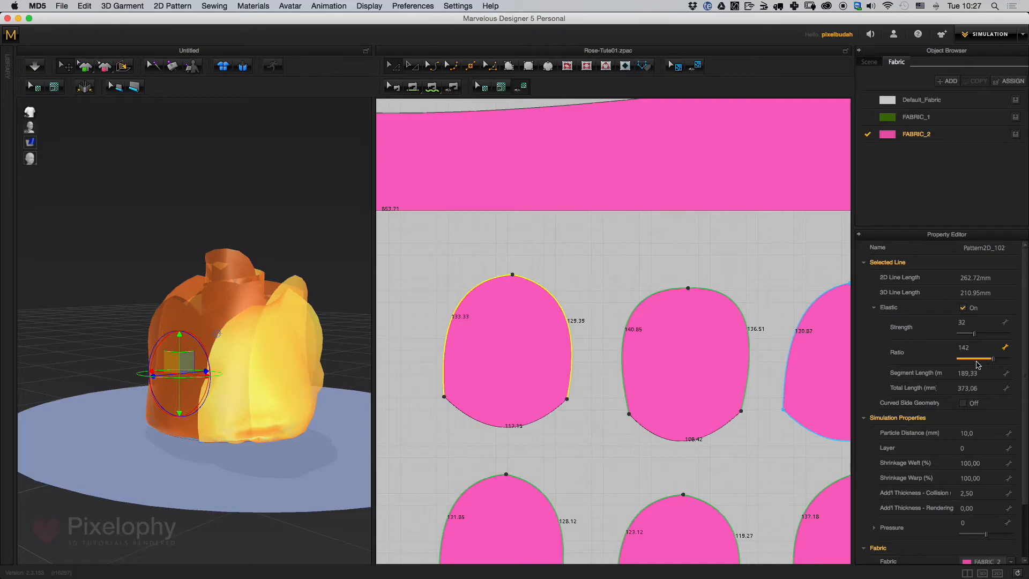
Enlarge the 3D view and briefly simulate the rose with all nine elastic petals
left_click(267, 267)
left_click_drag(373, 287, 758, 284)
right_click_drag(652, 246, 624, 347)
middle_click_drag(624, 347, 647, 430)
key("space")
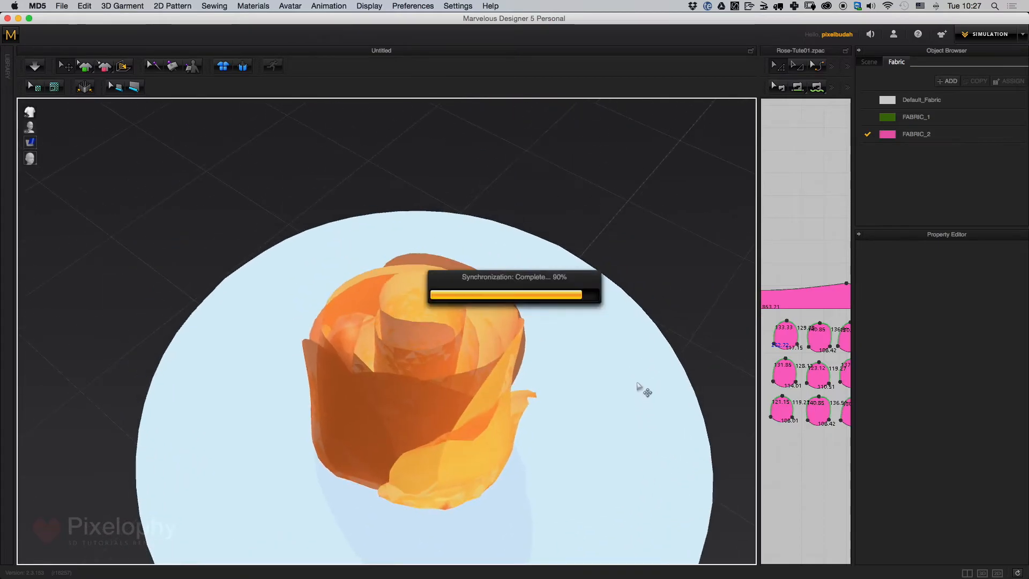
right_click_drag(643, 395, 622, 383)
middle_click_drag(622, 384, 572, 251)
key("space")
Examine the ruffled edges of the simulated petals from several sides and from close up
right_click_drag(606, 377, 564, 347)
middle_click_drag(565, 346, 562, 285)
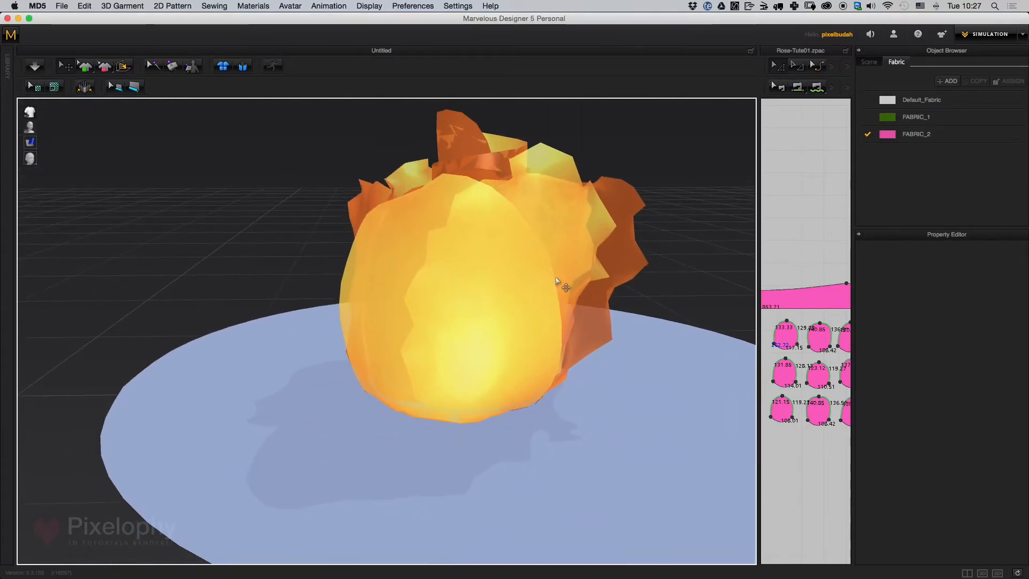
scroll(529, 367, "up", 5)
right_click_drag(563, 285, 478, 414)
scroll(529, 366, "down", 10)
middle_click_drag(478, 414, 547, 297)
scroll(591, 377, "up", 5)
Enlarge the 2D pattern view, select all nine petals, set their particle distance to 4 mm and accept the slower simulation
left_click_drag(758, 333, 387, 356)
scroll(696, 410, "down", 10)
scroll(653, 343, "up", 2)
middle_click_drag(654, 322, 642, 280)
left_click_drag(728, 259, 530, 477)
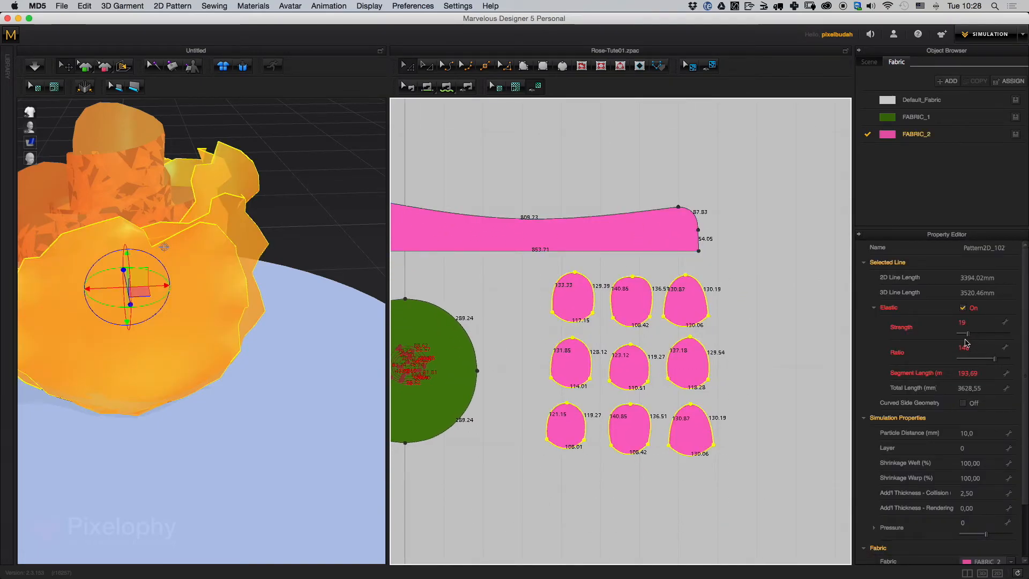
left_click(976, 431)
type("4")
key("Return")
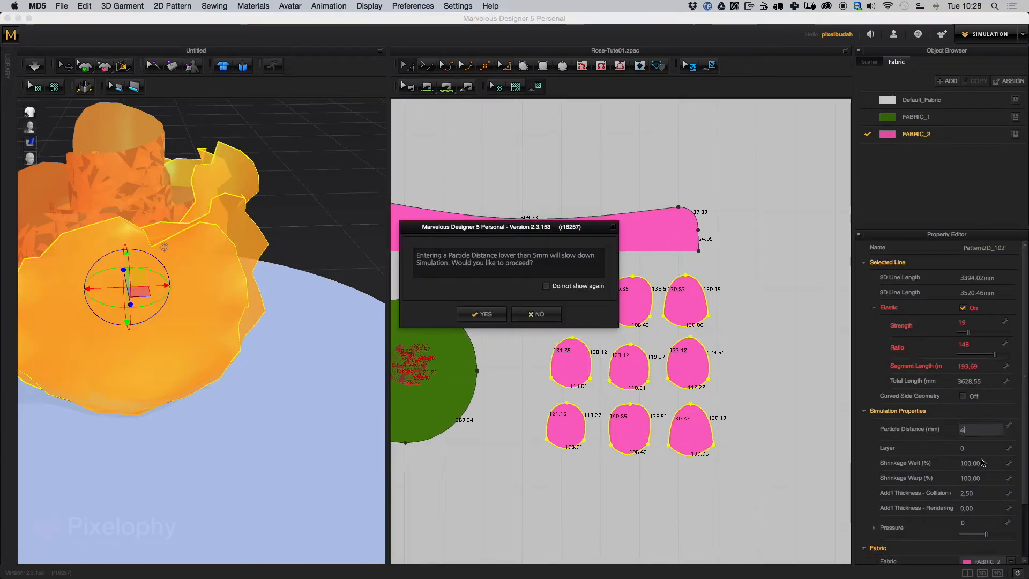
left_click(484, 313)
middle_click_drag(585, 335, 760, 324)
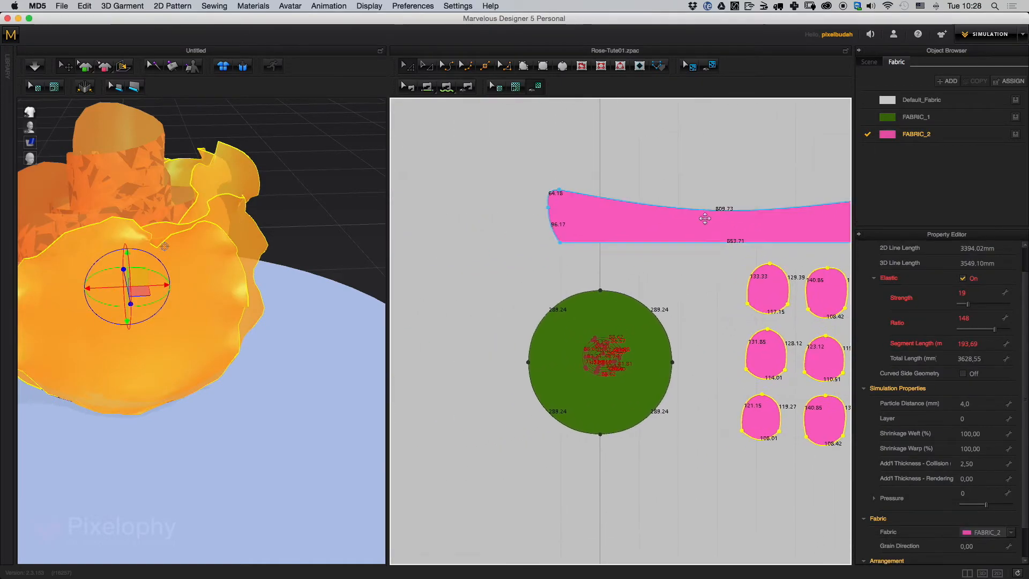
Set the particle distance of the long strip pattern above the petals to 4 mm
left_click(716, 225)
middle_click_drag(726, 261, 598, 260)
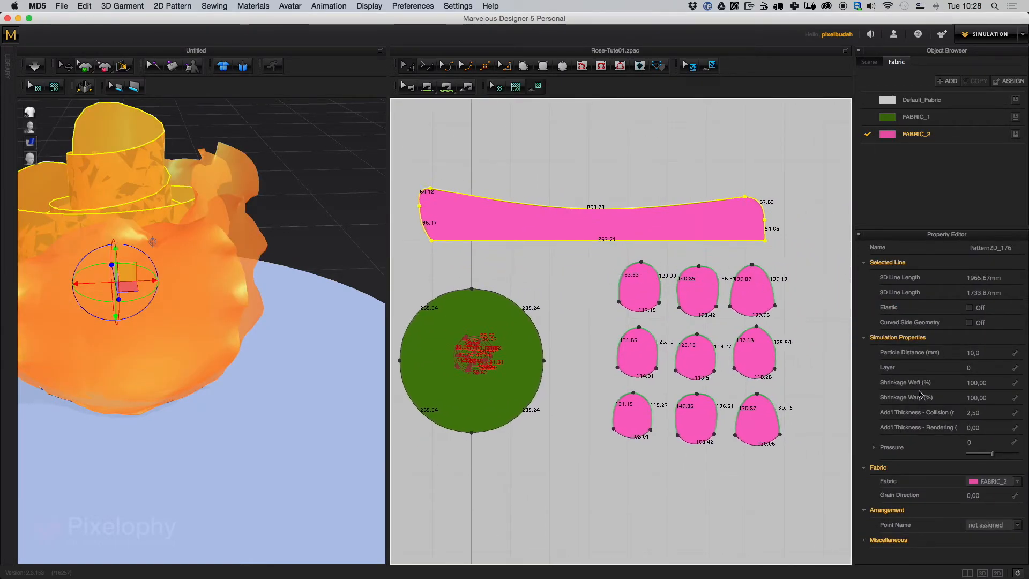
left_click(985, 353)
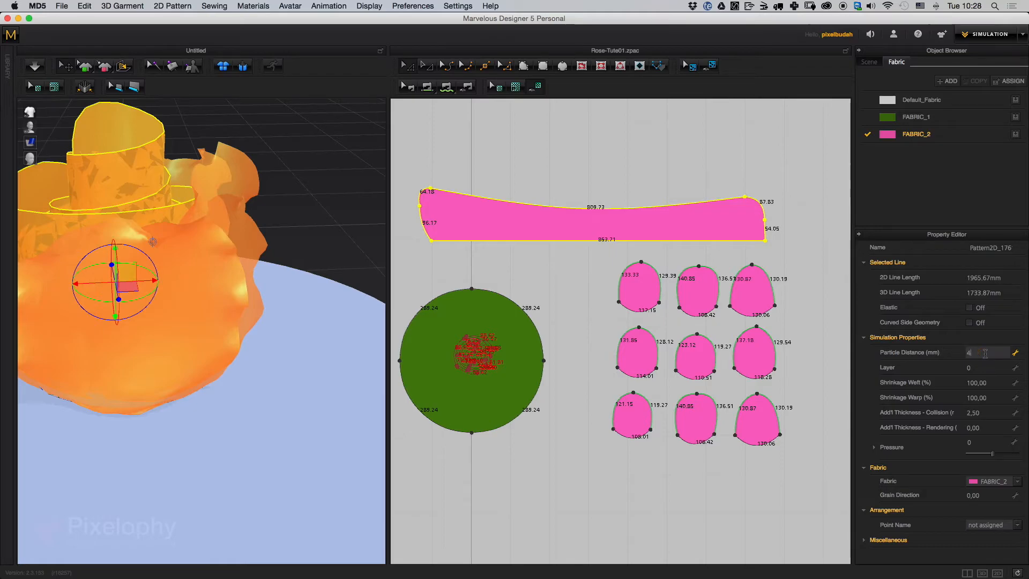
type("4")
key("Return")
left_click(480, 314)
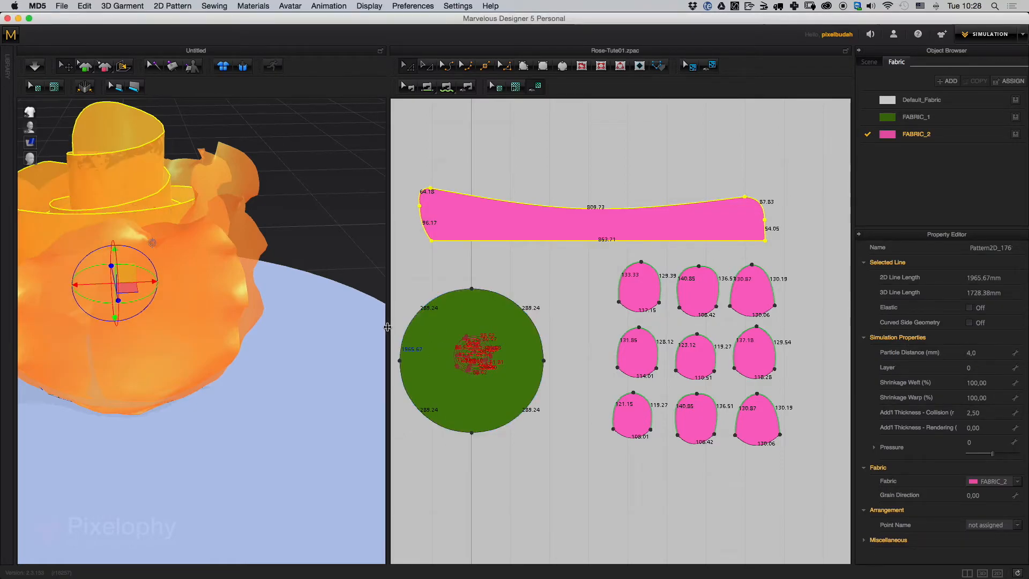
Enlarge the 3D view and briefly simulate the rose with the refined strip pattern
left_click_drag(388, 327, 679, 318)
right_click_drag(535, 300, 600, 332)
scroll(594, 294, "down", 3)
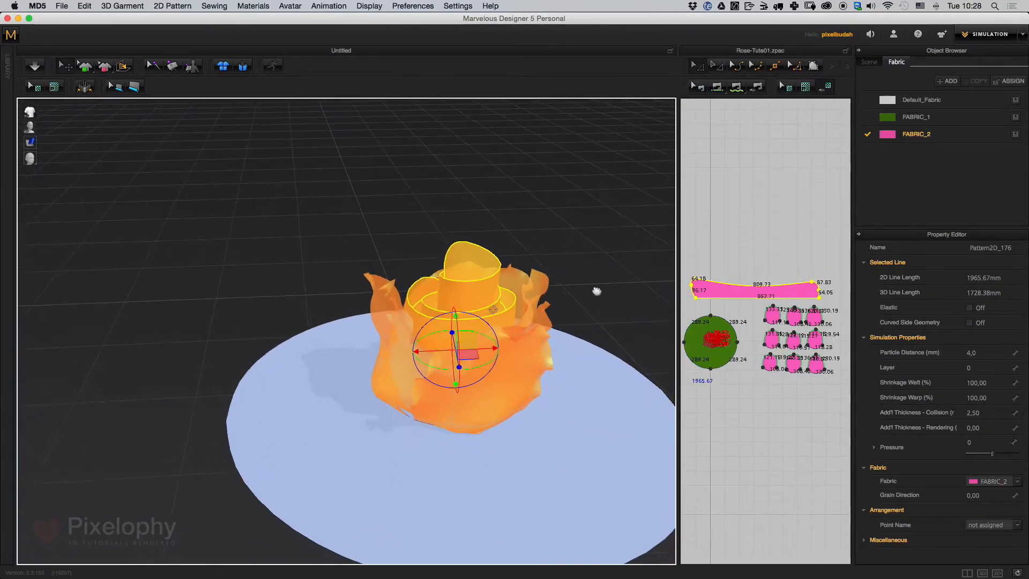
right_click_drag(595, 294, 577, 280)
middle_click_drag(577, 280, 665, 295)
scroll(581, 321, "up", 2)
scroll(581, 321, "up", 2)
key("space")
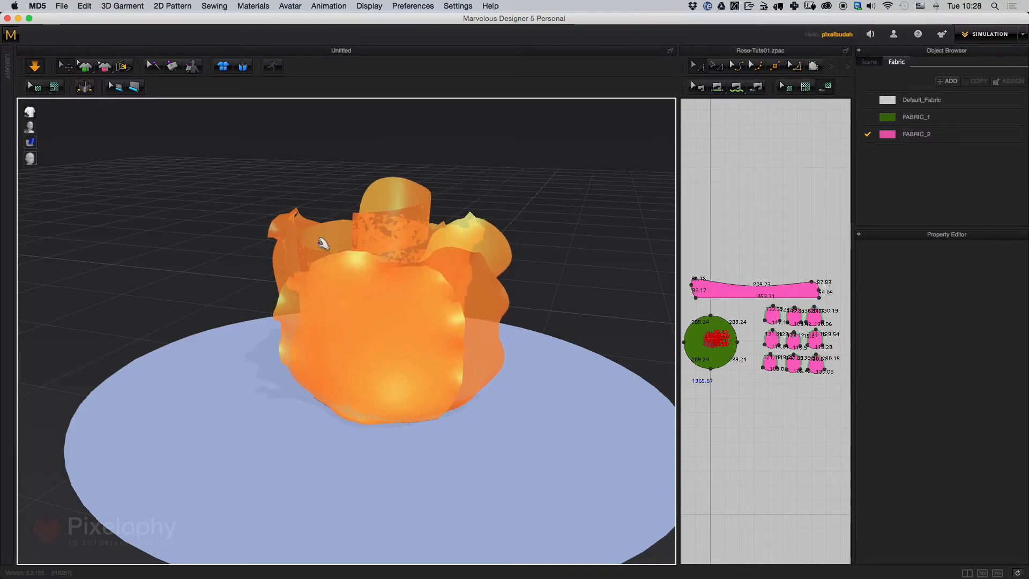
key("space")
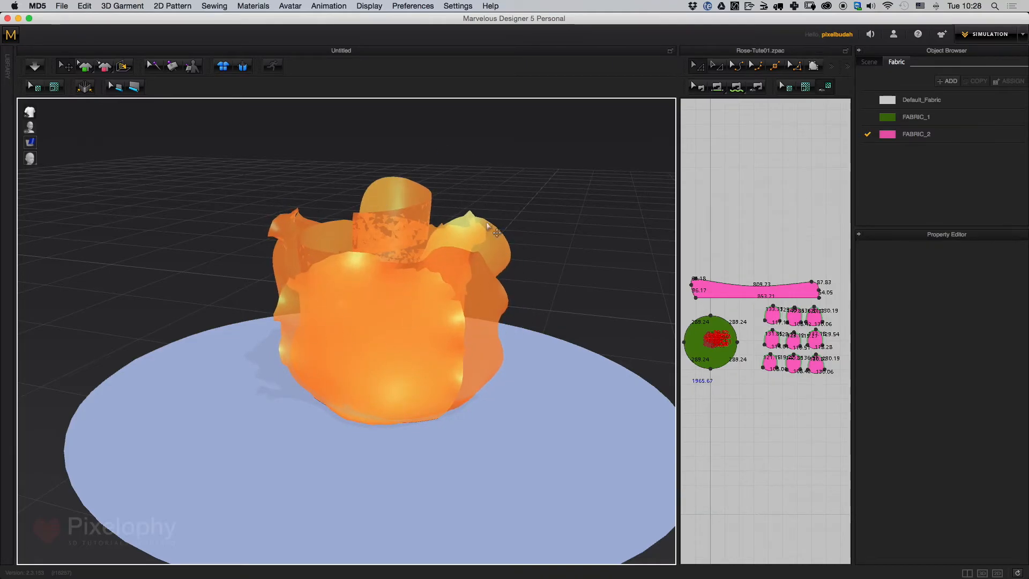
Examine the simulated rose from several sides, checking the ruffled outer petals and the rolled centre
right_click_drag(570, 364, 536, 383)
scroll(536, 383, "down", 1)
middle_click_drag(536, 383, 585, 438)
scroll(468, 429, "down", 3)
right_click_drag(585, 437, 477, 447)
middle_click_drag(477, 447, 510, 464)
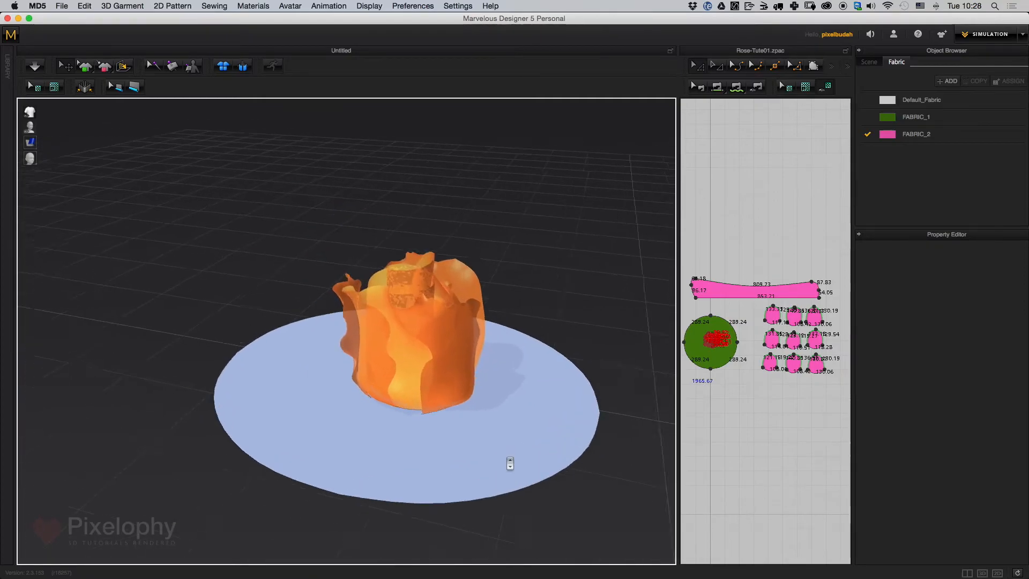
scroll(510, 464, "up", 3)
right_click_drag(510, 464, 466, 443)
middle_click_drag(466, 444, 265, 557)
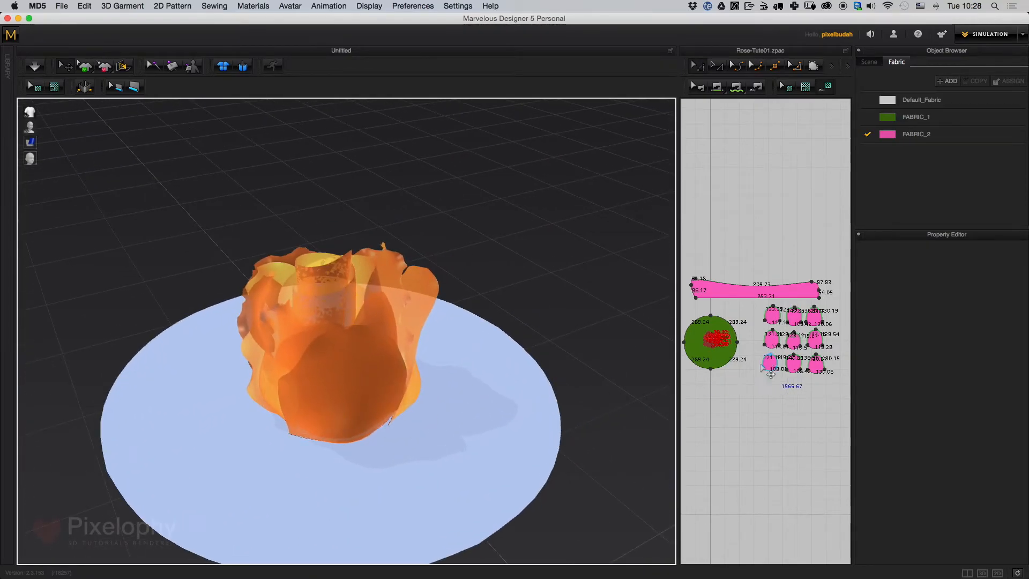
left_click_drag(677, 319, 292, 332)
middle_click_drag(442, 381, 359, 382)
left_click_drag(434, 145, 713, 488)
left_click(490, 6)
type("qu")
left_click(582, 47)
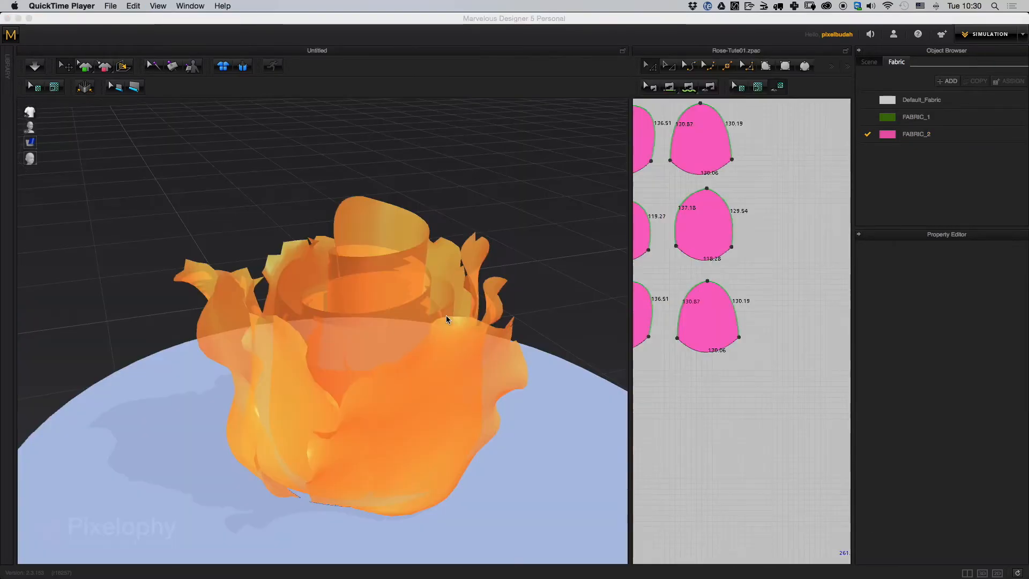
Inspect the rose's mesh in the wireframe display and restore the shaded surface display
left_click(496, 333)
middle_click_drag(496, 333, 421, 285)
left_click(46, 143)
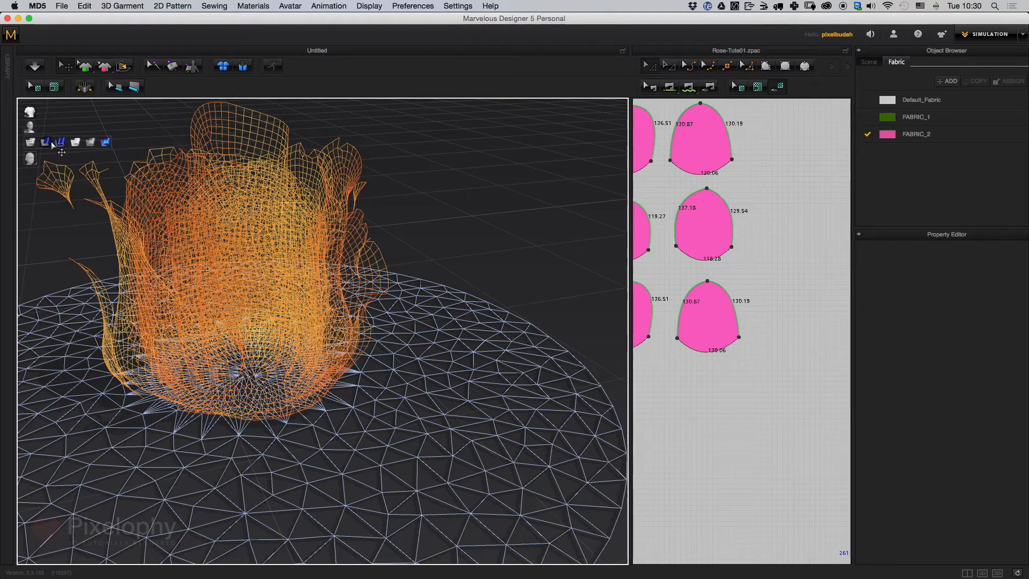
left_click(44, 142)
left_click(60, 6)
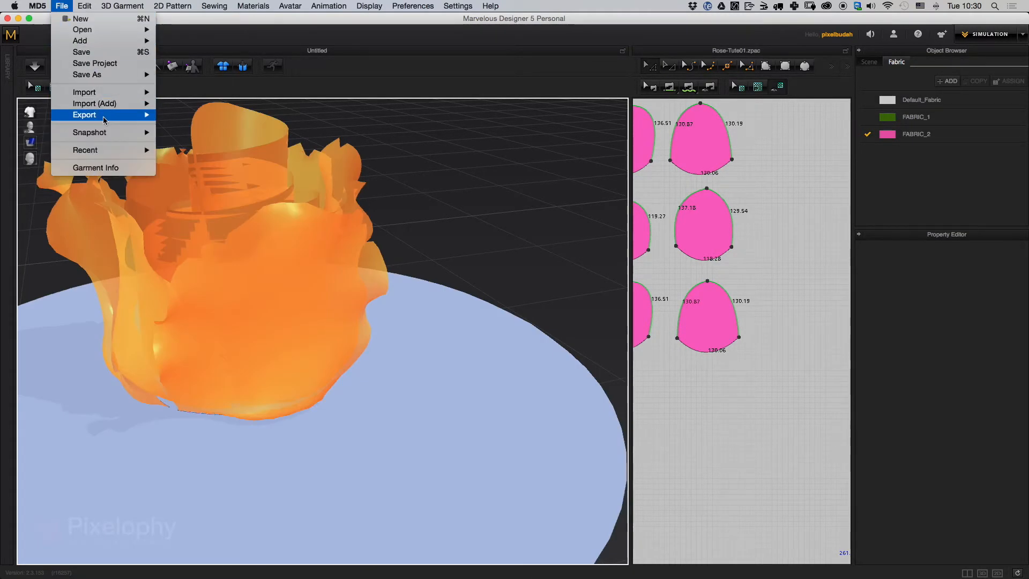
mouse_move(107, 114)
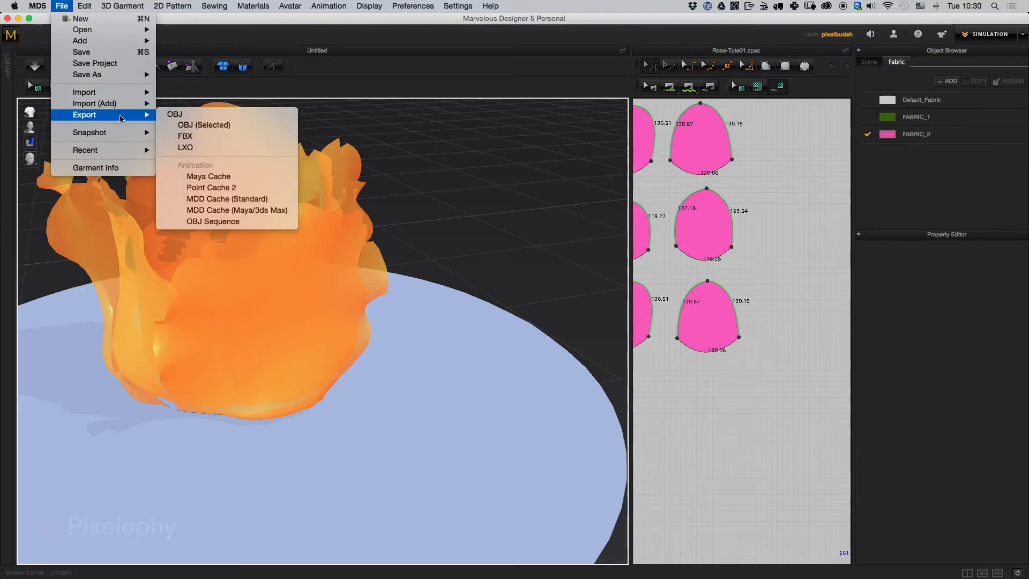
left_click(789, 351)
Enlarge the 2D pattern view and select all nine petals together with the long strip pattern
left_click_drag(631, 316, 363, 313)
scroll(550, 290, "down", 10)
scroll(550, 290, "up", 3)
left_click_drag(668, 229, 502, 415)
left_click(536, 211, "shift")
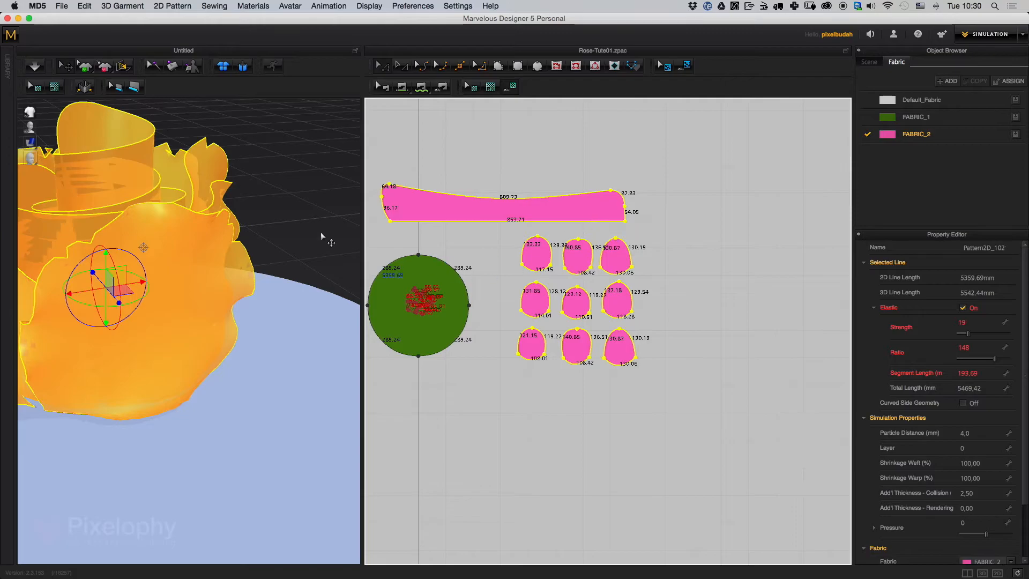
Export only the selected patterns as an OBJ with Single Object, Weld, Thin, Unified UV Coordinates and mm scale
left_click(60, 6)
mouse_move(107, 114)
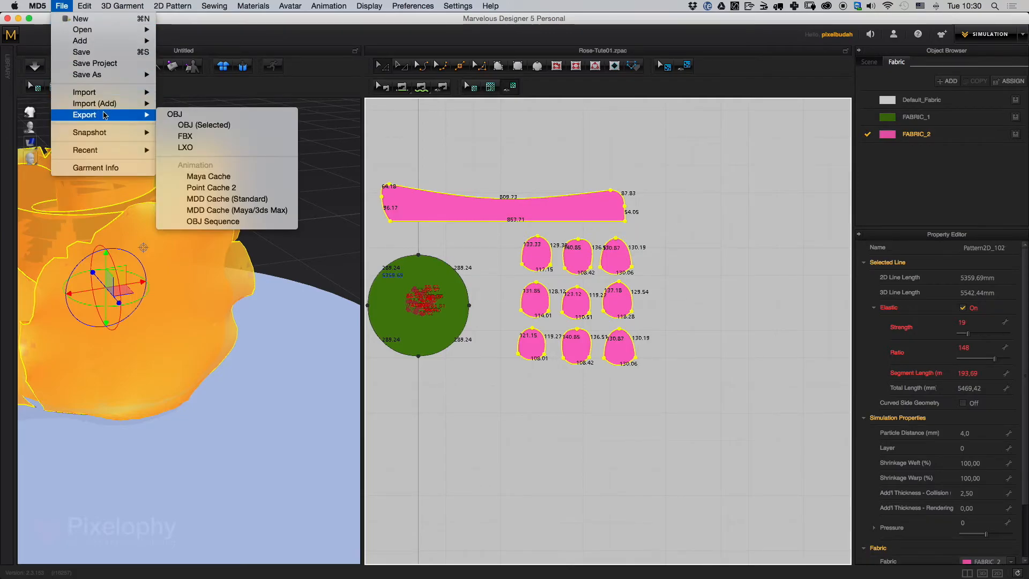
left_click(191, 125)
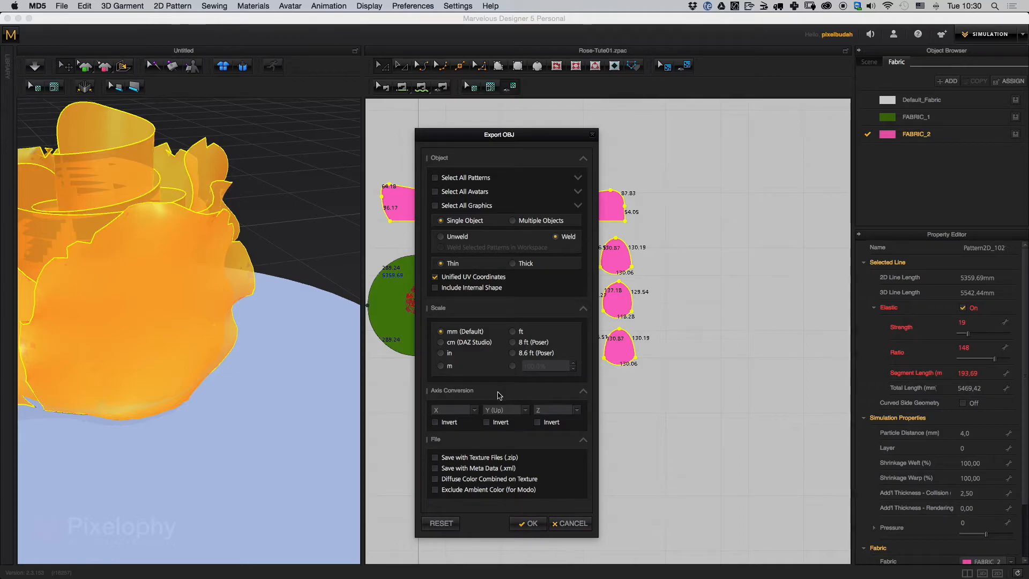
left_click(528, 523)
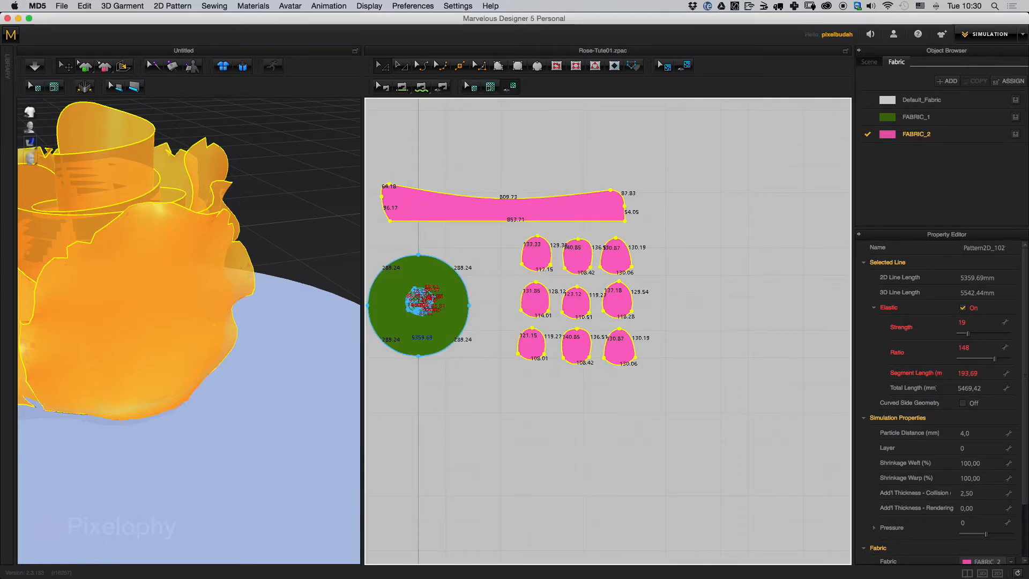
Switch to ZBrush and duplicate the existing rose subtool
key("ctrl+Left")
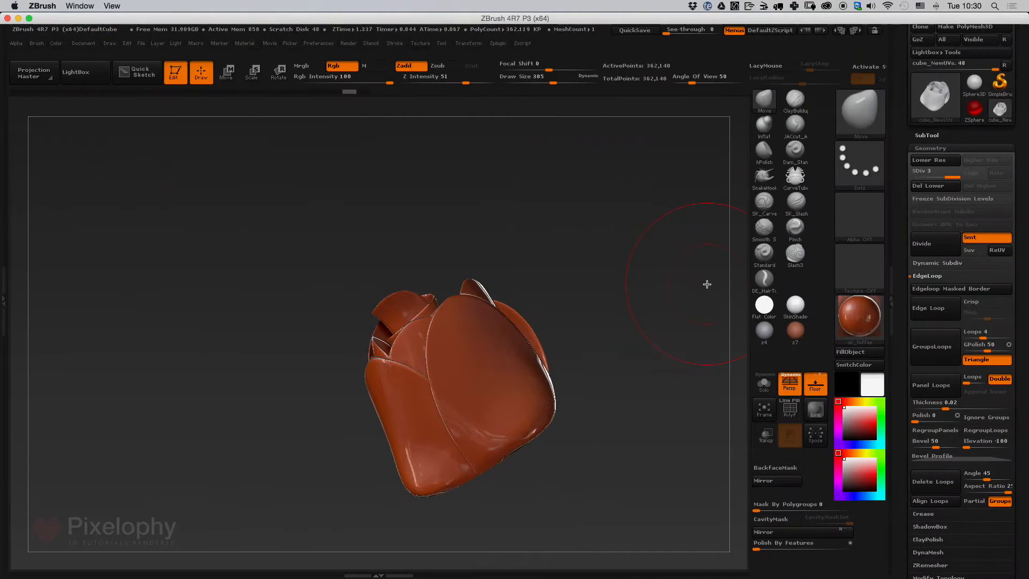
left_click(933, 141)
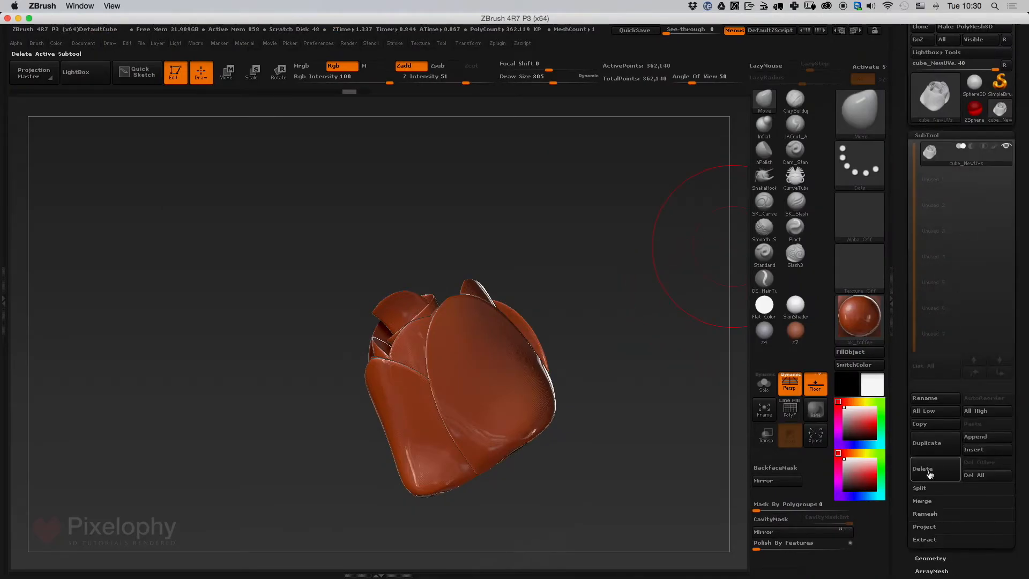
left_click(930, 444)
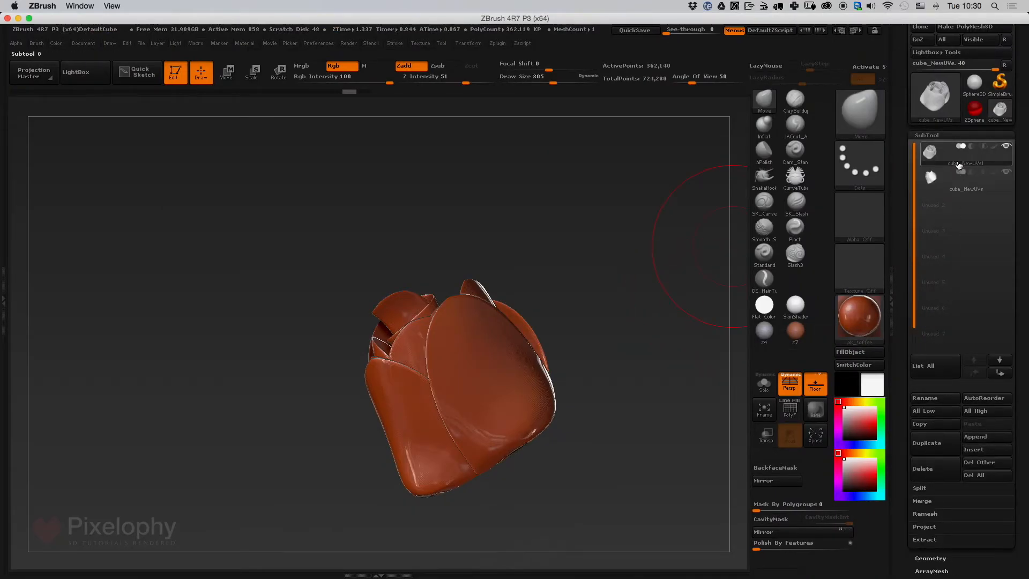
Import the exported rose OBJ into the active duplicate subtool and isolate it in Solo mode
scroll(958, 159, "up", 3)
left_click(930, 101)
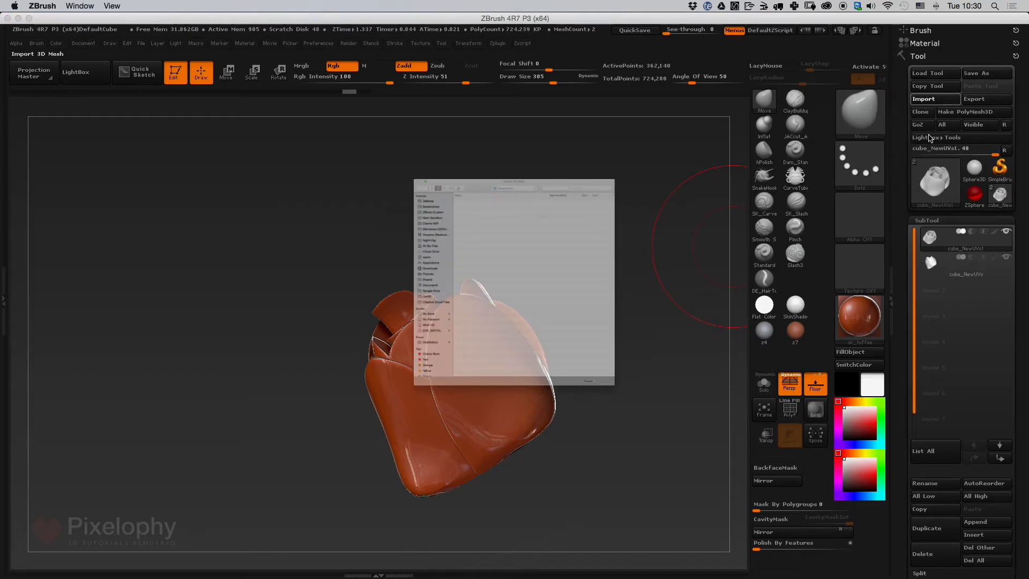
left_click(412, 102)
left_click(738, 528)
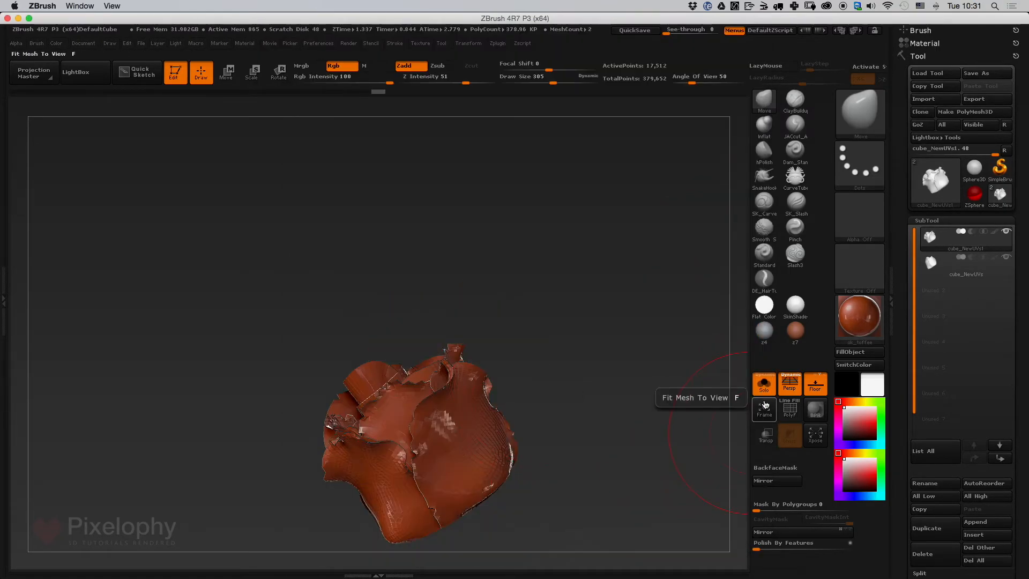
Give the imported rose a matte reddish skin-like material and turn it upright at a larger view size
left_click(795, 331)
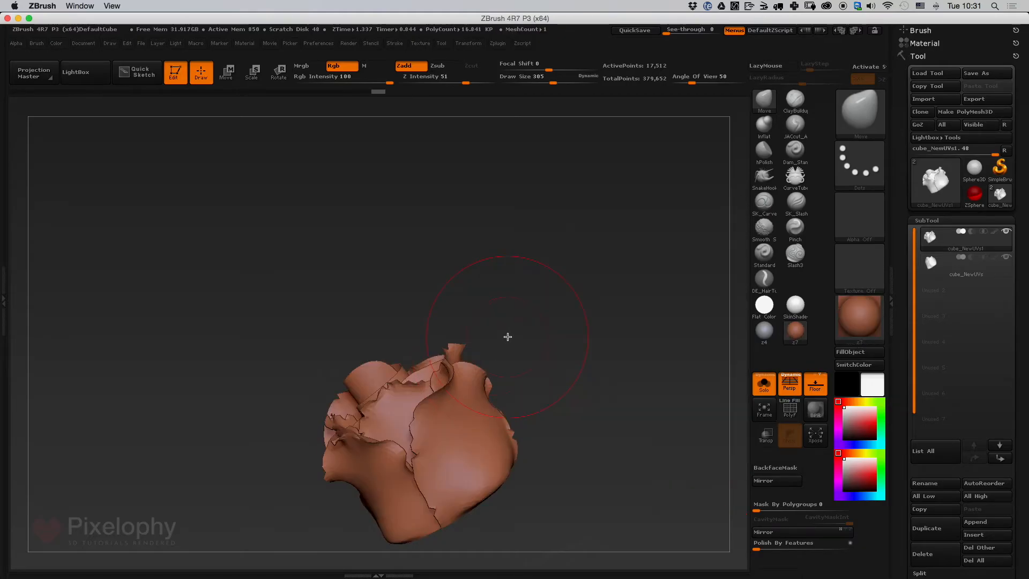
left_click_drag(477, 349, 573, 238)
right_click_drag(574, 238, 592, 258)
right_click_drag(592, 257, 576, 322, "ctrl")
Compare the petals with double-sided display off and on, leaving Double enabled
left_click(934, 221)
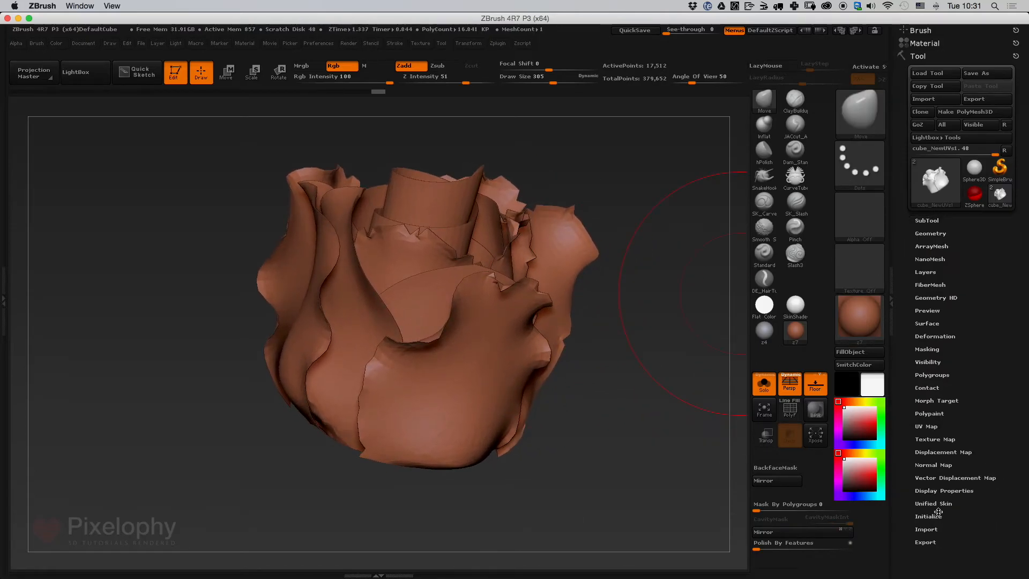
left_click(944, 491)
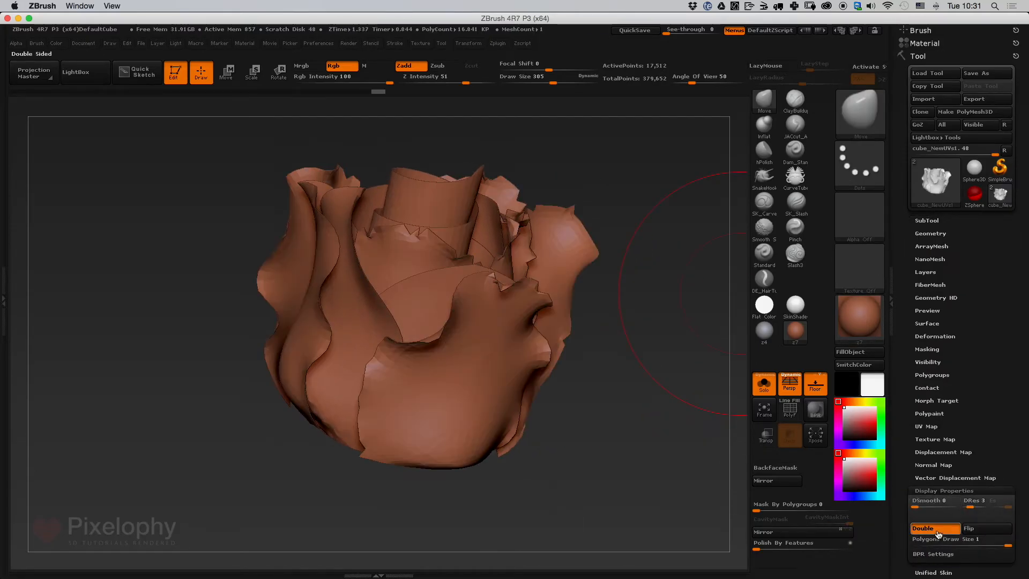
left_click(936, 527)
mouse_move(656, 447)
left_mouse_down()
mouse_move(573, 447)
mouse_move(621, 448)
mouse_move(638, 516)
mouse_move(633, 439)
mouse_move(643, 445)
left_mouse_up()
left_click(937, 528)
left_click_drag(657, 400, 643, 410)
Open the polygroup options and display the petals' polygroups and wireframe with PolyFrame
left_click(950, 374)
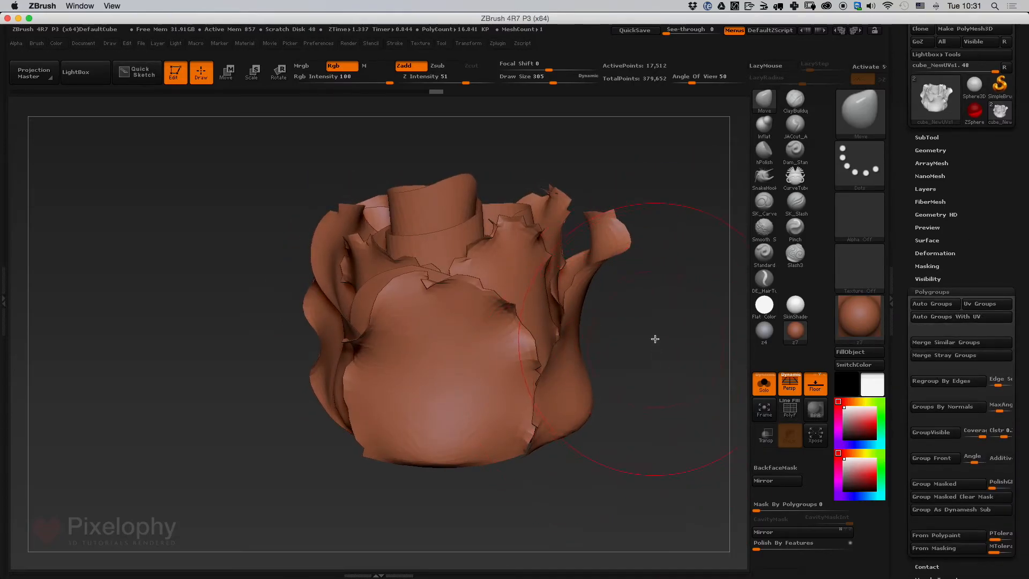
left_click_drag(654, 339, 731, 395)
left_click(788, 411)
mouse_move(638, 428)
left_mouse_down()
mouse_move(549, 455)
mouse_move(638, 469)
mouse_move(631, 371)
mouse_move(648, 340)
mouse_move(611, 436)
mouse_move(609, 388)
mouse_move(627, 400)
mouse_move(632, 425)
mouse_move(625, 409)
mouse_move(581, 423)
mouse_move(646, 435)
left_mouse_up()
key("r")
mouse_move(611, 465)
left_mouse_down("shift")
mouse_move(610, 281)
mouse_move(582, 279)
mouse_move(602, 278)
left_mouse_up("shift")
key("w")
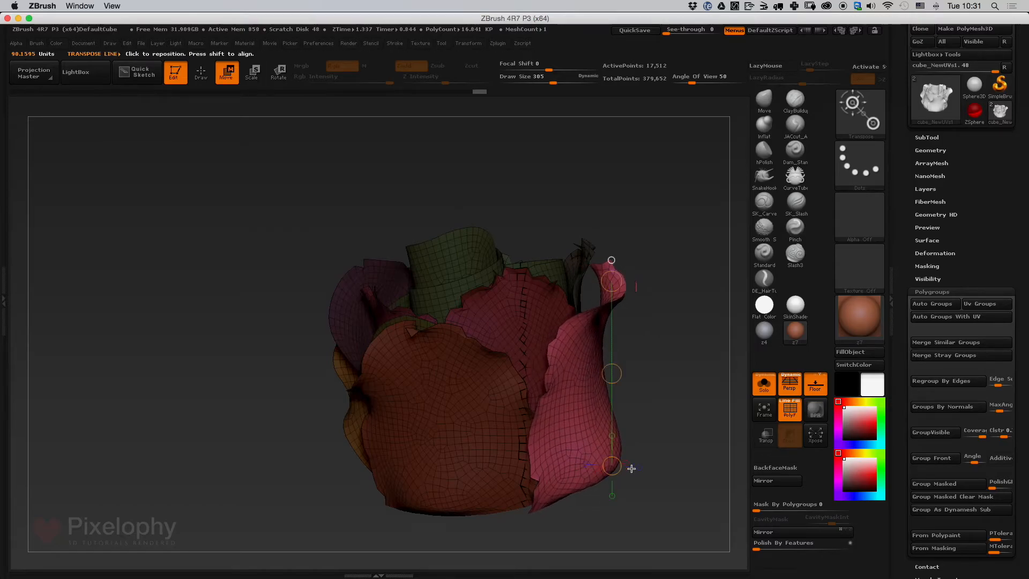
key("q")
Set Mask By Polygroups to 100 so brush strokes affect only one petal group at a time
mouse_move(555, 498)
left_mouse_down()
mouse_move(546, 512)
mouse_move(543, 504)
left_mouse_up()
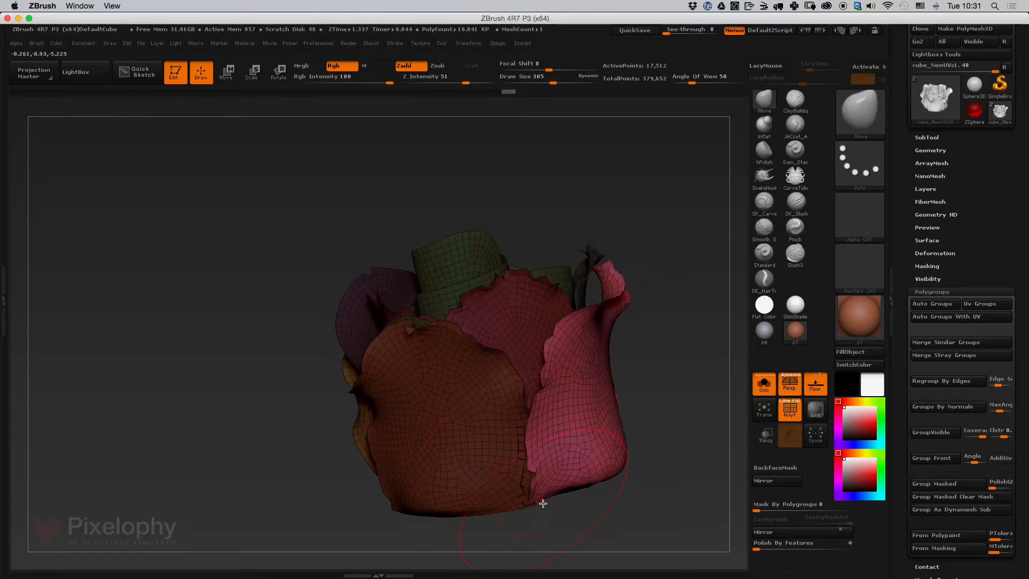
mouse_move(647, 416)
left_mouse_down()
mouse_move(671, 435)
mouse_move(590, 354)
left_mouse_up()
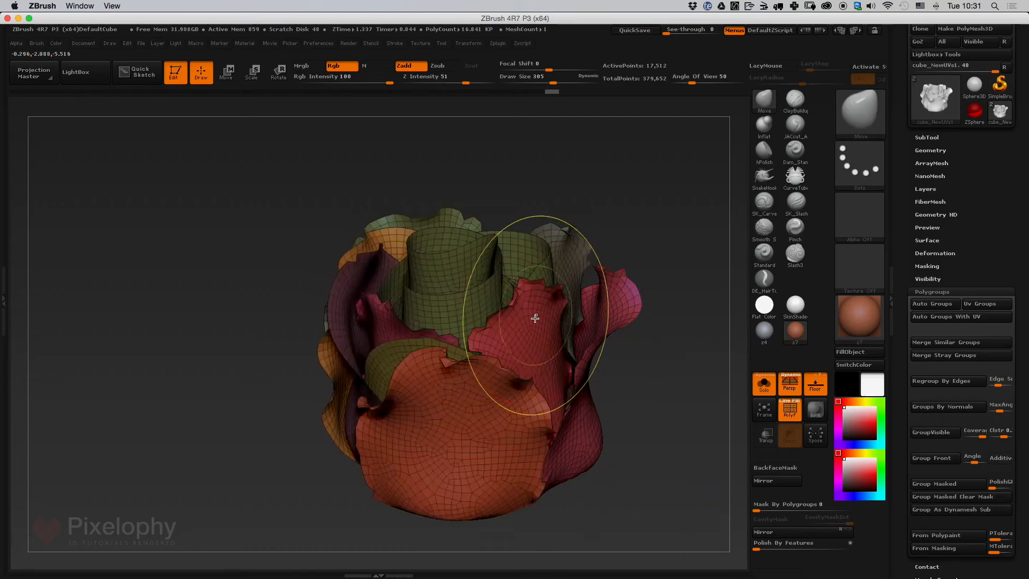
left_click_drag(771, 503, 785, 507)
left_click_drag(863, 511, 864, 511)
left_click_drag(643, 438, 600, 400)
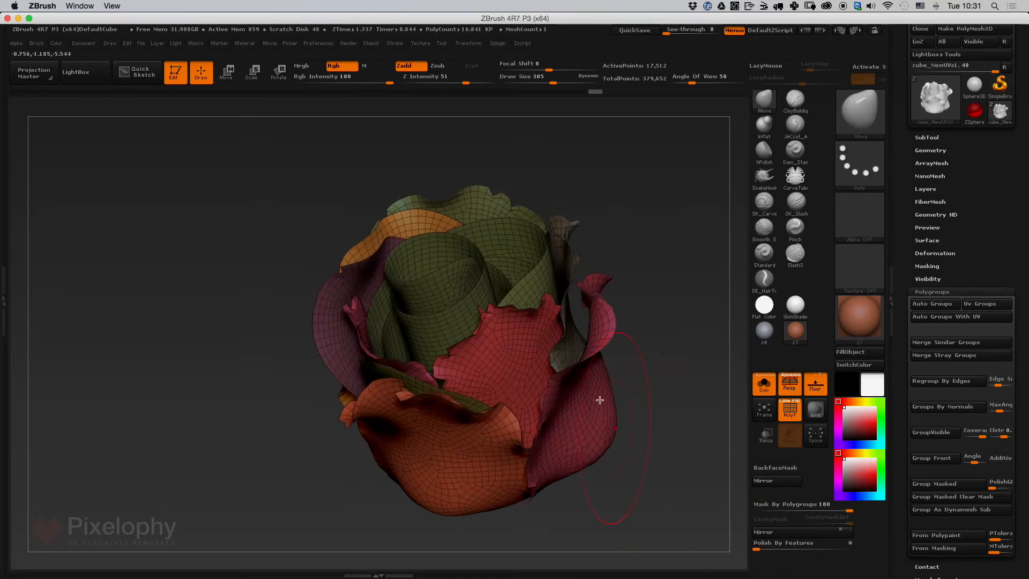
Give the petals thickness using Panel Loops with Double on, thickness 0.02, polish 0, bevel 50 and elevation -100
mouse_move(632, 220)
left_mouse_down()
mouse_move(583, 262)
mouse_move(650, 309)
mouse_move(509, 386)
left_mouse_up()
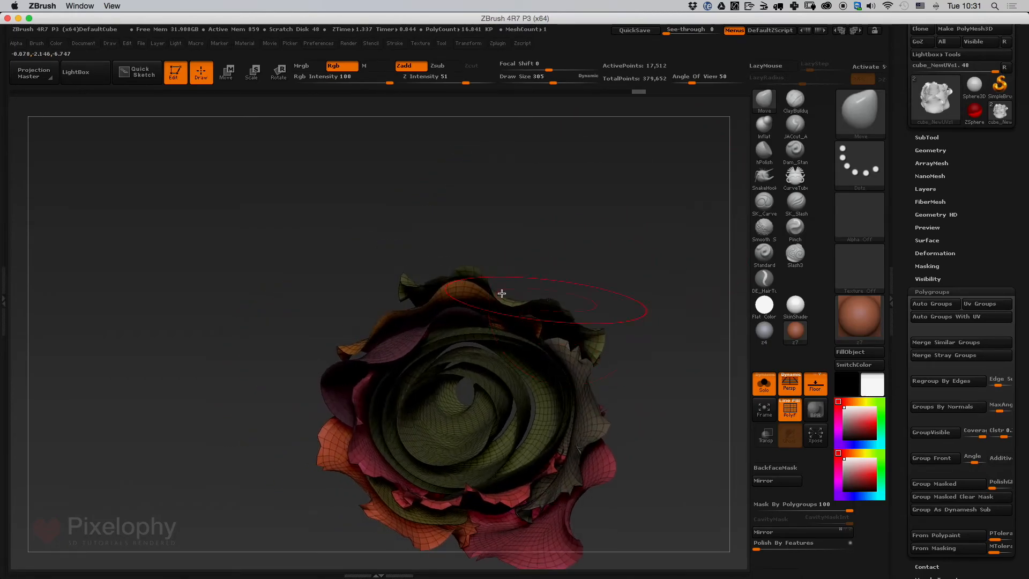
left_click_drag(538, 341, 474, 322)
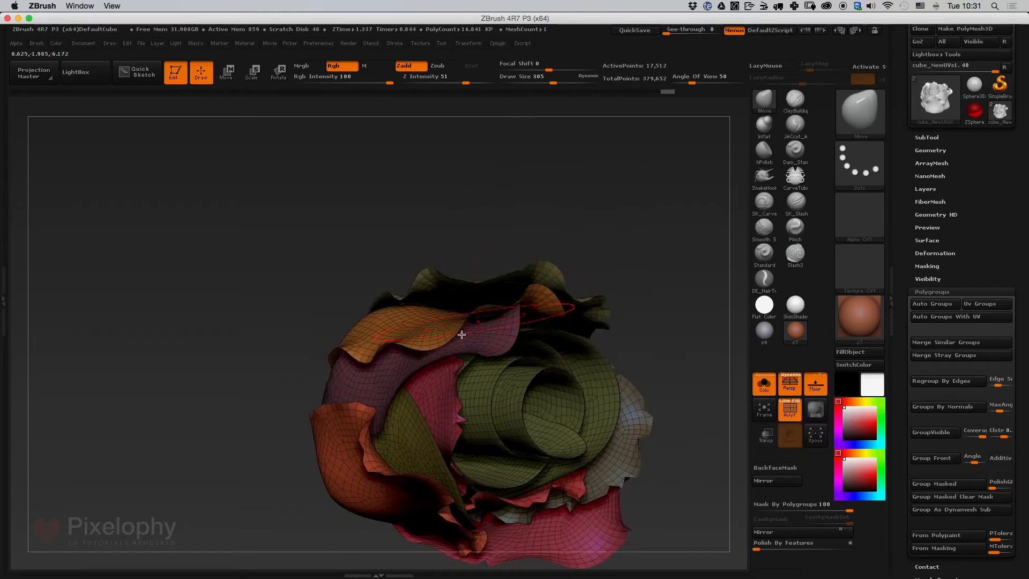
left_click_drag(609, 278, 696, 241)
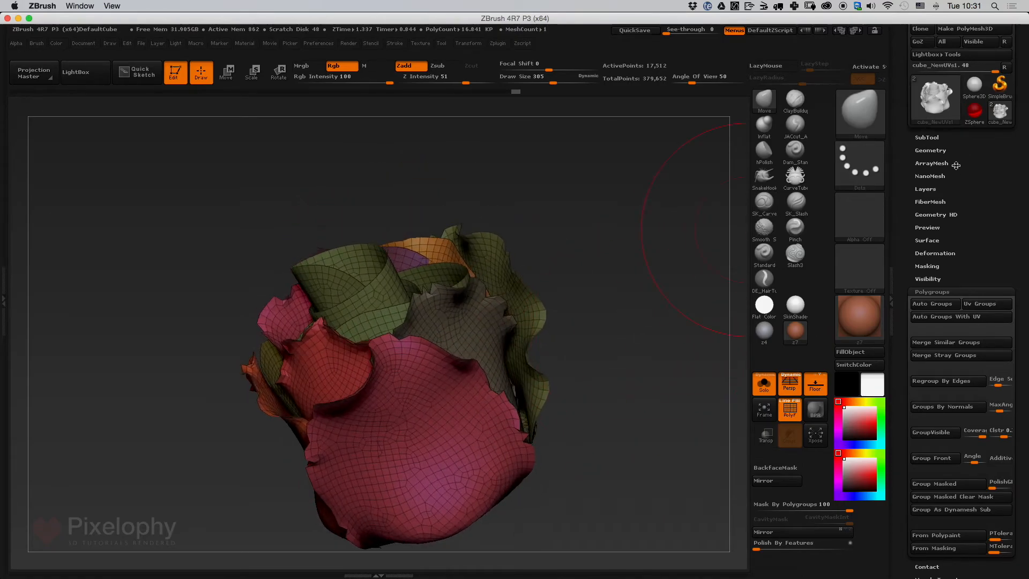
left_click(948, 293)
left_click(942, 152)
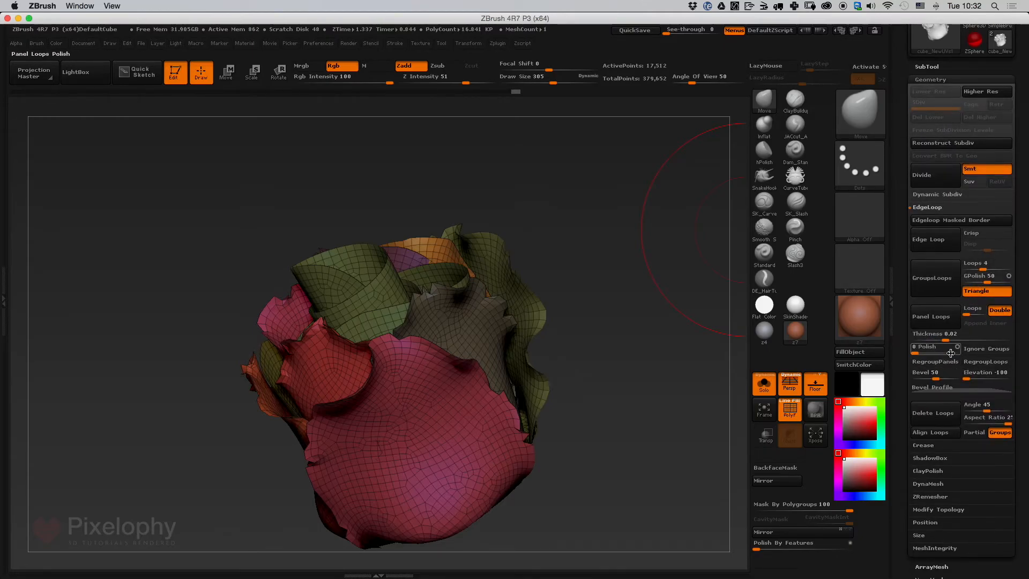
left_click(931, 316)
mouse_move(654, 324)
left_mouse_down()
mouse_move(641, 395)
mouse_move(673, 448)
mouse_move(611, 411)
left_mouse_up()
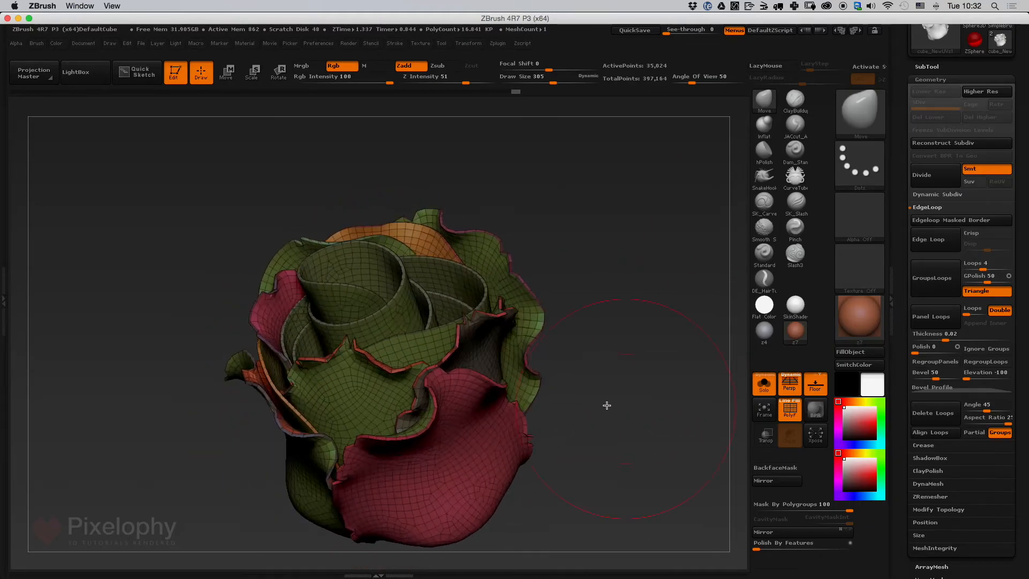
Subdivide the thickened rose mesh twice, up to subdivision level 3
key("ctrl")
key("ctrl+d")
key("ctrl+d")
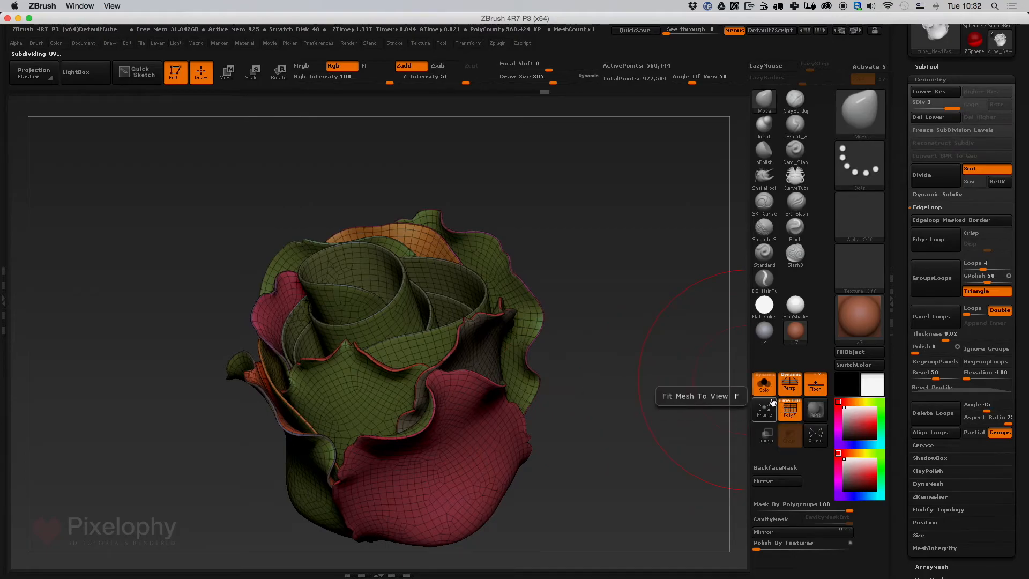
Turn off the PolyFrame display and check the thickened, smoothed petals from several angles
left_click(790, 411)
mouse_move(584, 450)
left_mouse_down()
mouse_move(613, 409)
mouse_move(568, 434)
mouse_move(587, 462)
mouse_move(551, 410)
left_mouse_up()
left_click_drag(498, 391, 450, 373, "shift")
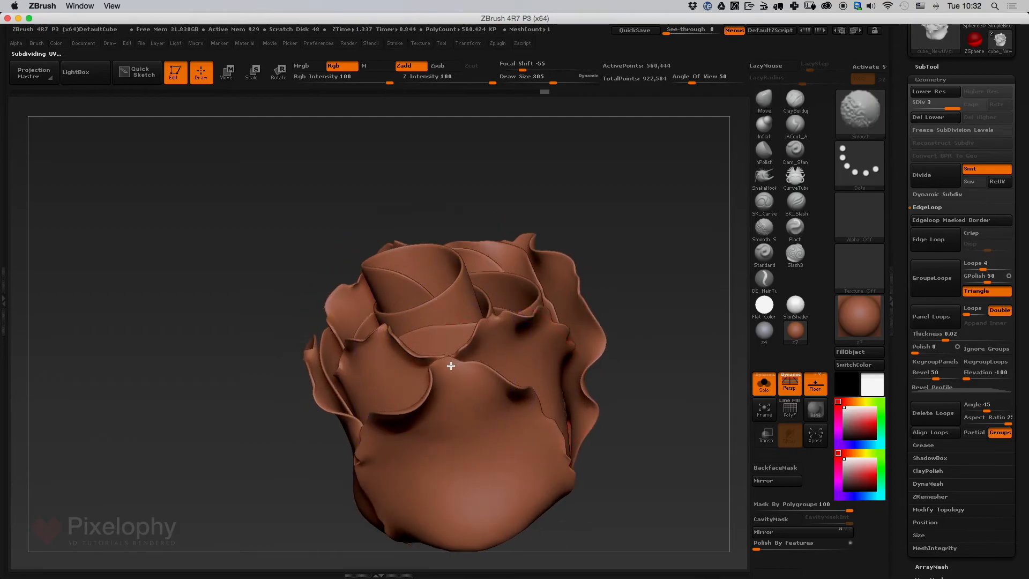
left_click_drag(642, 219, 623, 263)
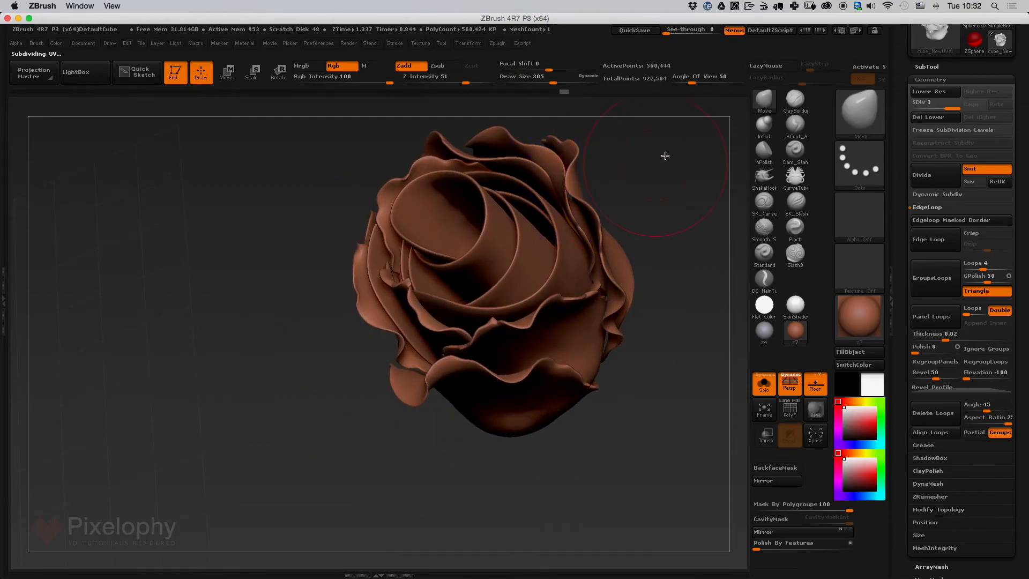
mouse_move(664, 156)
left_mouse_down()
mouse_move(677, 147)
mouse_move(687, 306)
mouse_move(709, 252)
mouse_move(659, 278)
mouse_move(649, 302)
left_mouse_up()
Switch to the other rose subtool and back to the thickened one to compare the two versions
left_click(939, 79)
left_click(932, 68)
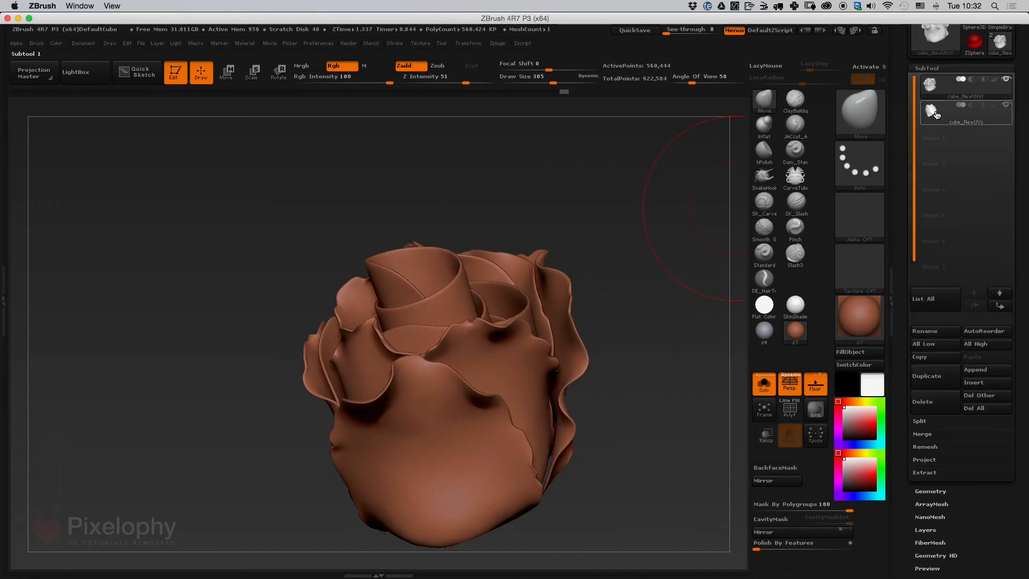
left_click(936, 112)
left_click_drag(687, 476, 645, 275, "alt")
left_click(930, 93)
mouse_move(615, 375)
left_mouse_down()
mouse_move(653, 339)
mouse_move(625, 347)
mouse_move(615, 432)
mouse_move(618, 264)
mouse_move(629, 361)
mouse_move(626, 318)
mouse_move(625, 349)
mouse_move(592, 339)
mouse_move(586, 311)
mouse_move(563, 437)
left_mouse_up()
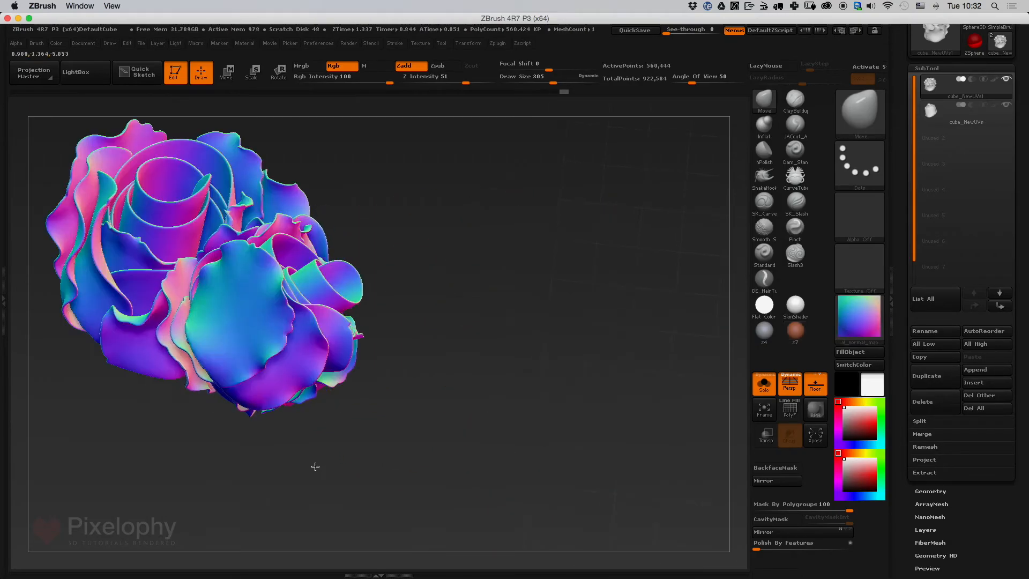
Fill the canvas with snapshots of the rose placed at different positions, sizes and angles to form a bouquet
left_click_drag(315, 469, 204, 557)
key("shift+s")
left_click_drag(316, 493, 533, 255)
key("shift+s")
right_click_drag(532, 255, 487, 240, "ctrl")
left_click_drag(486, 239, 369, 287, "alt")
key("shift+s")
mouse_move(447, 310)
left_mouse_down()
mouse_move(427, 258)
mouse_move(452, 399)
mouse_move(501, 324)
mouse_move(490, 252)
mouse_move(481, 260)
left_mouse_up()
key("shift+s")
left_click_drag(481, 259, 454, 270, "alt")
key("shift+s")
mouse_move(457, 317)
left_mouse_down()
mouse_move(464, 406)
mouse_move(510, 514)
mouse_move(457, 563)
left_mouse_up()
key("shift+s")
left_click_drag(443, 508, 486, 410, "alt")
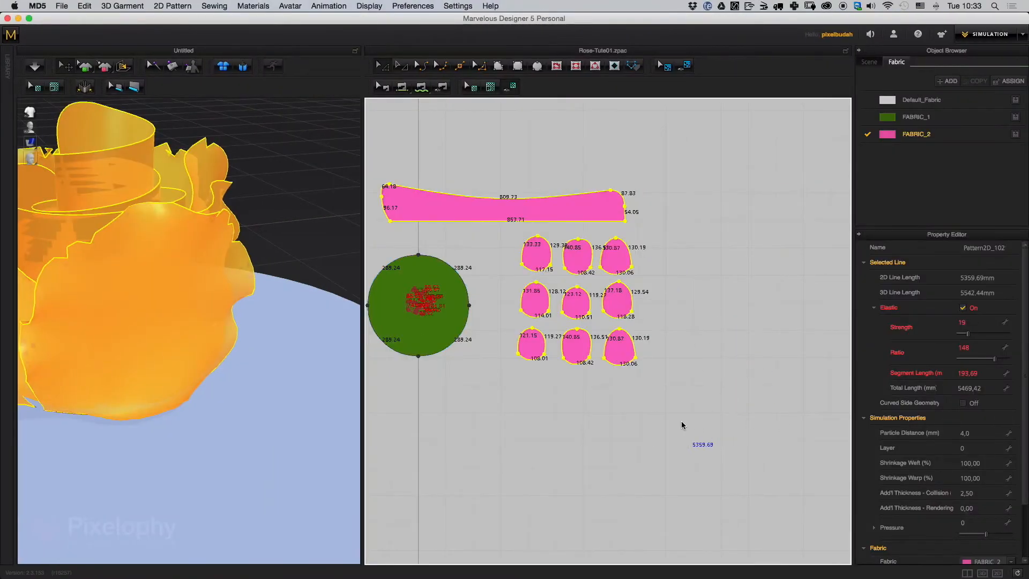
Switch to Marvelous Designer and examine the rose's 2D patterns: the base circle, the long strip and the petals
middle_click_drag(642, 293, 668, 283)
middle_click_drag(499, 314, 587, 316)
scroll(572, 319, "up", 6)
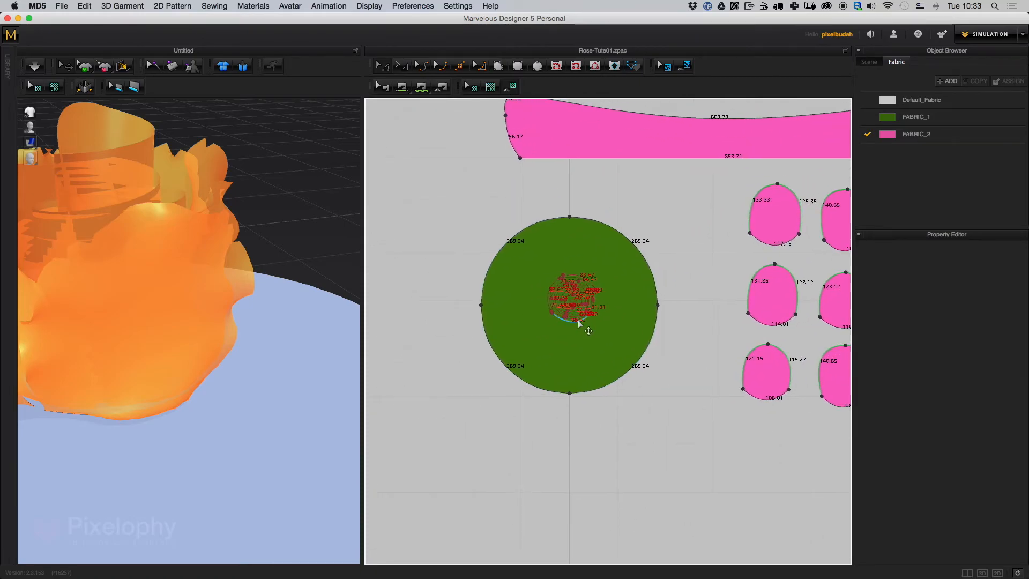
scroll(573, 315, "up", 5)
middle_click_drag(682, 205, 606, 530)
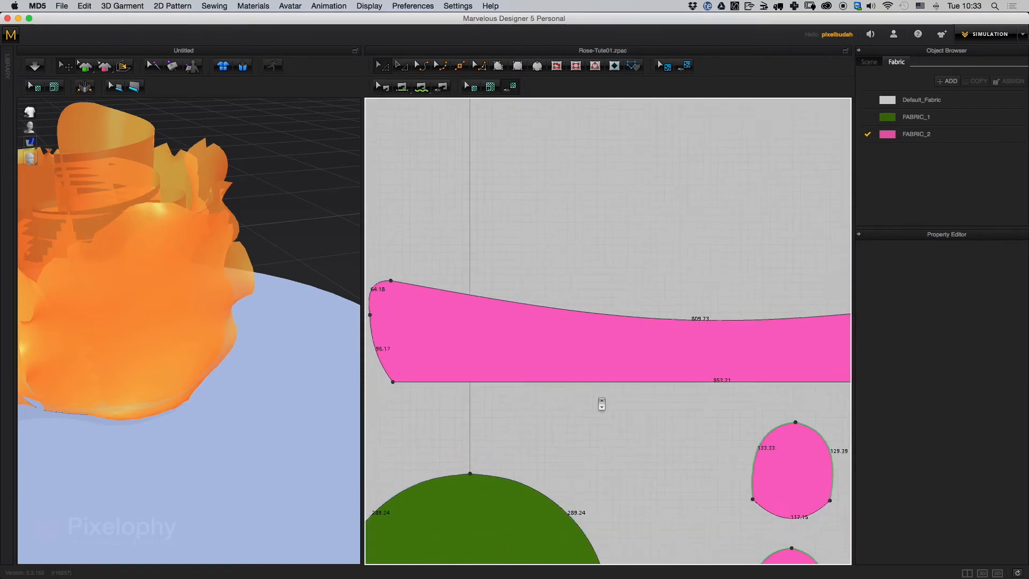
scroll(607, 386, "down", 3)
middle_click_drag(718, 257, 655, 253)
middle_click_drag(652, 324, 554, 284)
scroll(606, 308, "down", 4)
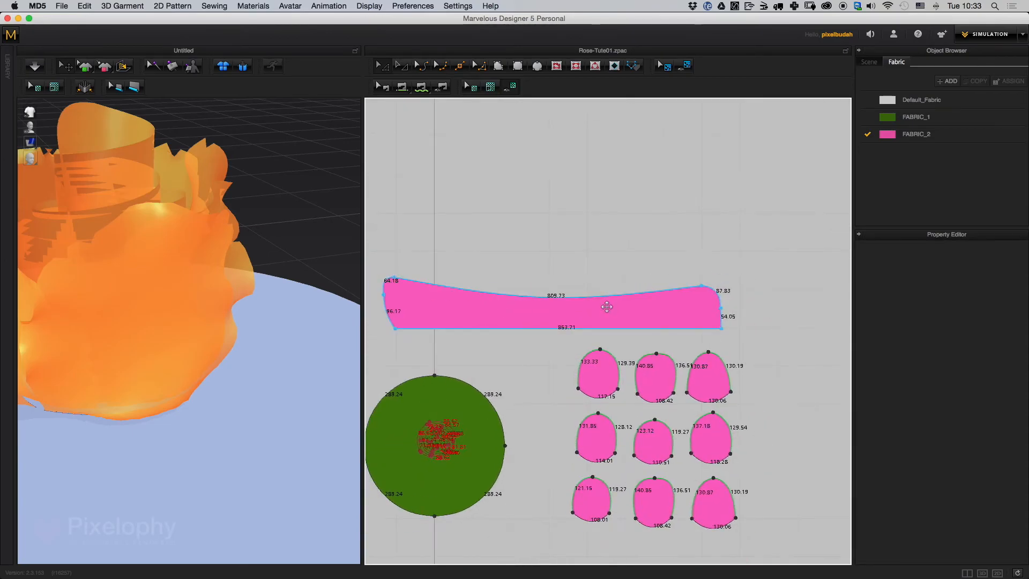
Try stretching the long strip pattern horizontally, to about 889 mm along its upper edge
left_click(605, 307)
middle_click_drag(434, 208, 478, 188)
left_click(406, 70)
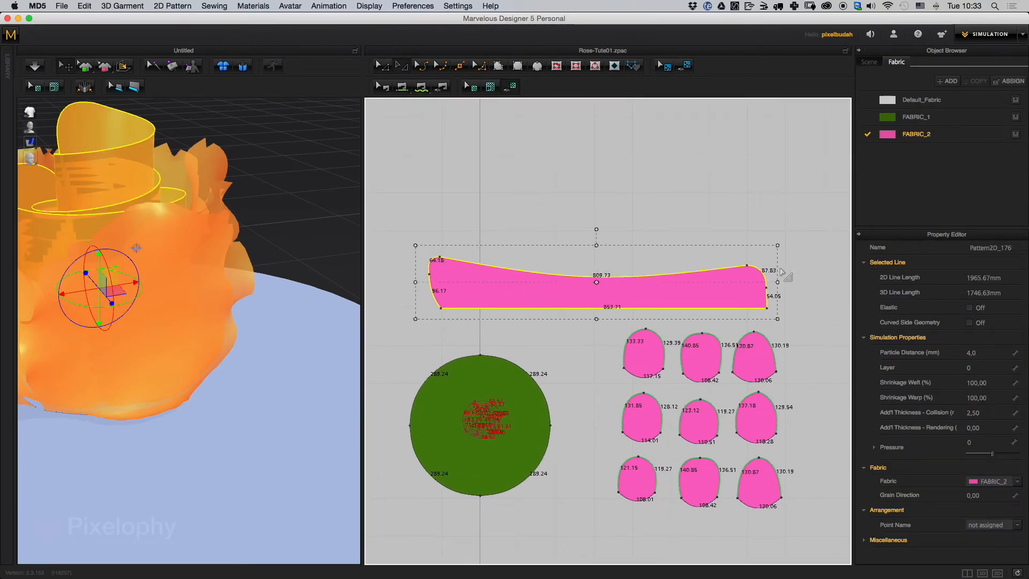
left_click_drag(776, 282, 812, 283)
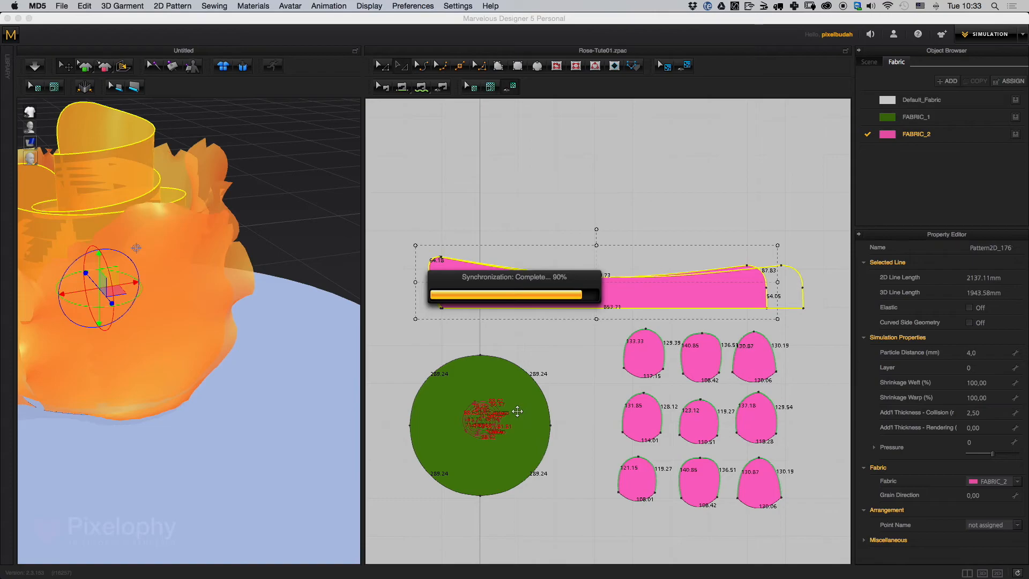
key("super+c")
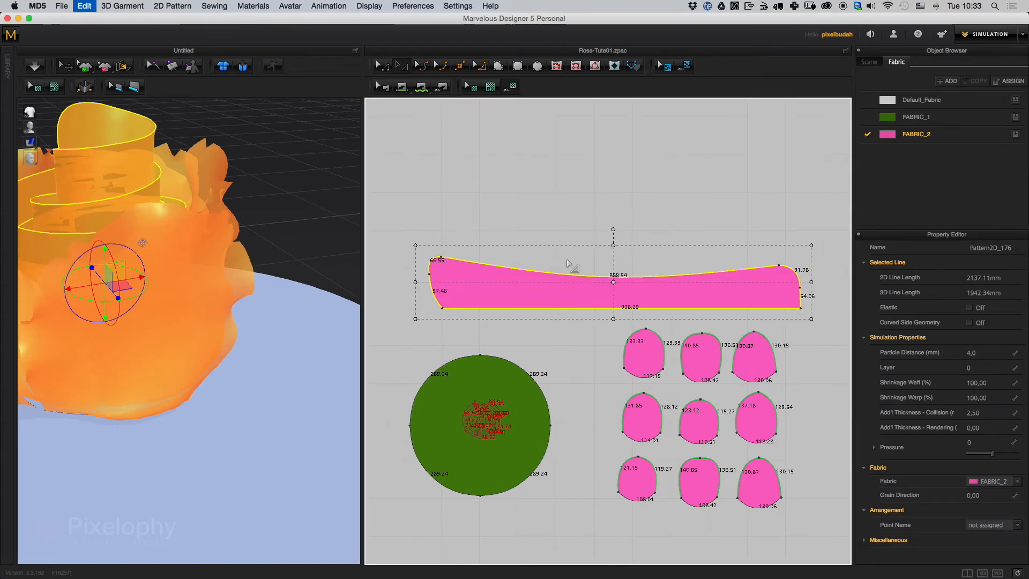
Switch back to ZBrush, clear the rose snapshots from the canvas and view the single rose
key("ctrl+Left")
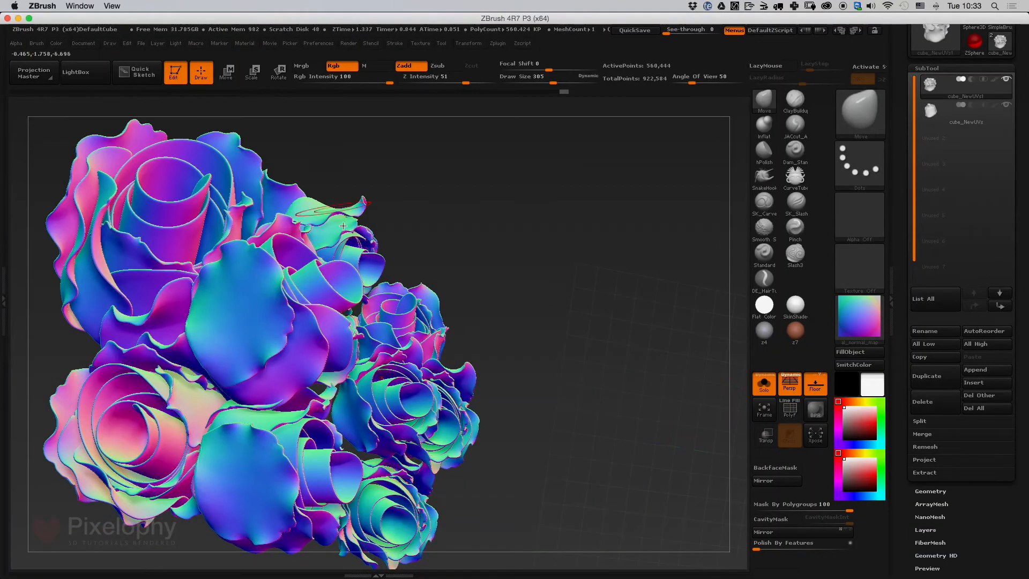
key("ctrl")
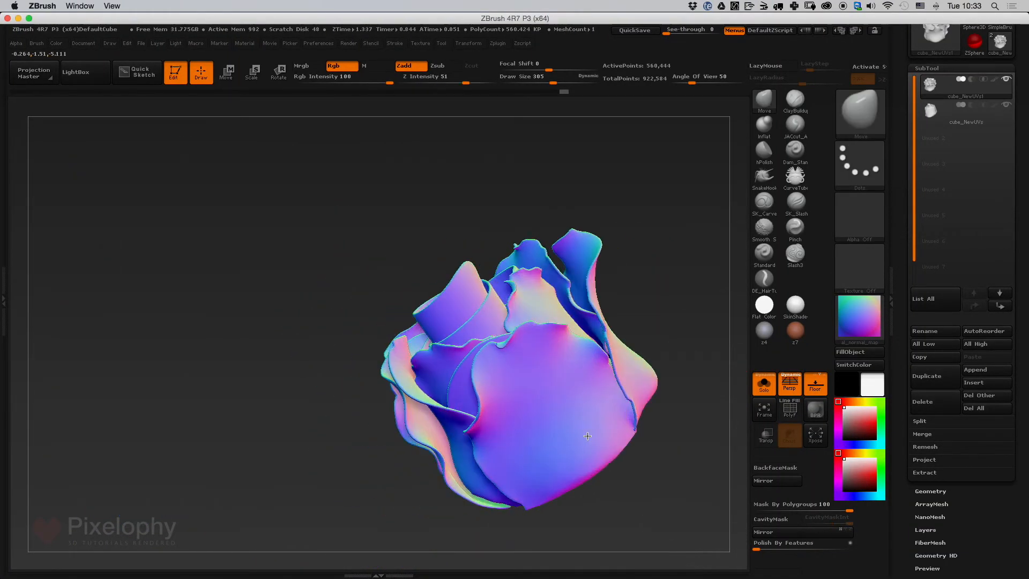
left_click_drag(586, 431, 622, 449)
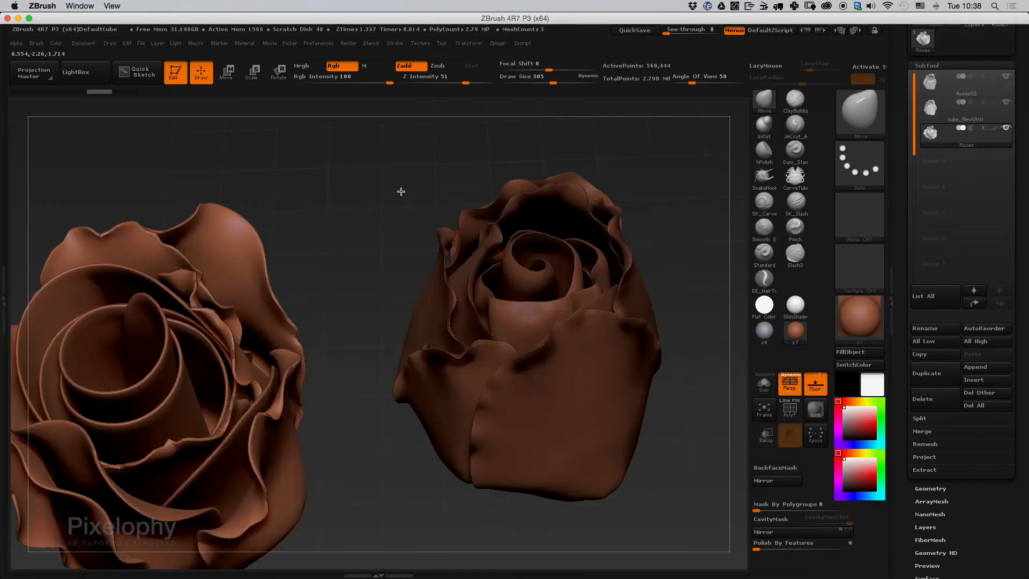
Apply the multicoloured normal map MatCap material to the roses
left_click_drag(402, 191, 421, 259, "alt")
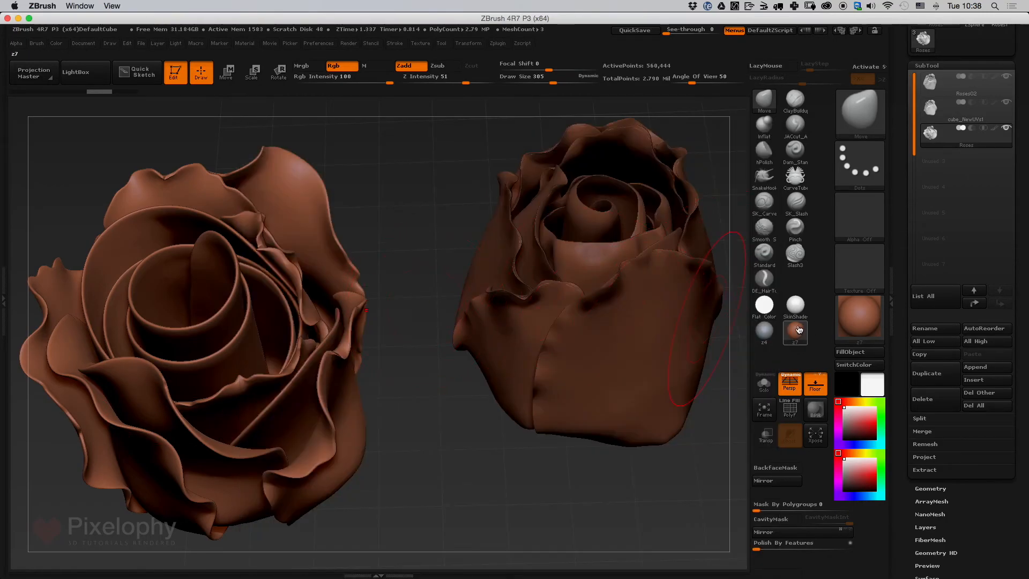
left_click(795, 330)
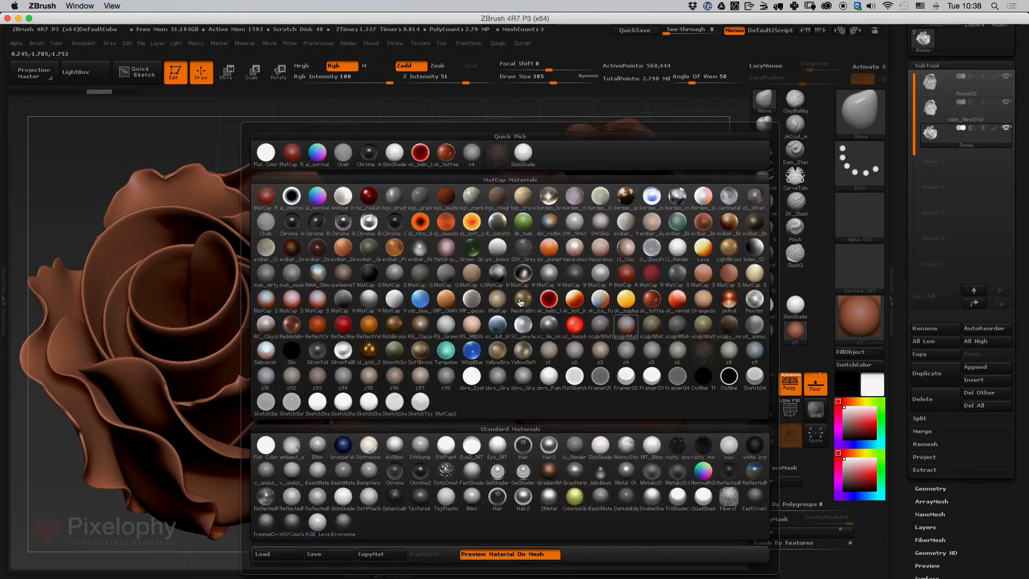
left_click(324, 211)
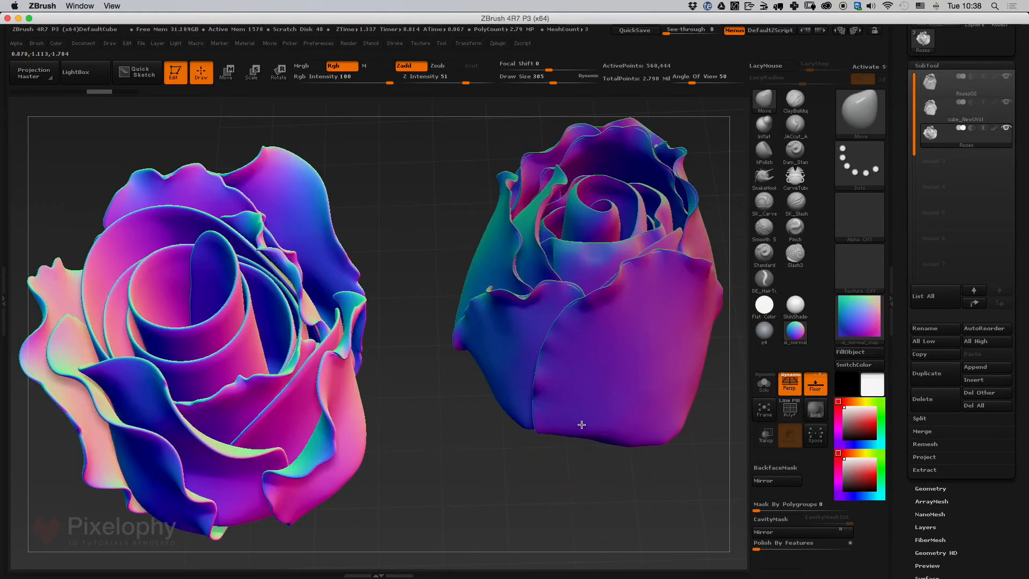
Hide the middle rose subtool and view the remaining two roses from different angles
left_click_drag(535, 466, 581, 161)
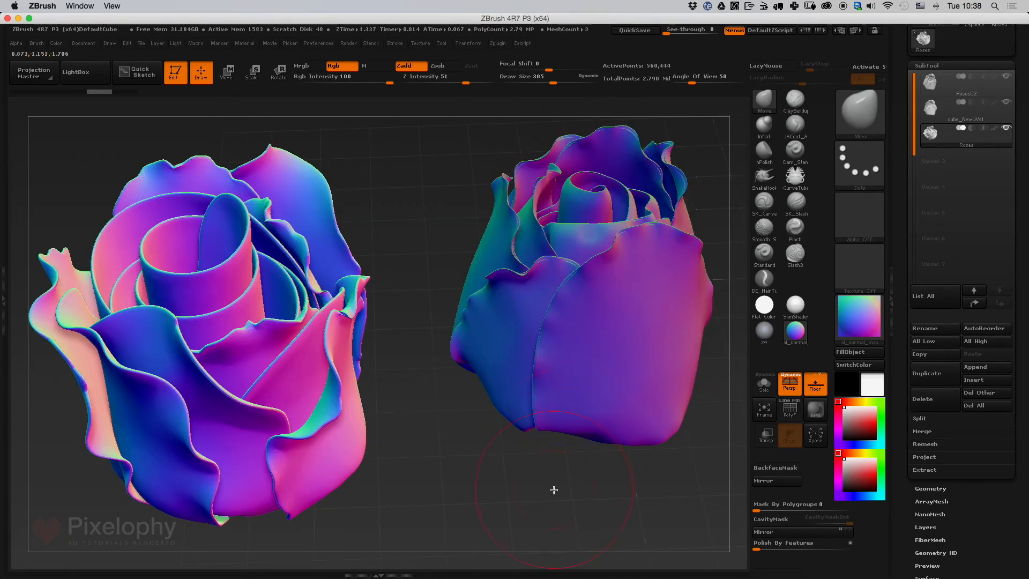
left_click_drag(553, 490, 542, 500)
left_click(1007, 102)
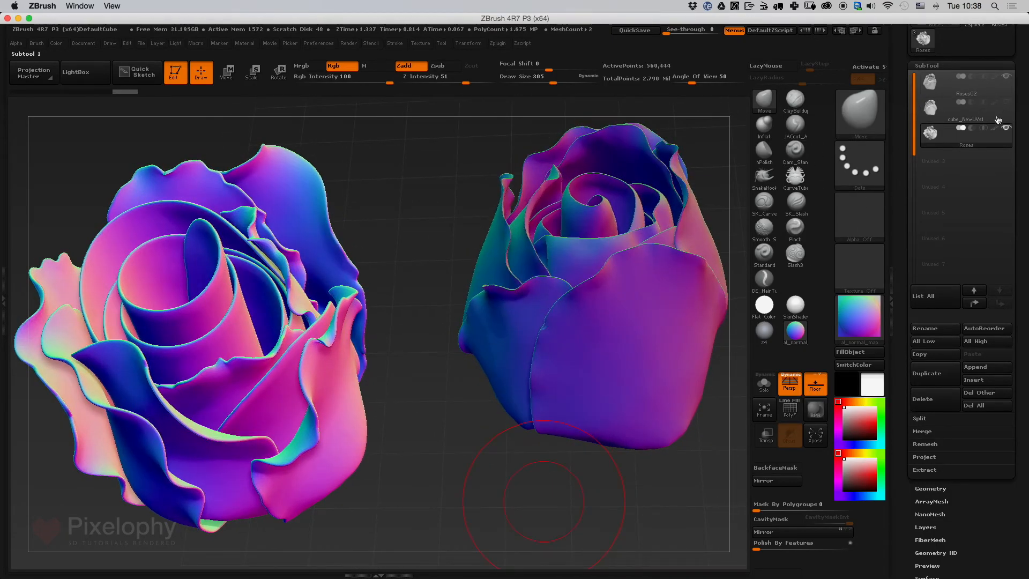
left_click_drag(489, 495, 626, 218)
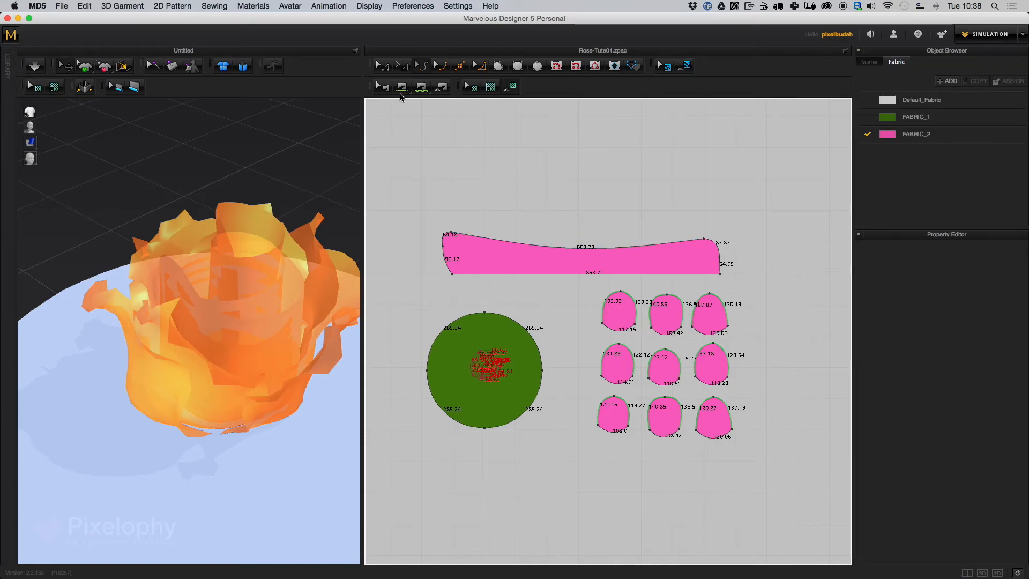
In Marvelous Designer, turn on Elastic for the long strip's upper edges with strength 24 and ratio 148
left_click(709, 249)
left_click(716, 247, "shift")
left_click(445, 238, "shift")
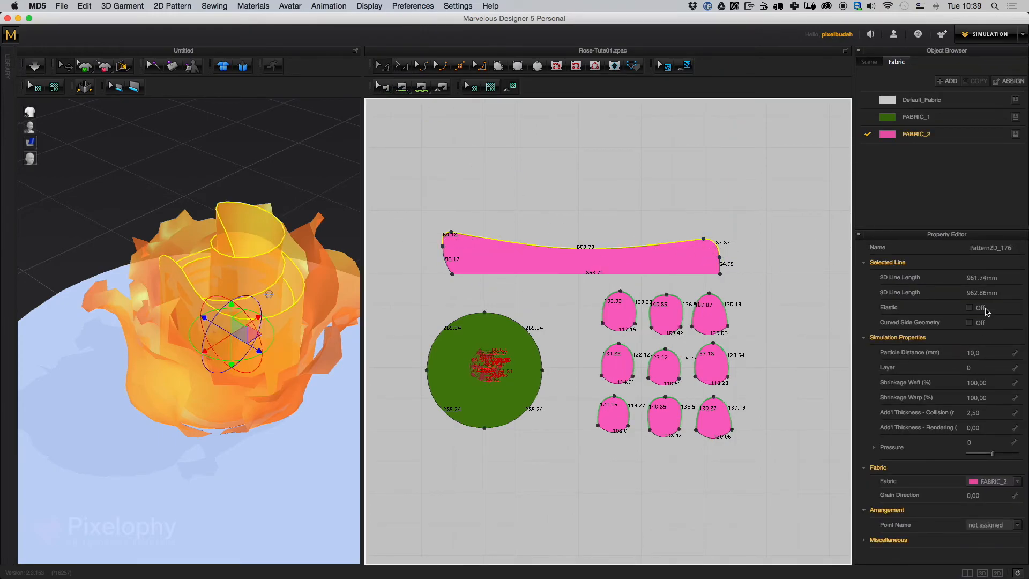
left_click(985, 309)
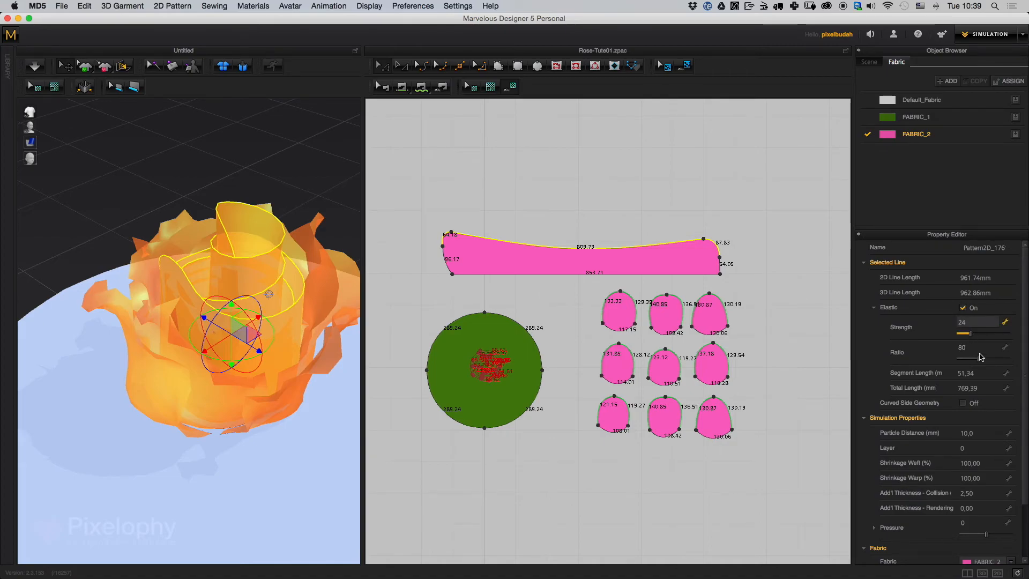
left_click_drag(979, 358, 996, 362)
Simulate the rose with the elastic strip edges and stop once its center has been viewed up close
left_click(292, 194)
key("space")
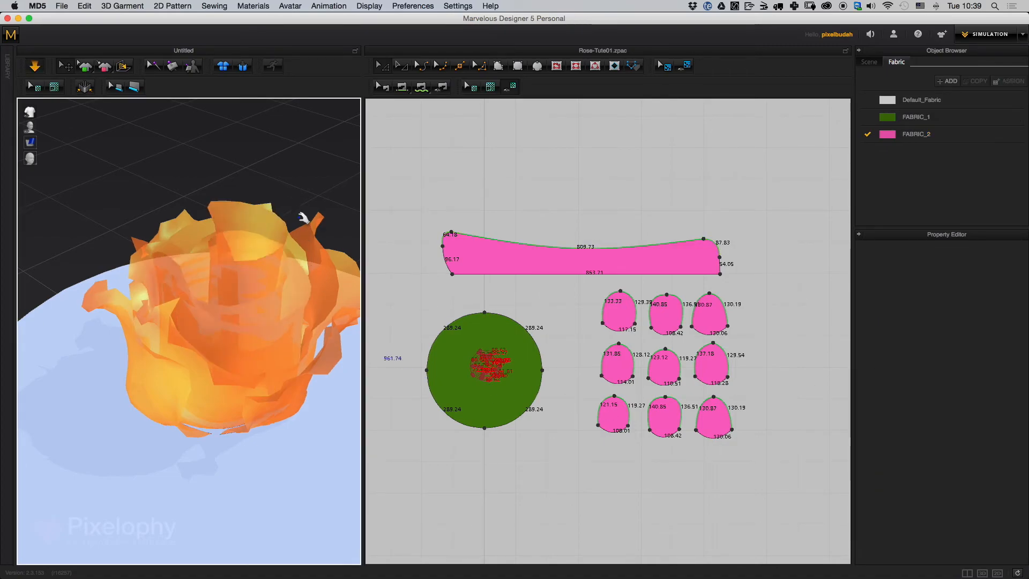
right_click_drag(294, 205, 333, 220)
scroll(302, 247, "up", 3)
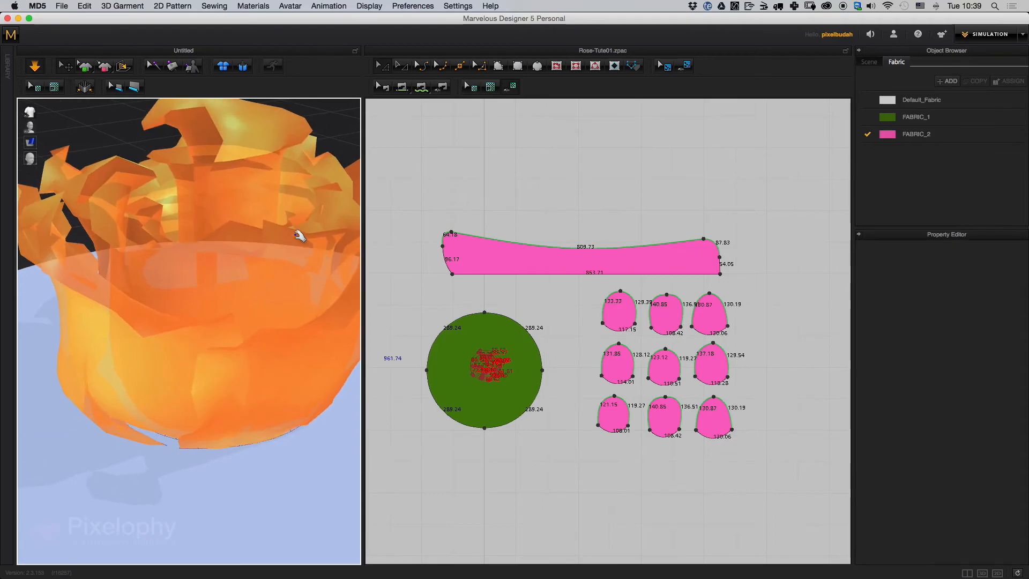
middle_click_drag(302, 247, 303, 291)
key("space")
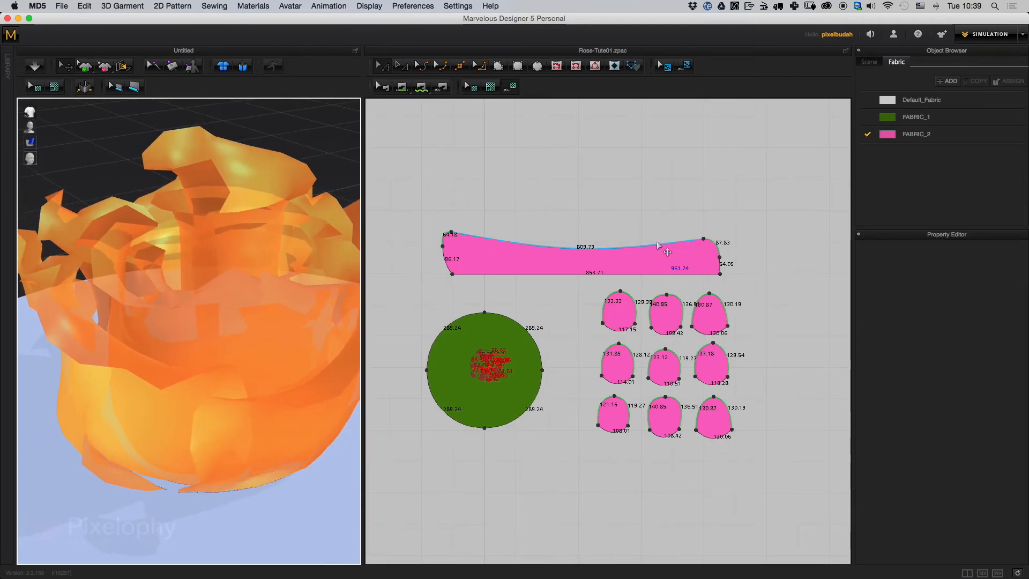
Set the strip's upper edges to elastic strength 60 and ratio 49, and run a short simulation
left_click(447, 233)
left_click(447, 232, "shift")
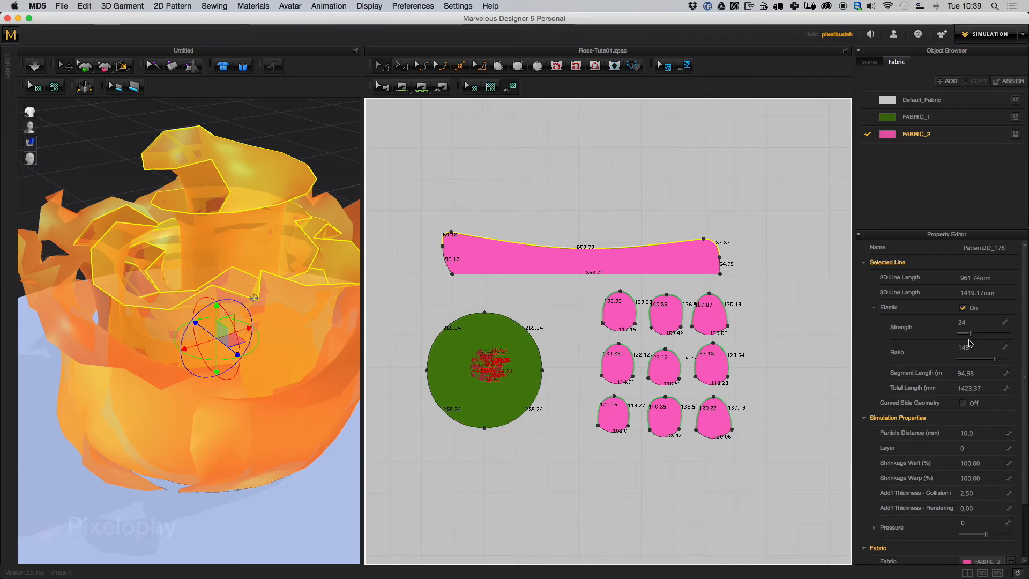
left_click_drag(969, 335, 981, 362)
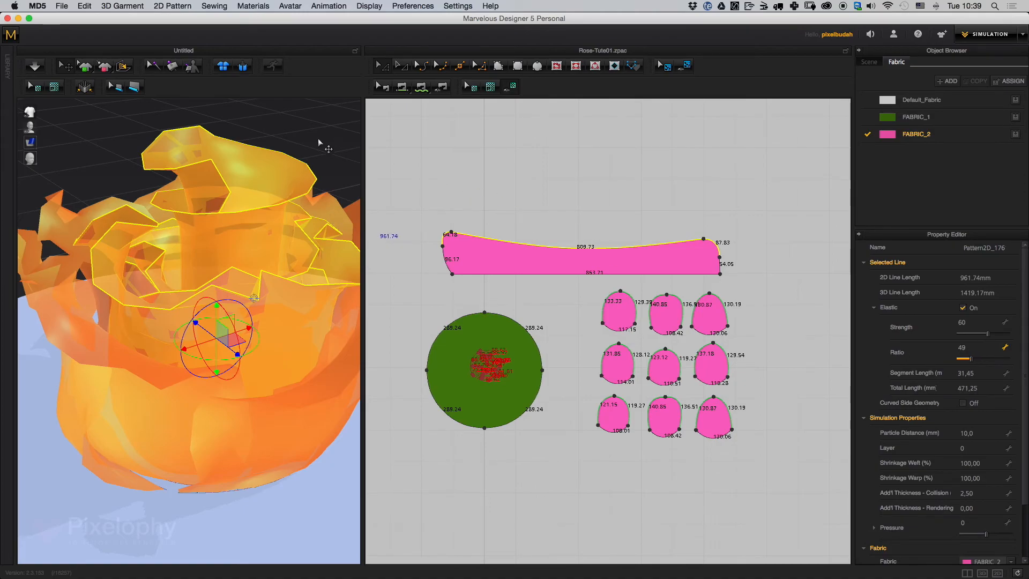
key("space")
key("space")
Reselect the strip's upper edges including both corners, set their elastic ratio to 85 and simulate briefly
left_click(683, 246)
left_click(715, 242, "shift")
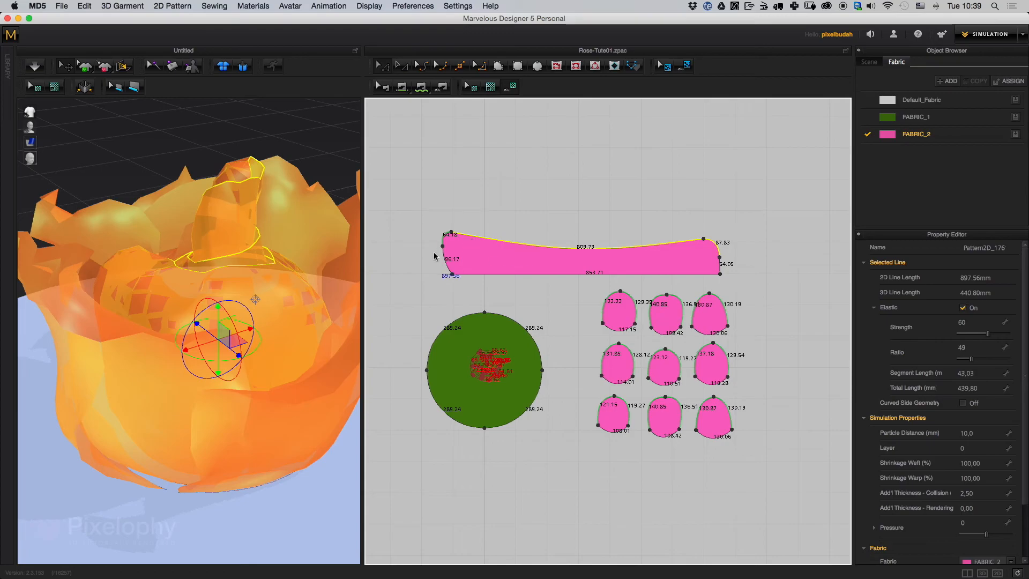
left_click(447, 236, "shift")
left_click_drag(970, 358, 982, 359)
key("space")
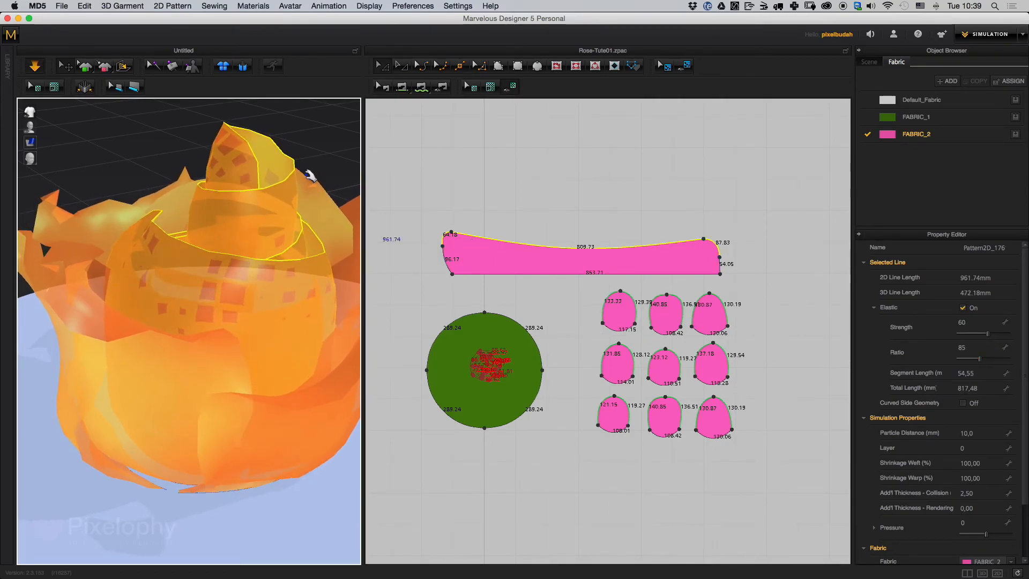
key("space")
Set the strip edges' elastic strength to 74 and ratio to 97, simulating briefly after each change
left_click_drag(989, 333, 993, 334)
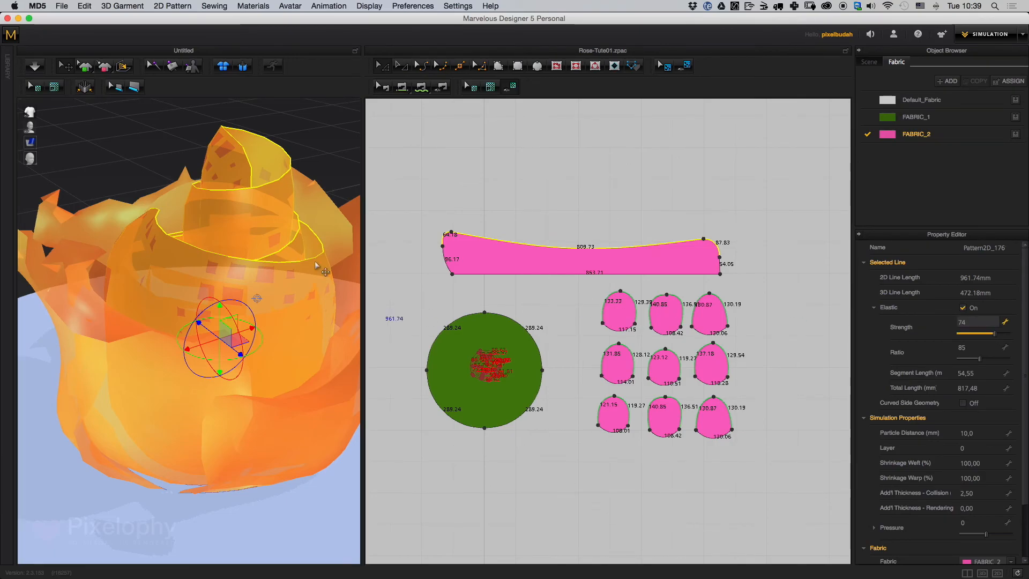
key("space")
key("space")
left_click_drag(980, 359, 976, 359)
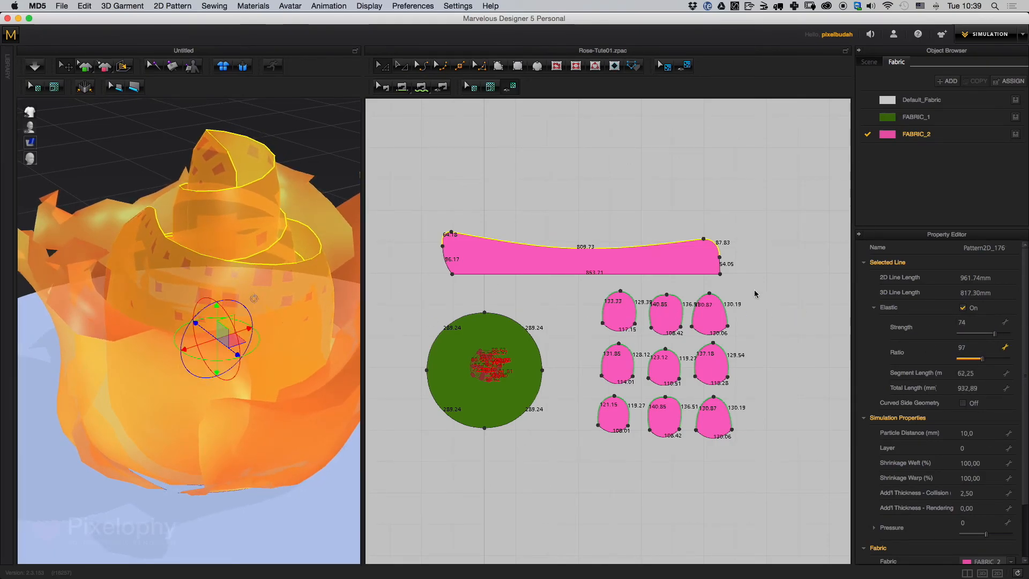
key("space")
key("space")
Set the strip edges' elastic ratio to 63, simulate the rose and fine-tune the ratio slightly
left_click_drag(982, 360, 976, 360)
key("space")
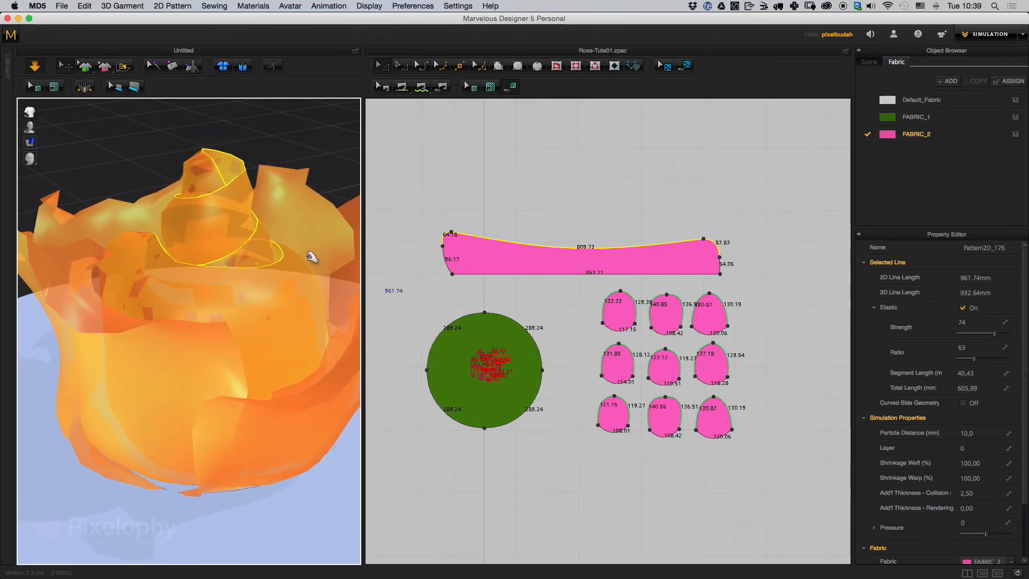
left_click_drag(976, 359, 979, 361)
key("space")
Deselect the strip edges and examine the simulated rose's center and outer petals from several angles
right_click_drag(327, 343, 292, 395)
middle_click_drag(292, 394, 326, 360)
right_click(365, 360)
right_click_drag(326, 360, 255, 392)
left_click(255, 393)
middle_click_drag(255, 393, 313, 381)
scroll(314, 380, "up", 6)
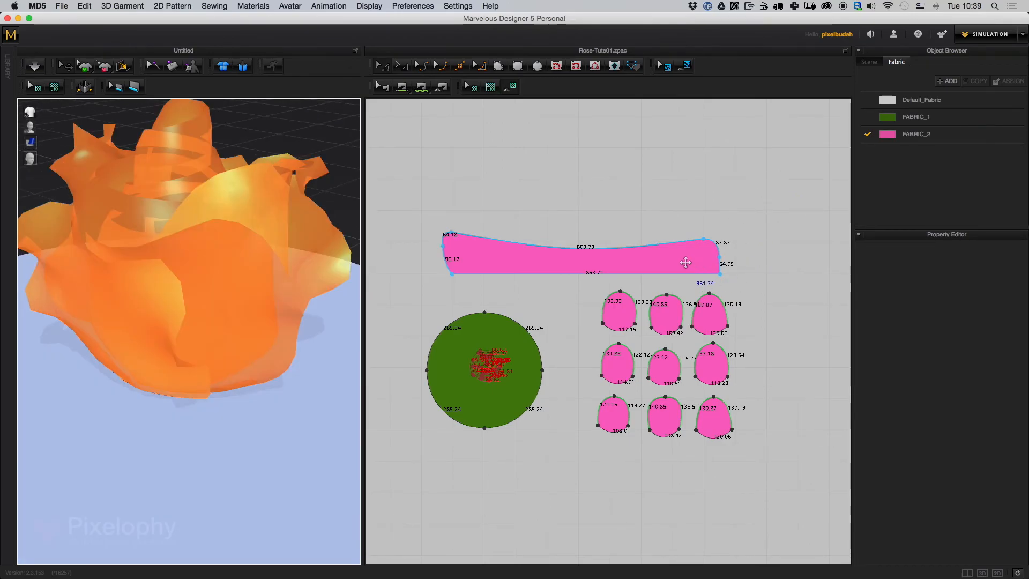
Select the long strip and all nine petal patterns and apply Unstrengthen to them
left_click(682, 263)
left_click_drag(758, 286, 580, 492, "shift")
left_click(136, 7)
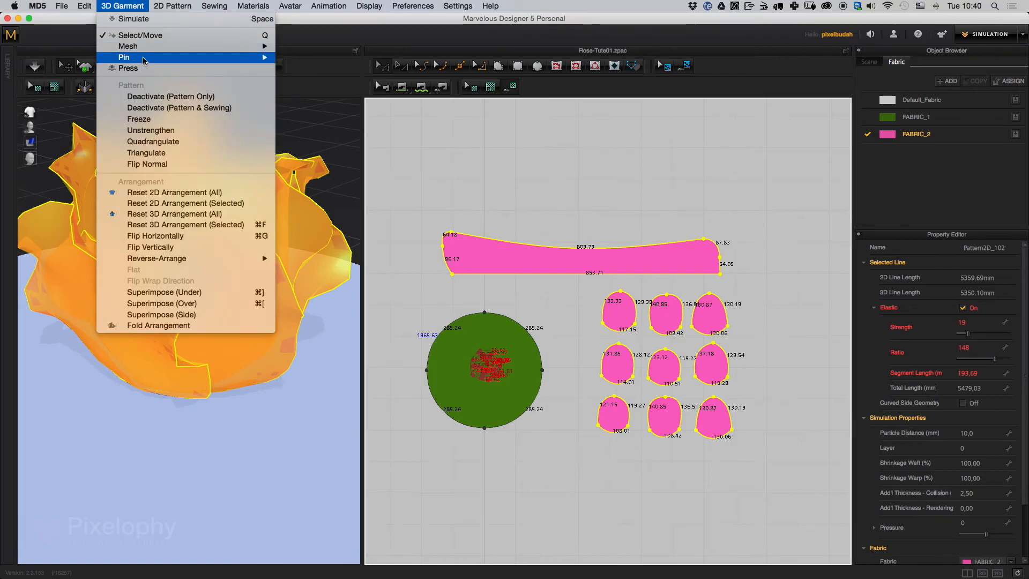
left_click(155, 134)
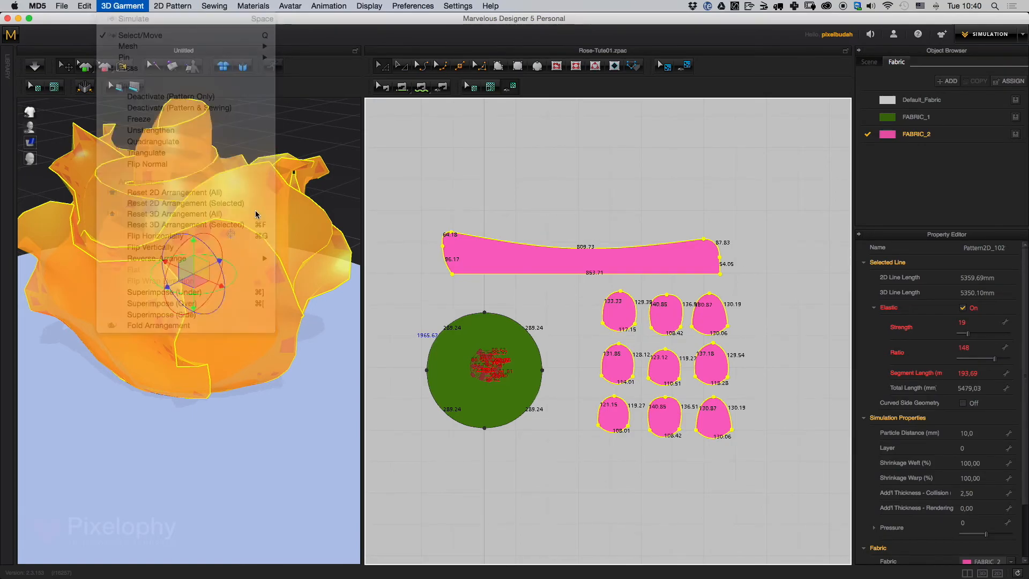
left_click(286, 114)
right_click_drag(286, 114, 237, 264)
scroll(237, 265, "up", 3)
right_click_drag(225, 315, 241, 278)
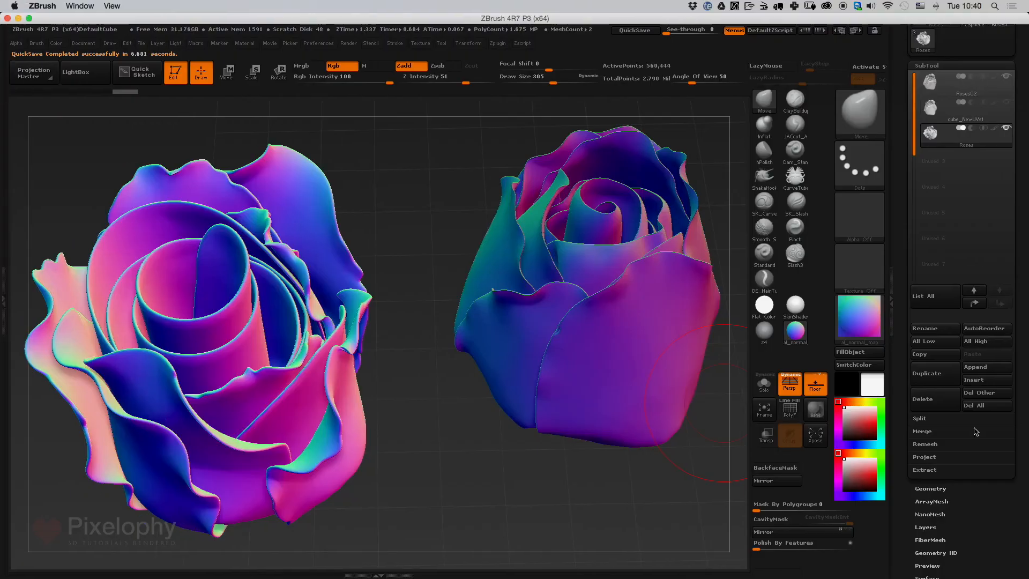
Switch to ZBrush, choose KeyShot as the external renderer and send the rose subtool to it
left_click_drag(598, 479, 303, 454)
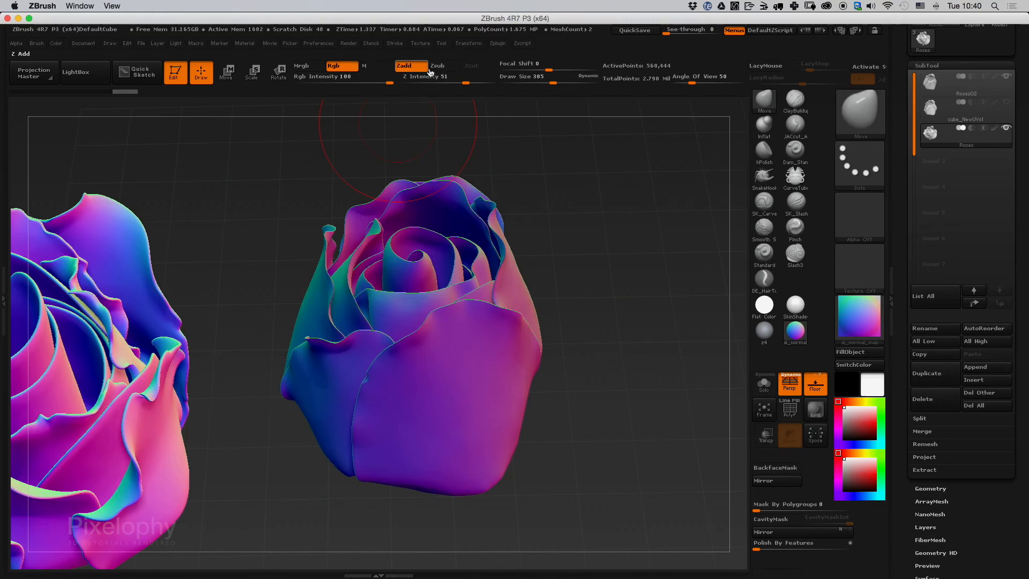
left_click(348, 44)
left_click(407, 123)
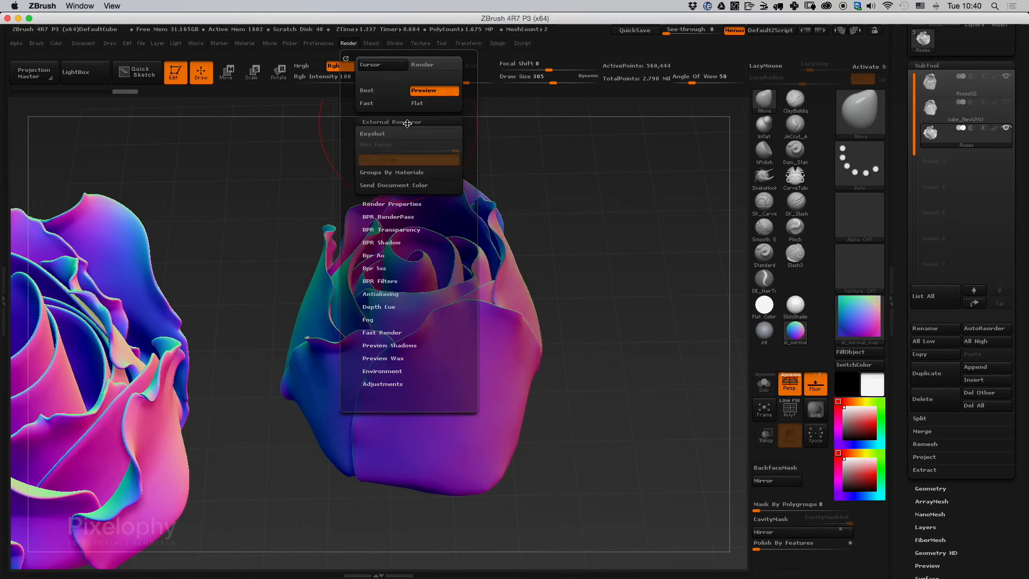
left_click(435, 137)
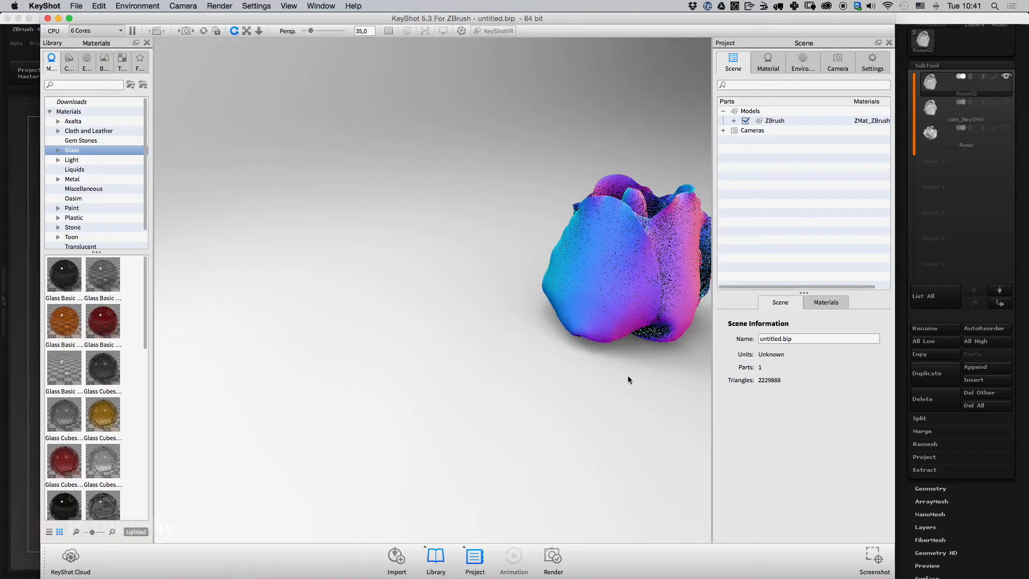
Browse the KeyShot material library and apply the Velvet Red #2 material to the rose
left_click_drag(628, 376, 505, 362)
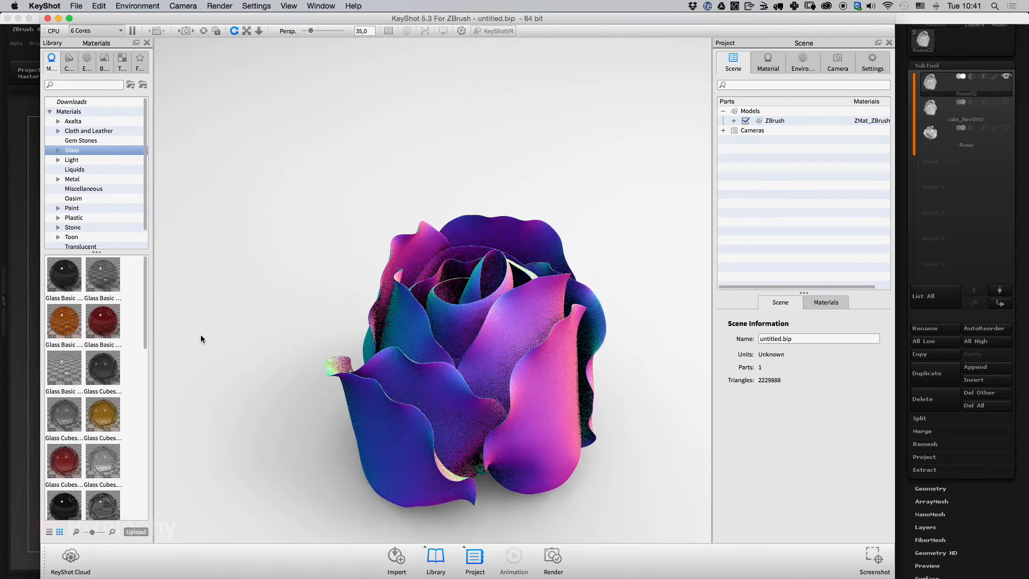
left_click_drag(144, 326, 140, 426)
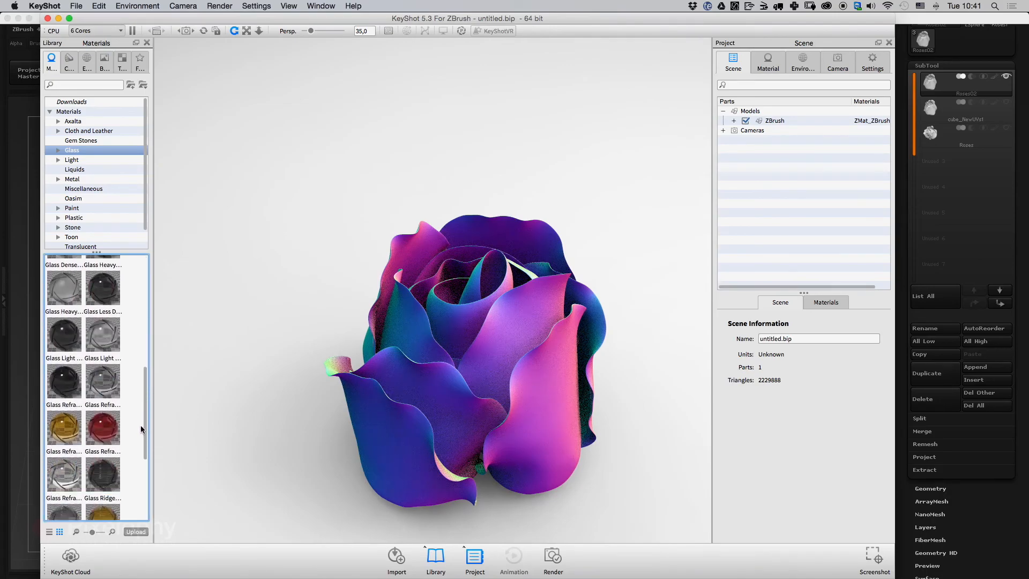
left_click(88, 162)
left_click(84, 171)
left_click(86, 198)
left_click(85, 210)
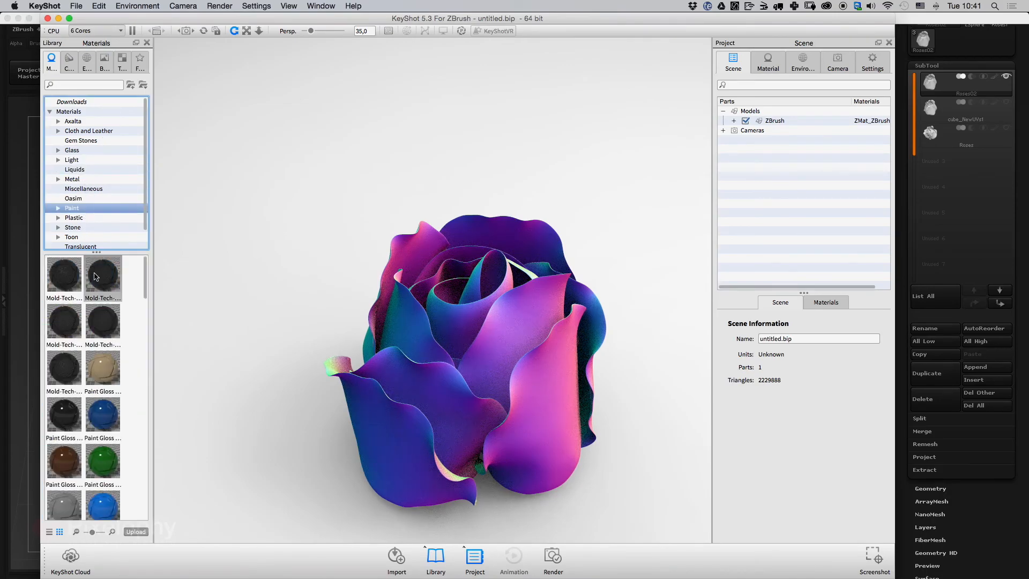
left_click(91, 199)
left_click_drag(102, 322, 545, 346)
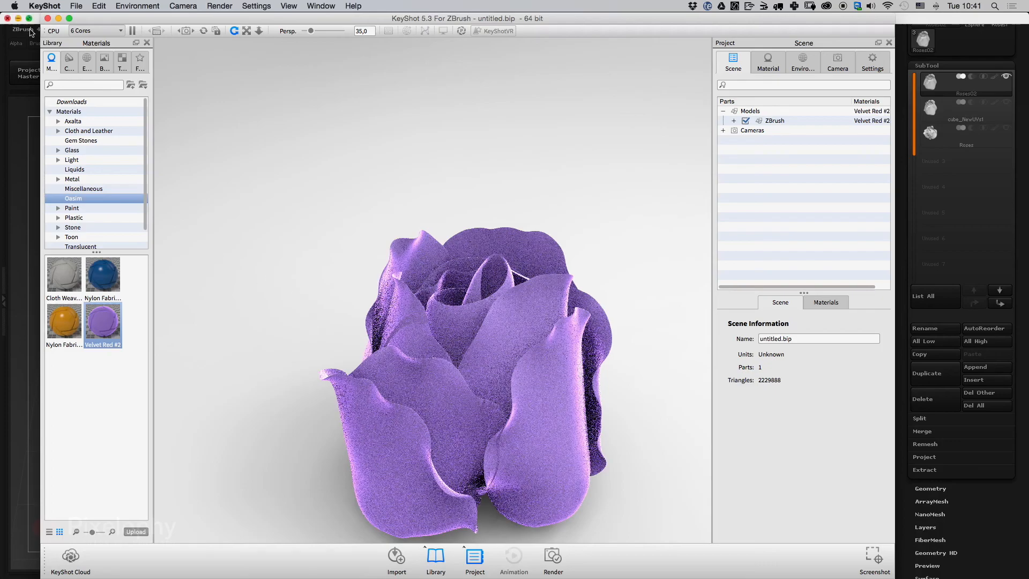
Set the KeyShot scene background to a solid black color
left_click(803, 59)
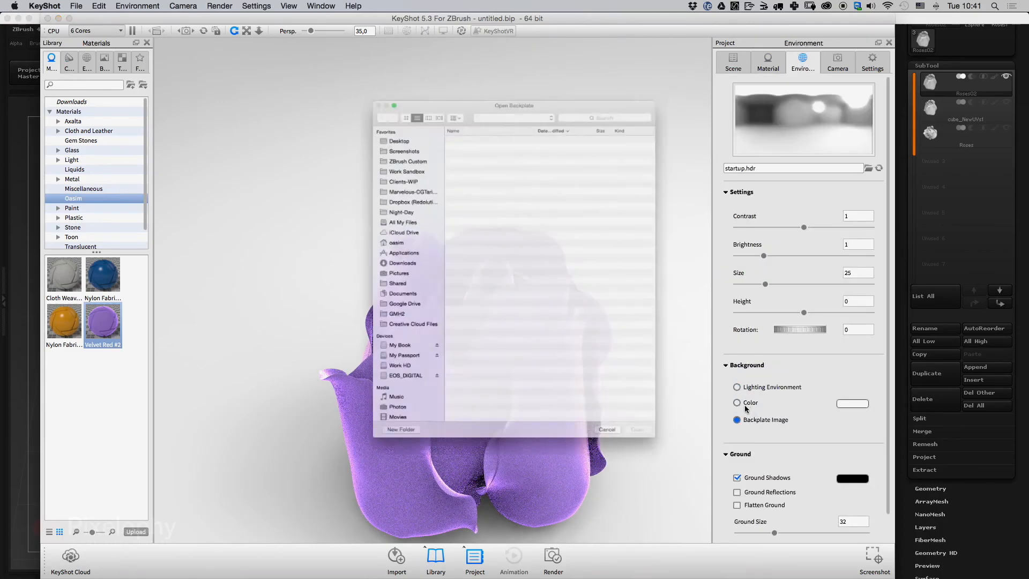
left_click(643, 488)
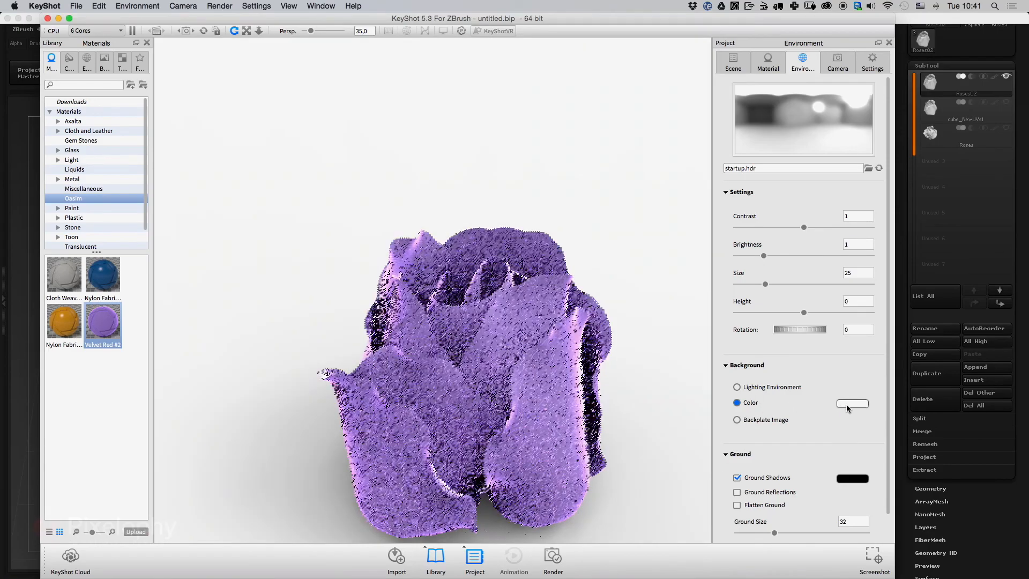
left_click(847, 404)
left_click_drag(782, 325, 745, 383)
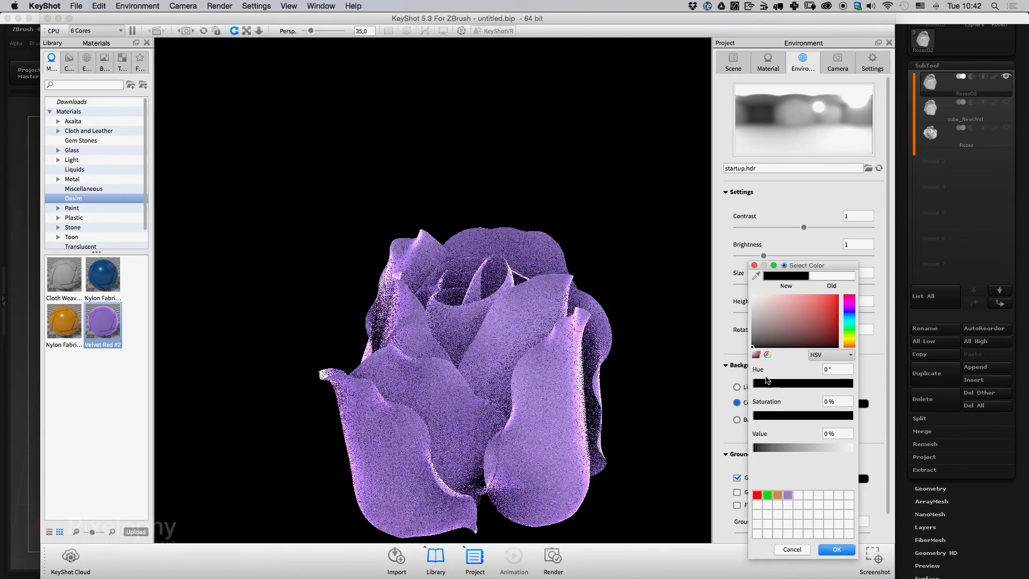
left_click(836, 549)
Open the rose's Velvet Red #2 material for editing and set its diffuse color to bright red
left_click_drag(620, 232, 652, 386)
left_click_drag(613, 421, 472, 404)
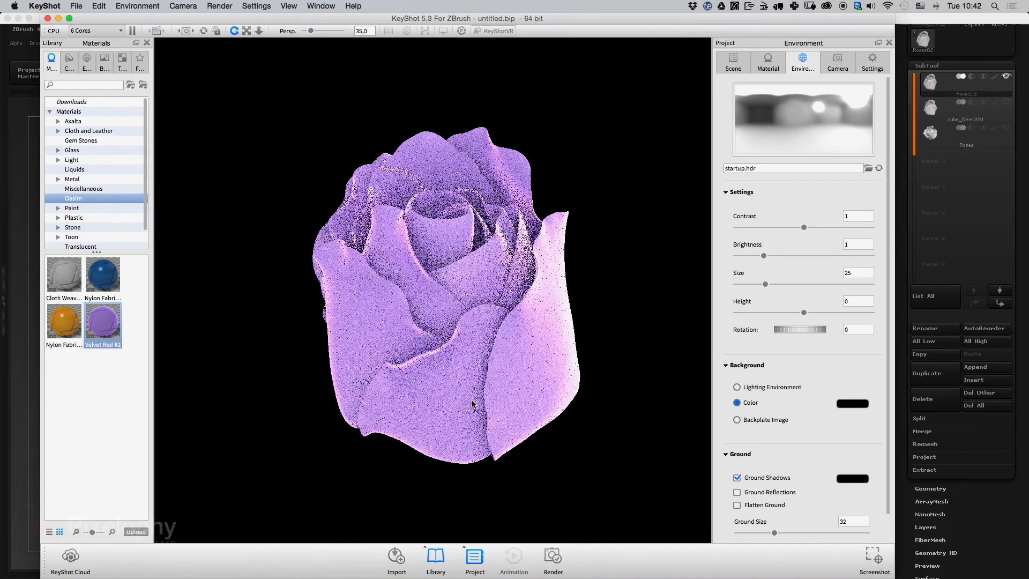
left_click(766, 61)
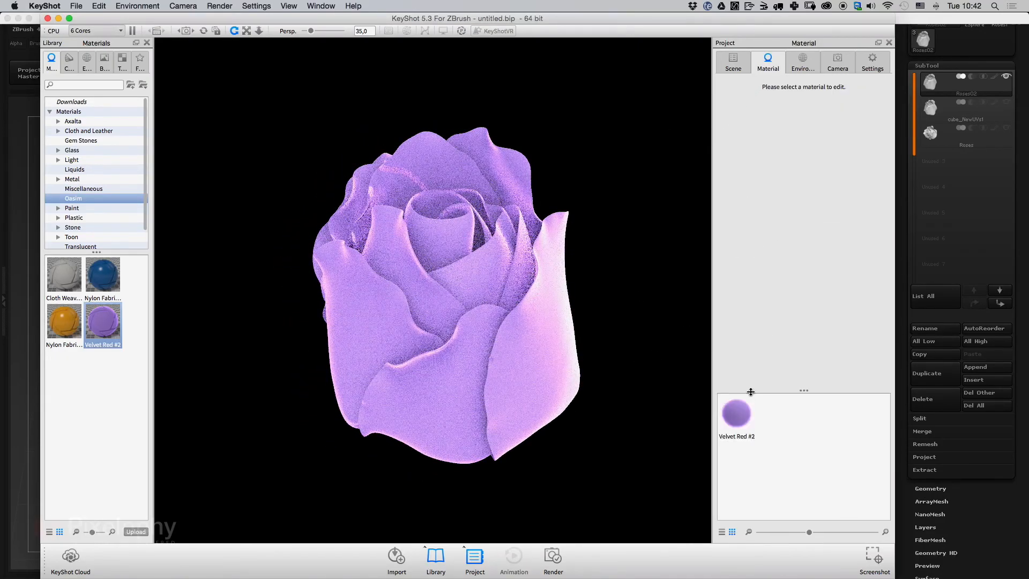
left_click(740, 414)
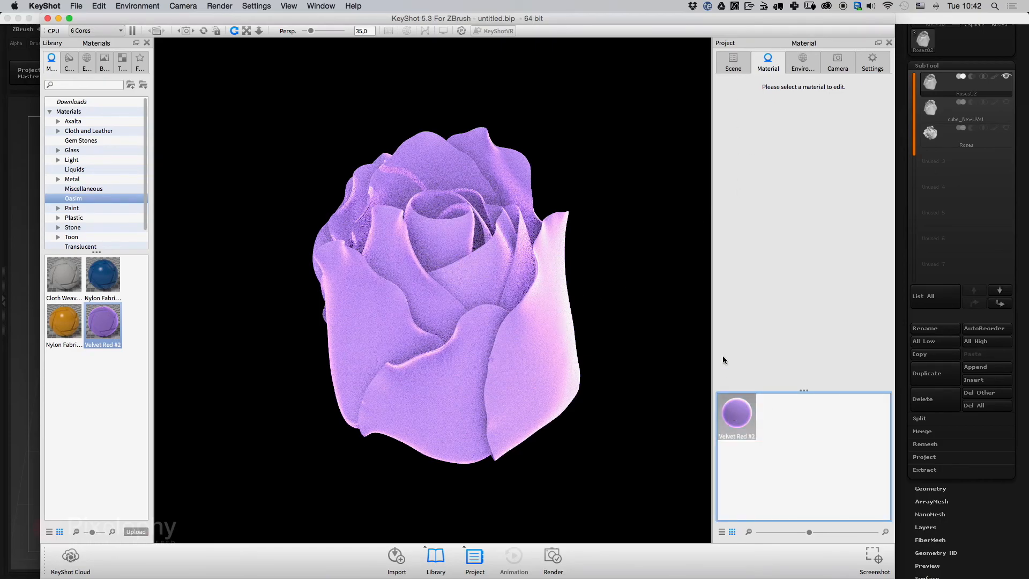
left_click(864, 164)
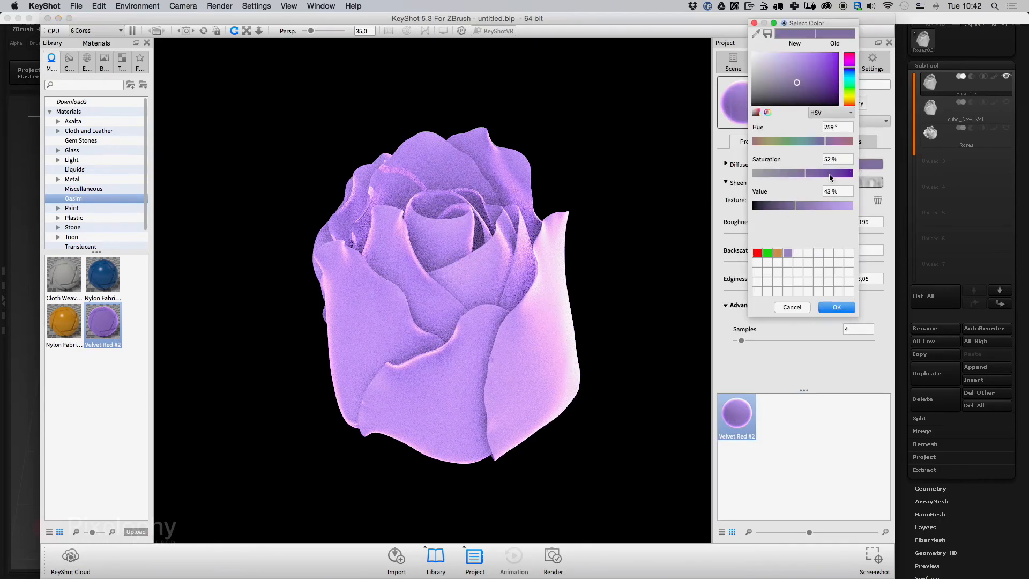
mouse_move(847, 69)
left_mouse_down()
mouse_move(848, 53)
mouse_move(834, 64)
mouse_move(838, 56)
left_mouse_up()
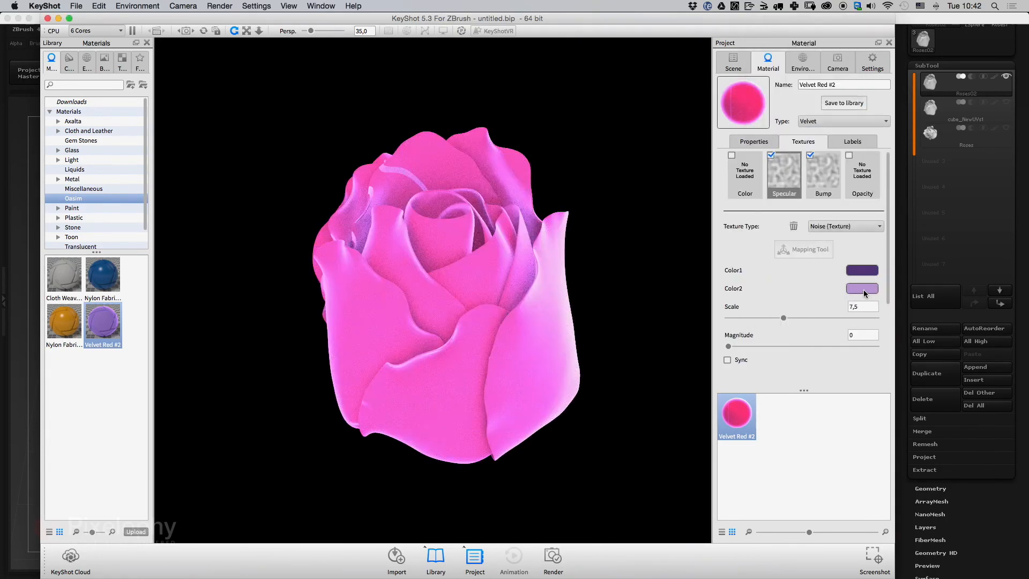
Set the specular noise texture's Color2 to bright red and Color1 to dark red with hue 359°, saturation 91% and value 29%
left_click(863, 289)
left_click_drag(847, 186, 835, 180)
left_click(837, 432)
left_click(868, 272)
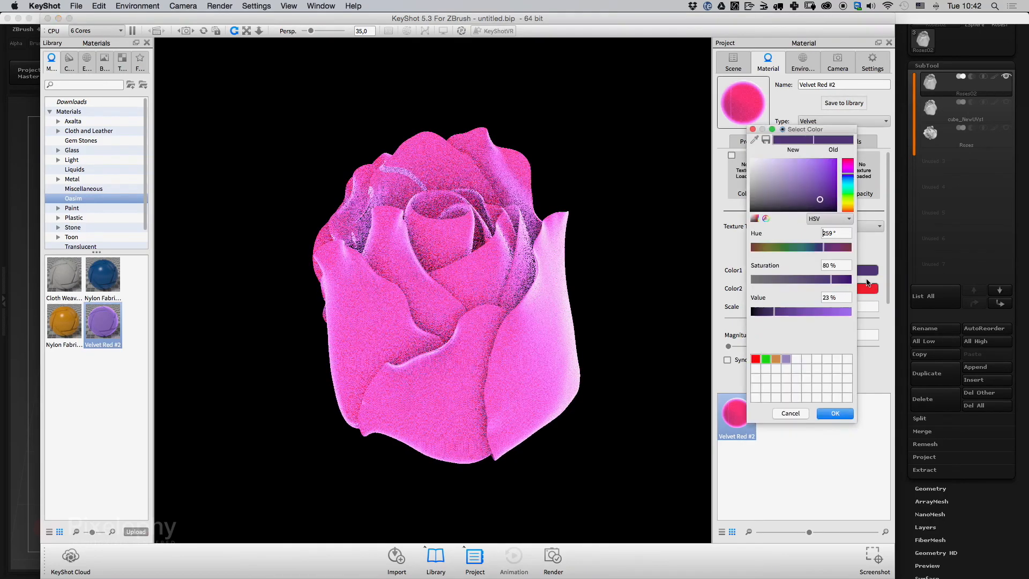
mouse_move(825, 192)
left_mouse_down()
mouse_move(834, 188)
mouse_move(829, 198)
left_mouse_up()
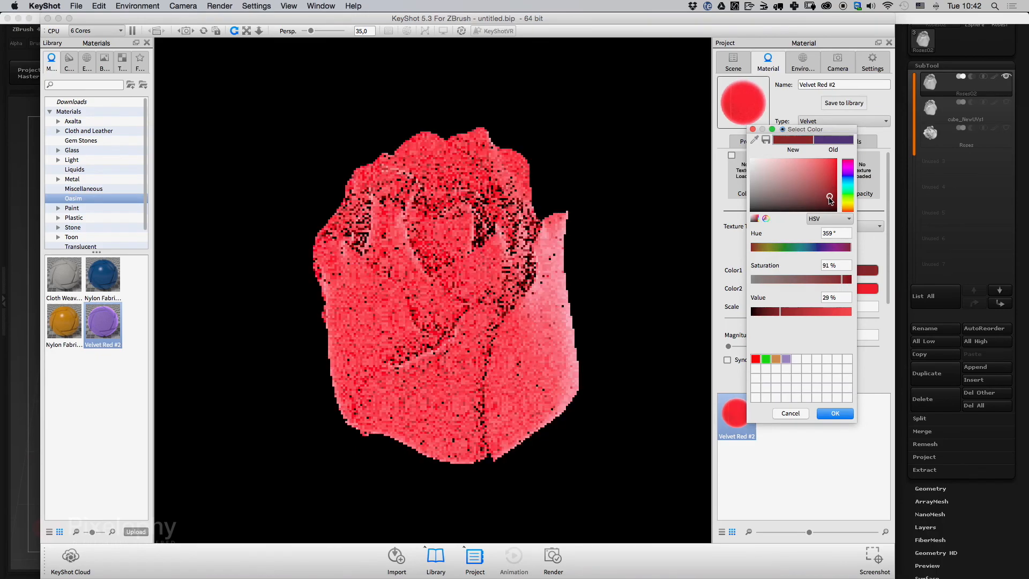
left_click(835, 414)
Darken the velvet material's diffuse color to a deep red and set its backscatter to 0.342
left_click(764, 144)
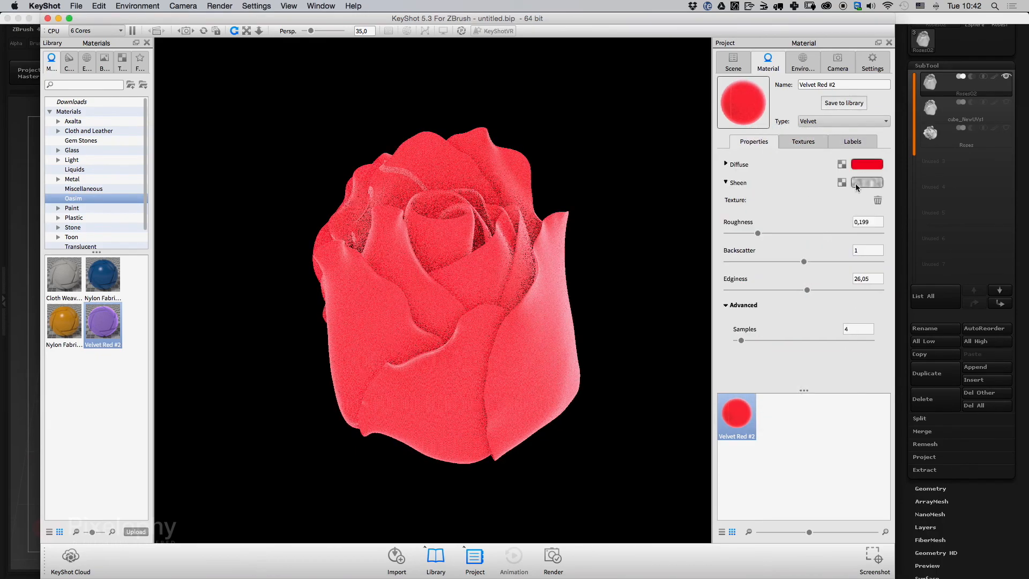
left_click(859, 182)
left_click_drag(828, 201, 800, 202)
left_click(836, 301)
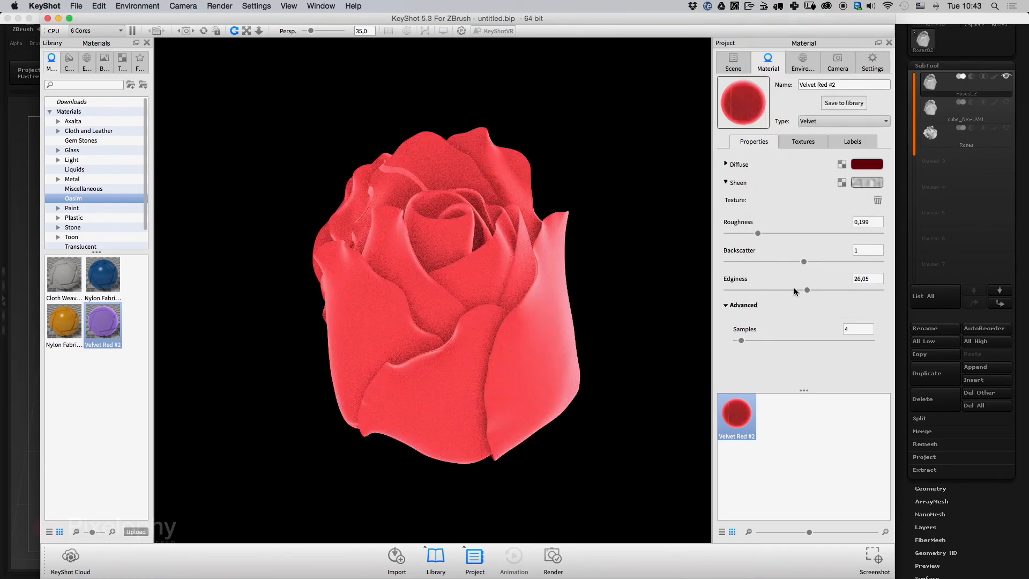
left_click_drag(799, 261, 755, 261)
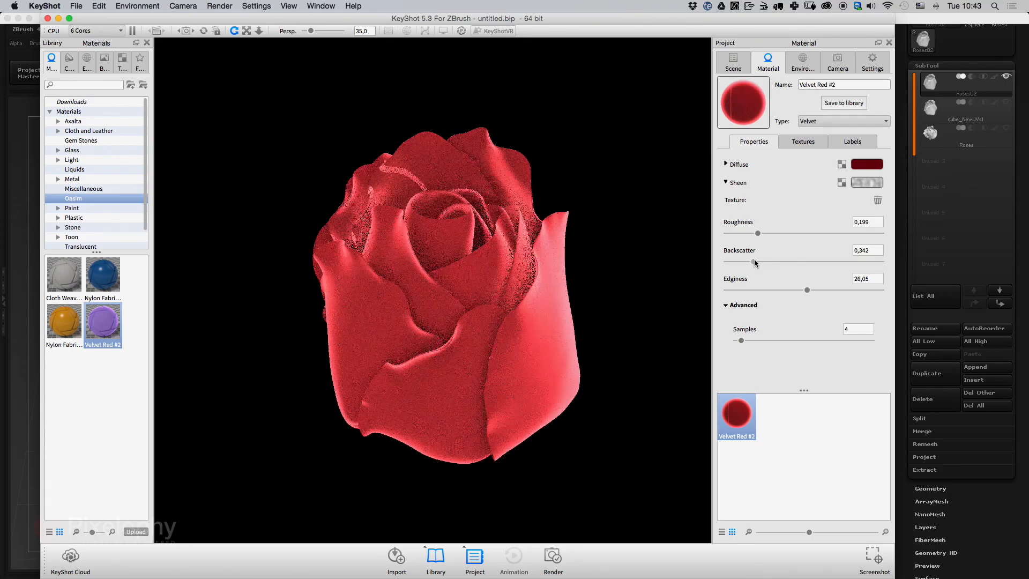